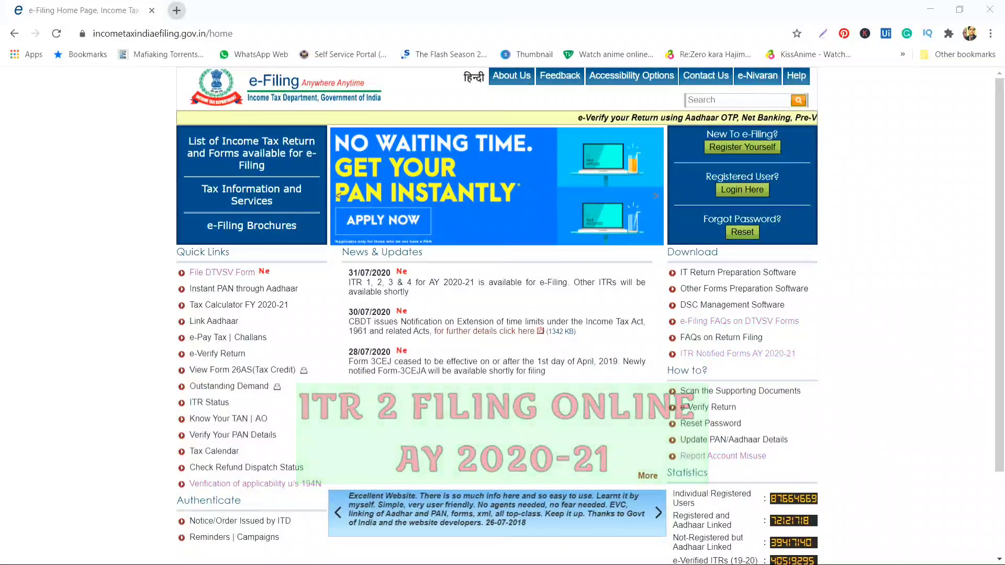
Open YouTube in a separate browser tab and return to the e-Filing home page.
left_click(177, 10)
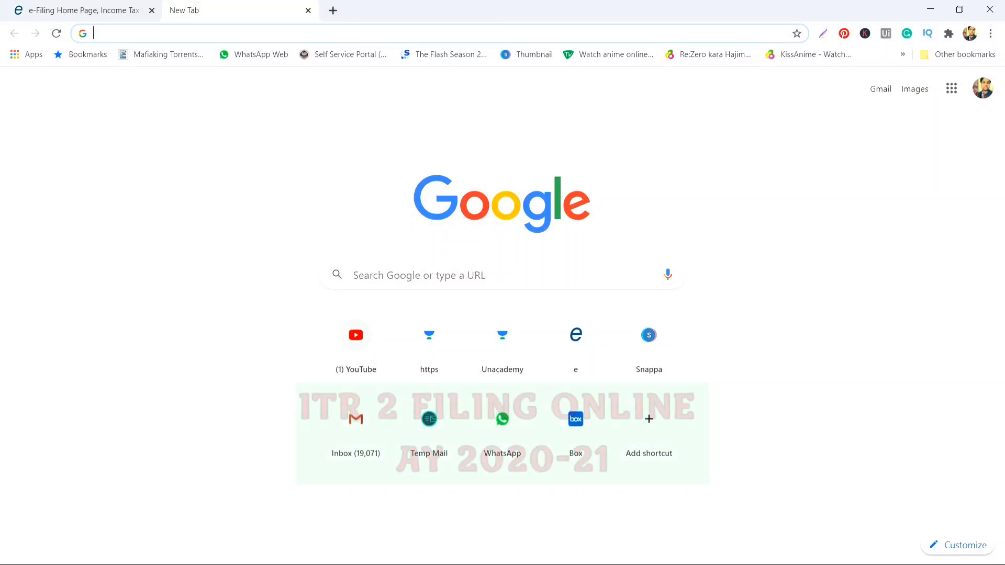
left_click(356, 343)
left_click(83, 10)
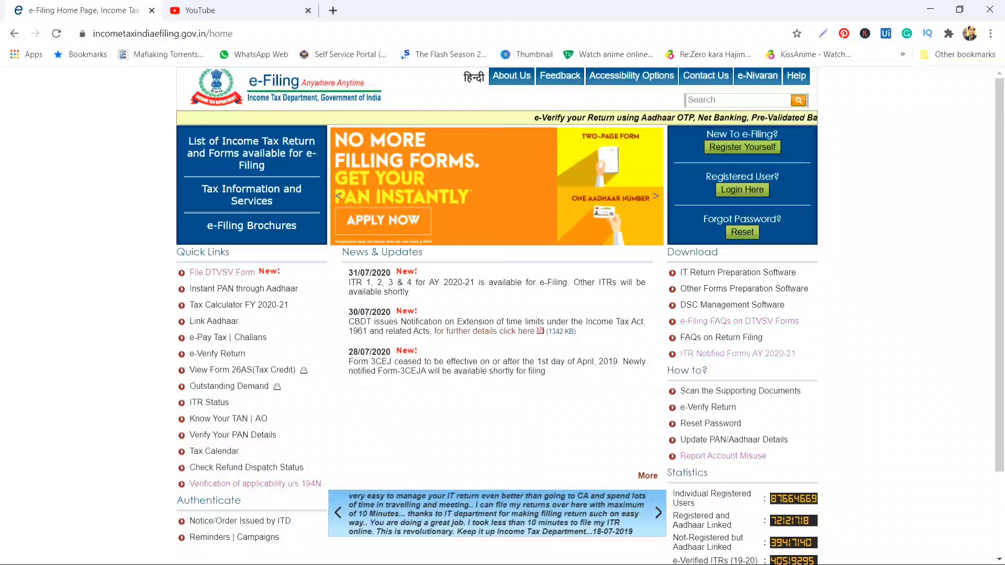
Open the IT Return Preparation Software downloads, dismiss the important note, and review the ITR 1 and ITR 2 eligibility descriptions.
left_click(738, 272)
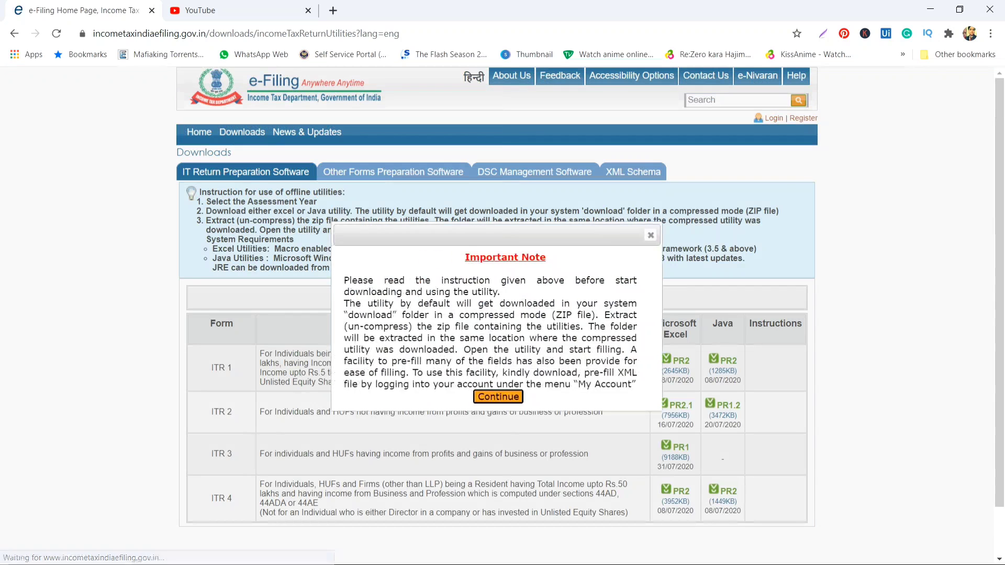
key("Return")
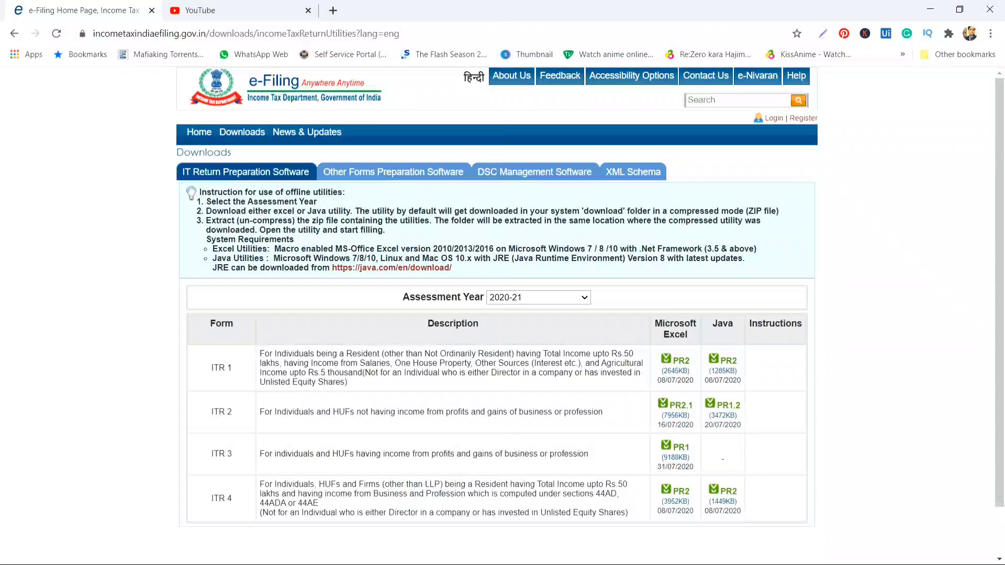
left_click_drag(524, 412, 603, 412)
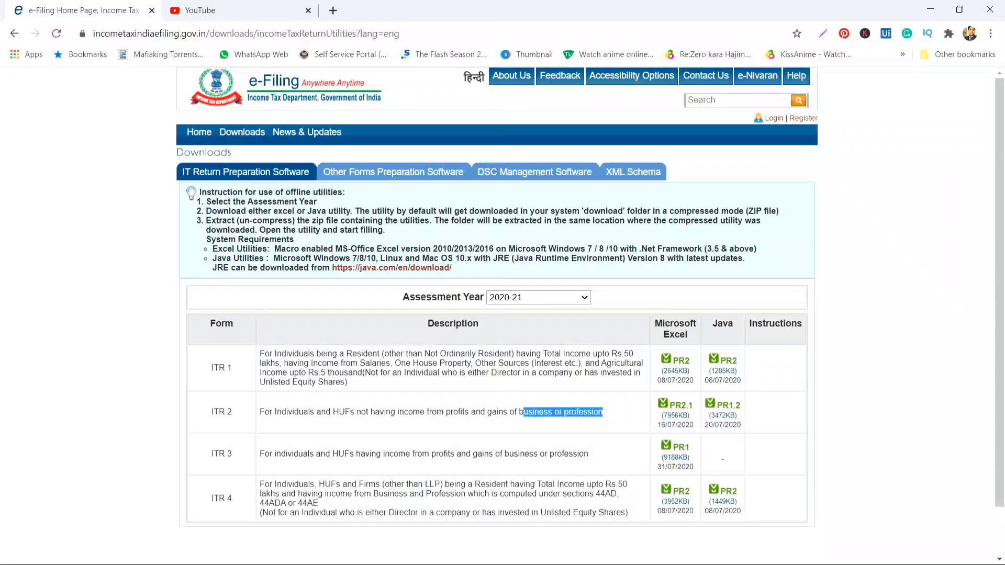
left_click(603, 413)
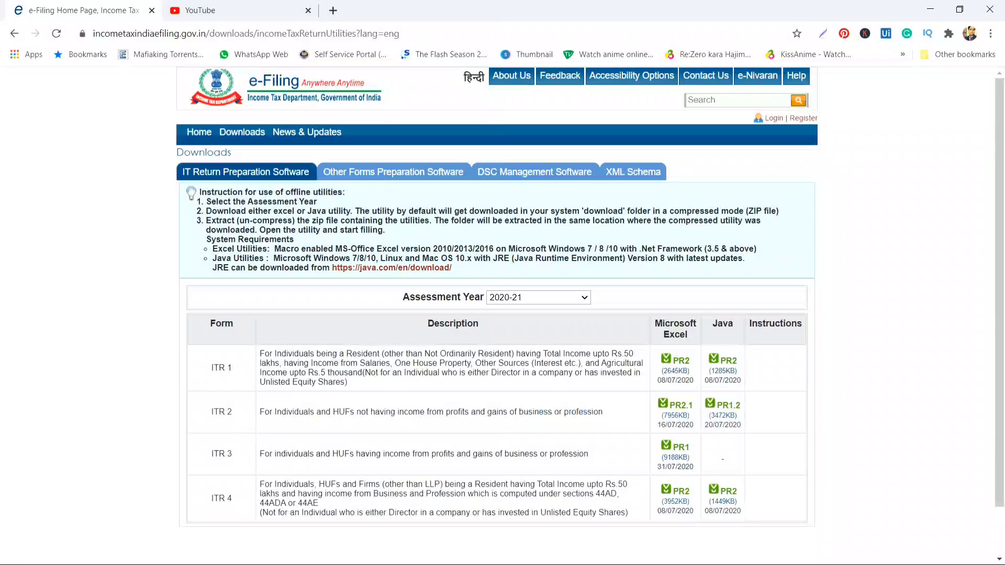
left_click_drag(284, 363, 351, 363)
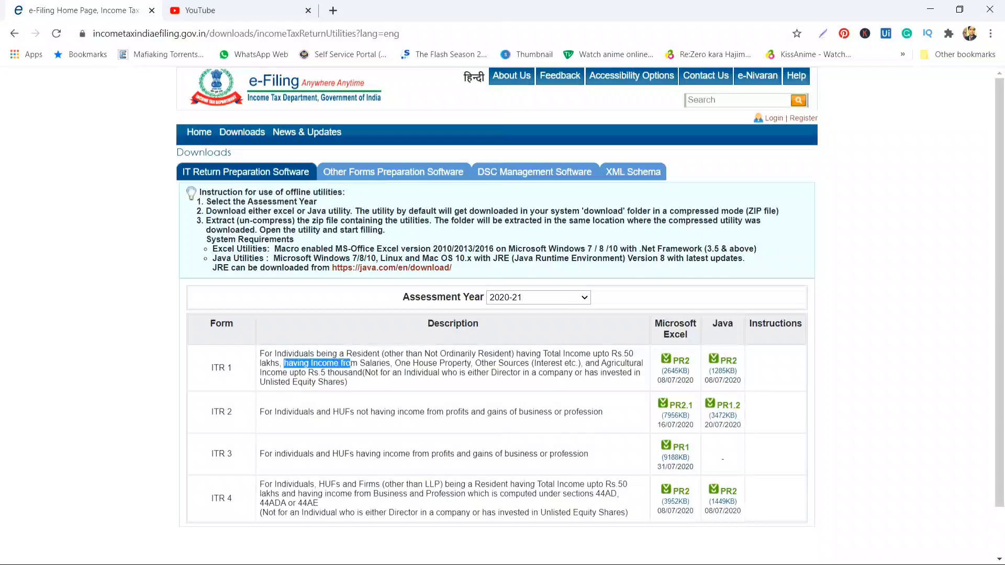
left_click(351, 363)
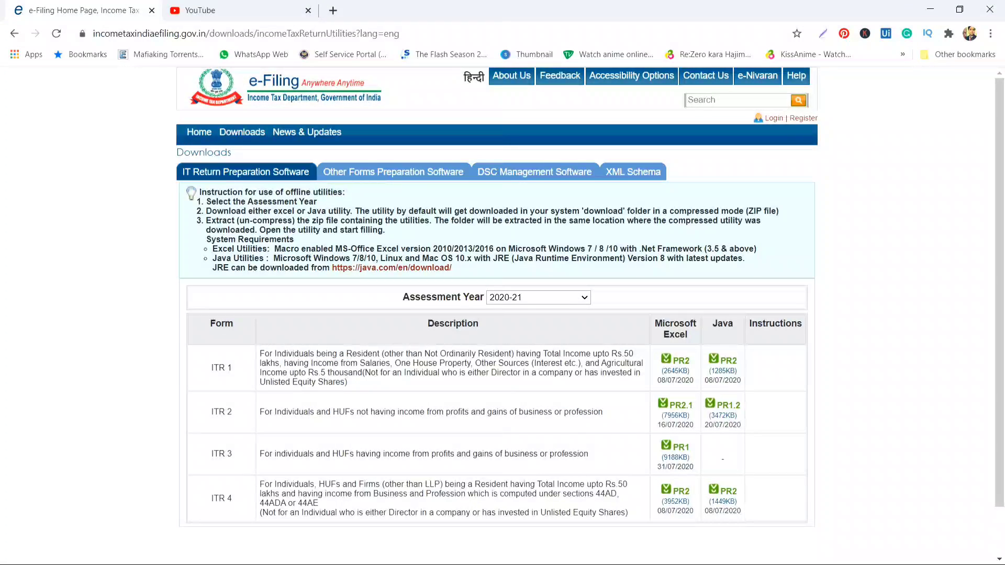
left_click_drag(488, 363, 339, 364)
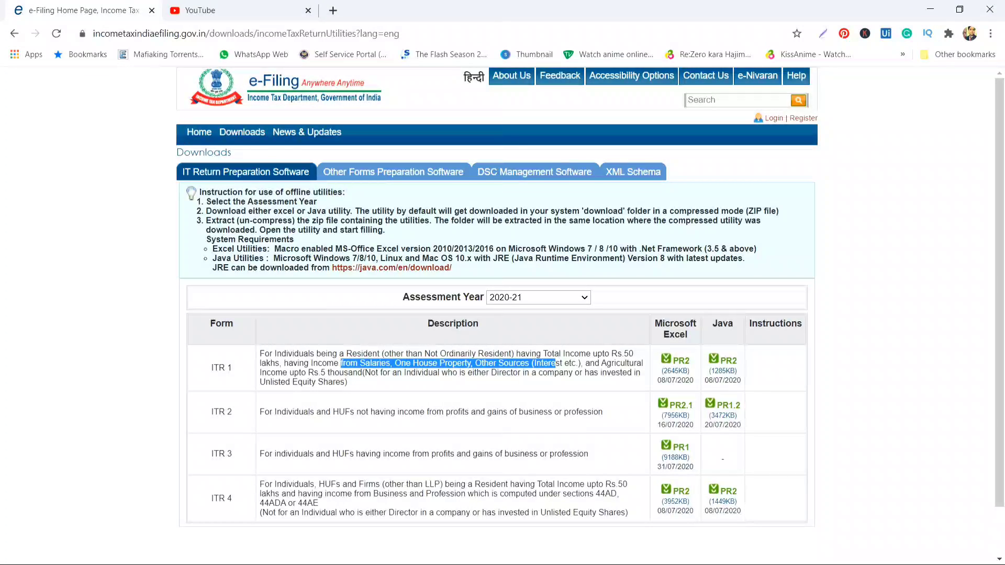
left_click_drag(286, 413, 316, 413)
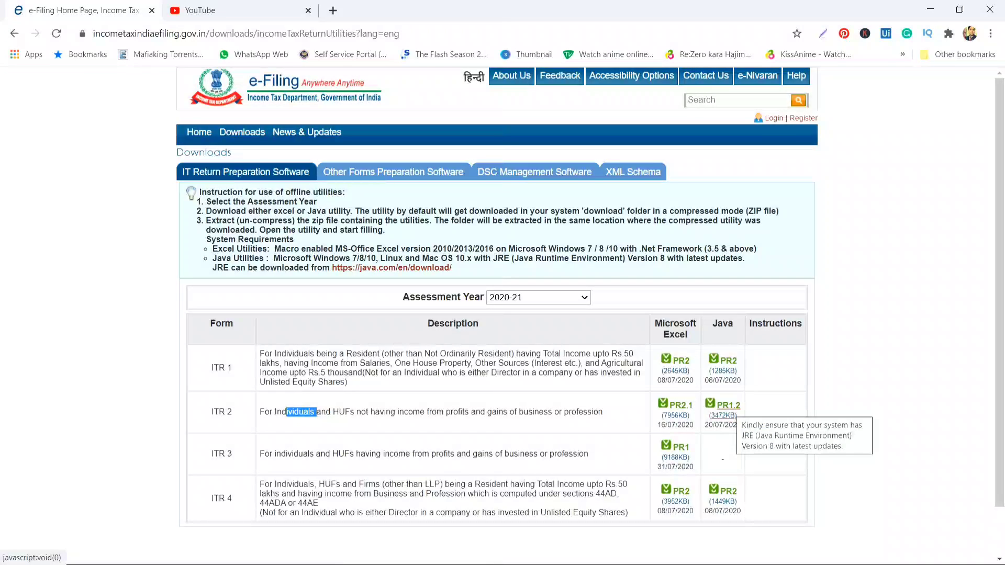
Download the Java utility for ITR 2, version PR1.2, and show ITR-2_2020.zip in its folder.
left_click(727, 406)
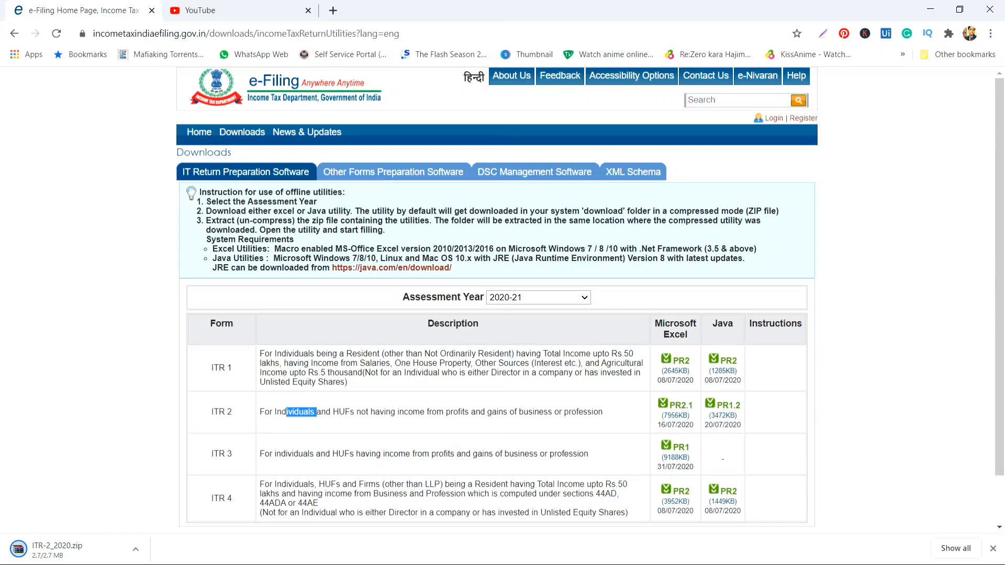
left_click(135, 549)
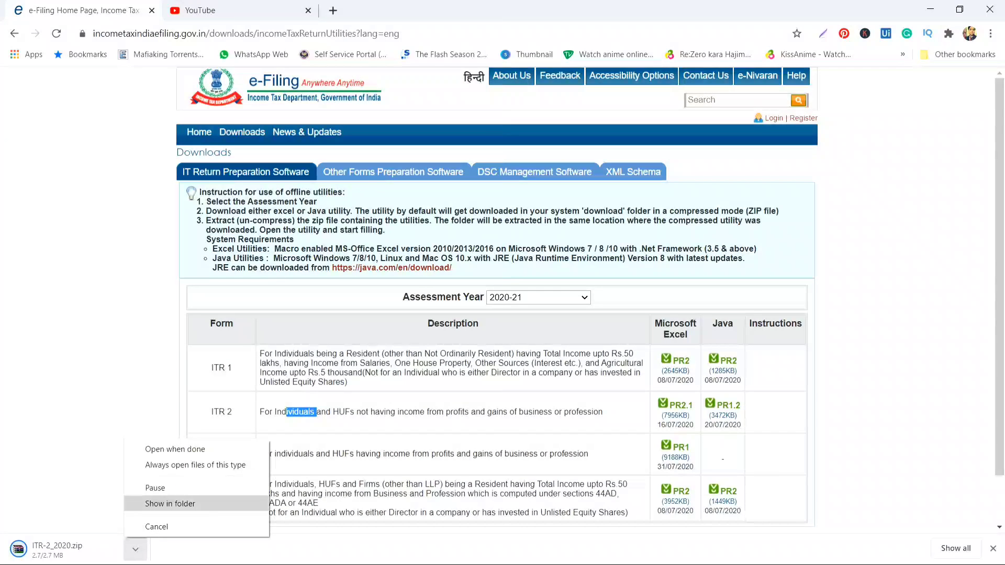
left_click(157, 503)
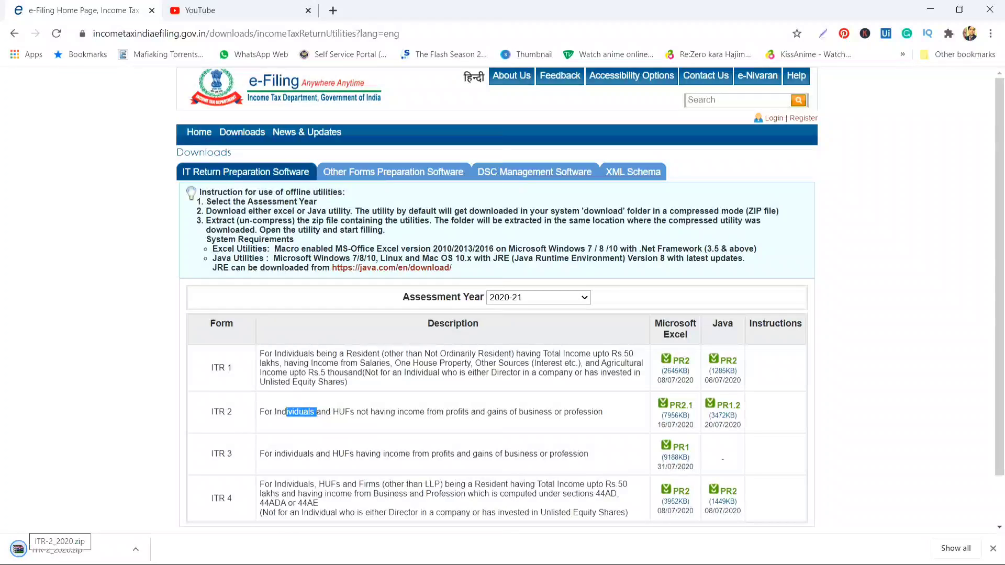
left_click(135, 549)
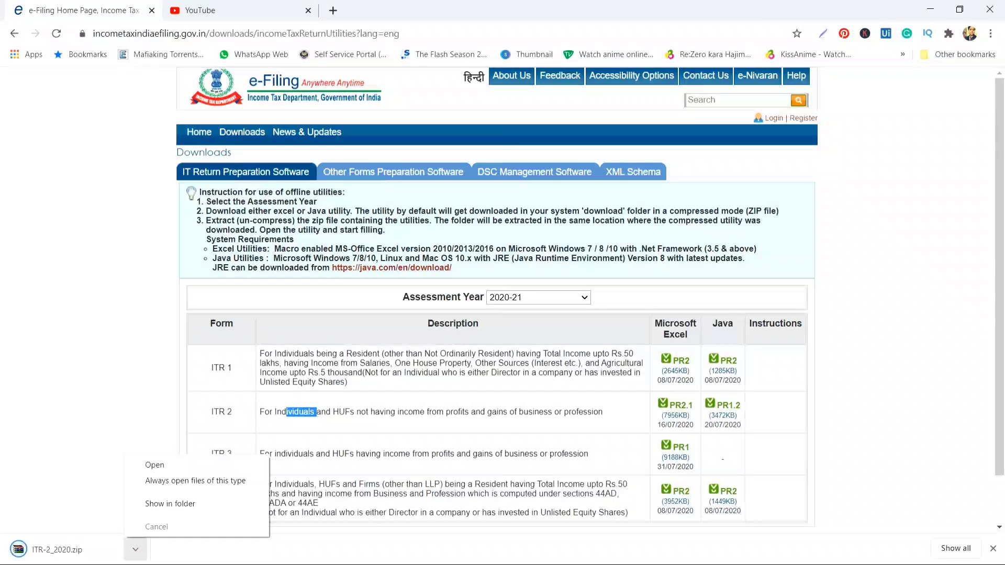
left_click(170, 503)
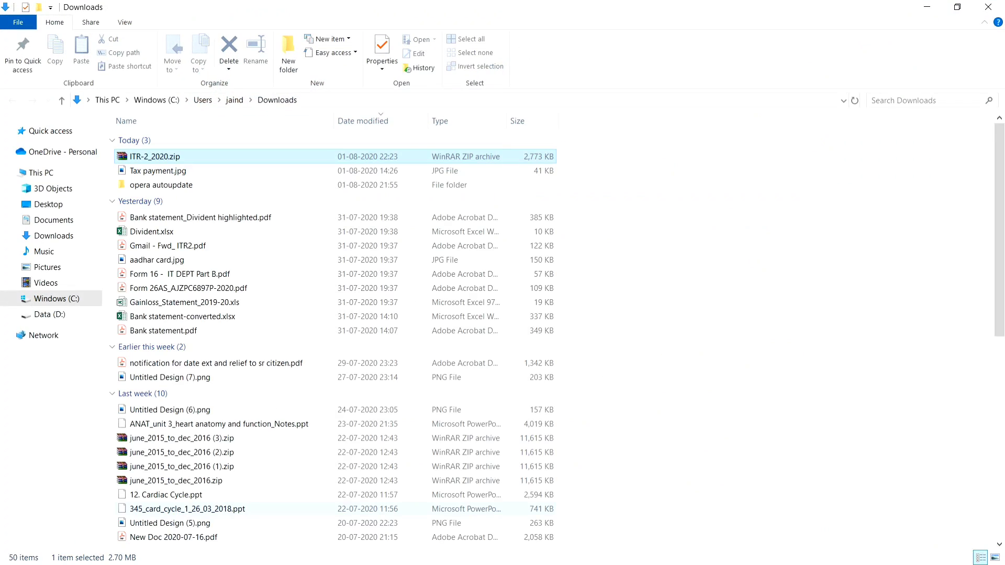
Place a copy of ITR-2_2020.zip in the client's folder inside ITR 2 LIVE WITH CAP GAIN.
key("alt+Tab")
key("alt+Tab")
key("alt+Tab")
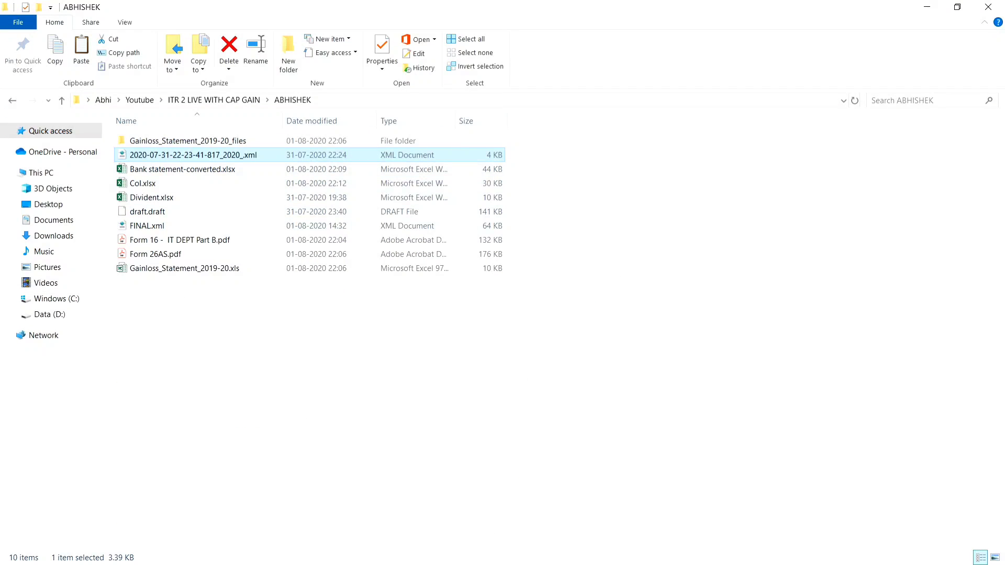
left_click(398, 362)
key("ctrl+v")
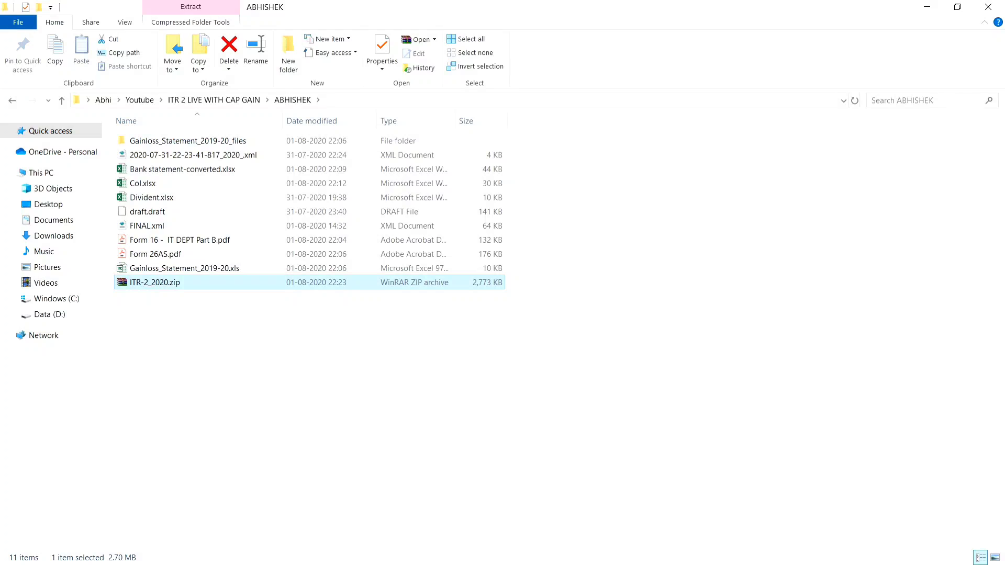
Extract ITR-2_2020.zip into the same folder and launch the ITR utility with ITR.bat.
right_click(171, 283)
left_click(215, 311)
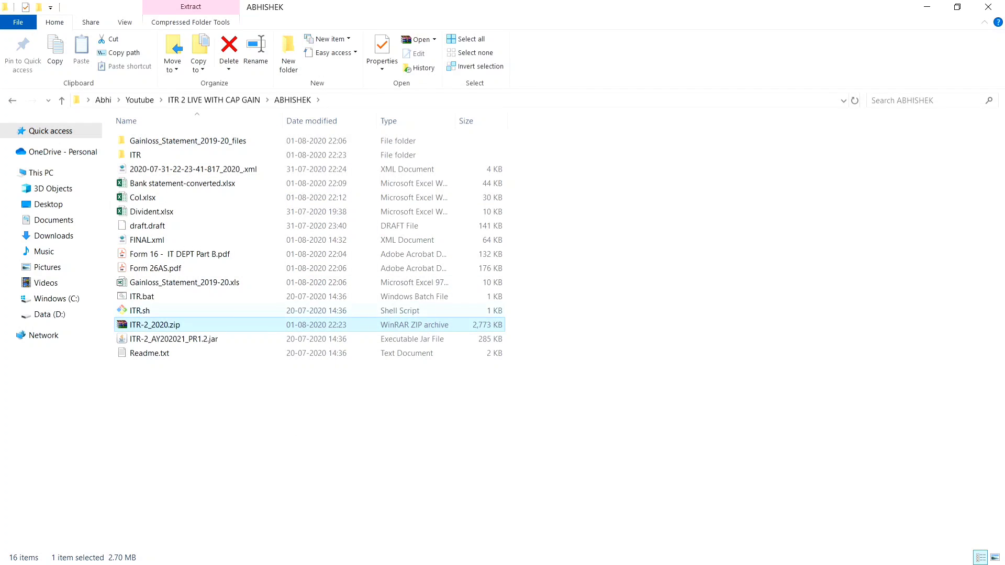
left_click(142, 296)
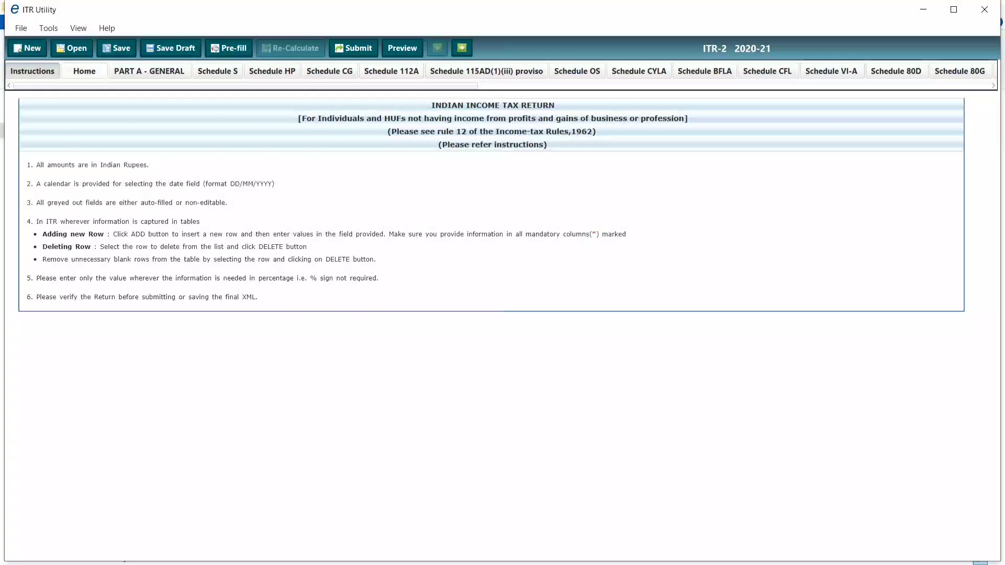
Look through the ITR-2 schedules from PART A - GENERAL to Schedule 115AD(1)(iii) proviso and return to the Home schedule list.
left_click(84, 71)
left_click(149, 71)
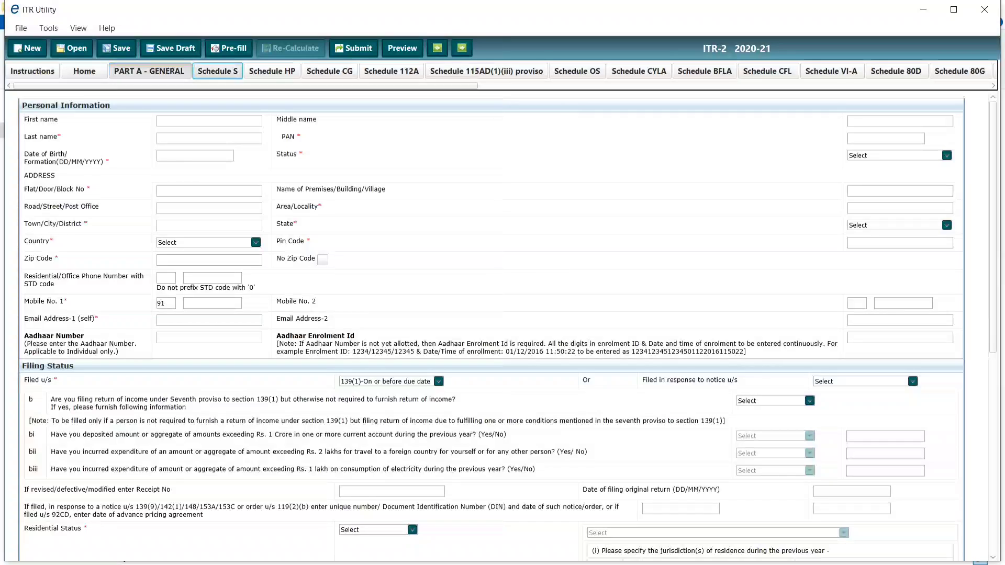
left_click(218, 70)
left_click(272, 70)
left_click(330, 71)
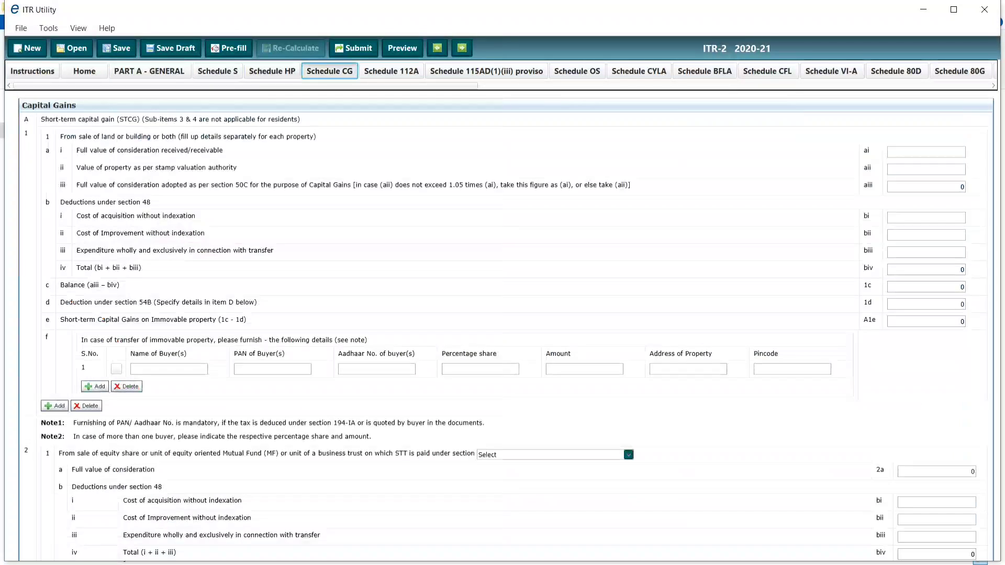
left_click(391, 71)
left_click(486, 71)
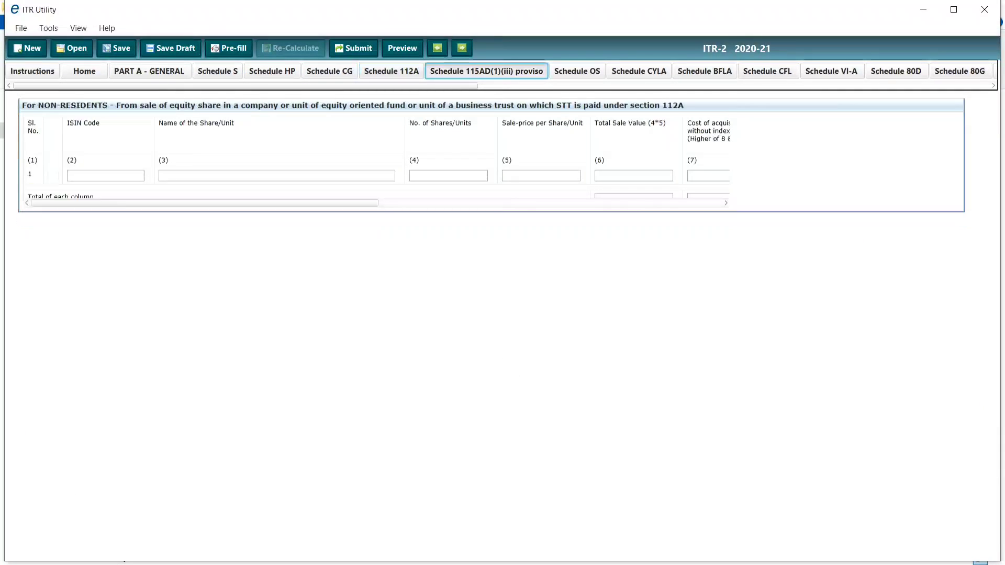
left_click(84, 71)
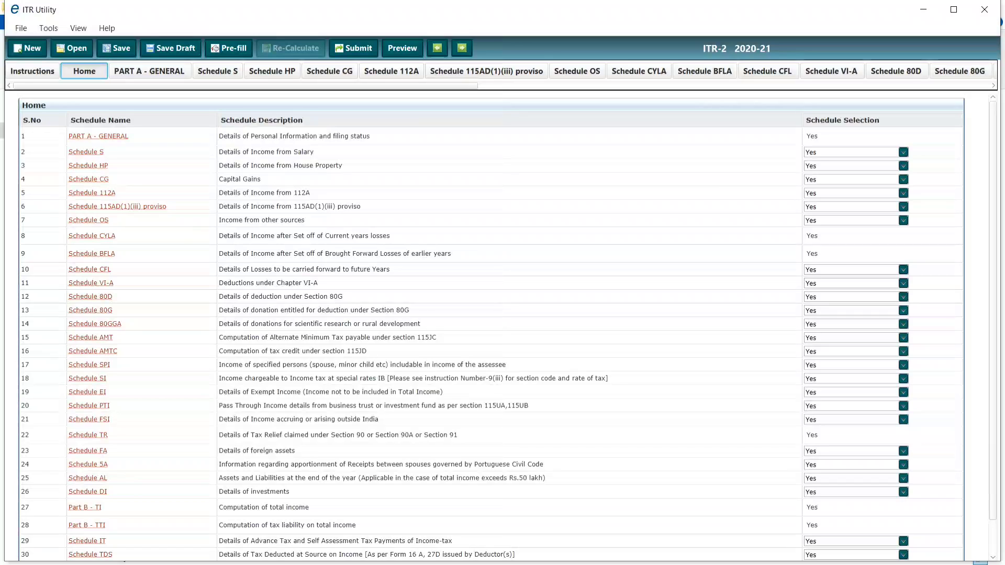
Review the Personal Information and Filing Status fields in PART A - GENERAL.
left_click(149, 71)
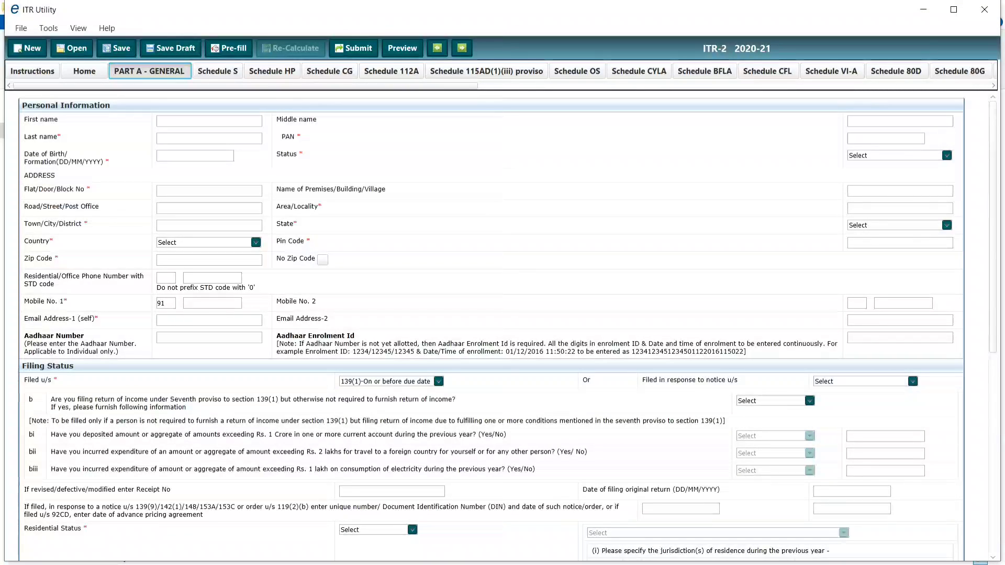
left_click(209, 121)
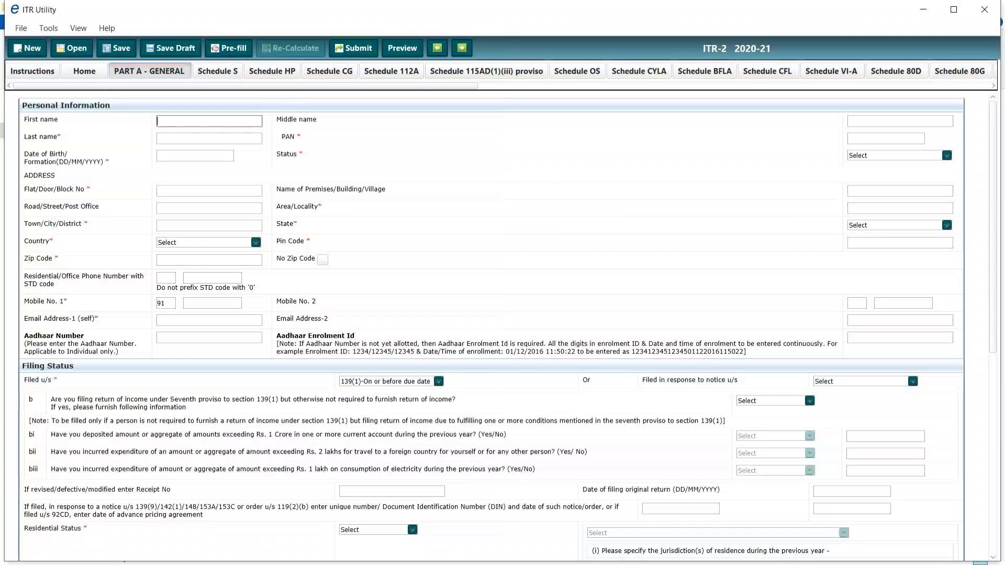
left_click(900, 121)
left_click(209, 139)
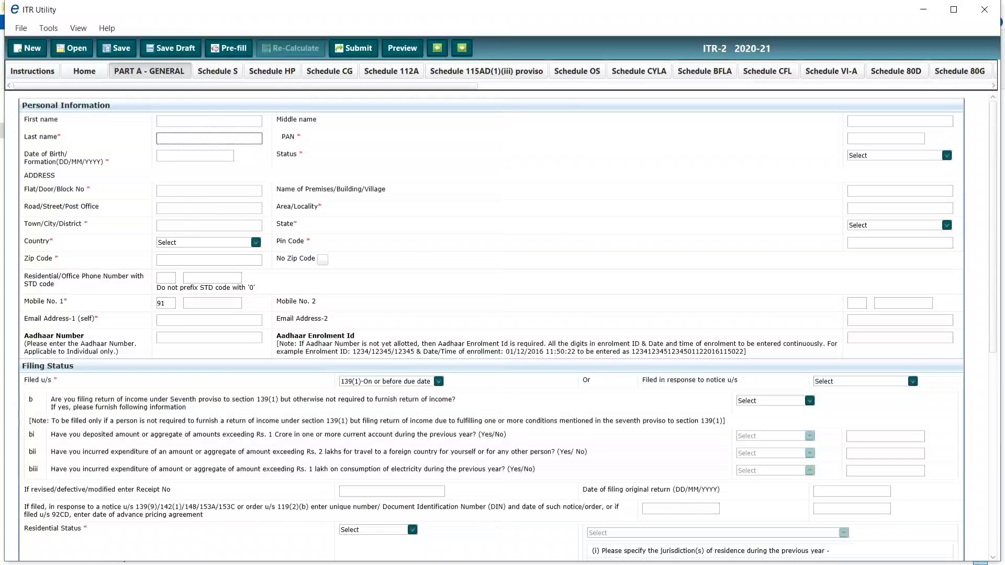
left_click(194, 156)
key("Tab")
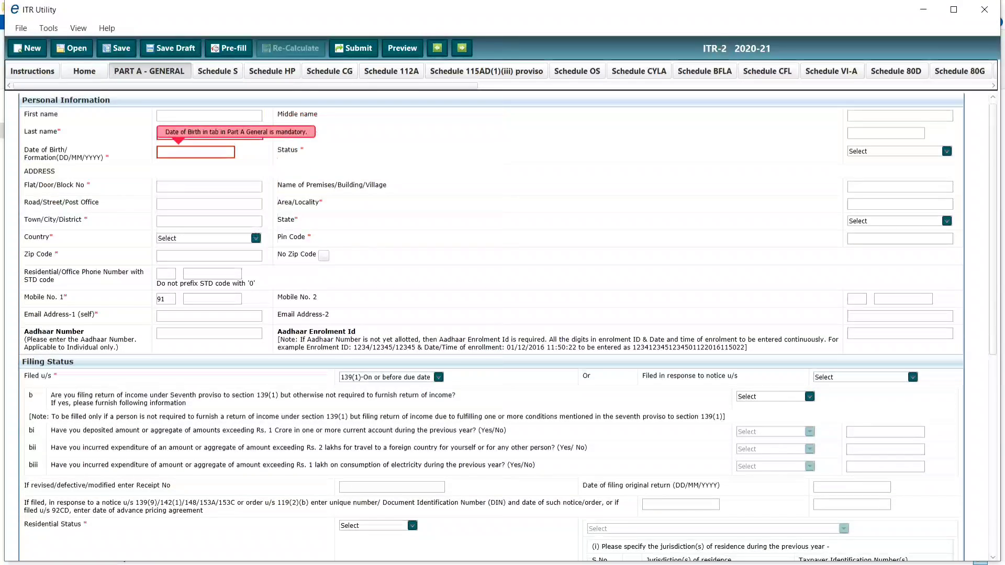
scroll(502, 328, "down", 3)
scroll(503, 328, "up", 3)
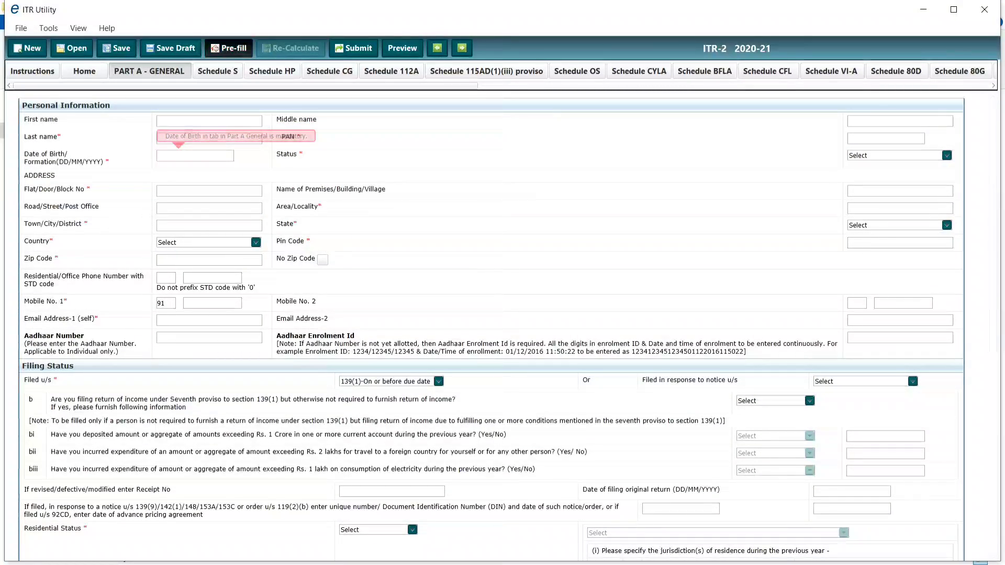
Read the instructions for pre-filling the return and cancel the request to save the form.
left_click(229, 48)
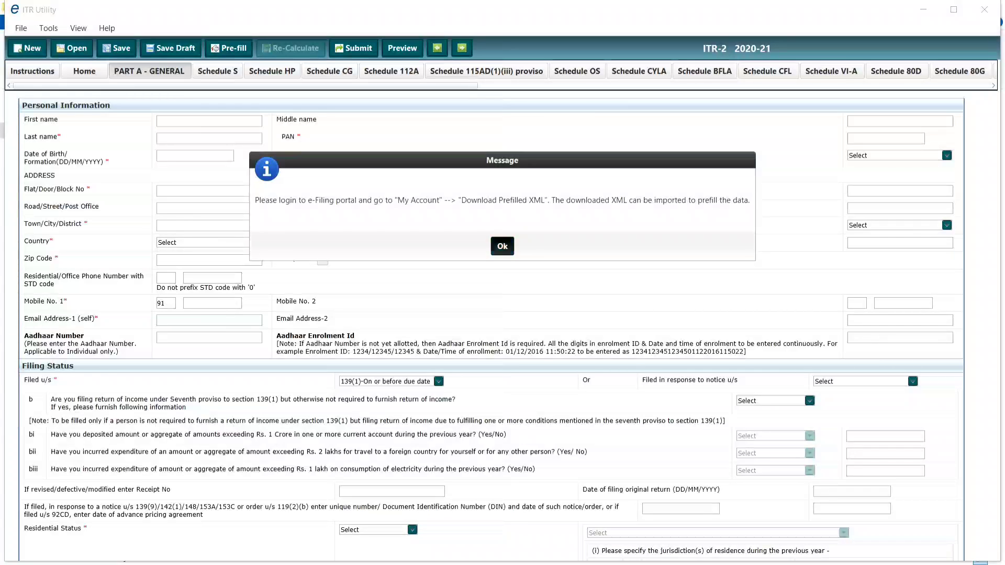
left_click(502, 246)
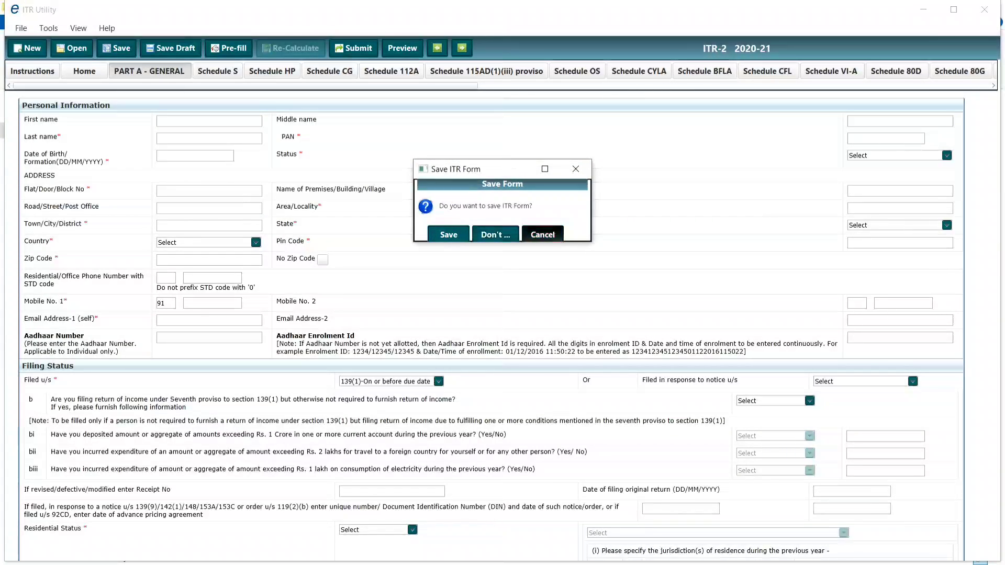
left_click(543, 234)
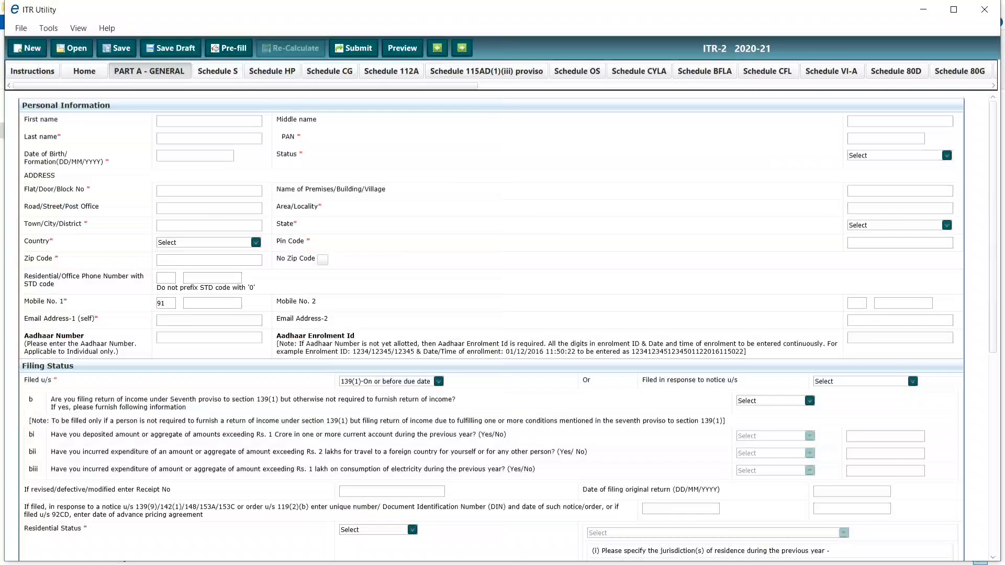
Switch to the e-Filing portal in Chrome and open its login page.
key("alt+Tab")
key("alt+Tab")
key("alt+Tab")
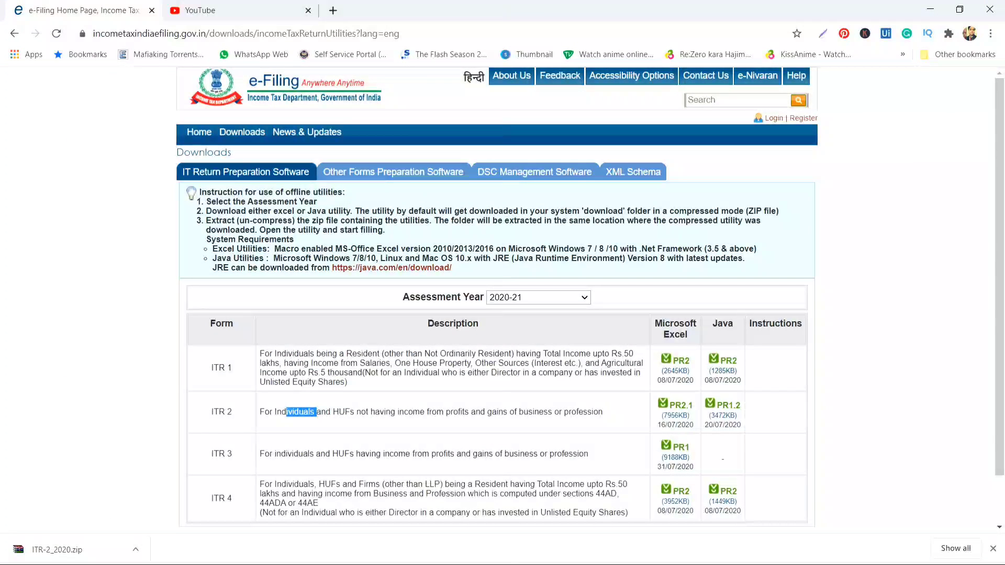
left_click(773, 119)
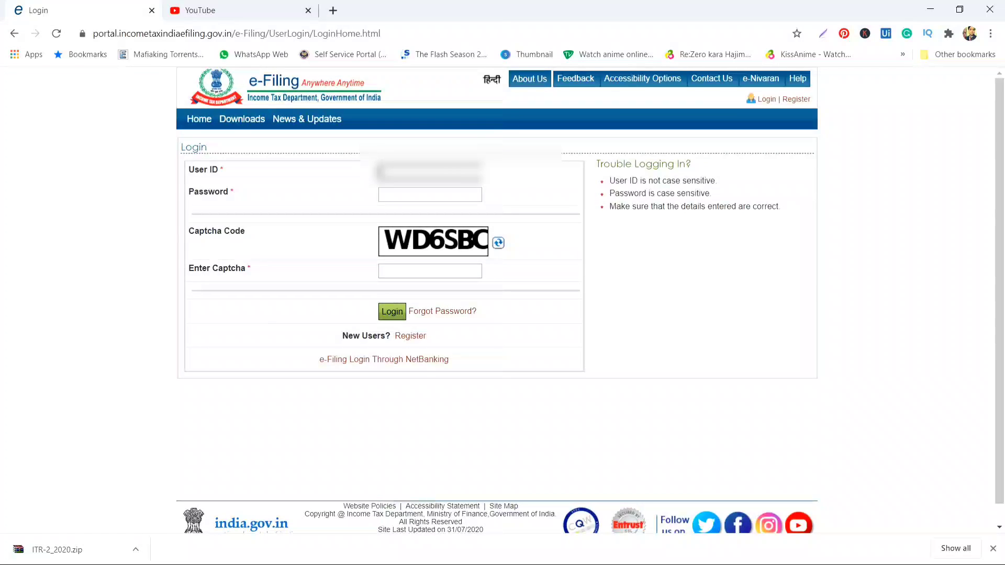
Enter the account's user ID in the e-Filing login form.
type("•••••")
key("BackSpace")
key("BackSpace")
key("BackSpace")
key("BackSpace")
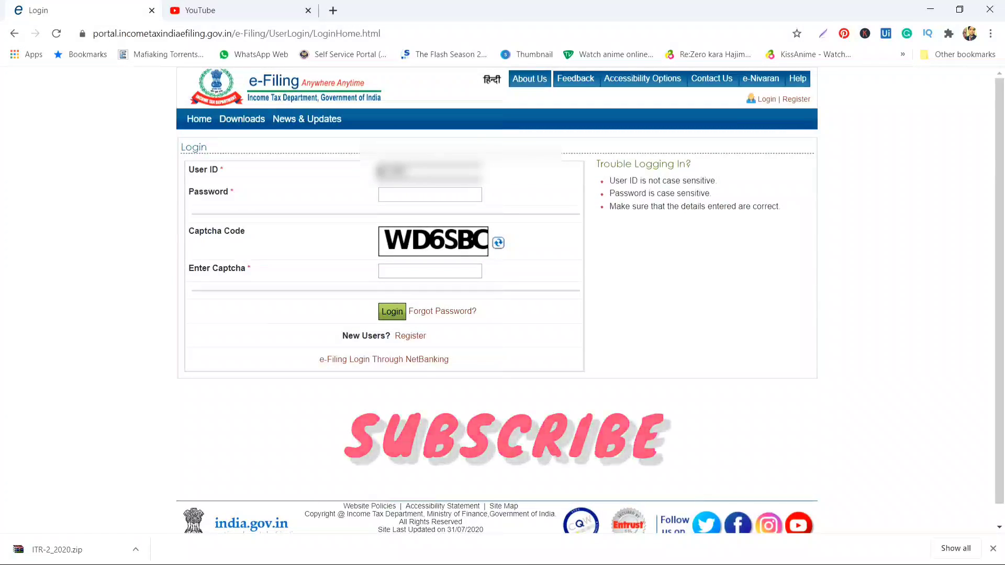
type("•••••••")
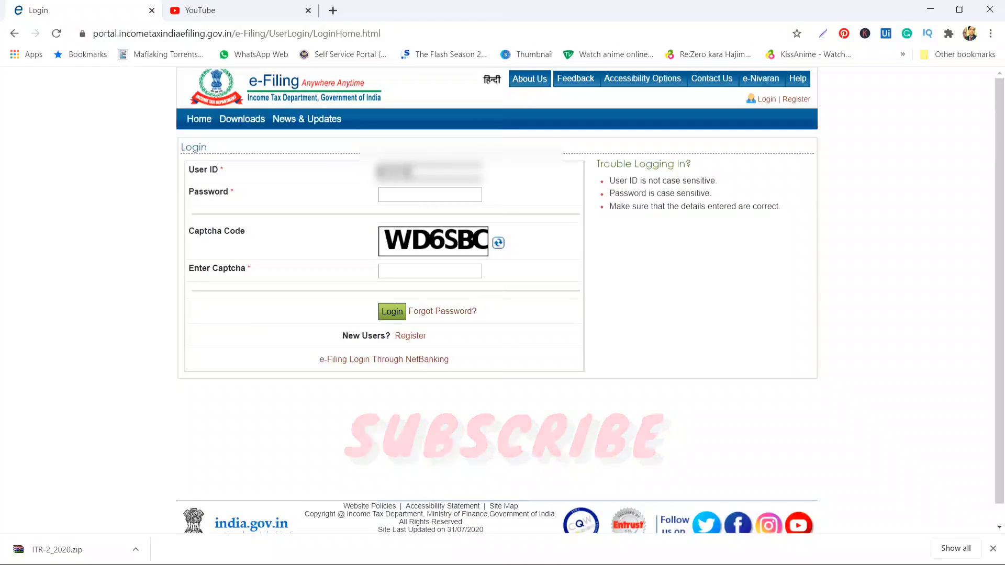
type("••")
key("Tab")
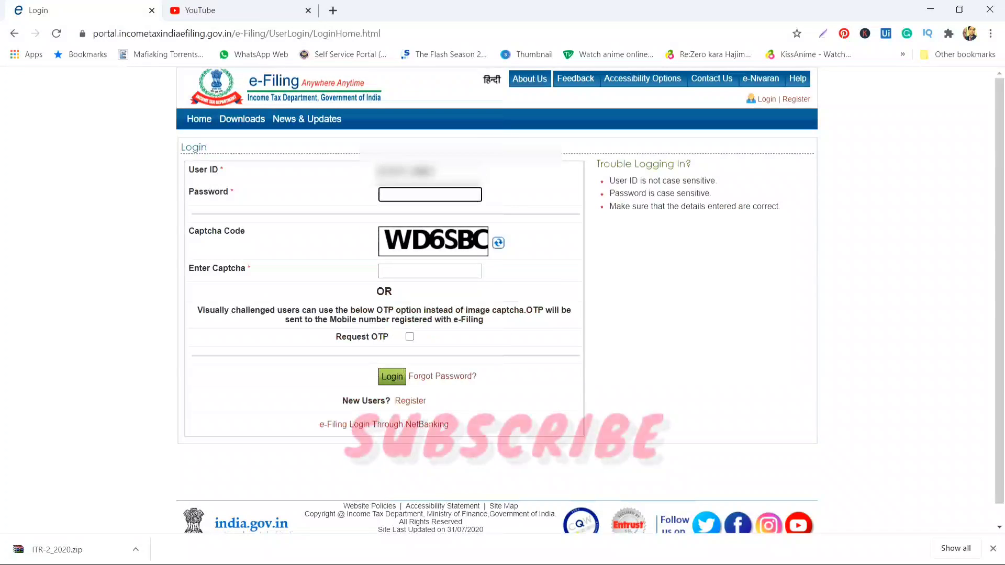
Enter the account password and the displayed captcha code, and log in to the e-Filing portal.
type("••••••••••")
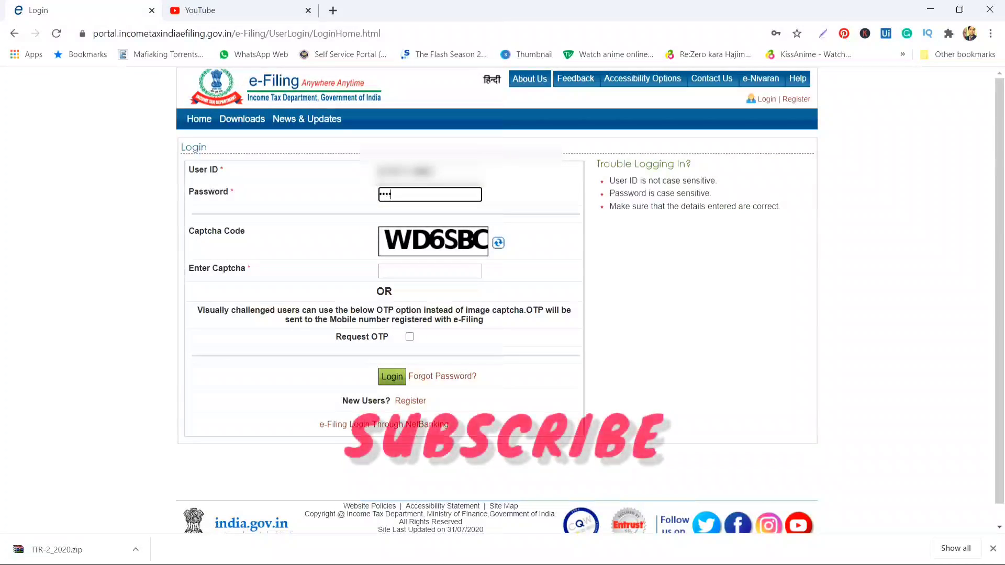
type("•")
key("Tab")
key("Tab")
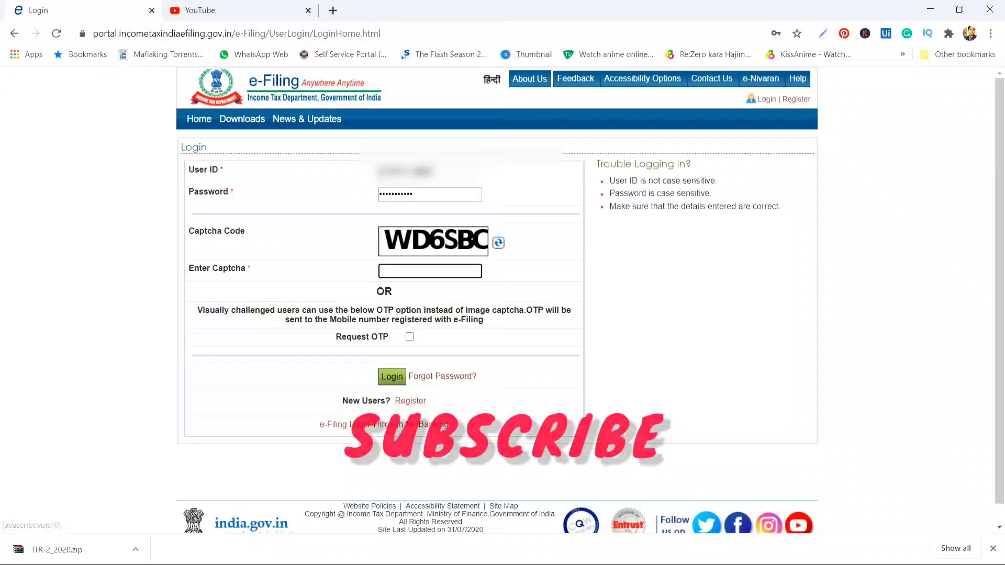
type("WD6")
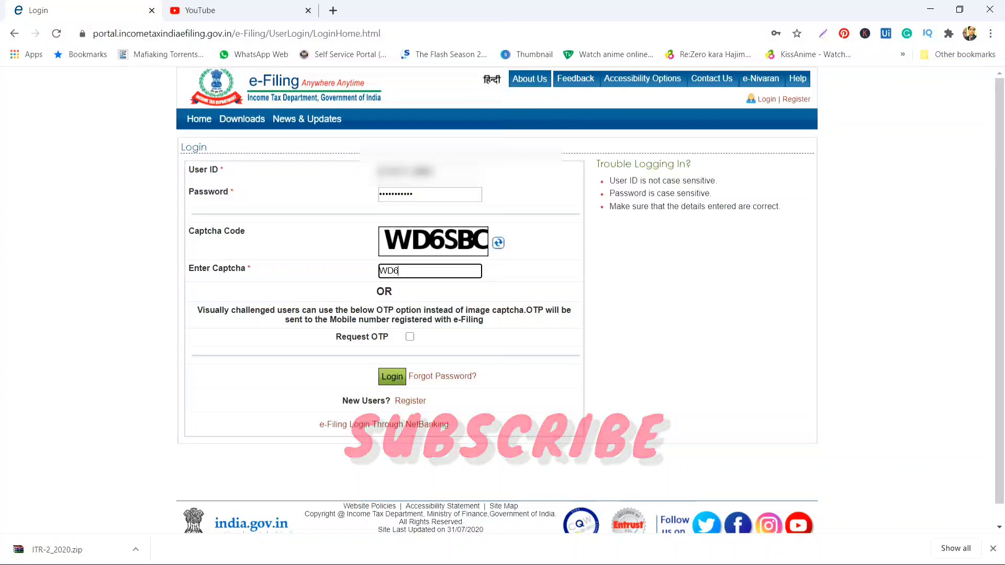
type("SBC")
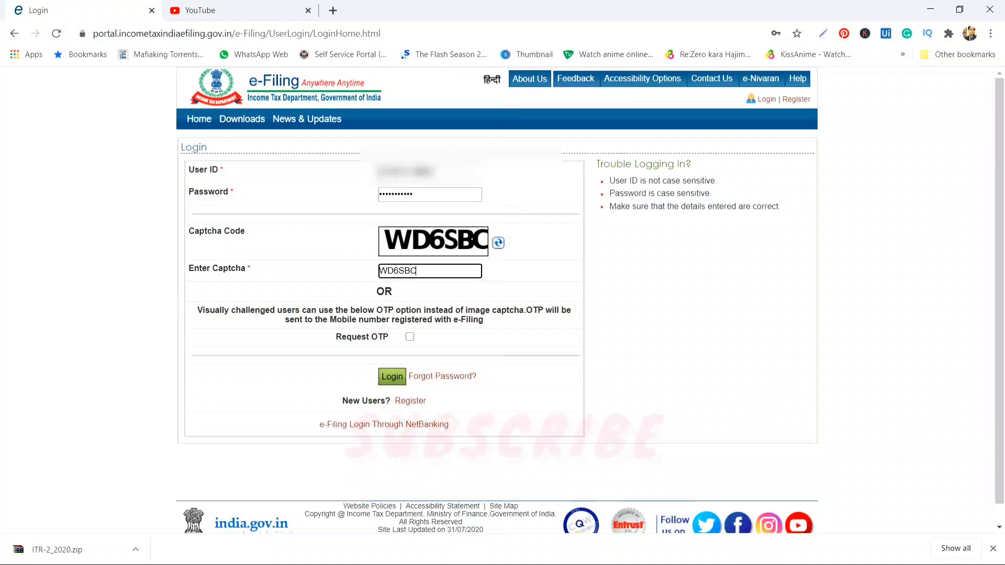
key("Return")
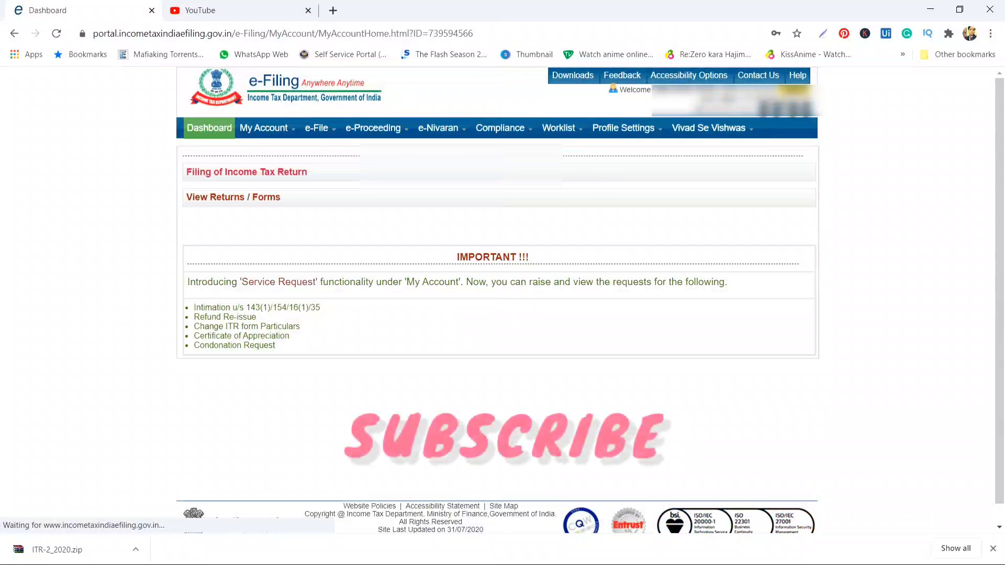
Request the pre-filled XML download for assessment year 2020-21 with form ITR-2 and continue to its details.
mouse_move(264, 129)
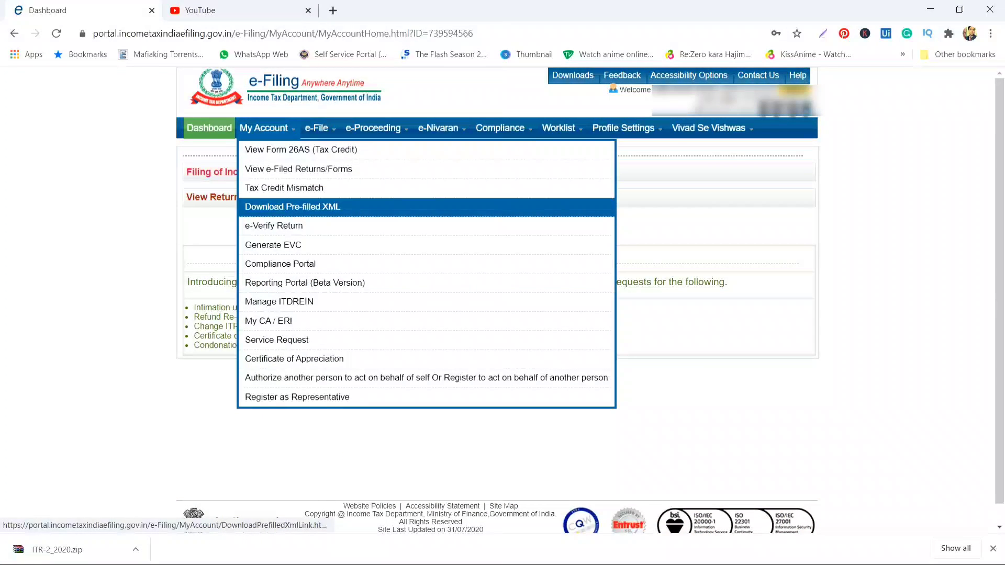
left_click(293, 207)
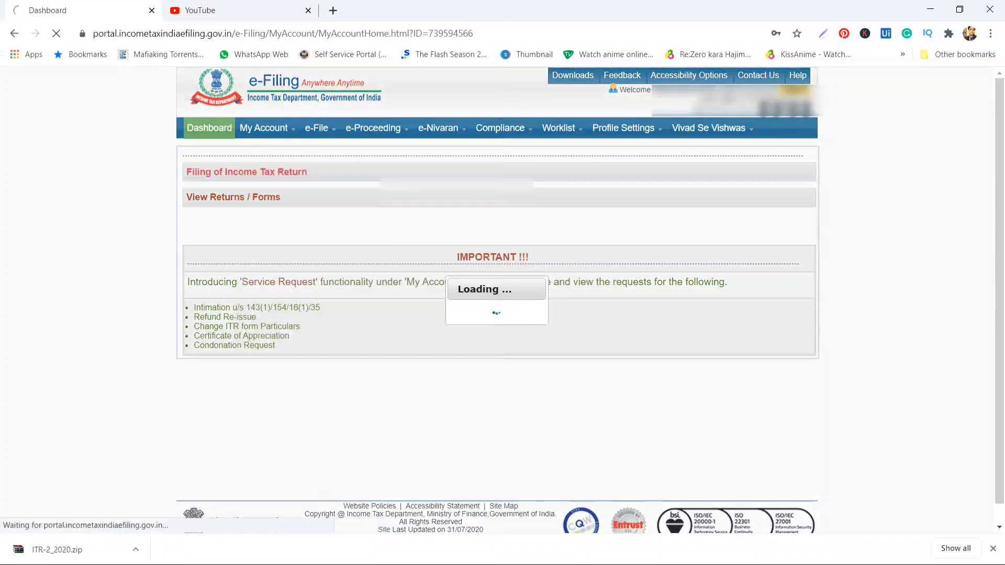
left_click(435, 213)
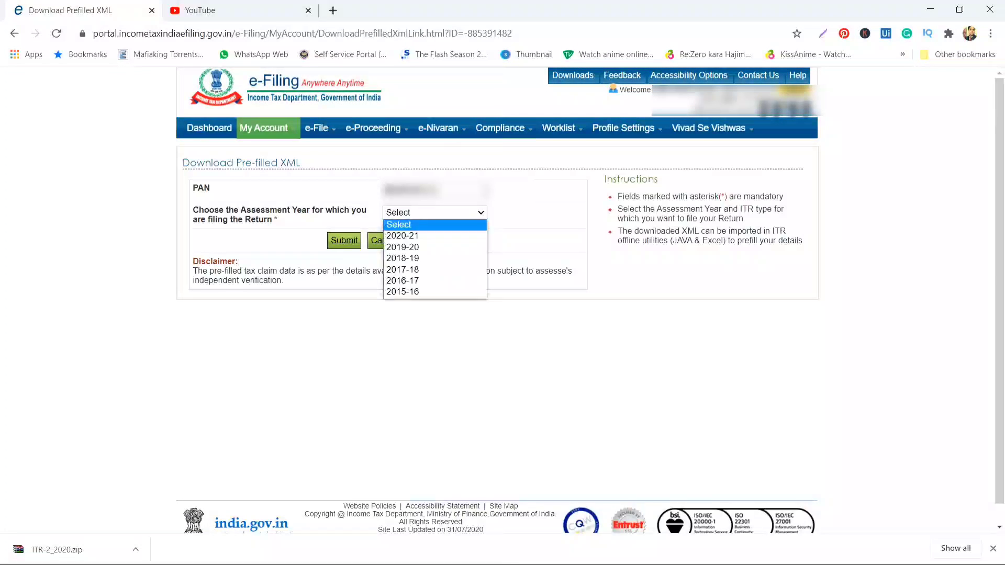
left_click(403, 236)
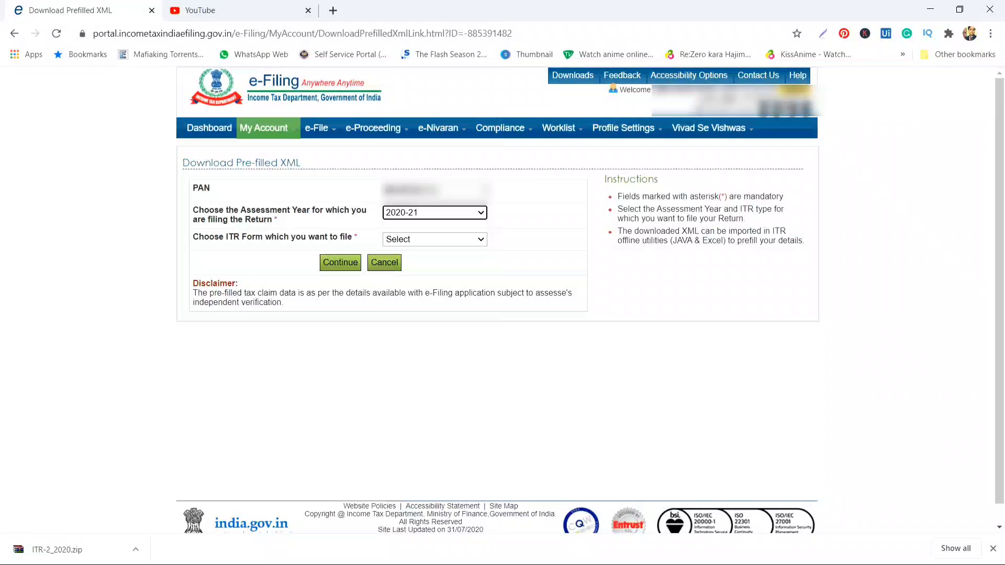
left_click(435, 240)
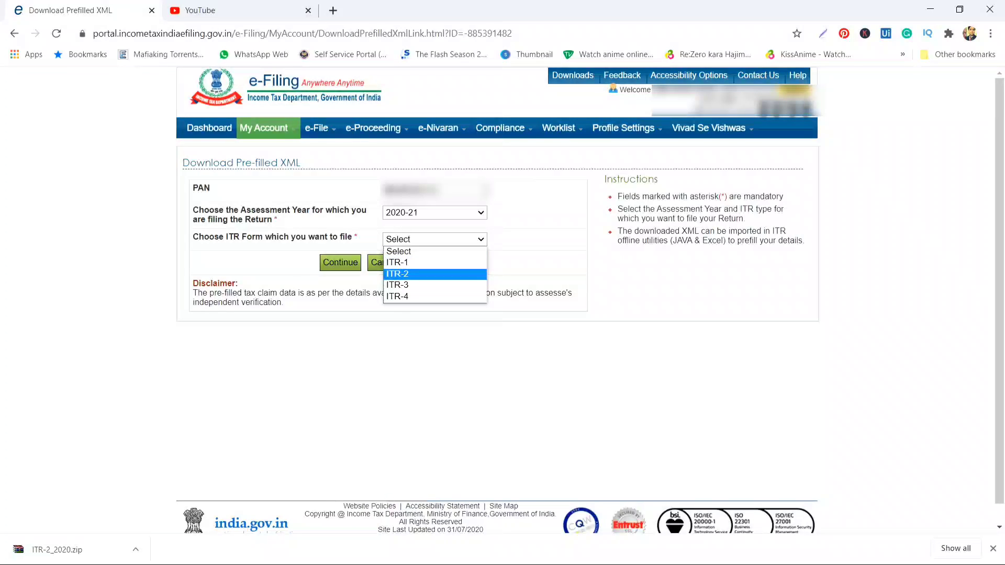
left_click(403, 274)
left_click(341, 263)
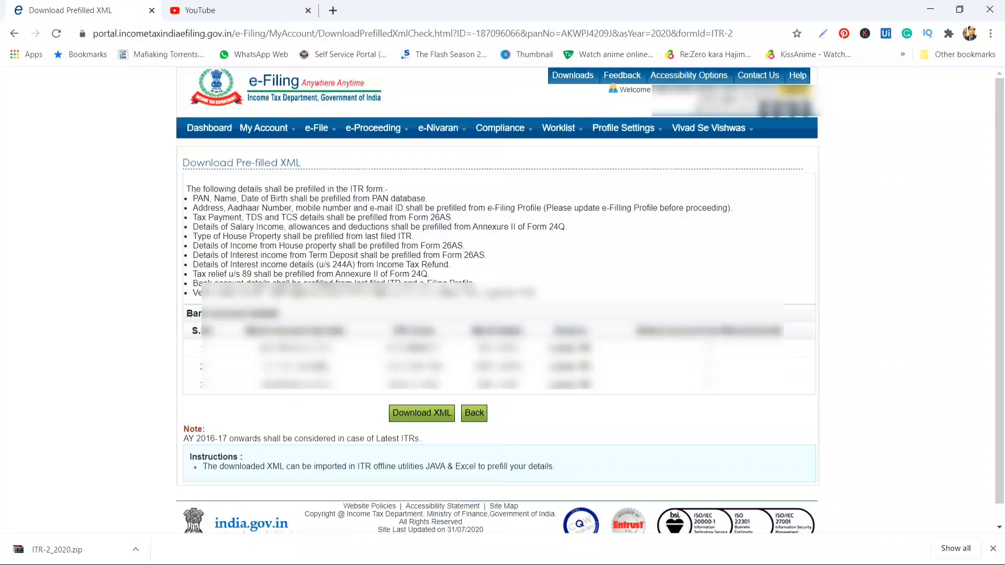
Select all three listed bank accounts, accept the prefill consent and download the pre-filled XML.
left_click(709, 348)
left_click(709, 366)
left_click(710, 385)
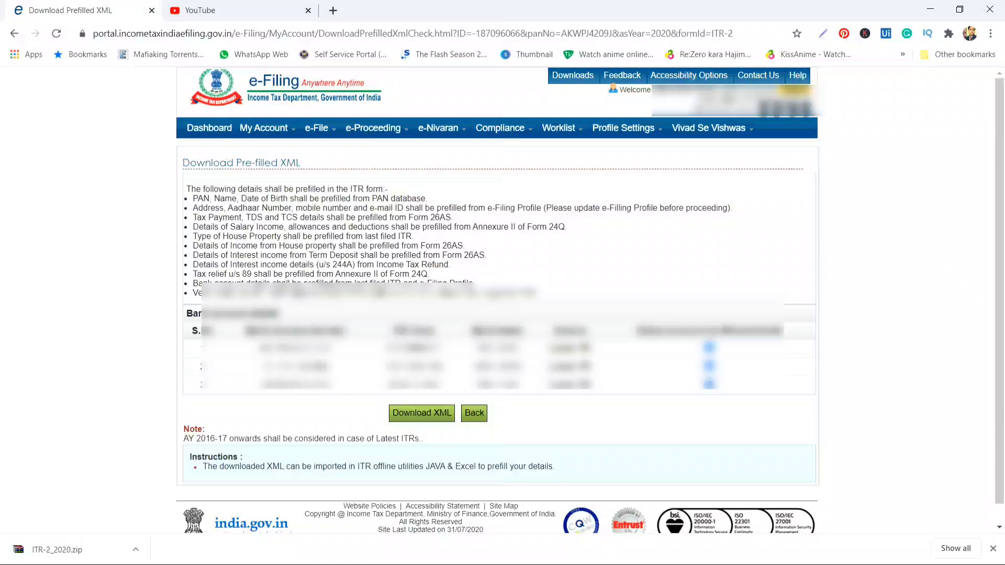
left_click(421, 413)
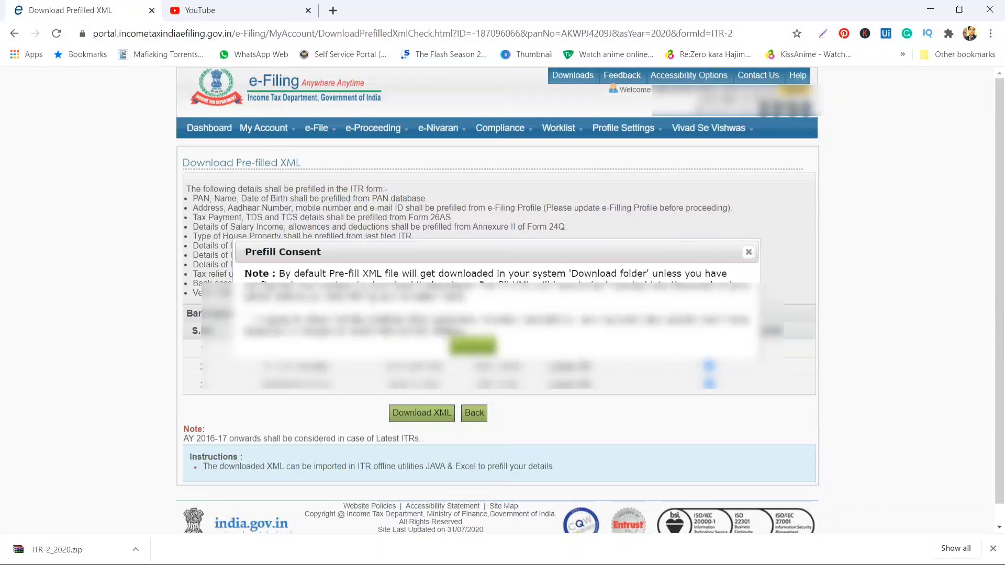
left_click(250, 319)
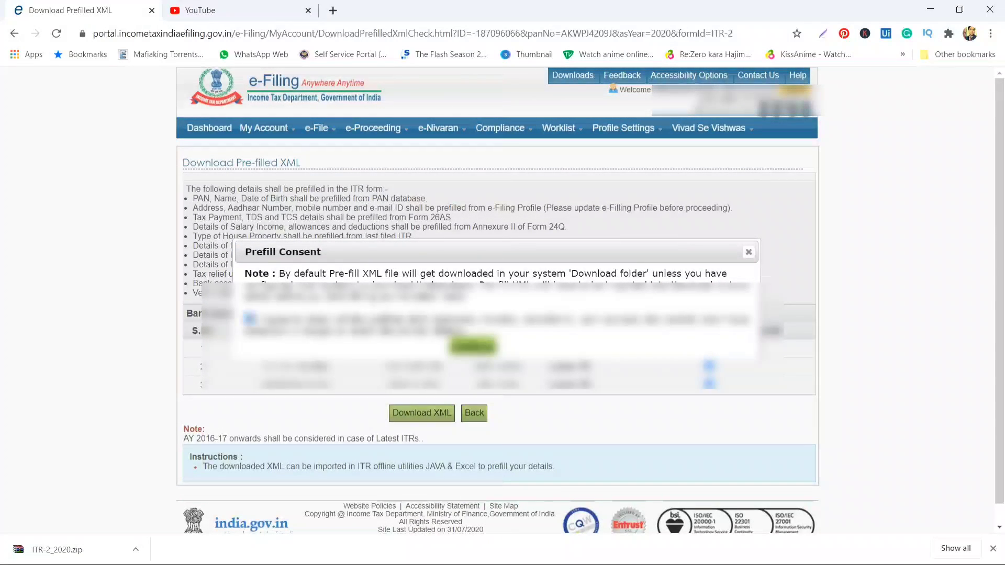
left_click(473, 346)
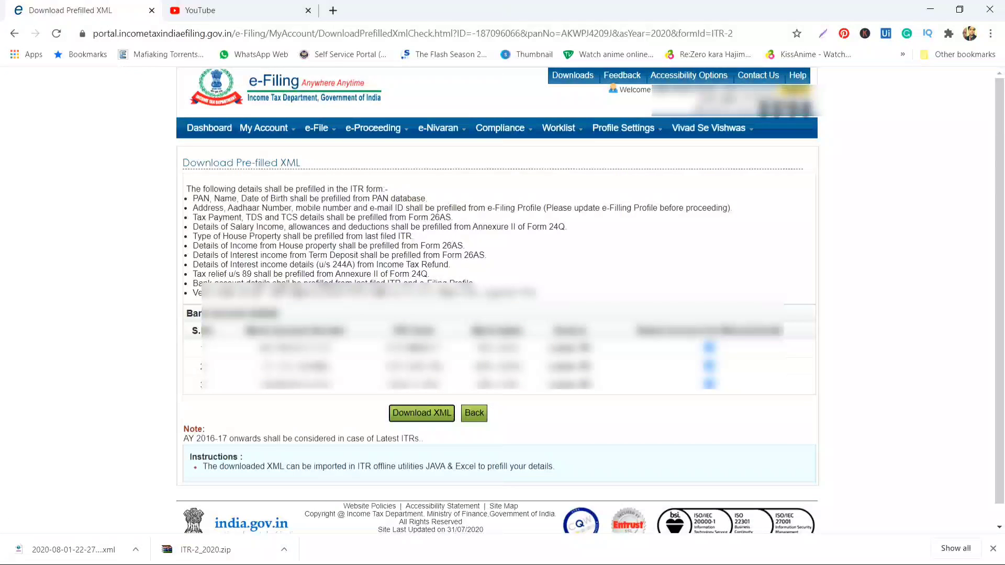
Log out of the e-Filing portal and show the downloaded XML file in its folder.
left_click(795, 89)
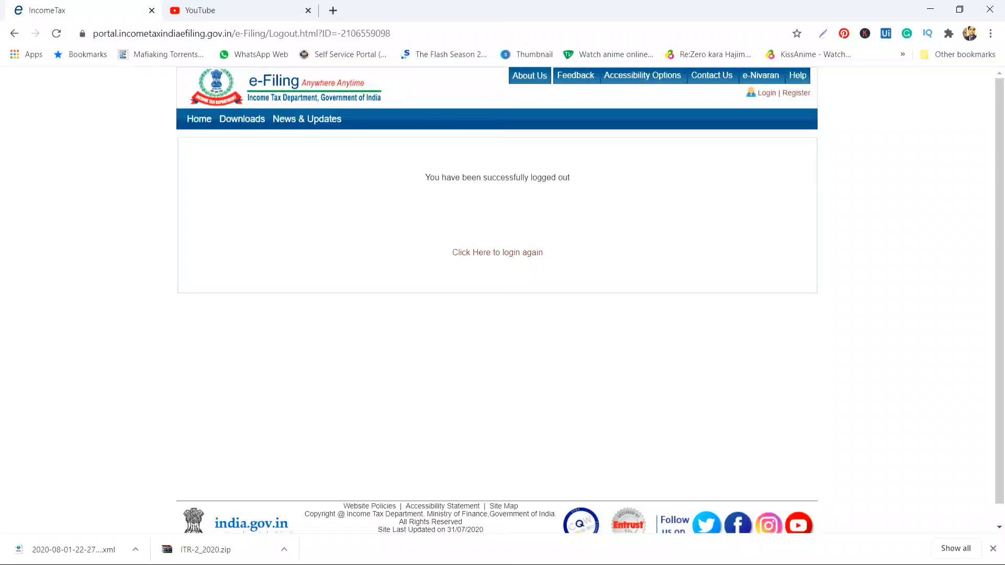
left_click(135, 550)
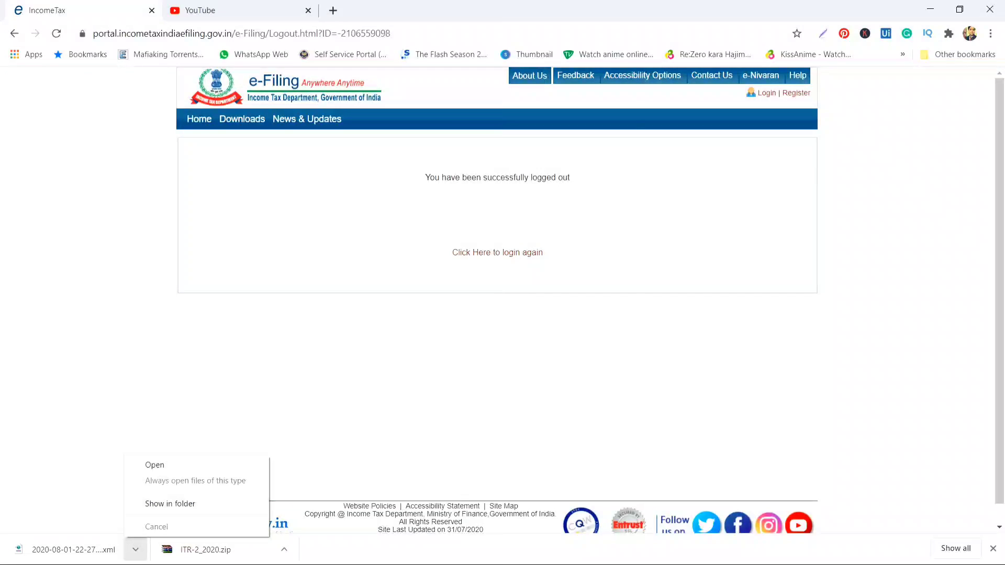
left_click(170, 504)
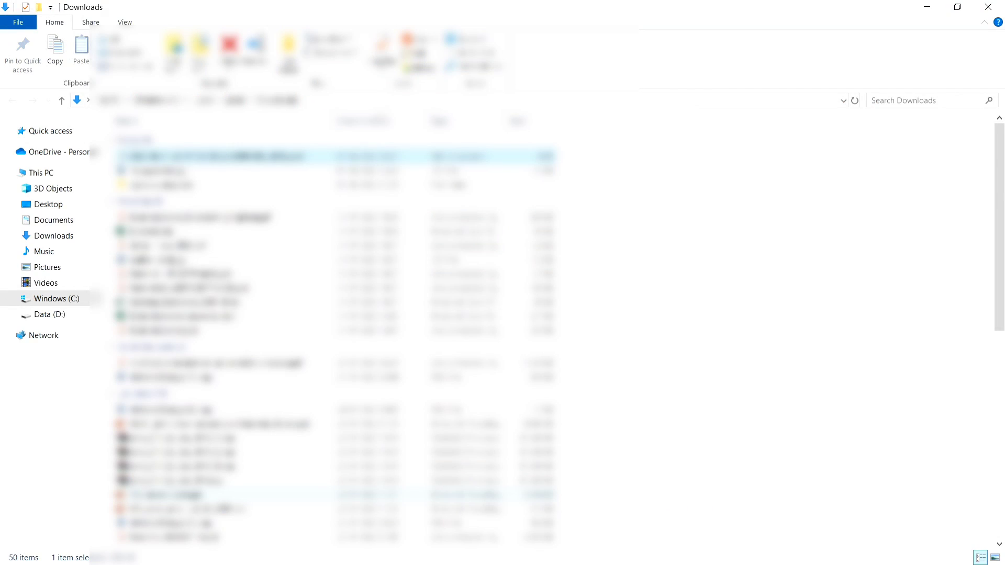
key("alt+Tab")
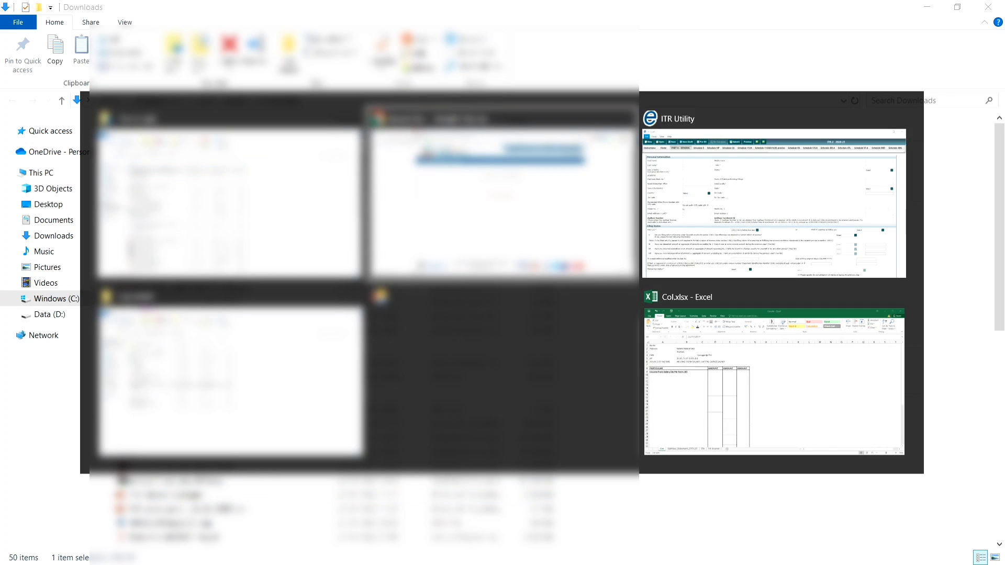
key("alt+Tab")
key("alt+Tab")
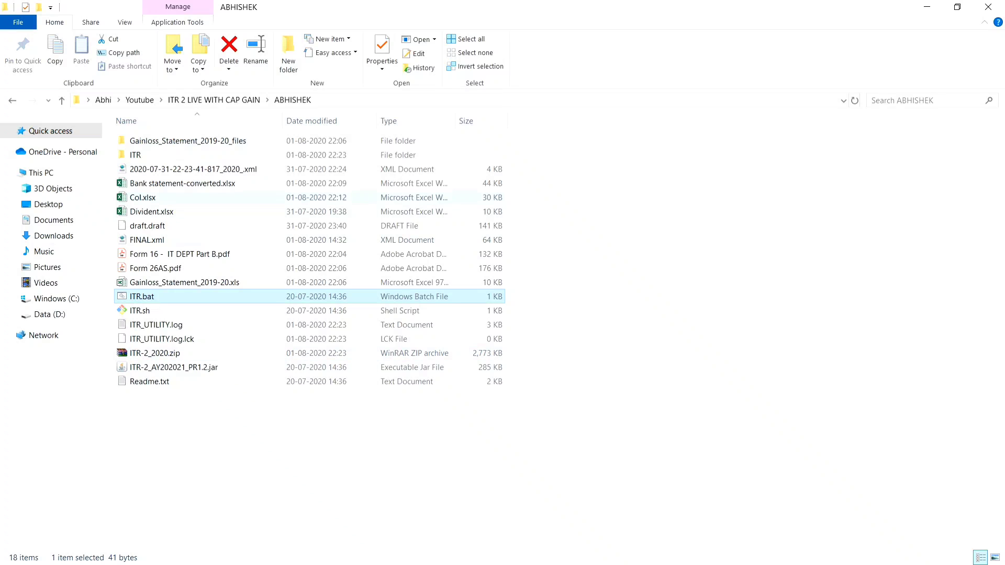
left_click(193, 169)
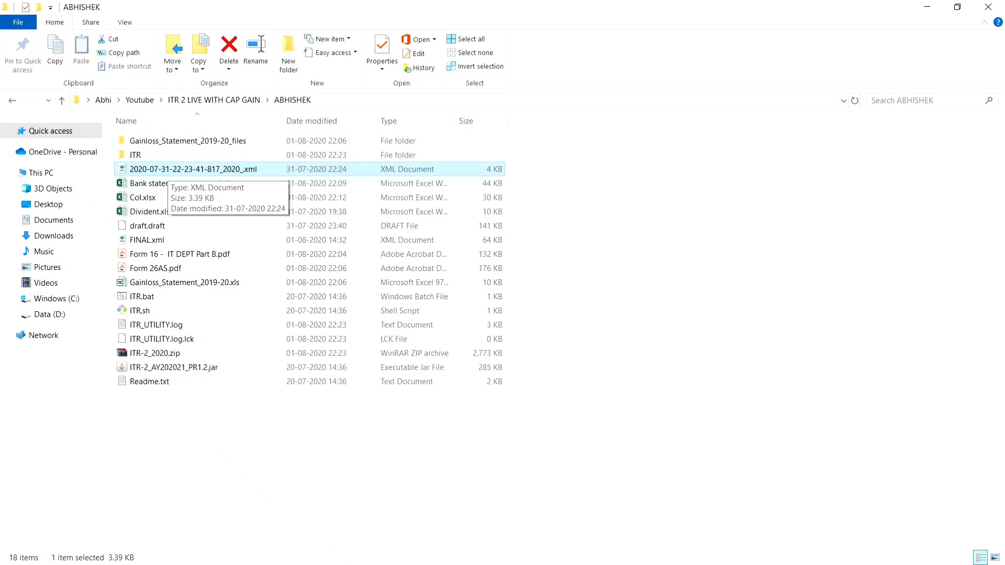
key("alt+Tab")
key("alt+Tab")
key("alt+Tab")
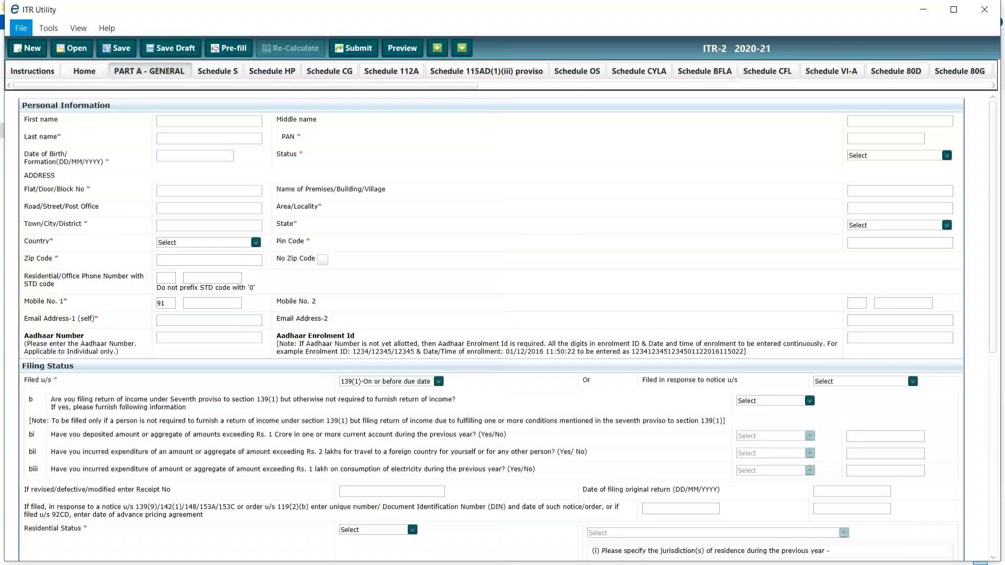
left_click(71, 47)
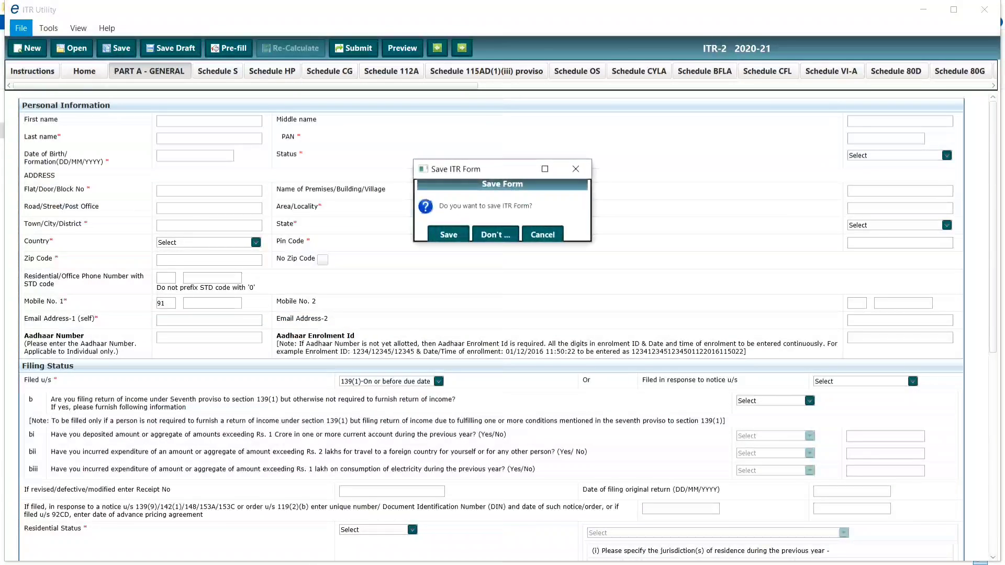
left_click(495, 235)
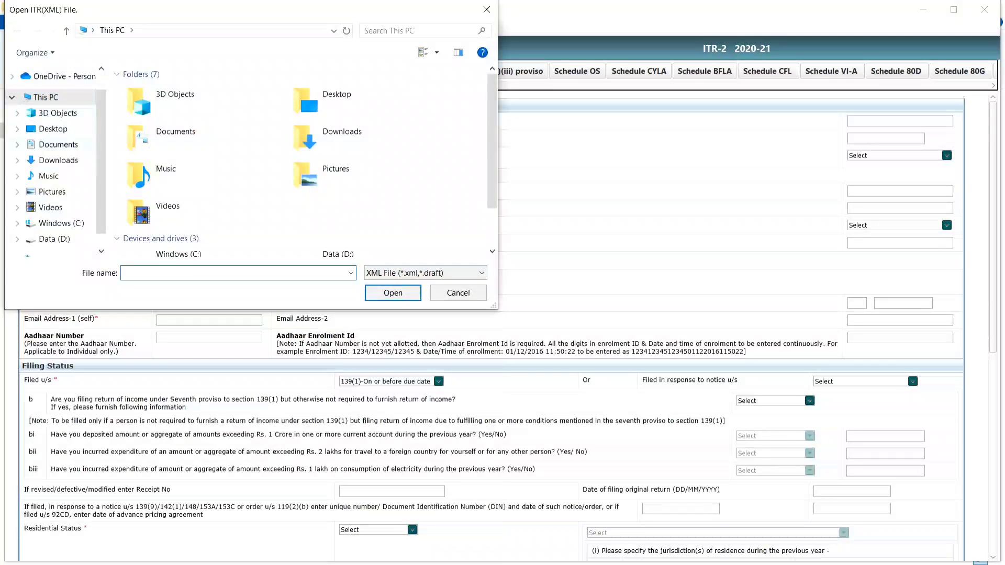
Copy the path of the folder holding the prefilled XML in File Explorer and switch back to ITR Utility.
key("alt+Tab")
key("alt+Tab")
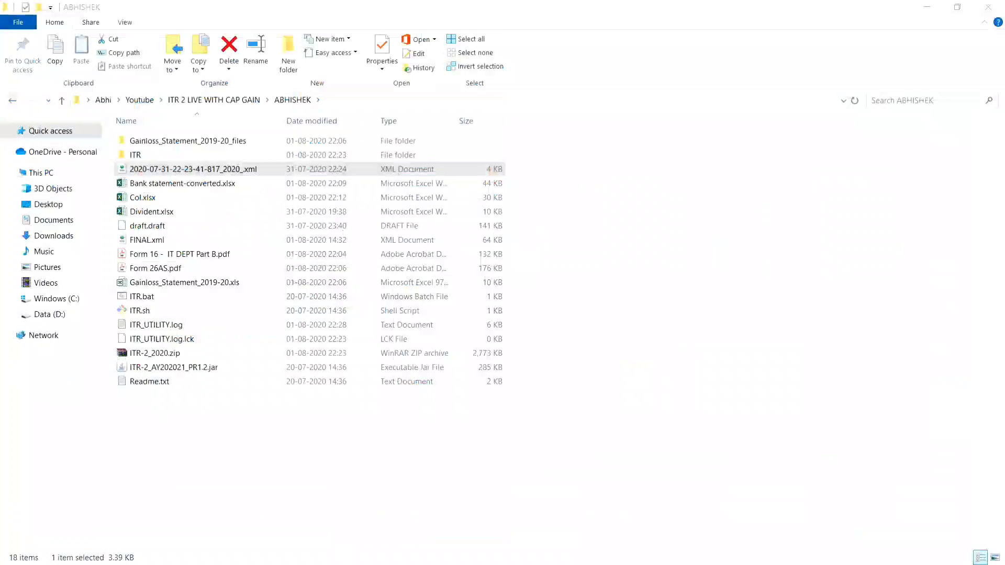
left_click(439, 100)
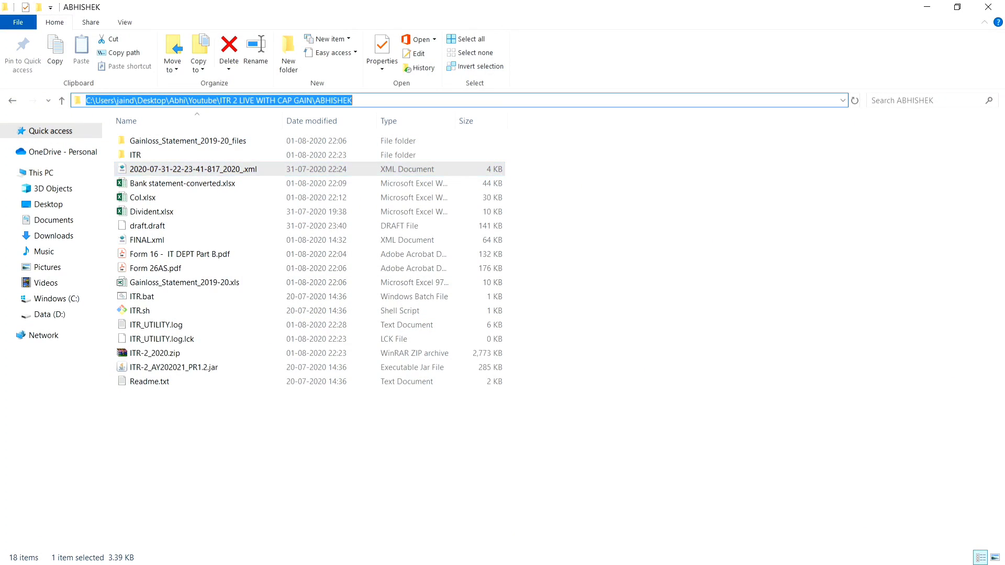
key("alt+Tab")
key("alt+Tab")
key("alt+Tab")
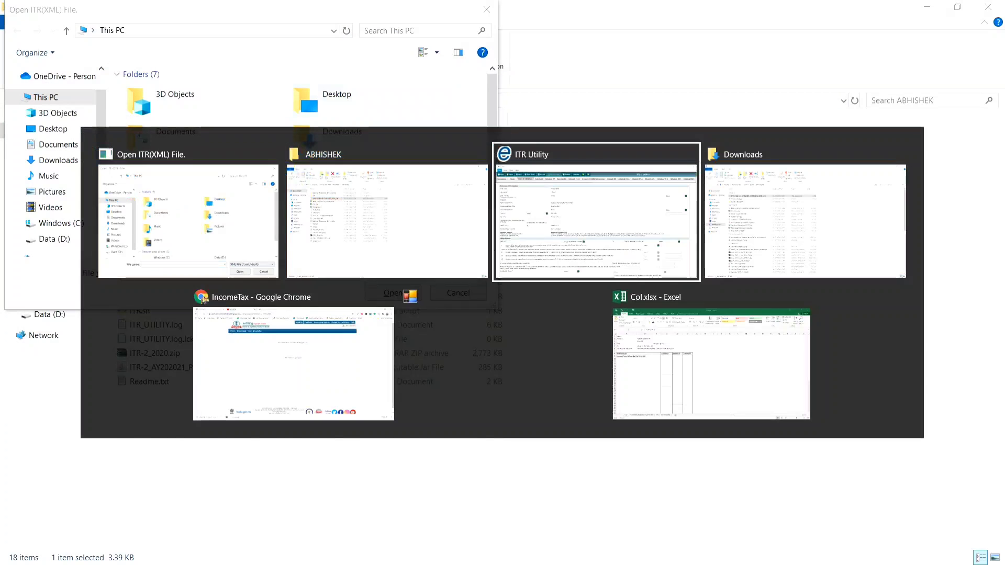
key("alt+Tab")
key("alt+Tab")
key("alt+Tab")
key("alt+Tab")
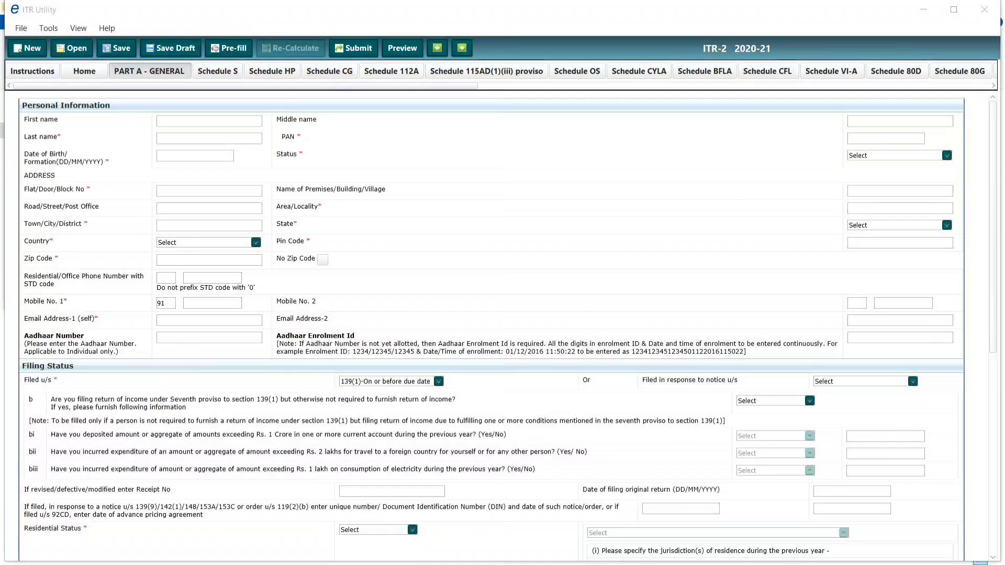
key("alt+Tab")
key("alt+Tab")
key("alt+Tab")
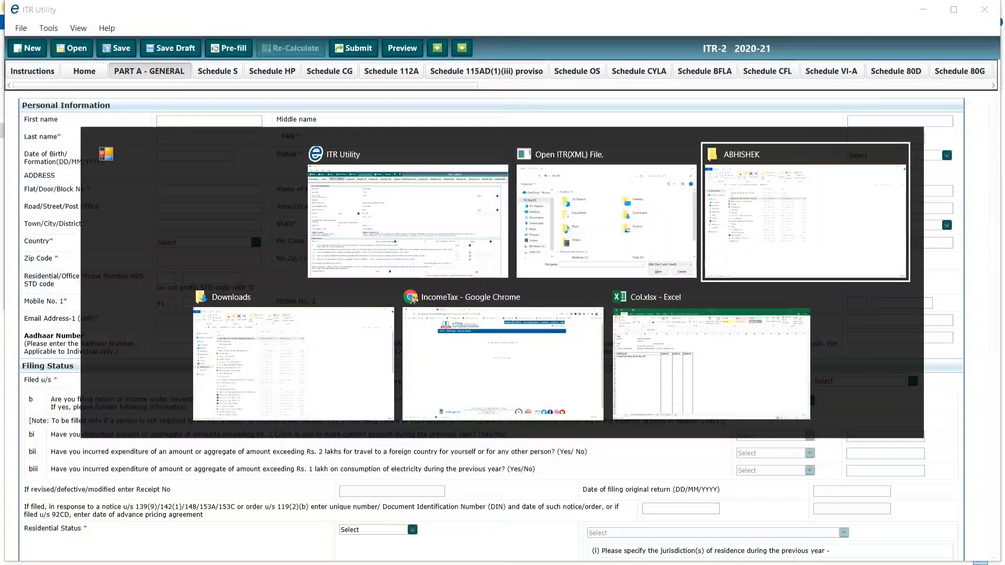
key("alt+Tab")
key("alt+Tab")
key("alt+Tab")
key("alt+Tab")
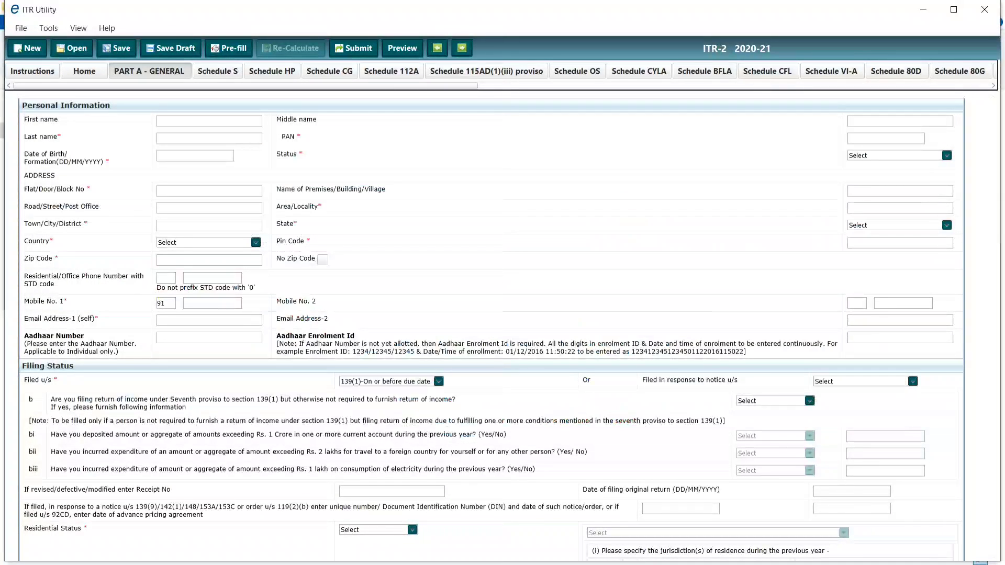
left_click(230, 50)
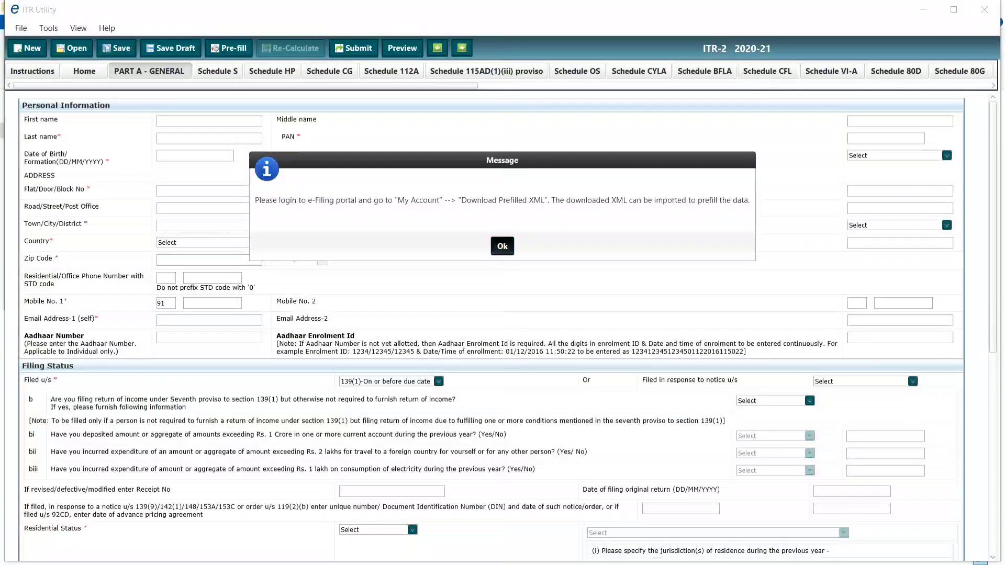
left_click(502, 246)
left_click(495, 235)
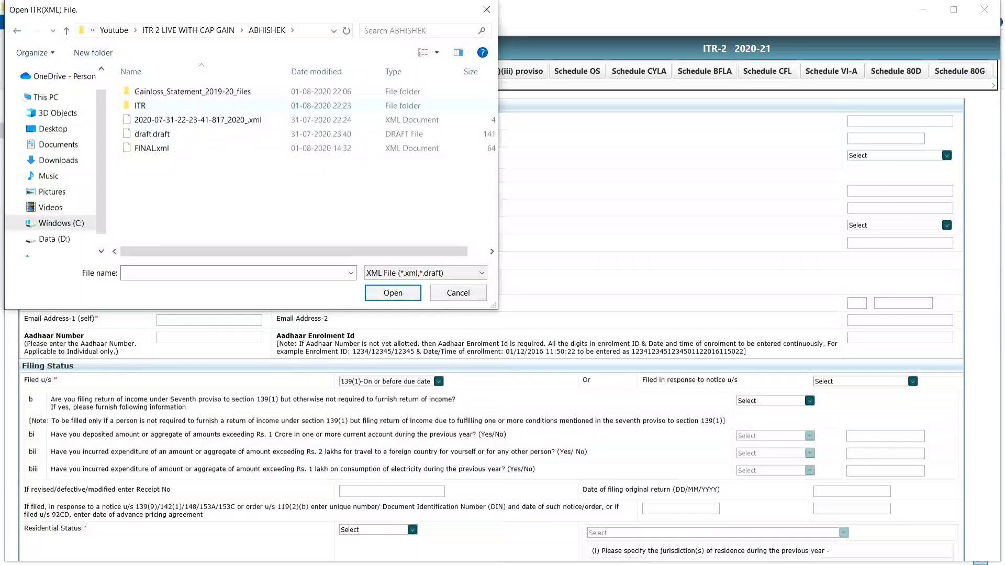
left_click(198, 120)
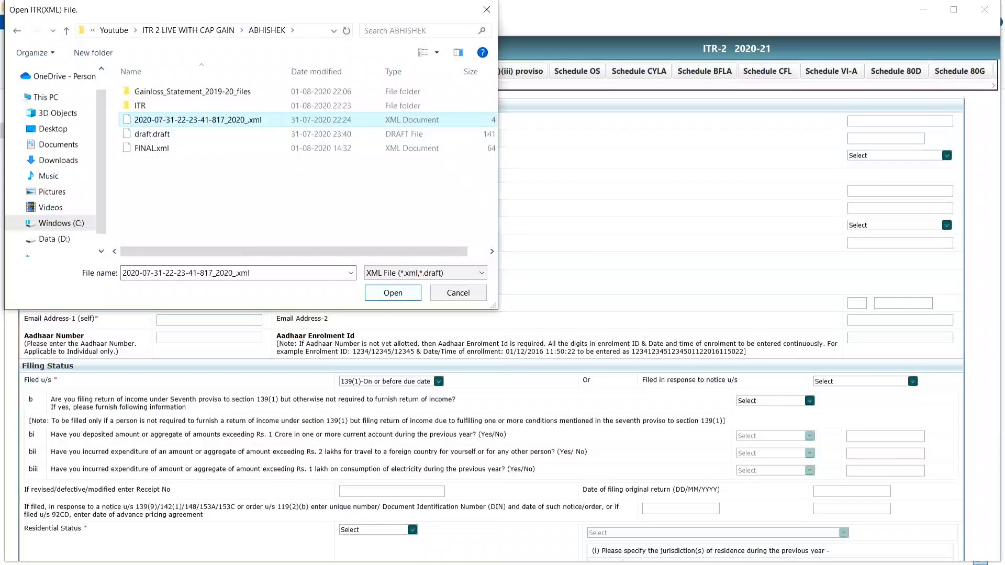
key("Return")
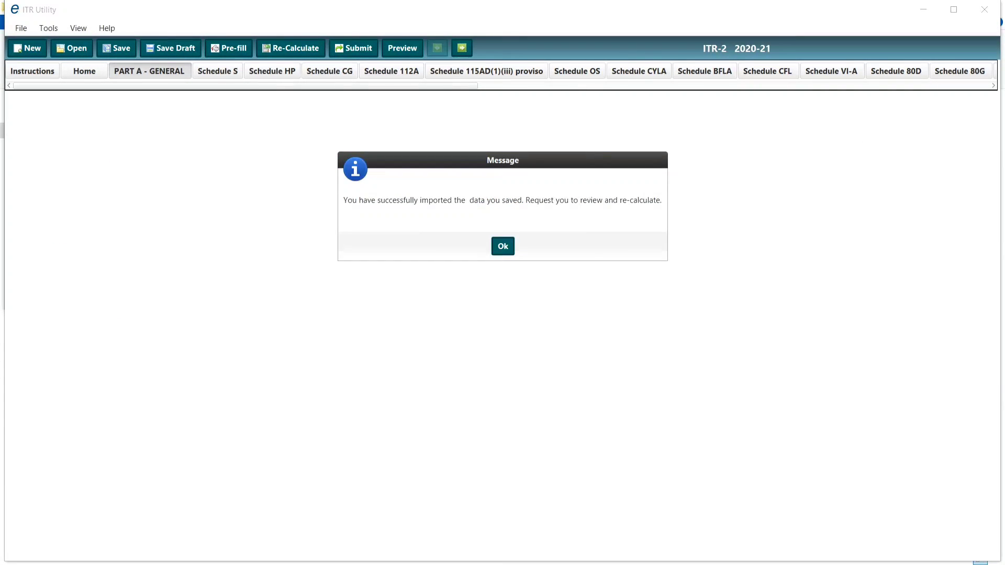
key("Return")
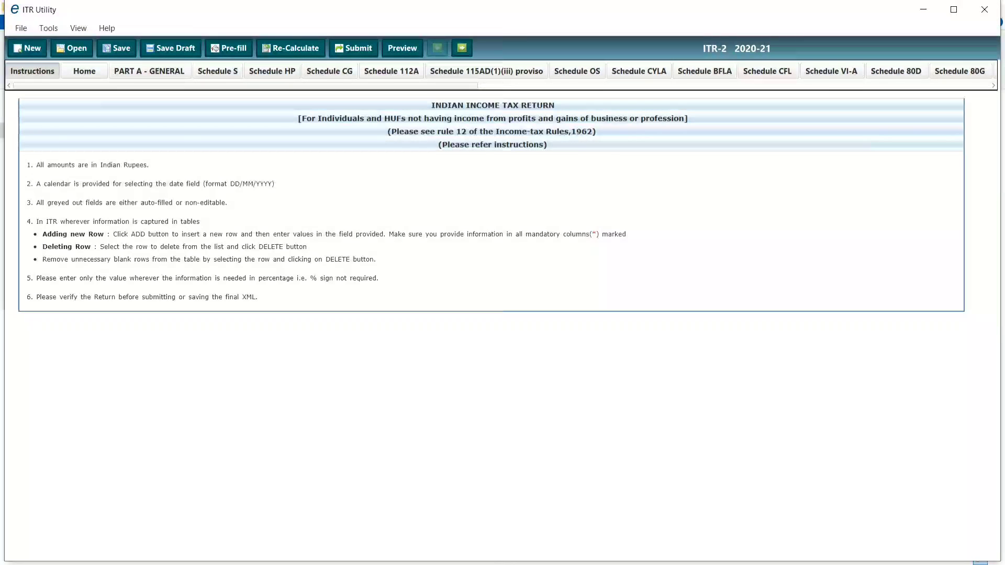
Review the imported personal information, filing status and other details in Part A - General.
left_click(149, 72)
scroll(492, 325, "down", 5)
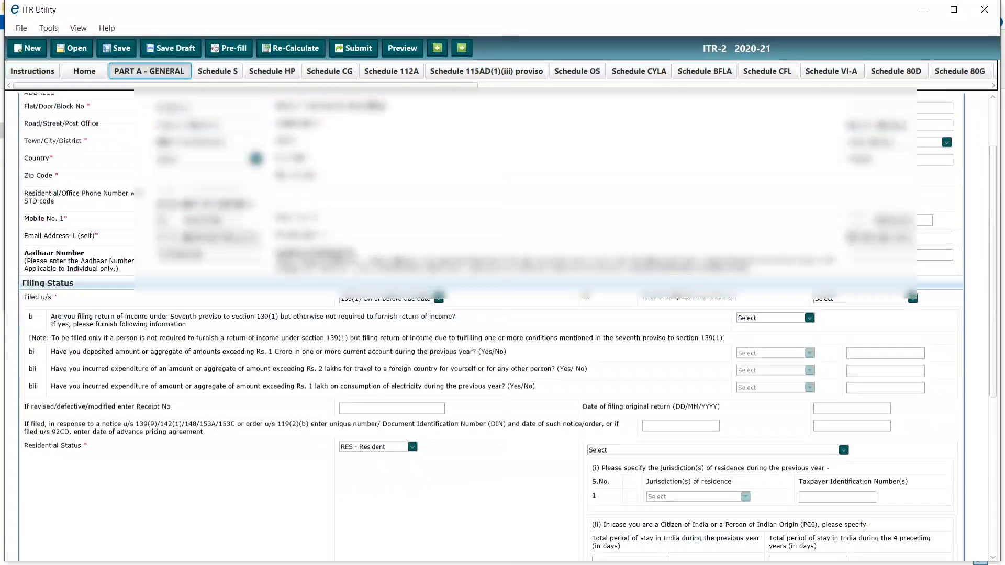
scroll(526, 225, "down", 3)
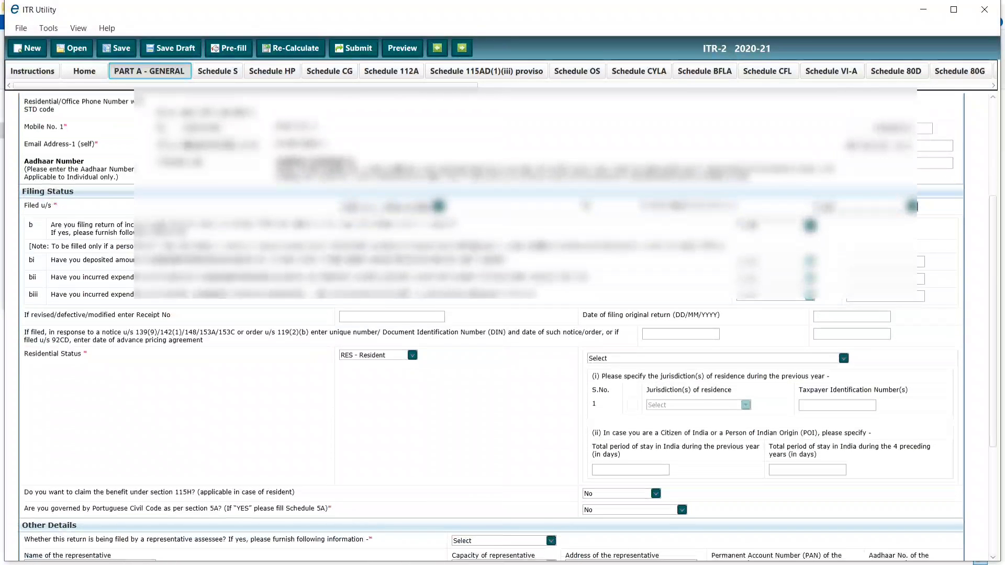
scroll(525, 225, "up", 3)
scroll(503, 325, "up", 2)
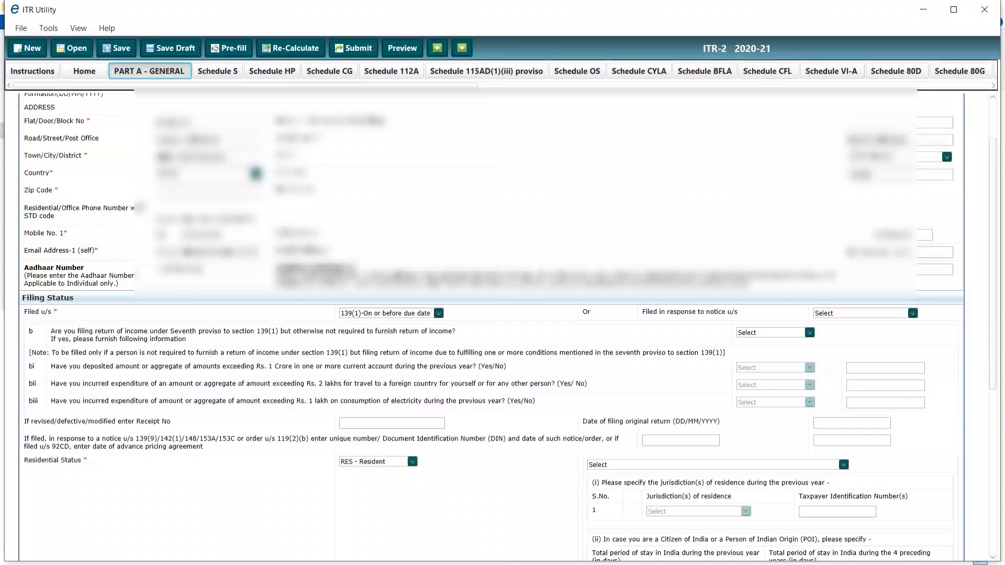
scroll(502, 324, "down", 5)
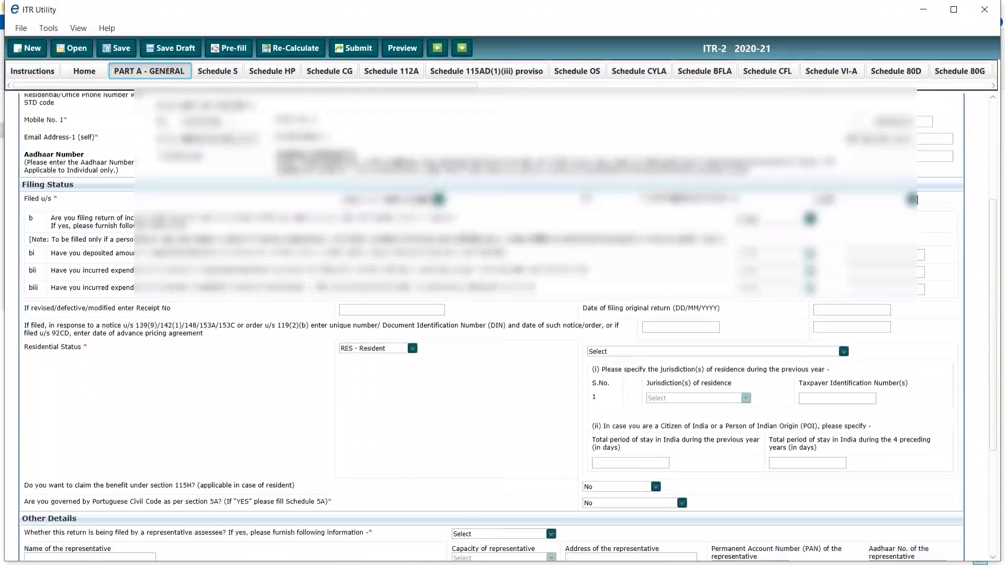
scroll(503, 324, "down", 1)
scroll(503, 324, "down", 1)
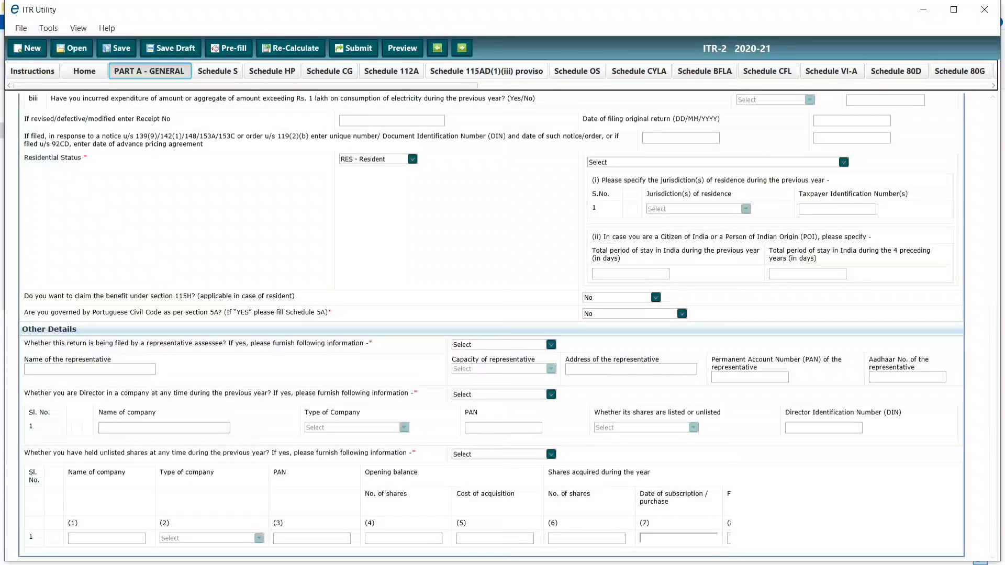
Show the TDS schedule and check the income chargeable under Salaries in the TDS1 table.
left_click_drag(245, 85, 710, 85)
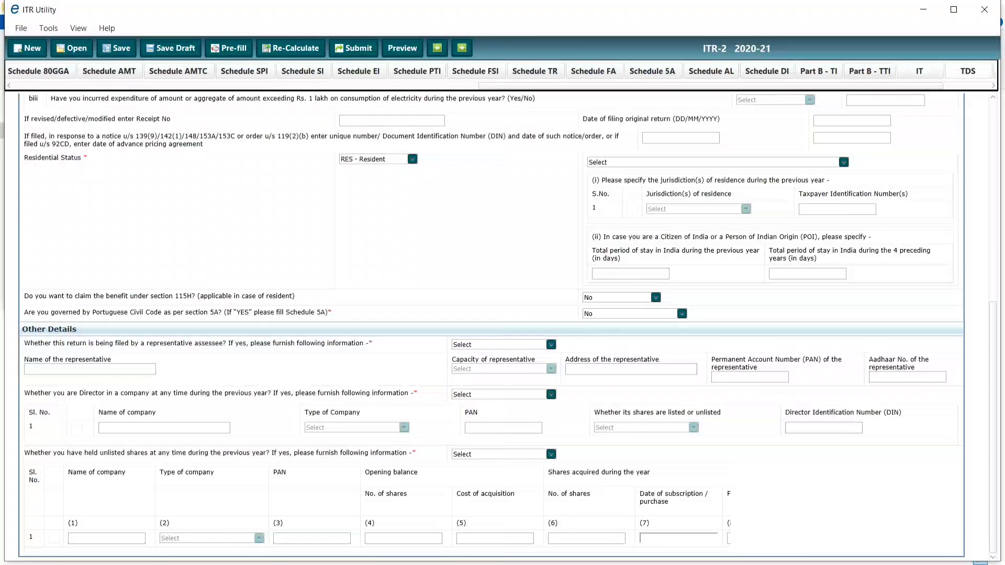
left_click(968, 71)
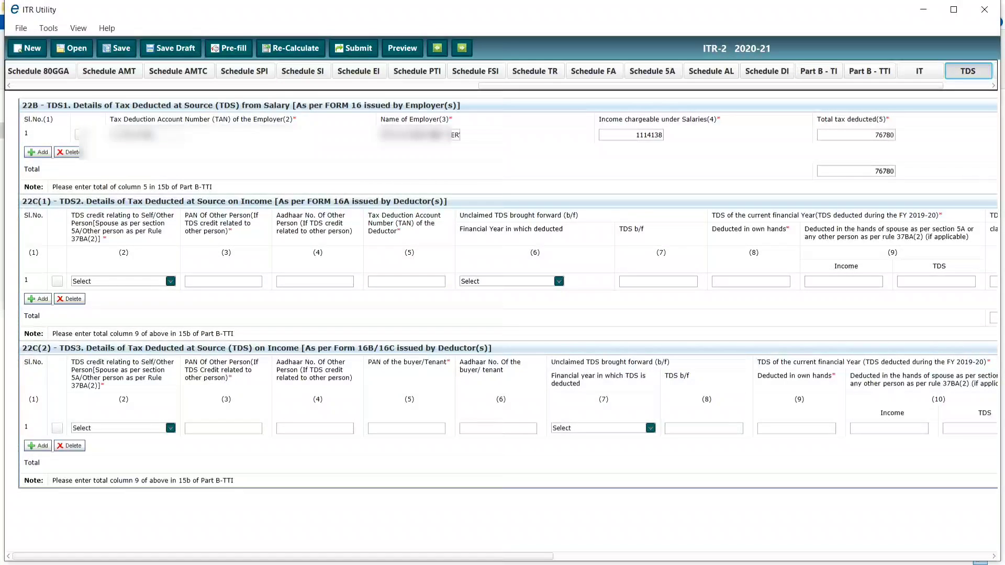
left_click(634, 135)
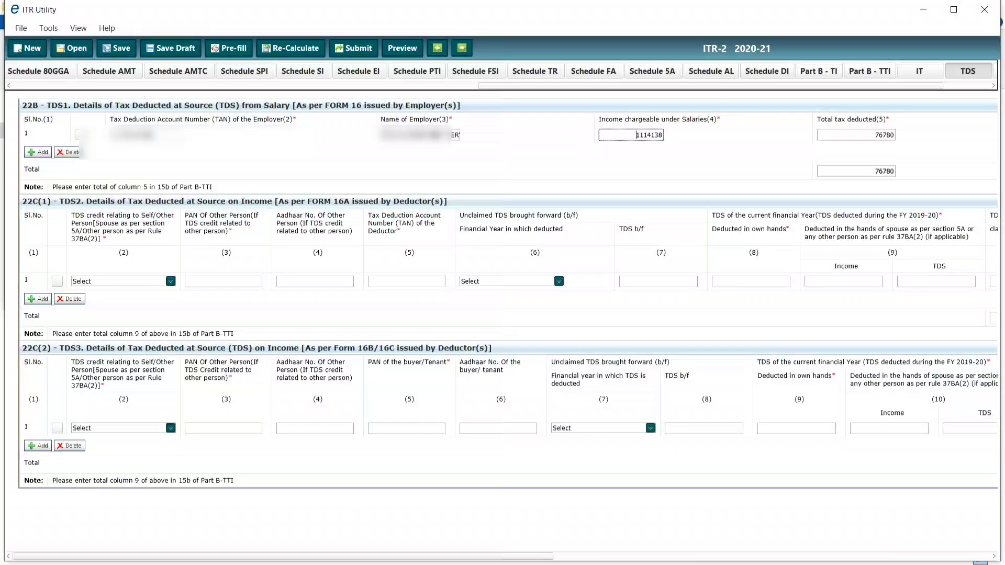
Review Part B - TTI from the tax liability computation through taxes paid, refund and the prefilled bank accounts.
left_click(870, 71)
scroll(503, 325, "down", 5)
scroll(502, 325, "down", 15)
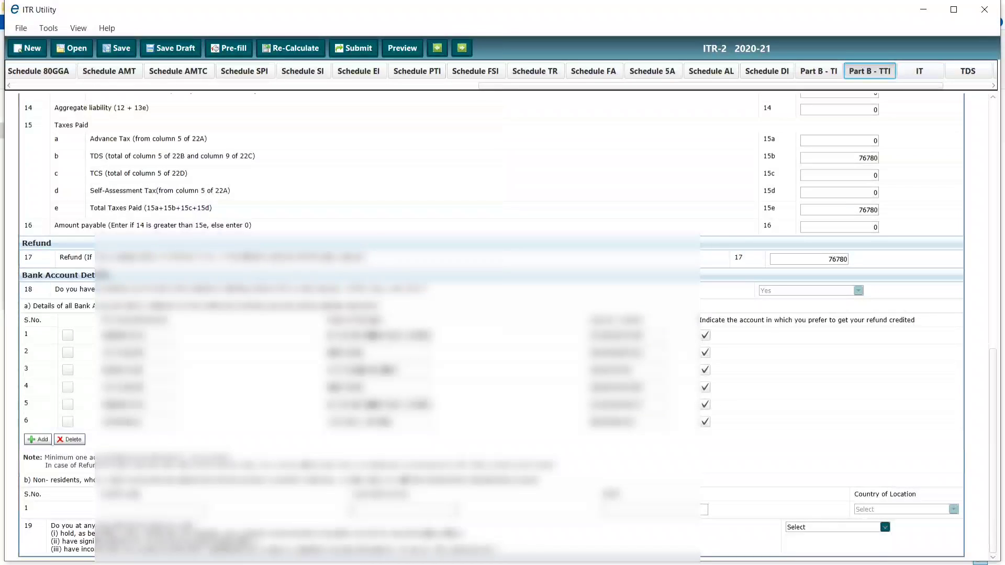
scroll(503, 325, "up", 20)
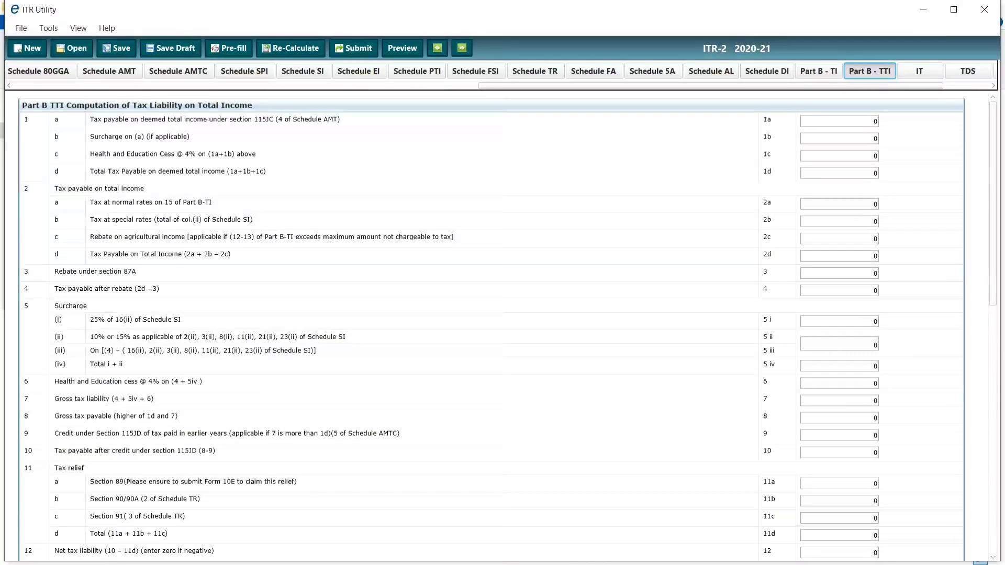
scroll(503, 325, "down", 10)
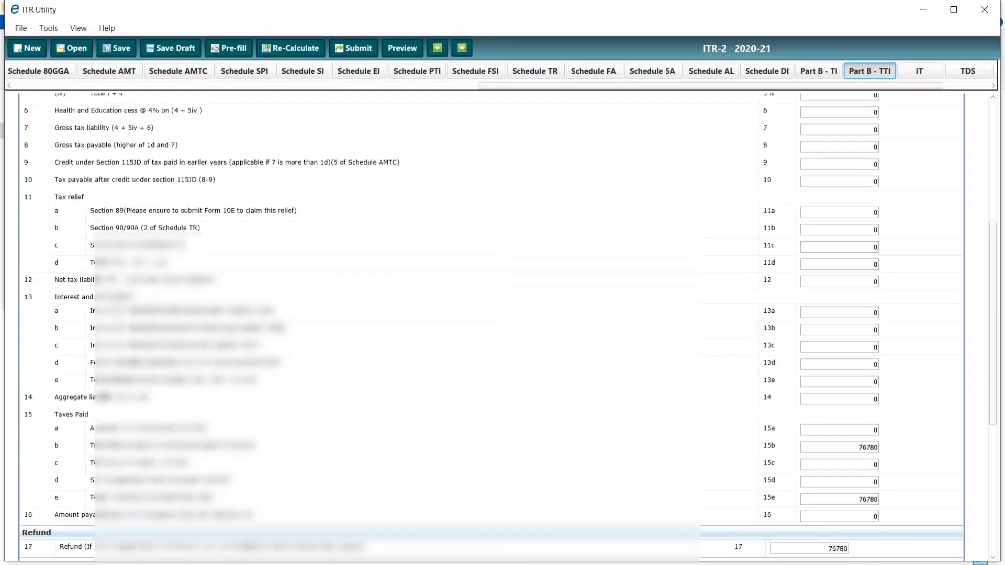
scroll(502, 325, "down", 1)
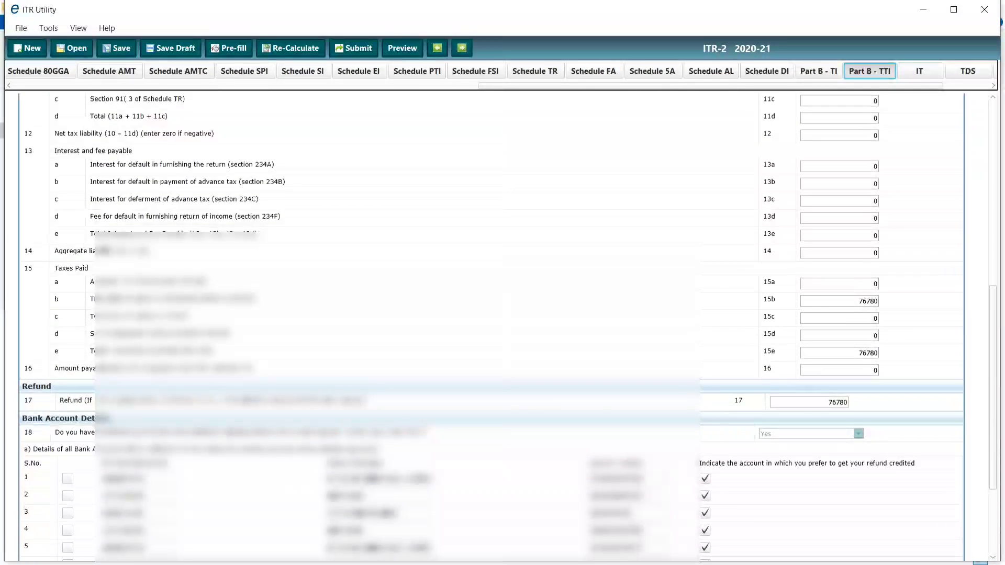
scroll(503, 325, "down", 2)
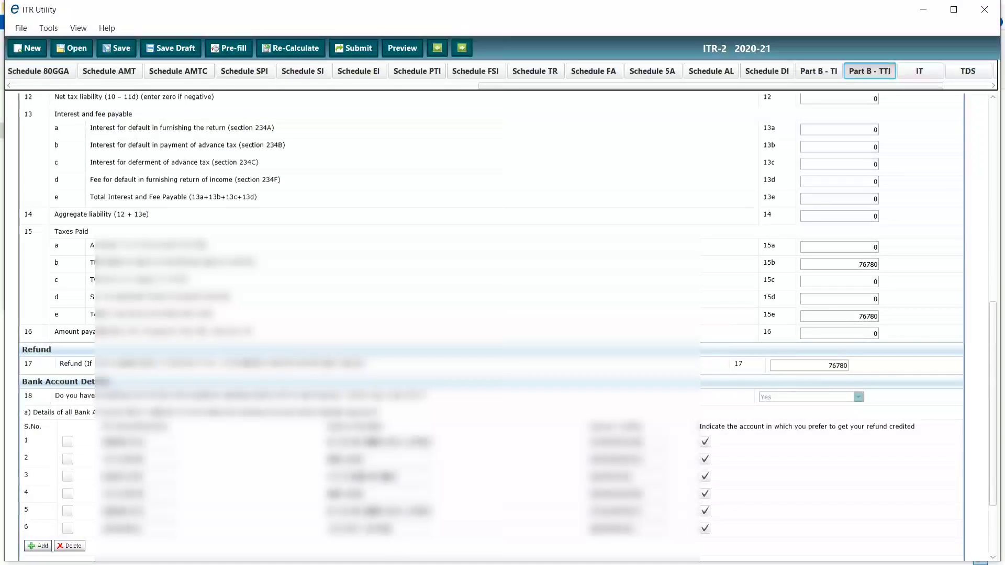
scroll(502, 325, "up", 10)
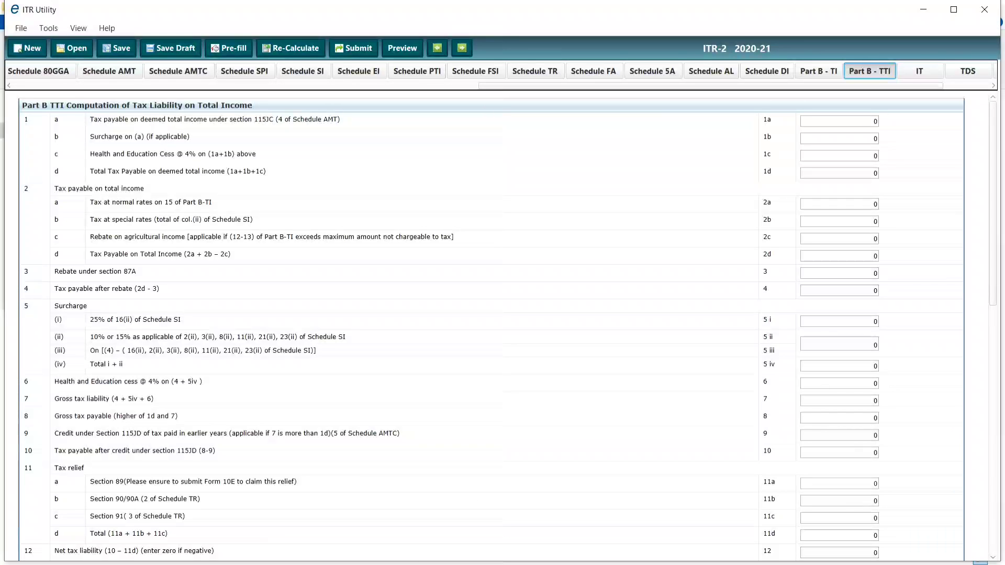
scroll(492, 330, "down", 3)
scroll(492, 329, "up", 3)
scroll(492, 330, "down", 5)
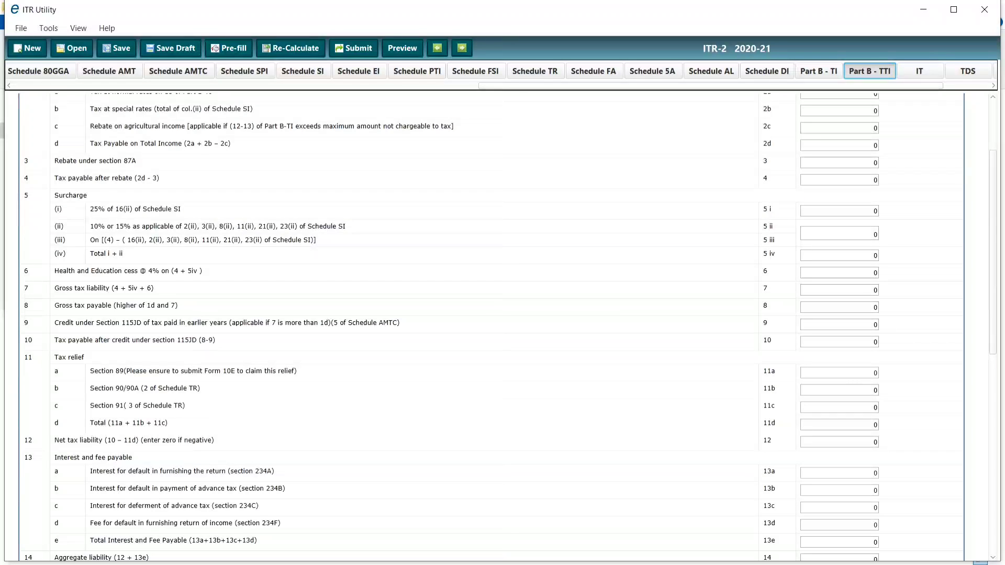
Return to Part A - General and examine the filing status, residential status and Other Details questions.
left_click_drag(711, 86, 245, 86)
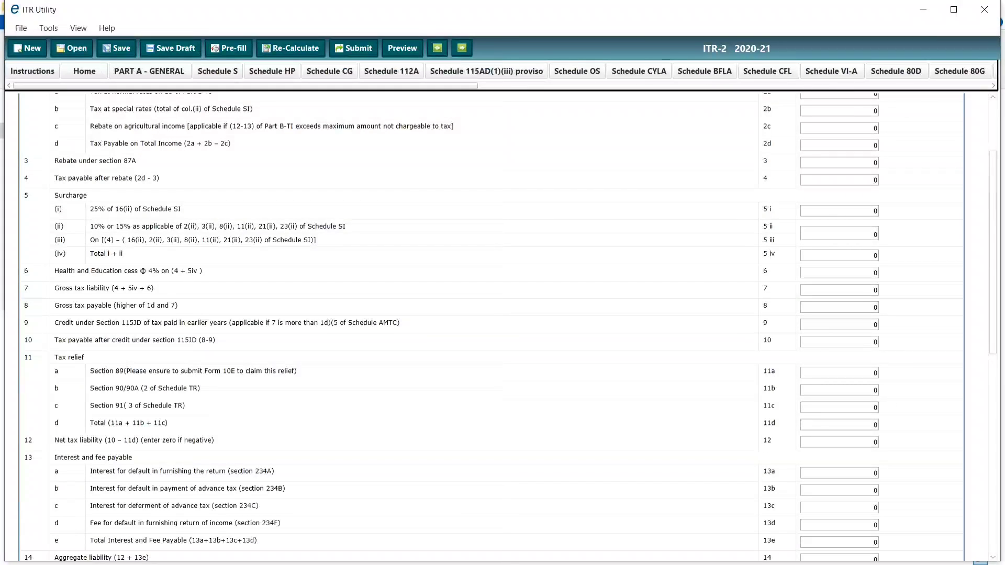
left_click(149, 71)
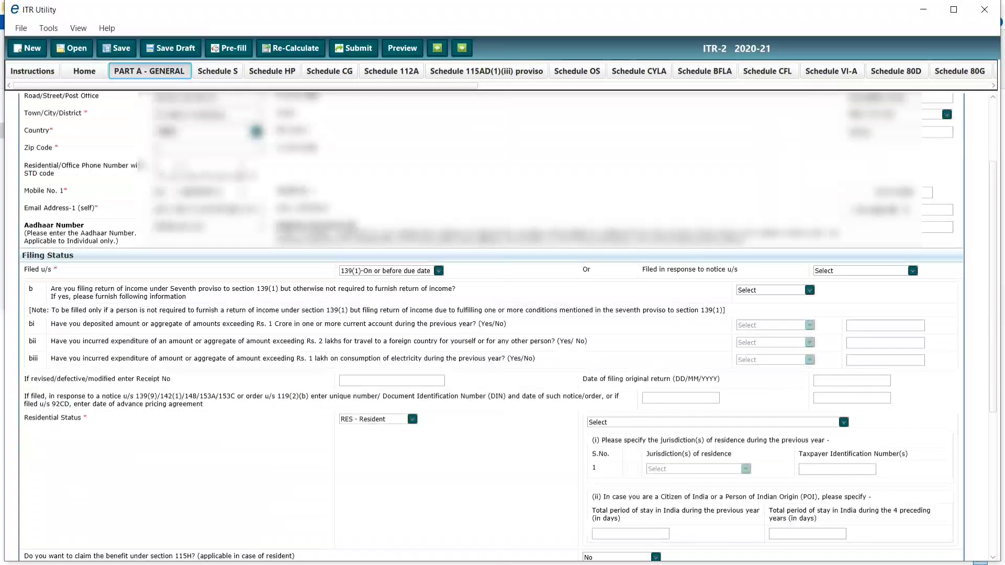
scroll(493, 327, "down", 3)
scroll(492, 327, "down", 5)
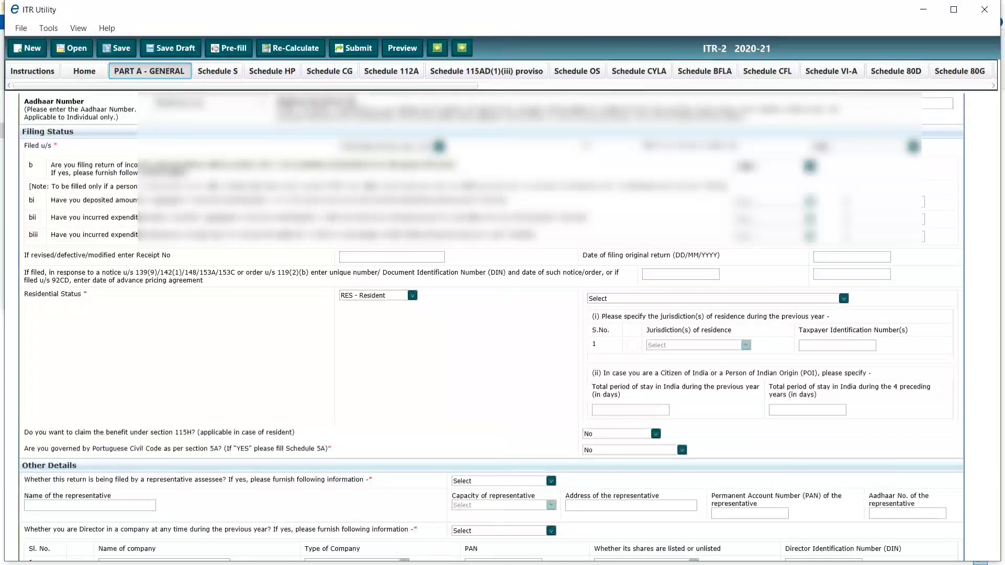
scroll(492, 319, "down", 9)
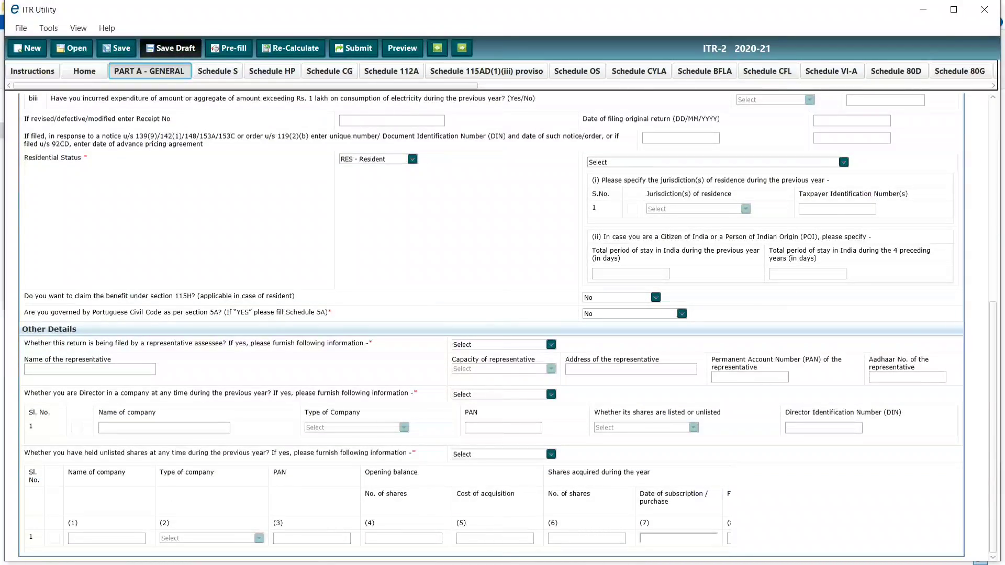
left_click(170, 48)
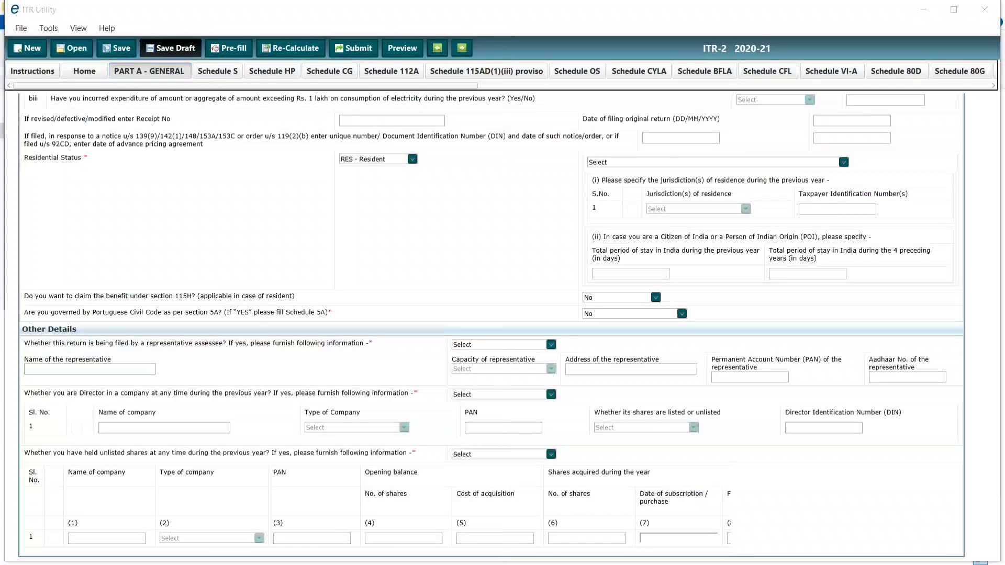
left_click(180, 119)
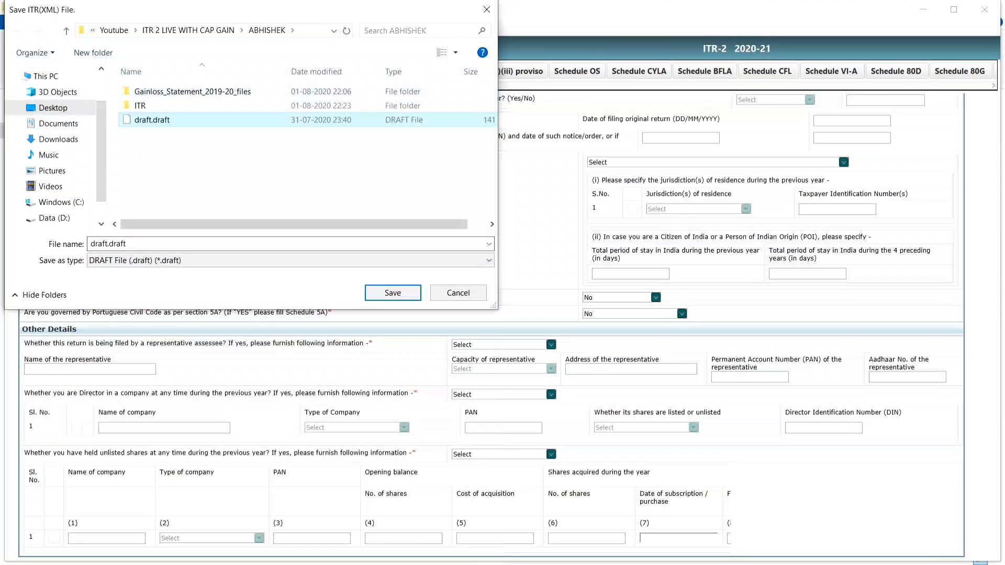
left_click(458, 293)
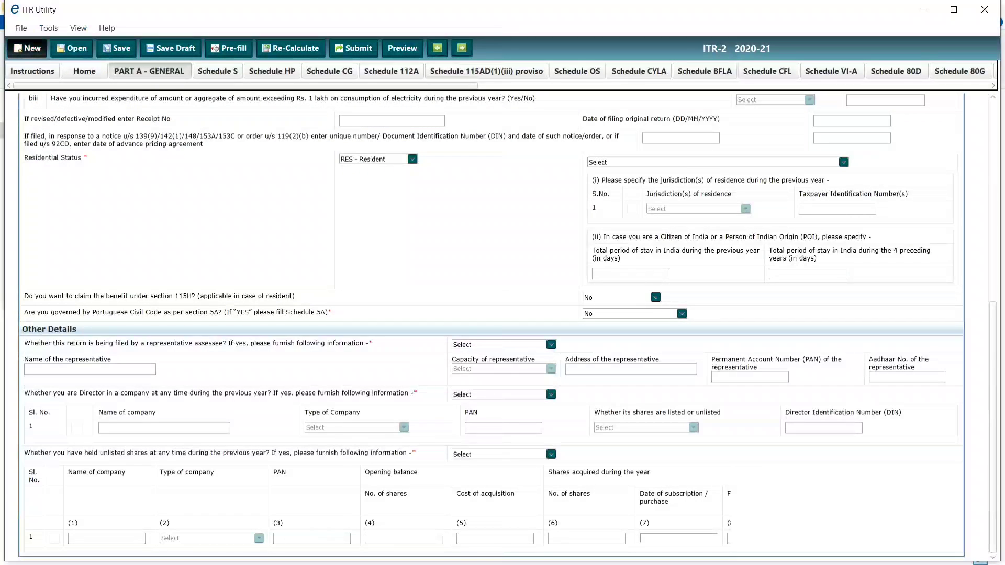
Open the saved return FINAL.xml without saving the current form, and acknowledge the import.
left_click(72, 48)
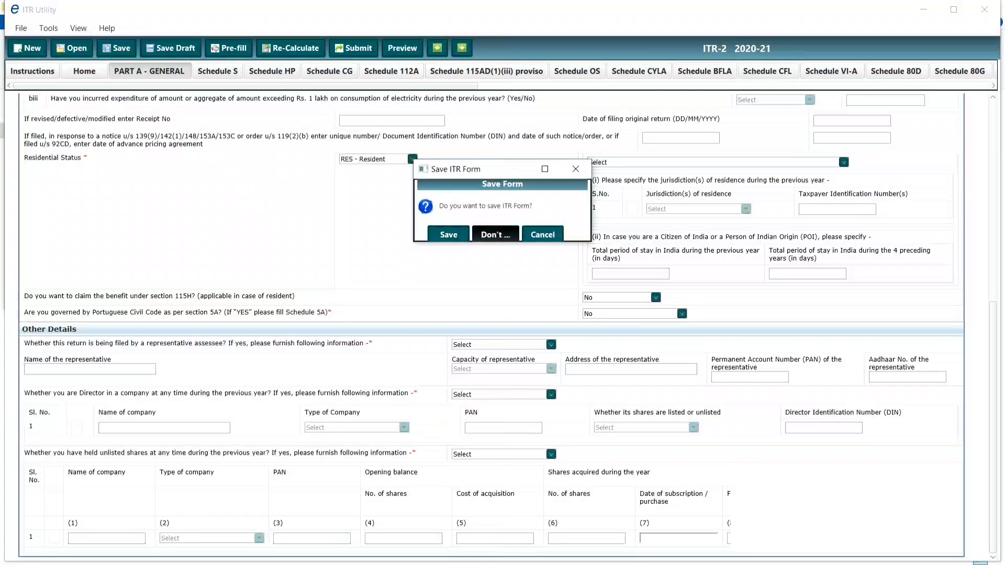
left_click(495, 235)
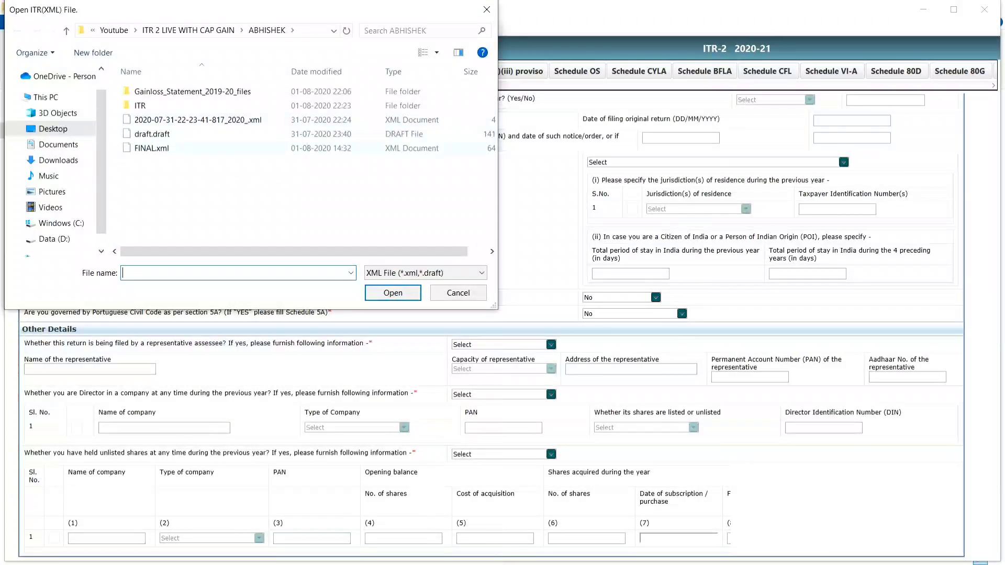
left_click(166, 149)
left_click(392, 292)
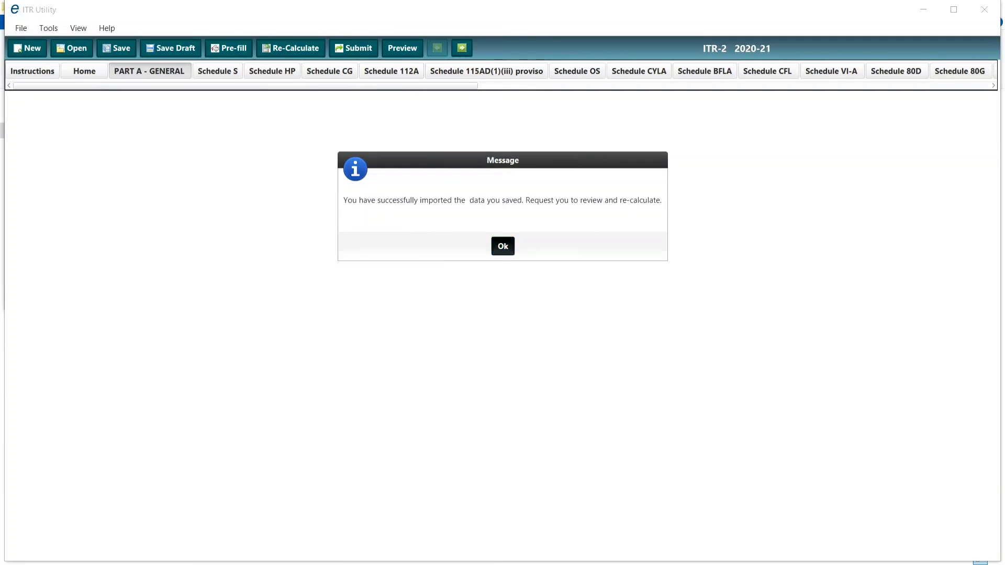
left_click(502, 246)
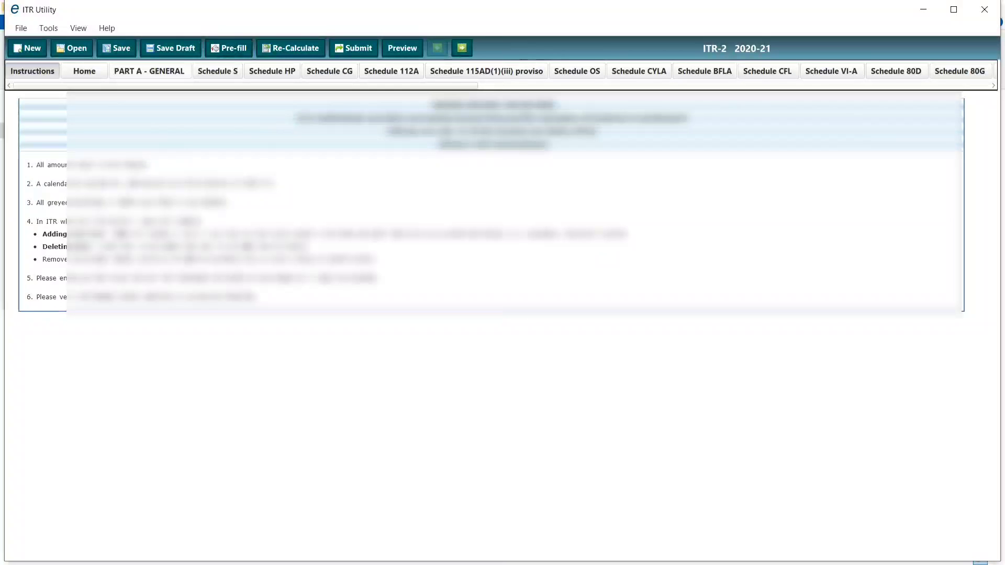
Review the filing status, residential status and Other Details answers in Part A - General of the opened return.
left_click(149, 71)
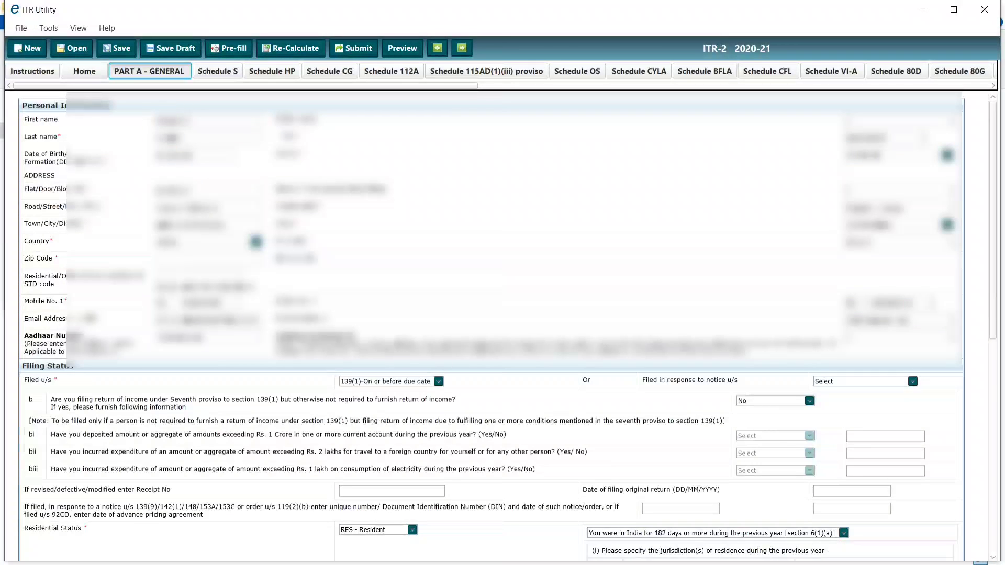
scroll(502, 325, "down", 1)
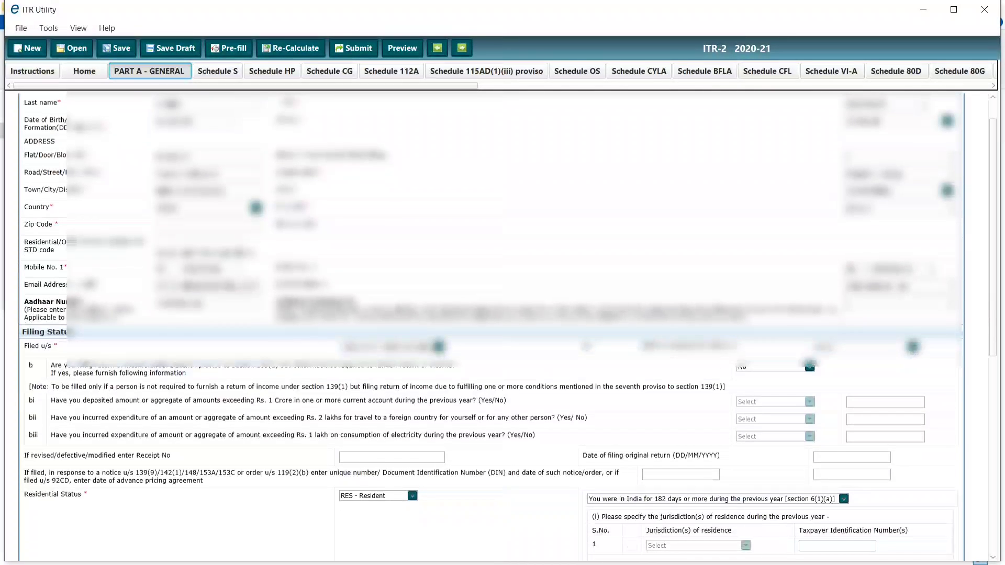
scroll(502, 324, "down", 5)
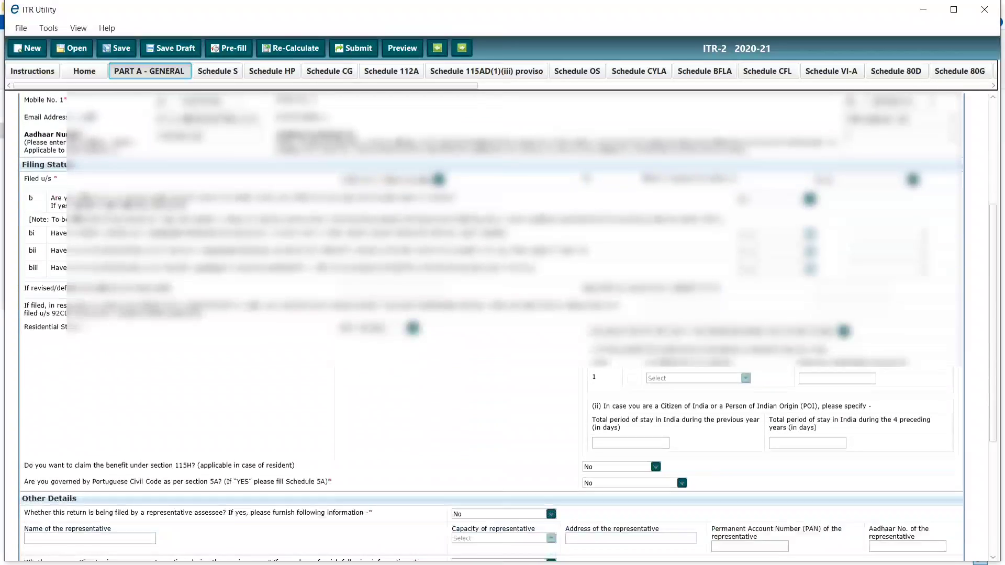
scroll(503, 325, "down", 2)
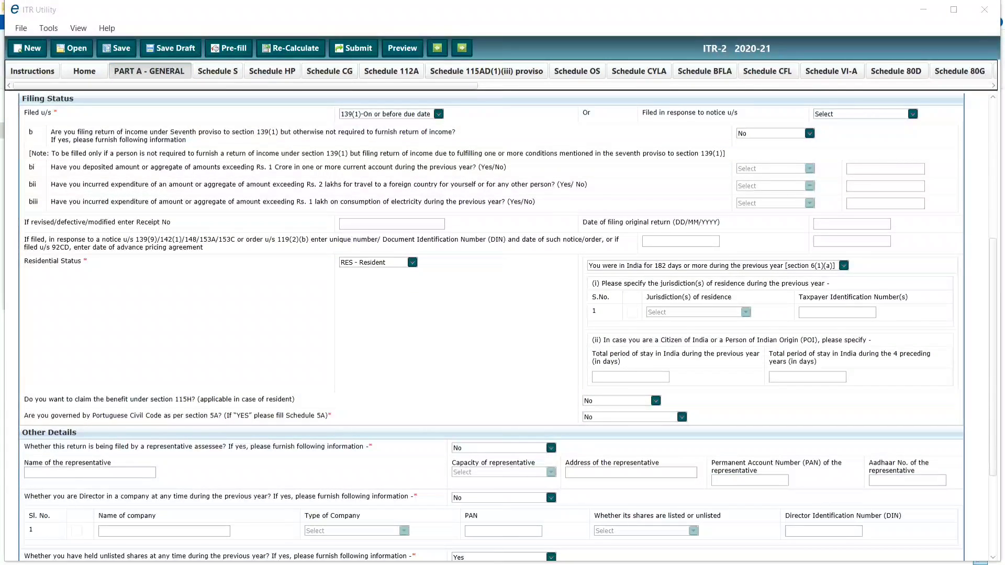
Switch to the Col.xlsx income computation workbook in Excel.
key("alt+Tab")
key("alt+Tab")
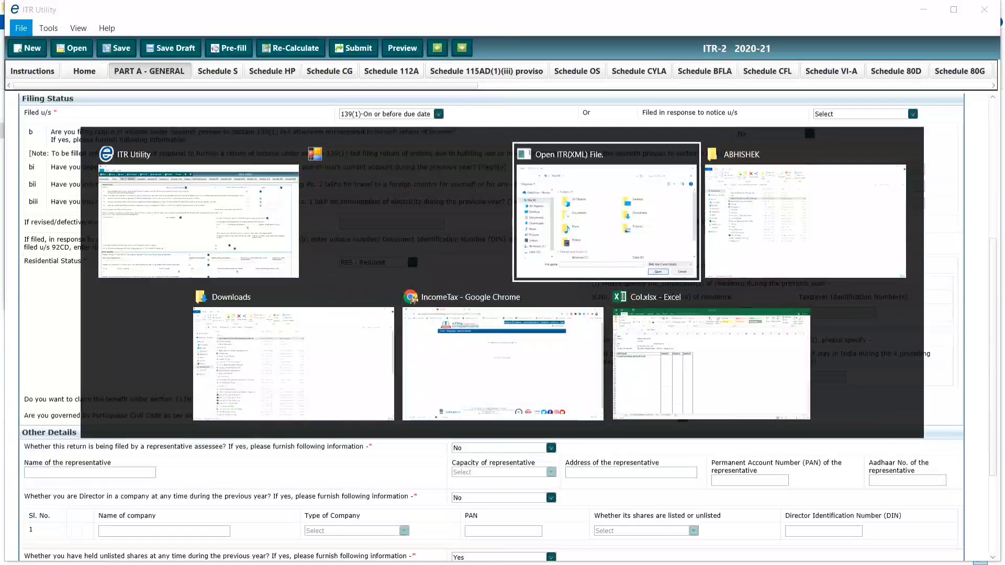
key("Escape")
key("alt+Tab")
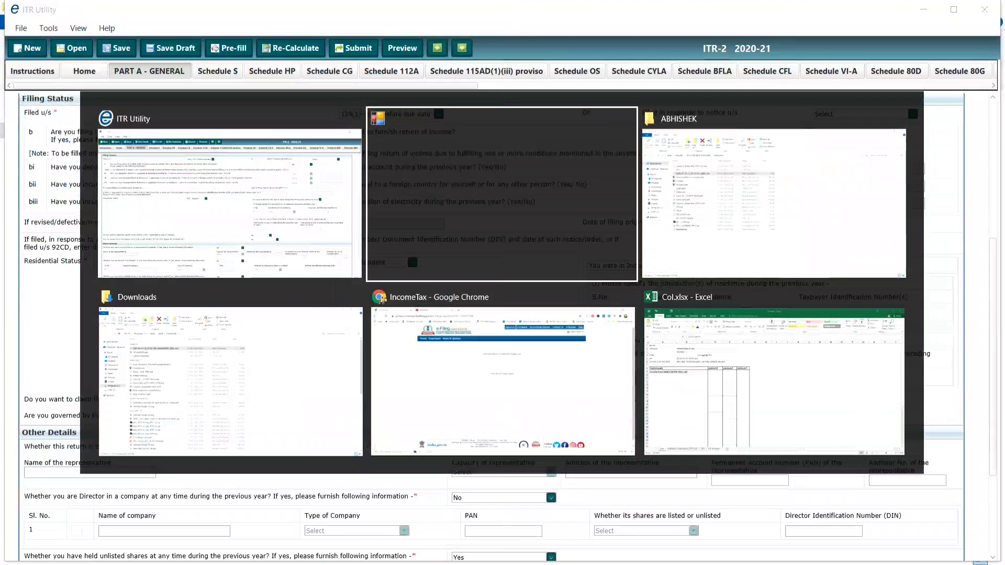
key("alt+Tab")
key("alt+Tab")
key("alt+Tab")
key("alt+Tab")
key("alt+Tab")
key("alt+Tab")
key("alt+Tab")
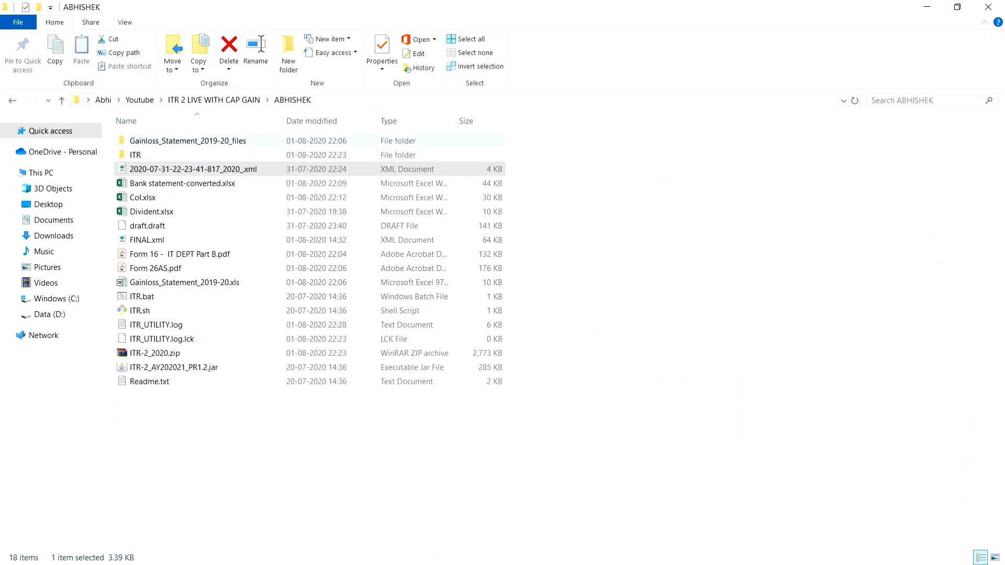
key("alt+Tab")
key("alt+Tab")
key("alt+Tab")
key("alt+Tab")
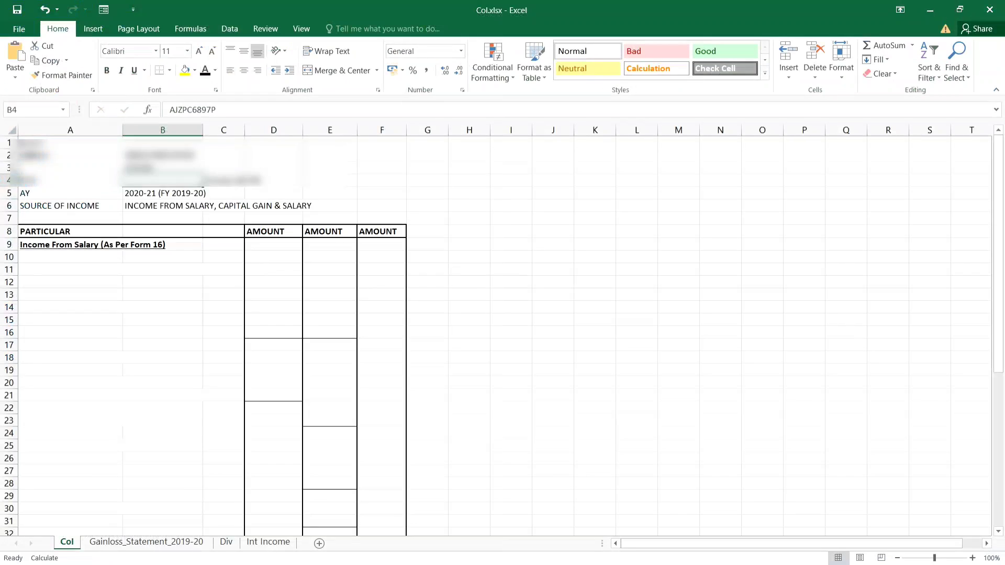
Review the income computation on the Col sheet from the header details to the place and date, including the Form 16 salary rows.
left_click(470, 308)
scroll(470, 308, "down", 2)
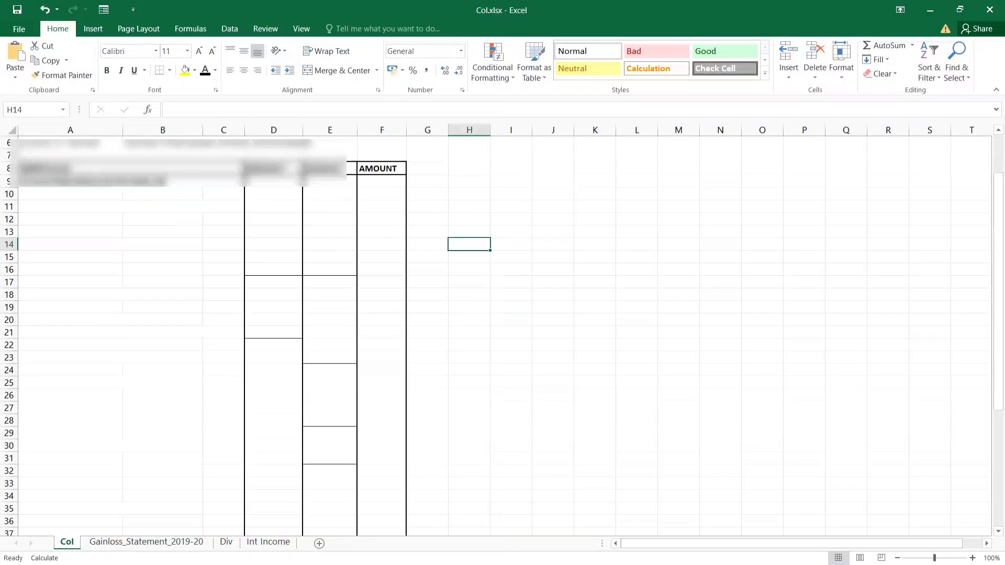
scroll(470, 308, "up", 2)
scroll(470, 307, "down", 9)
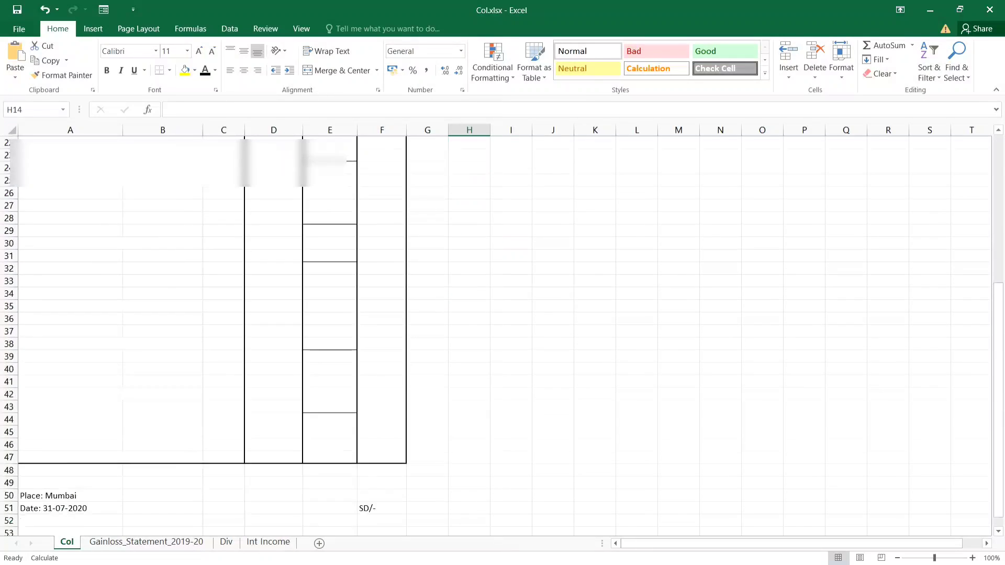
scroll(470, 307, "up", 9)
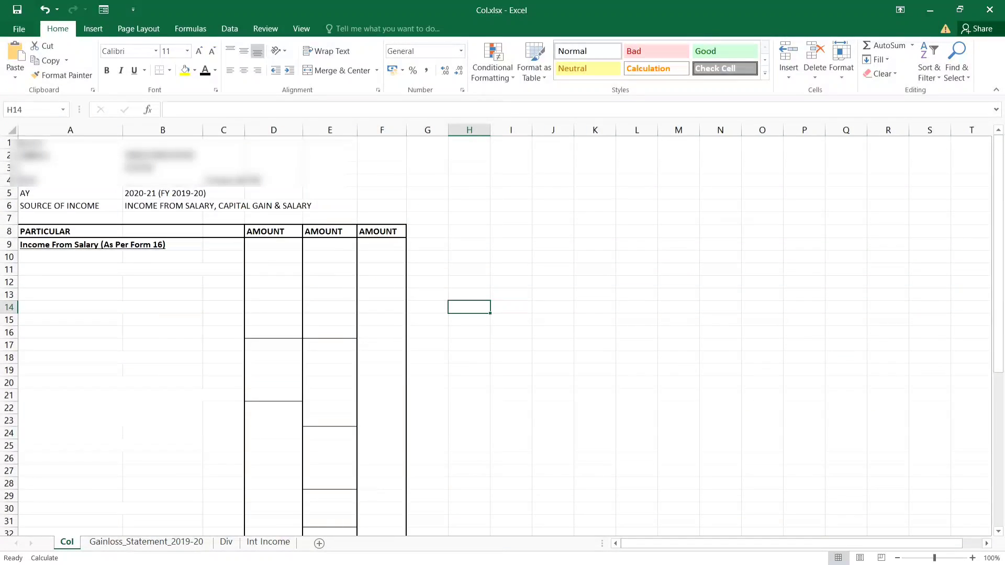
left_click(71, 257)
key("Down")
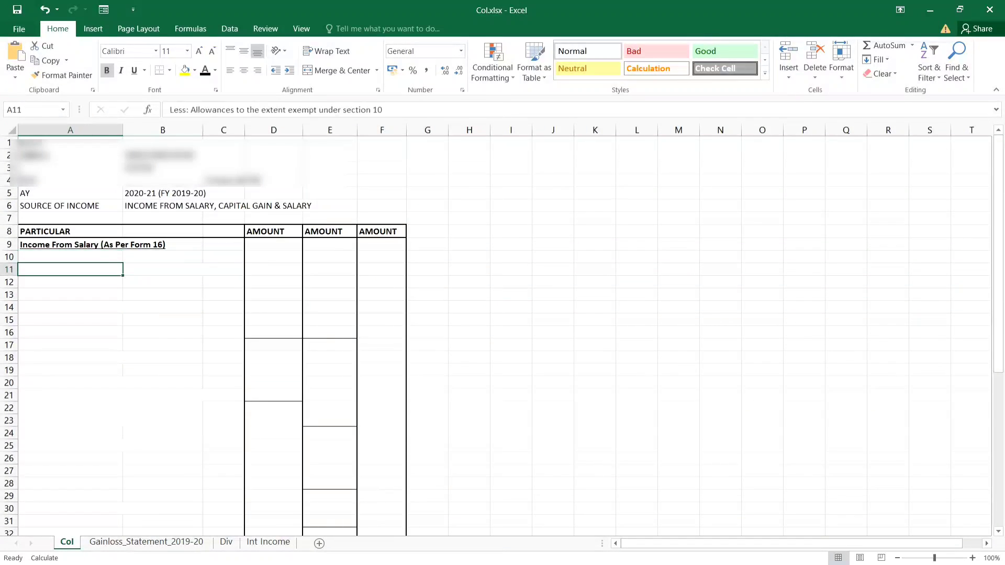
key("Up")
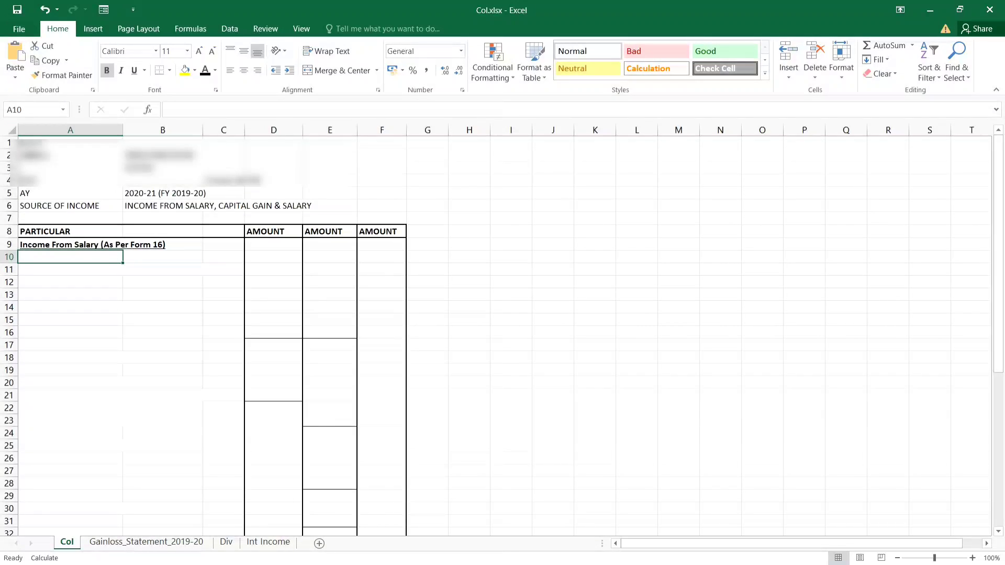
Change the source of income in B6 to "INCOME FROM SALARY, CAPITAL GAIN & INTEREST INCOME".
left_click(200, 206)
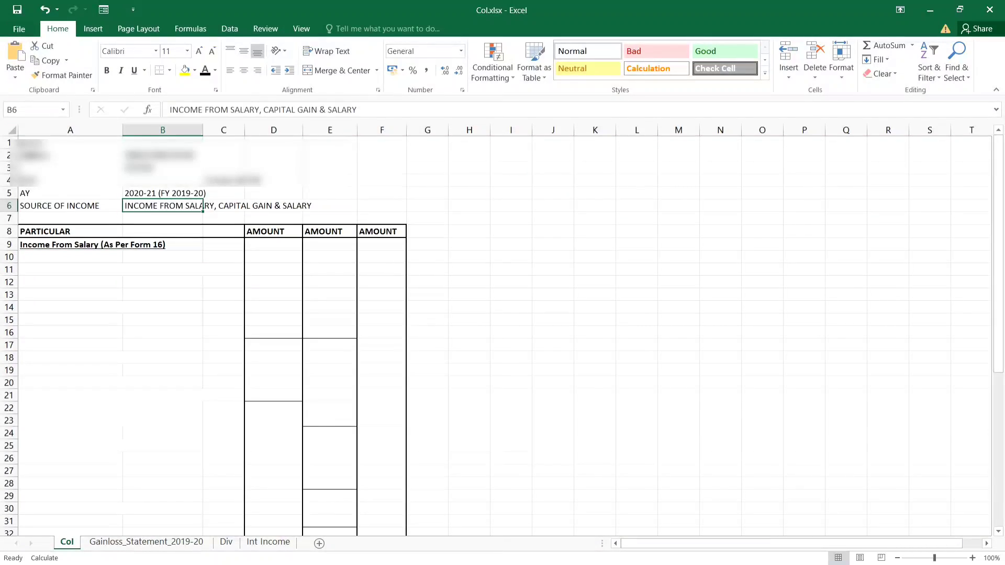
key("F2")
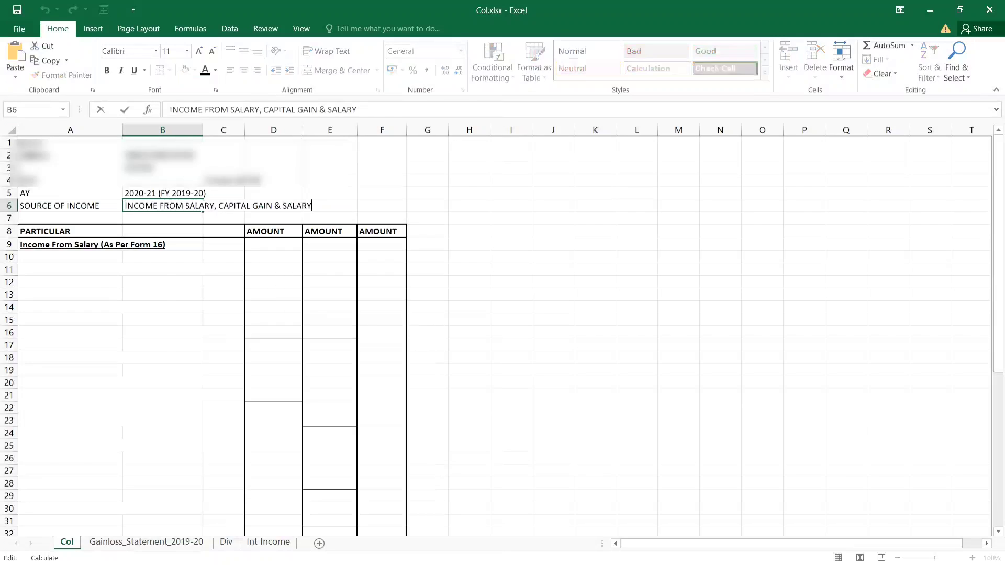
key("BackSpace")
key("BackSpace")
key("BackSpace")
key("BackSpace")
key("BackSpace")
key("BackSpace")
type("in")
key("BackSpace")
key("BackSpace")
type("income")
key("BackSpace")
key("BackSpace")
key("BackSpace")
key("BackSpace")
key("BackSpace")
key("BackSpace")
type("INTEREST INCOME")
key("Return")
key("Return")
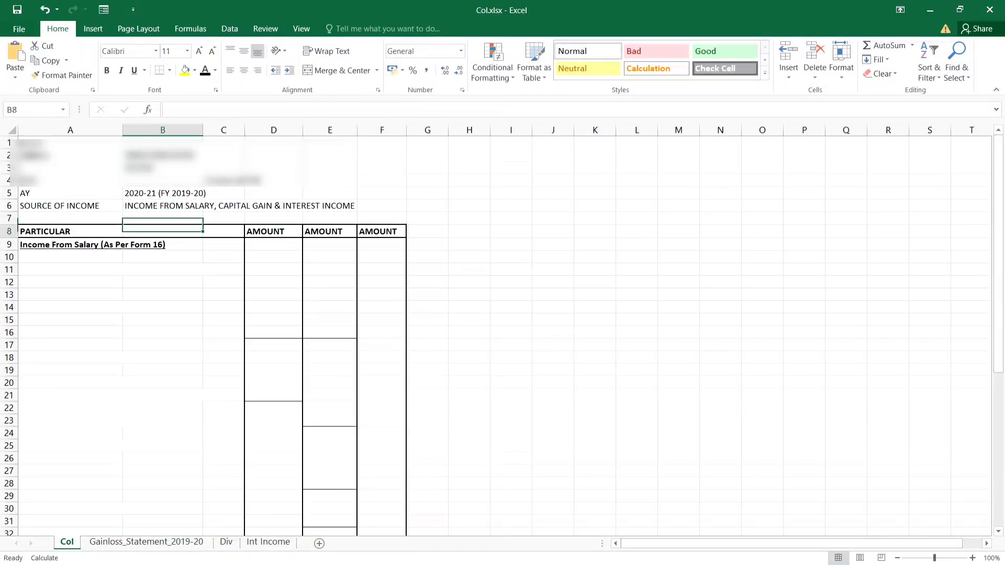
key("Down")
key("Left")
Switch to the return's working folder in File Explorer and open Form 16 - IT DEPT Part B.pdf.
key("alt+Tab")
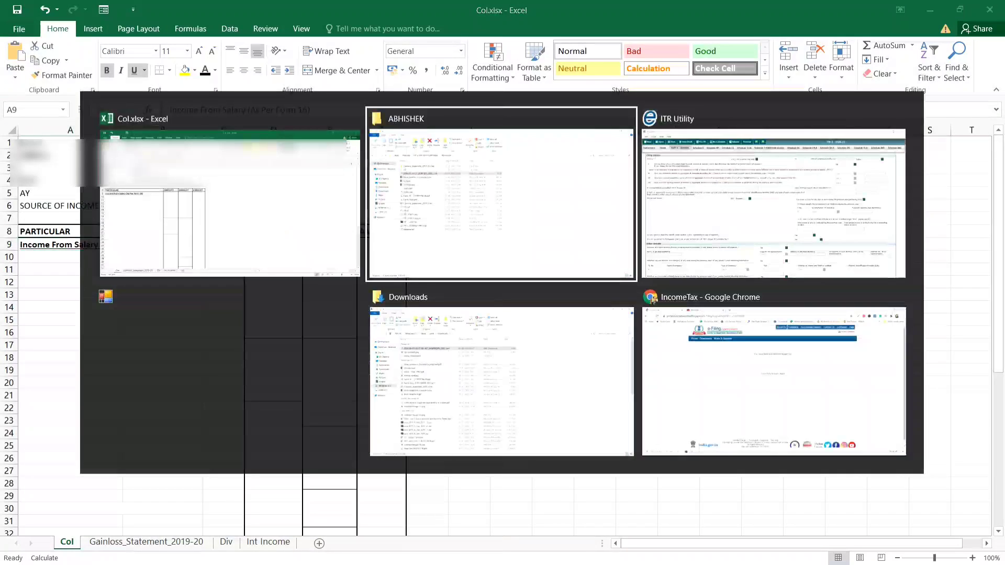
left_click(87, 100)
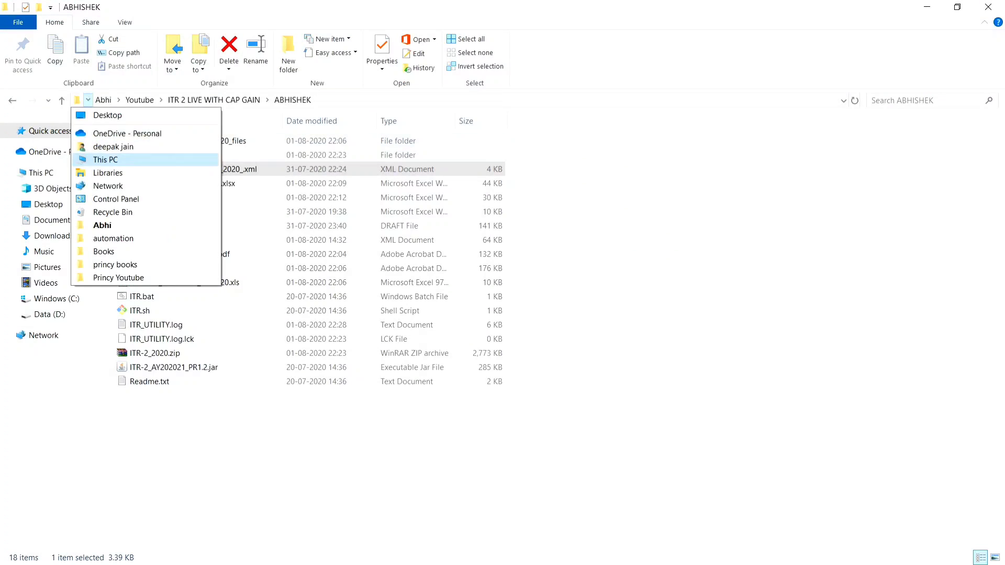
left_click(106, 160)
double_click(180, 254)
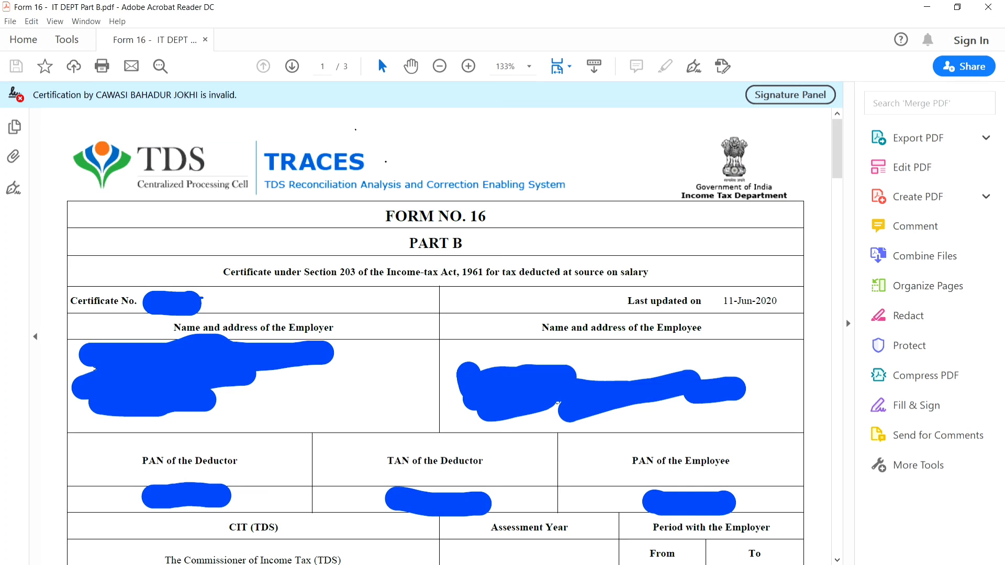
Check the assessment year and the employer and employee details at the start of Form 16 Part B.
scroll(454, 337, "down", 3)
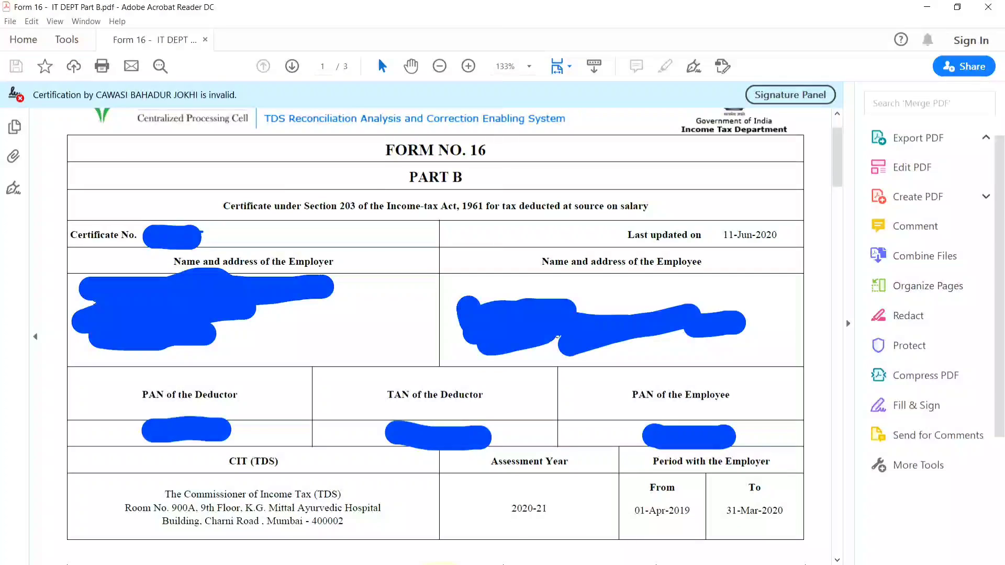
left_click_drag(511, 508, 548, 508)
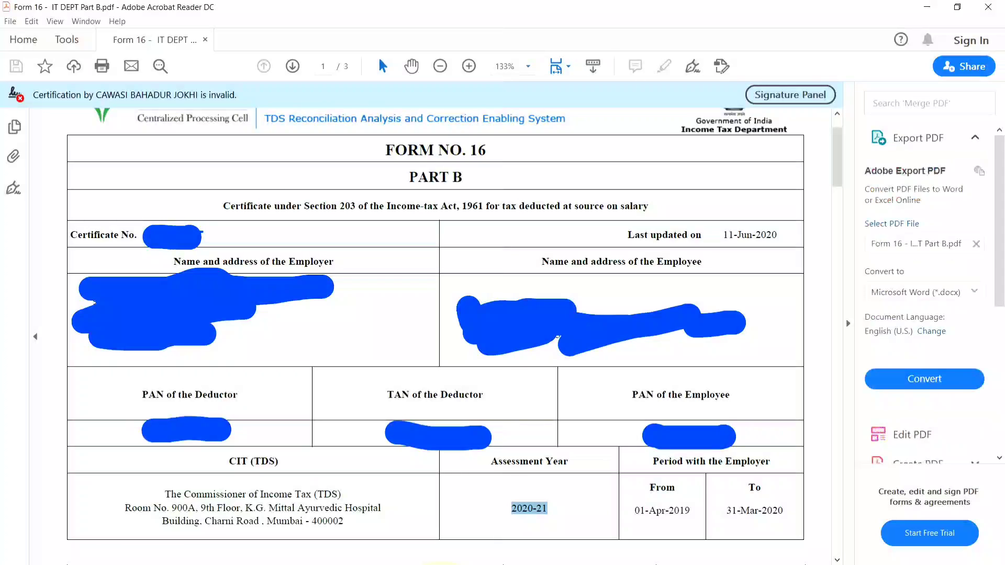
scroll(435, 335, "down", 2)
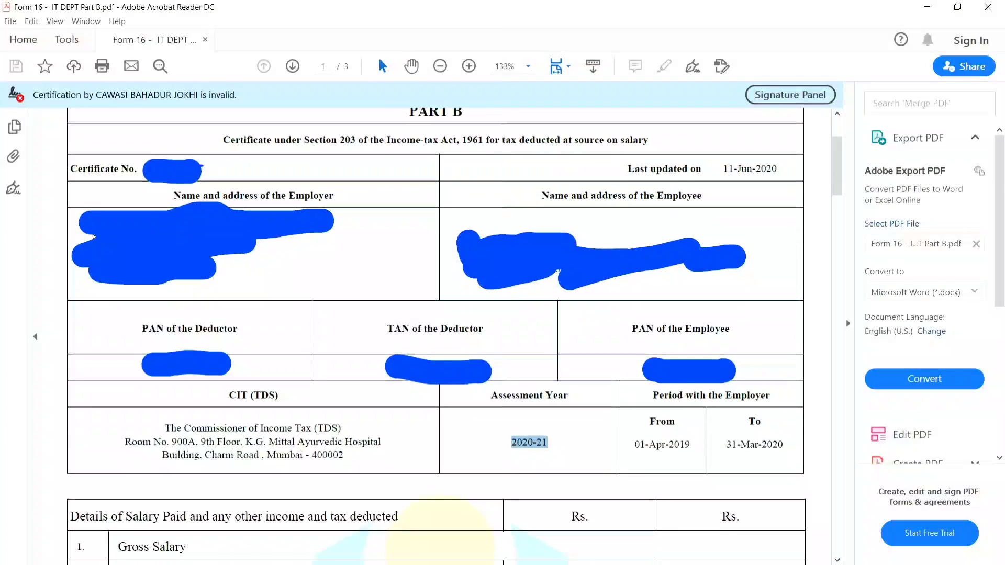
Examine the gross salary under section 17(1) and the allowances exempt under section 10, including house rent allowance.
scroll(435, 335, "down", 5)
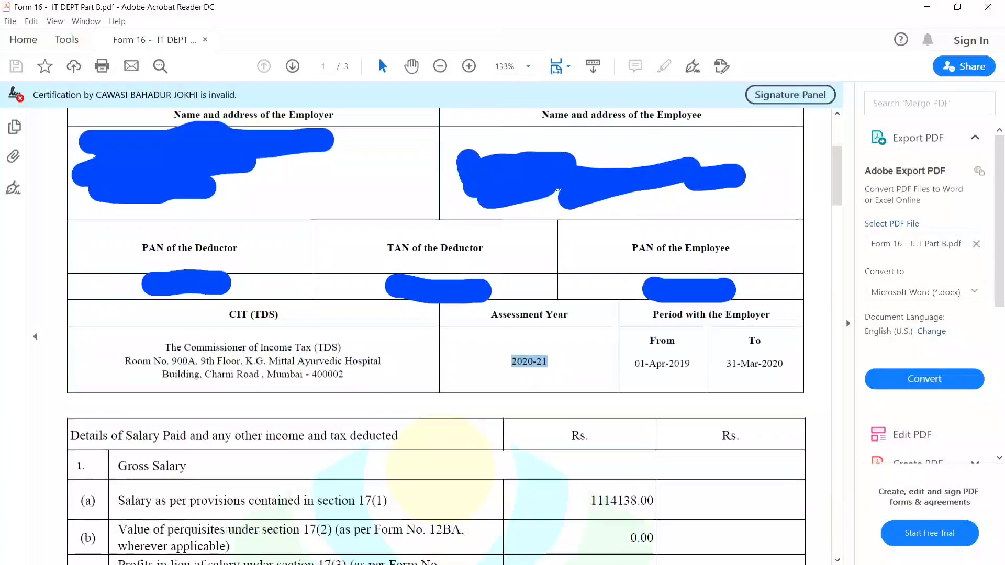
scroll(435, 335, "down", 2)
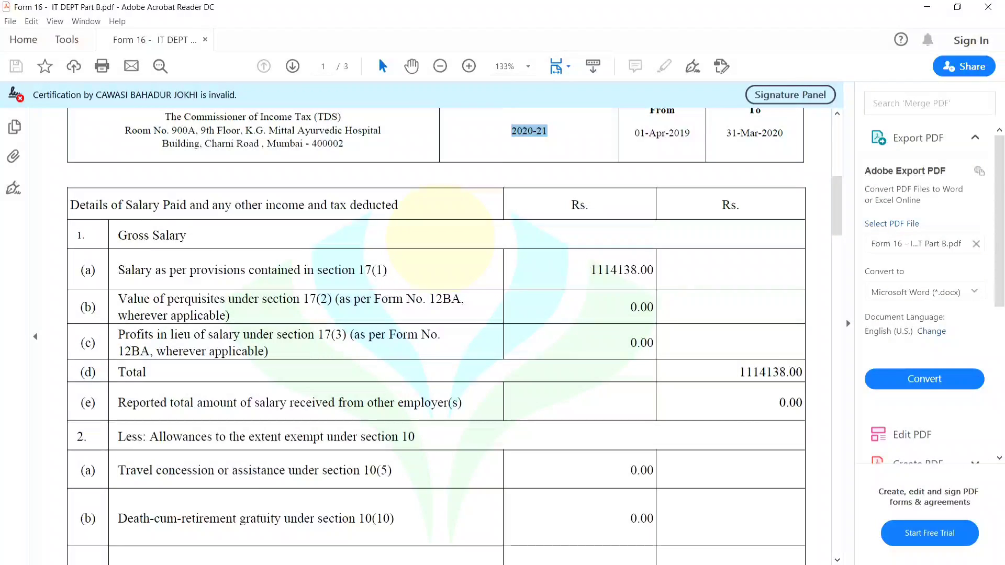
left_click_drag(573, 262, 638, 282)
scroll(637, 281, "down", 2)
scroll(455, 335, "down", 4)
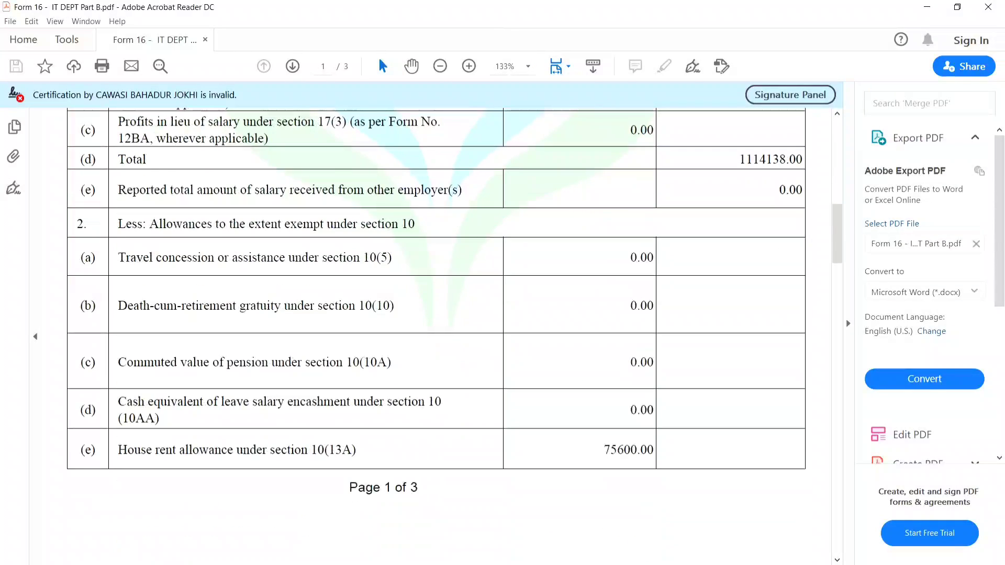
scroll(454, 335, "up", 4)
scroll(454, 335, "down", 8)
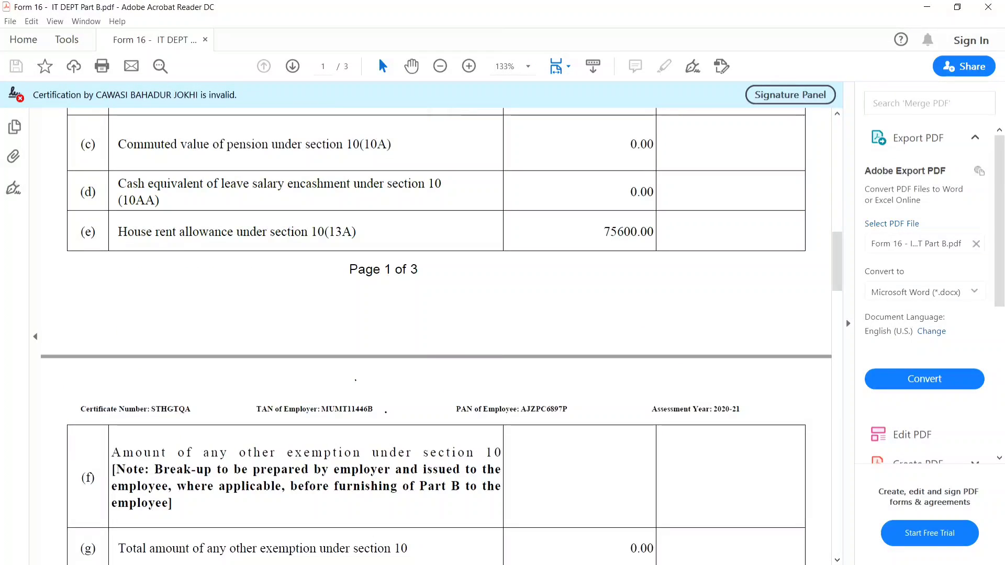
Check the salary from the current employer, the section 16 deductions and the income chargeable under Salaries.
scroll(454, 335, "down", 5)
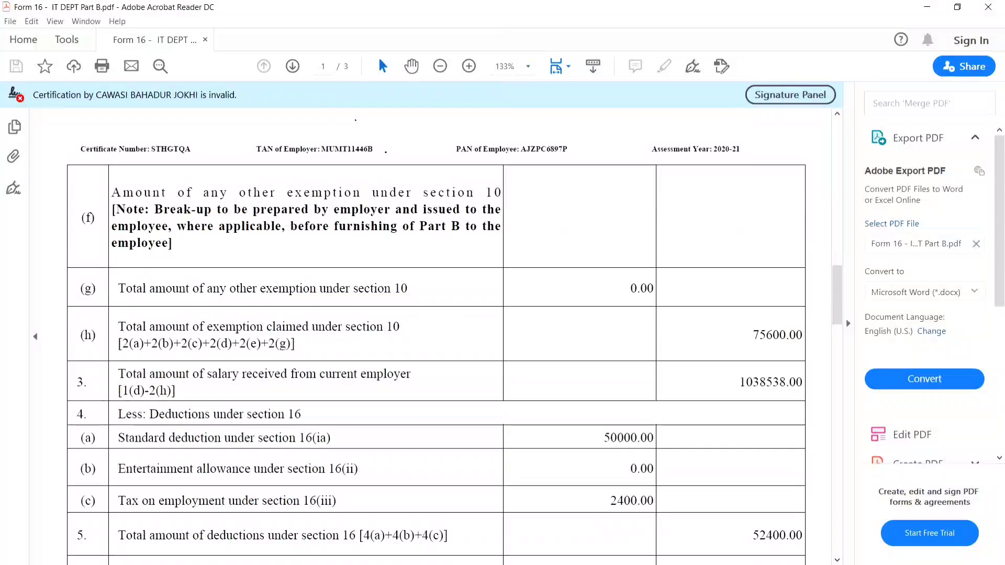
left_click_drag(739, 382, 803, 382)
scroll(454, 335, "down", 4)
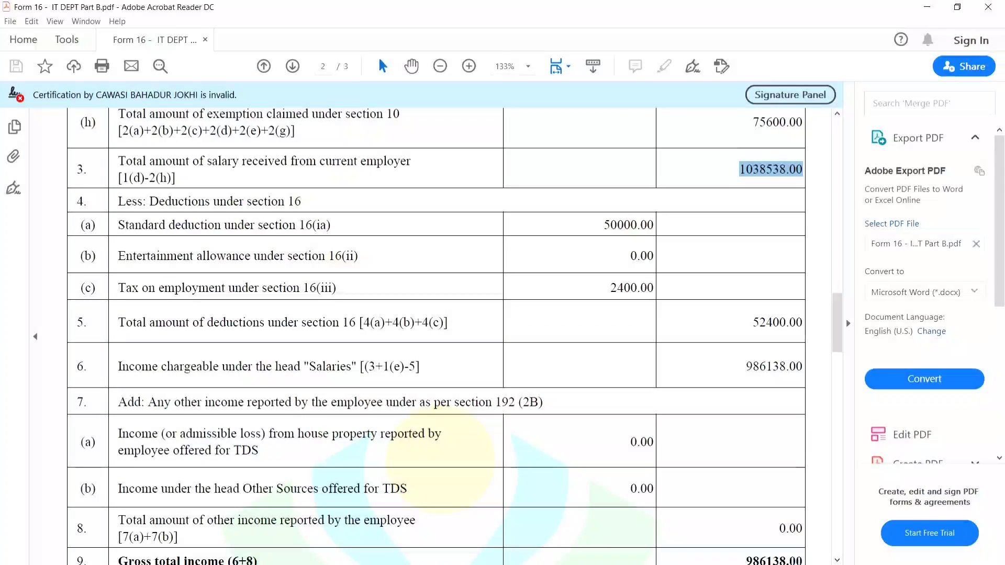
left_click_drag(596, 286, 633, 291)
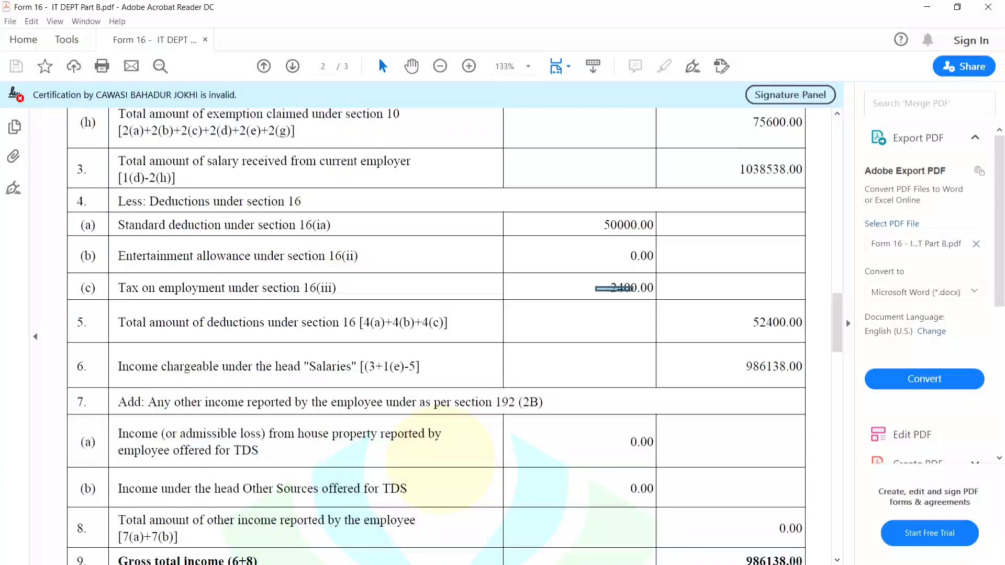
left_click_drag(746, 366, 780, 366)
Examine the Chapter VI-A deductions in Form 16, highlighting the section 80C and 80D amounts.
scroll(780, 367, "down", 2)
scroll(780, 366, "down", 5)
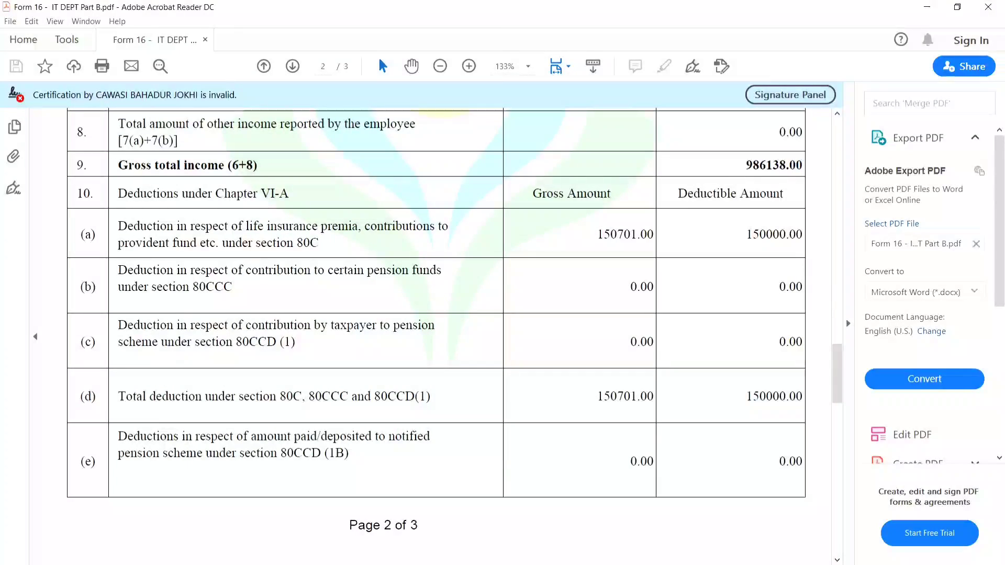
left_click_drag(596, 234, 631, 234)
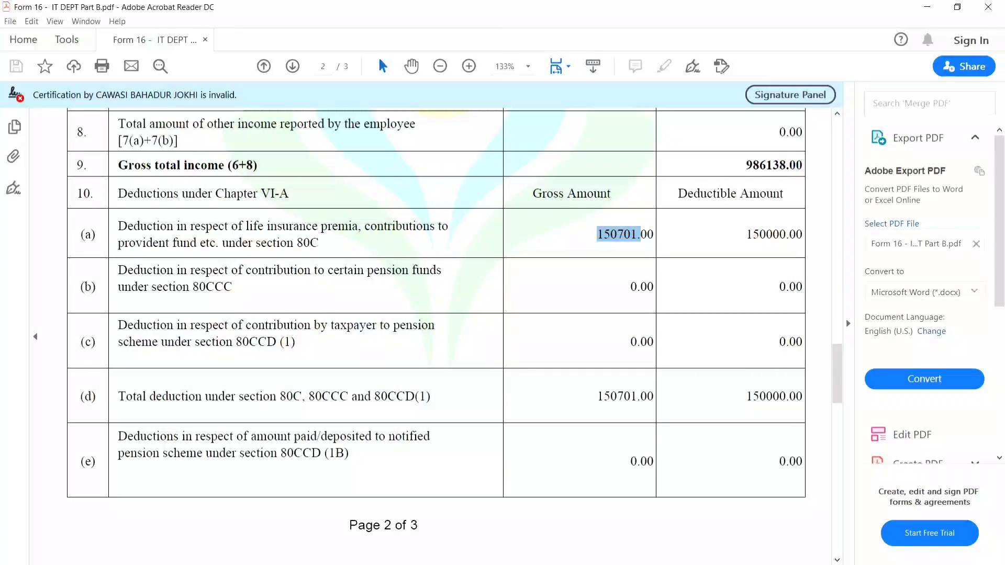
left_click_drag(752, 234, 787, 234)
scroll(451, 335, "down", 10)
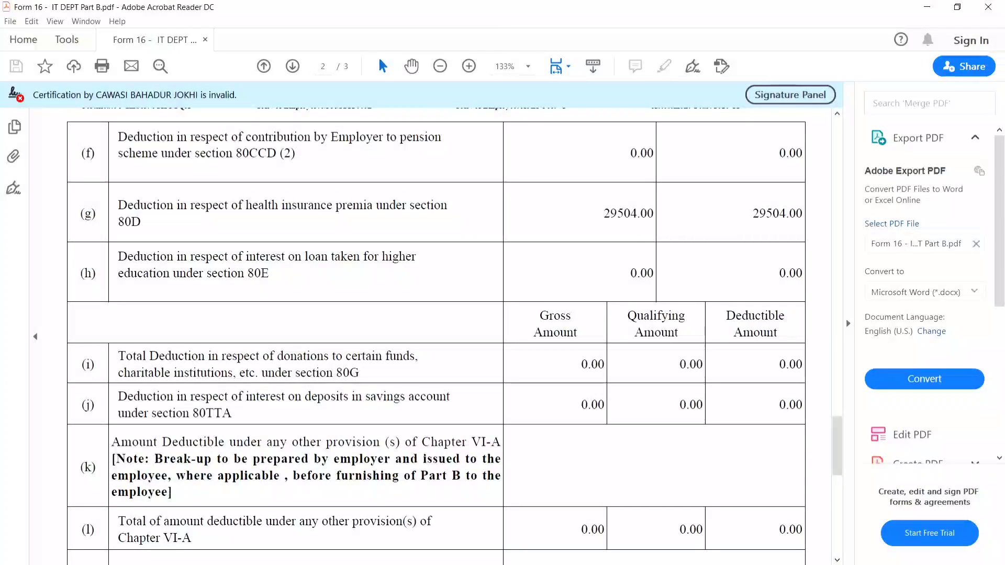
left_click_drag(604, 213, 647, 214)
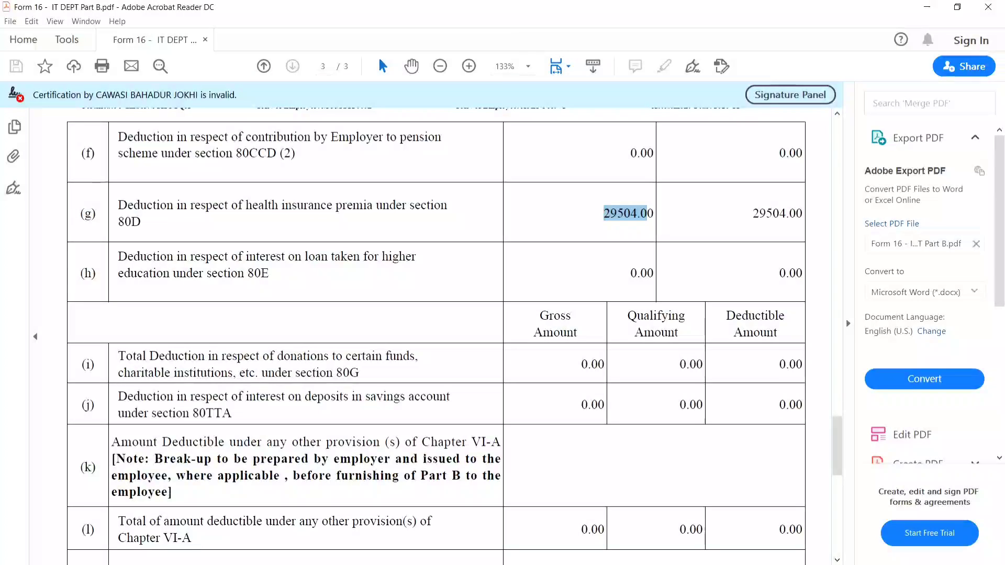
Check the aggregate deductions, total taxable income, tax on total income, health and education cess and net tax payable in Form 16.
scroll(436, 335, "down", 6)
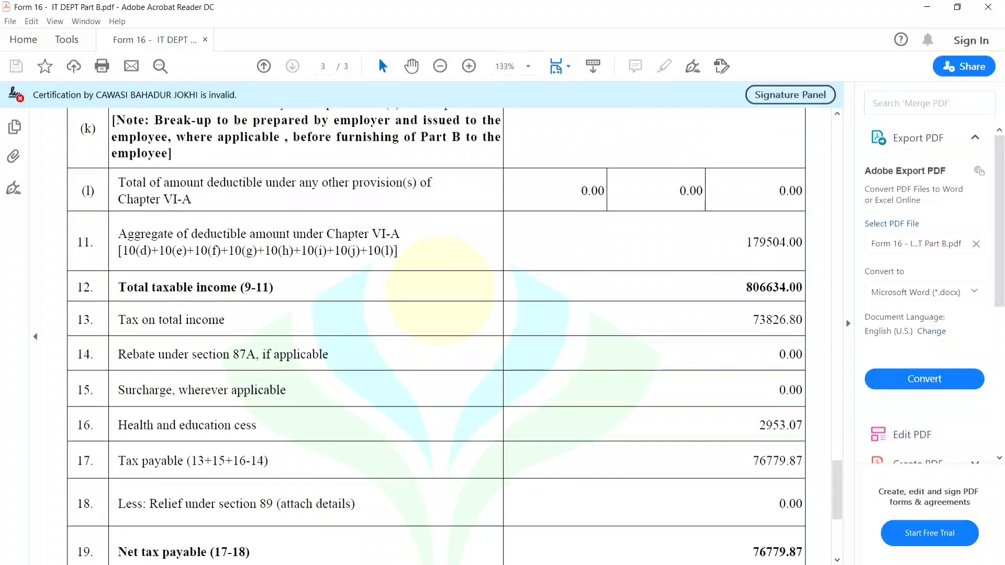
scroll(437, 335, "down", 1)
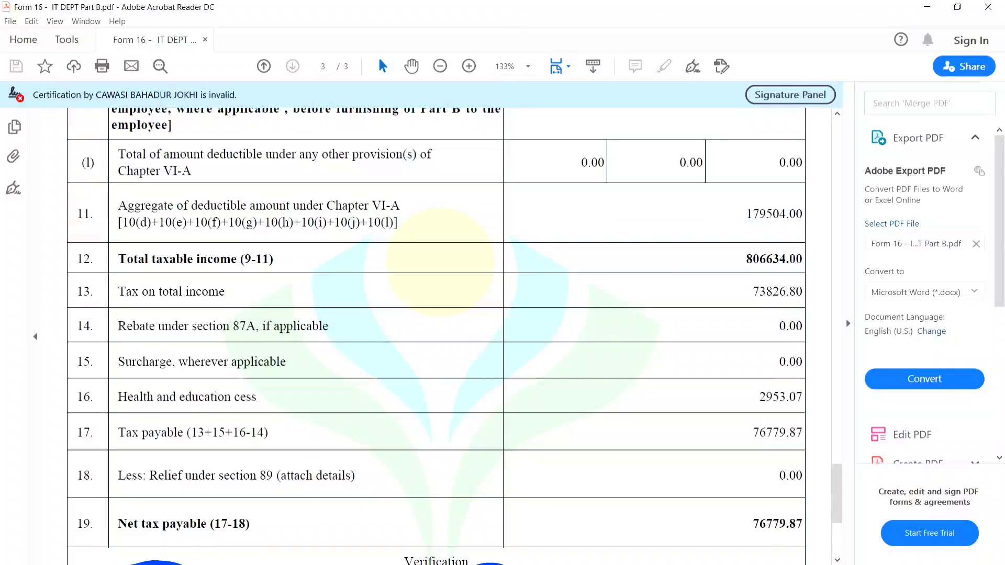
left_click_drag(747, 214, 773, 214)
left_click(773, 214)
left_click_drag(746, 259, 789, 258)
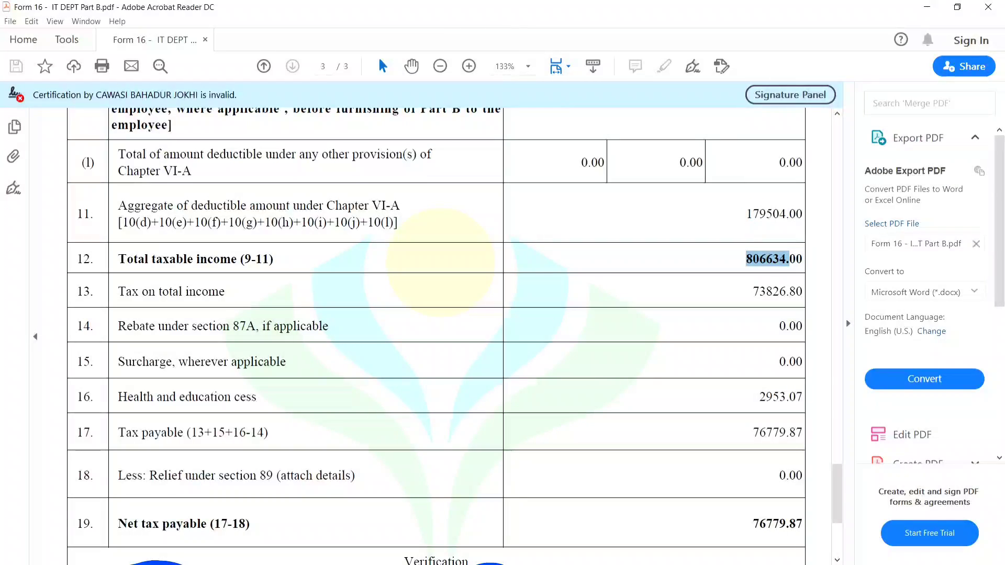
left_click_drag(753, 292, 790, 292)
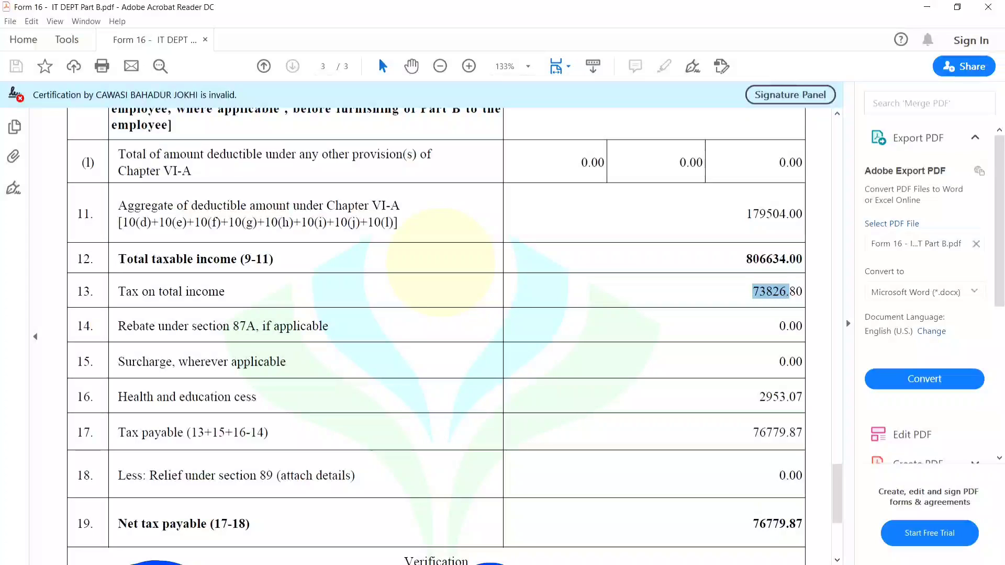
left_click(789, 292)
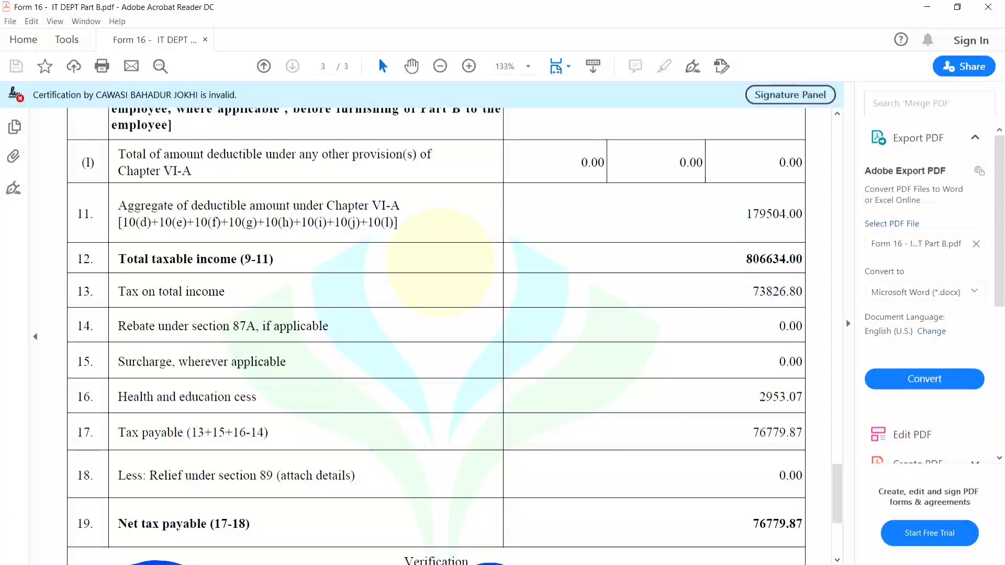
left_click_drag(760, 396, 789, 396)
left_click_drag(789, 523, 752, 524)
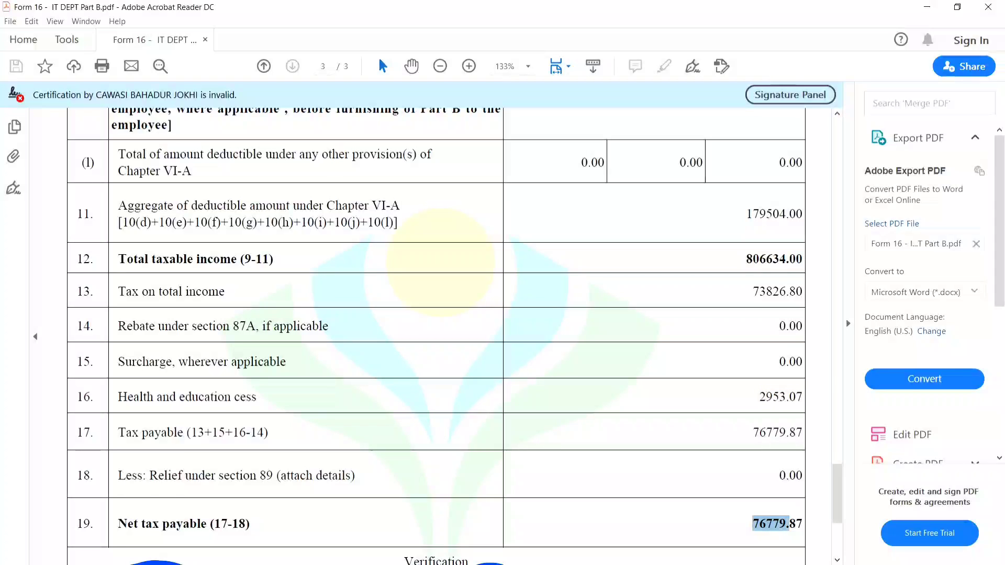
Review the tax payable, section 89 relief and net tax payable rows of Form 16.
scroll(450, 335, "down", 3)
scroll(450, 335, "up", 4)
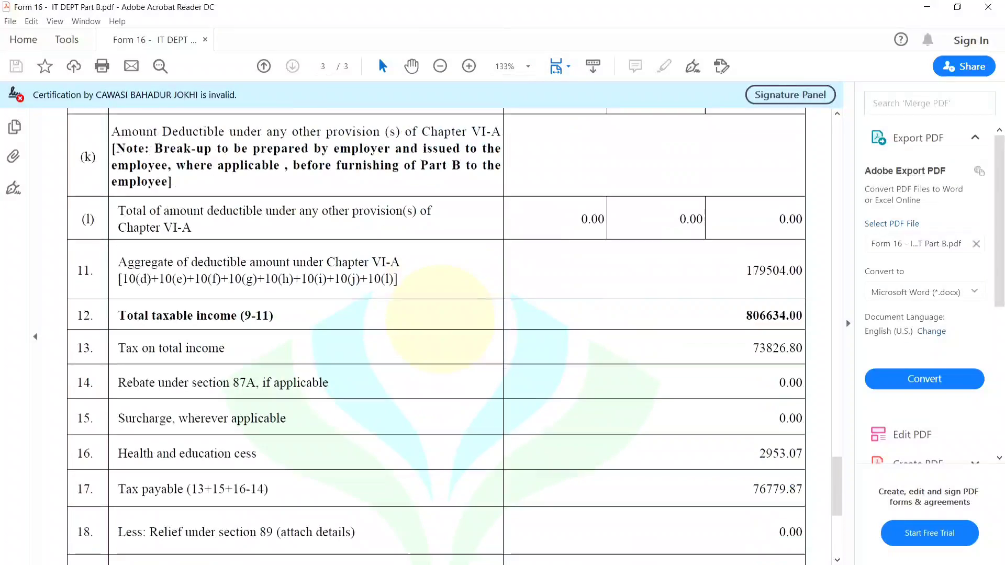
scroll(450, 335, "down", 2)
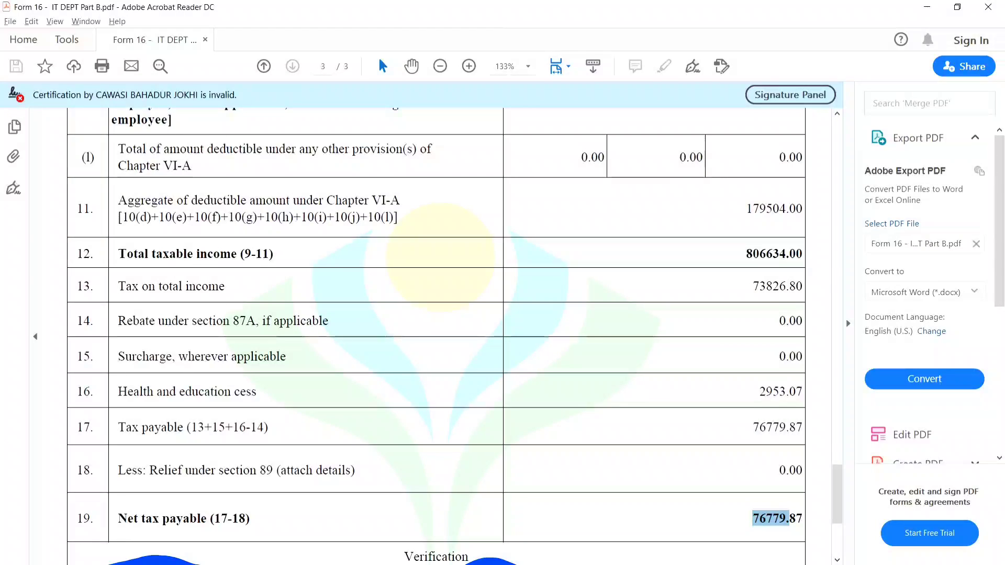
Open Form 26AS.pdf from the ABHISHEK folder and highlight the deductor's Total TDS Deposited amount in Part A.
key("alt+Tab")
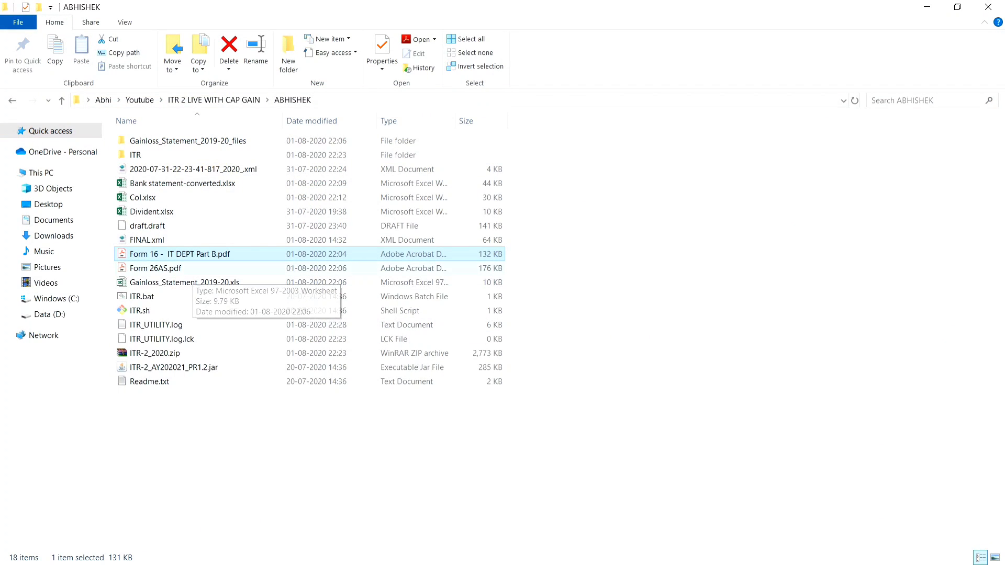
double_click(180, 268)
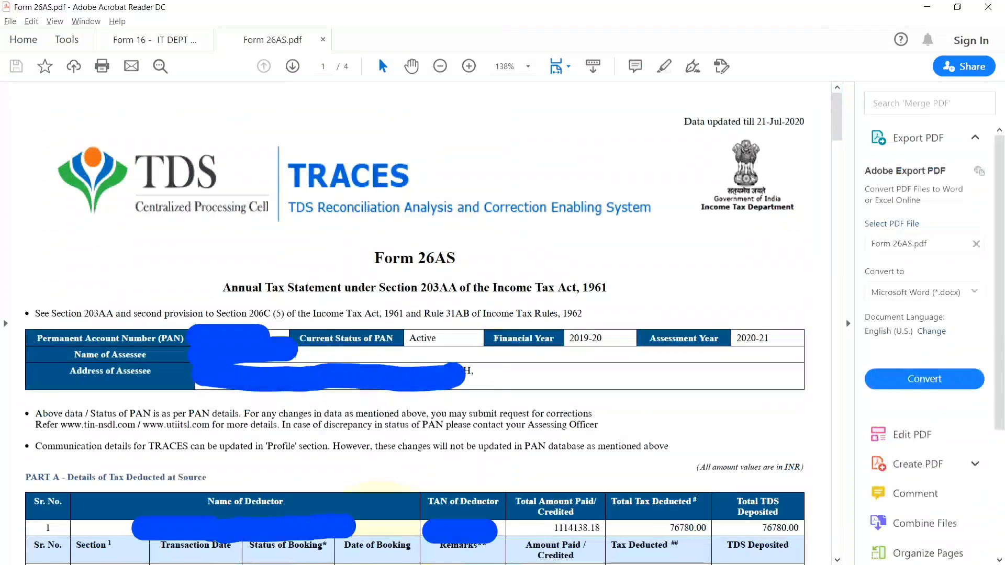
scroll(416, 324, "down", 5)
scroll(416, 324, "down", 3)
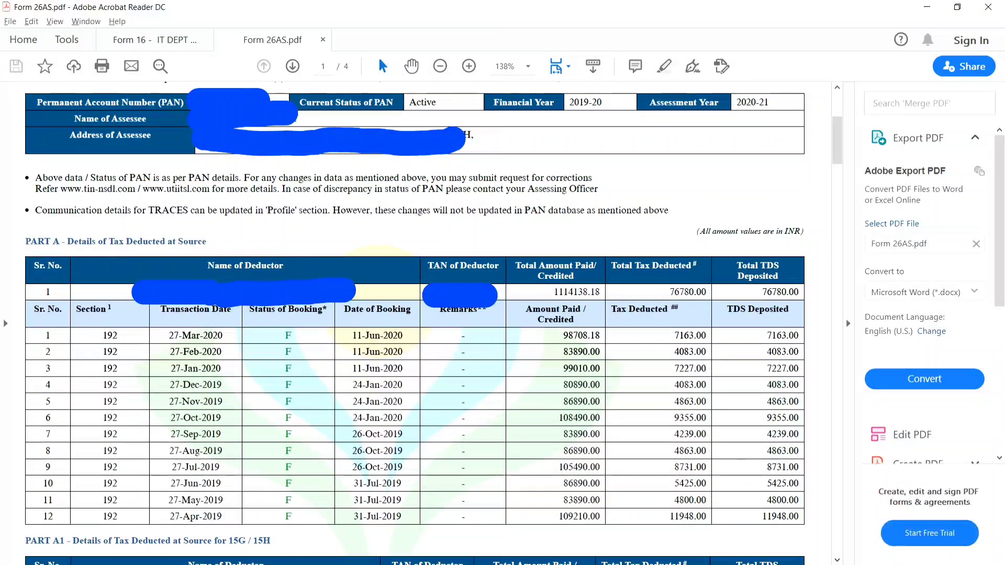
double_click(780, 292)
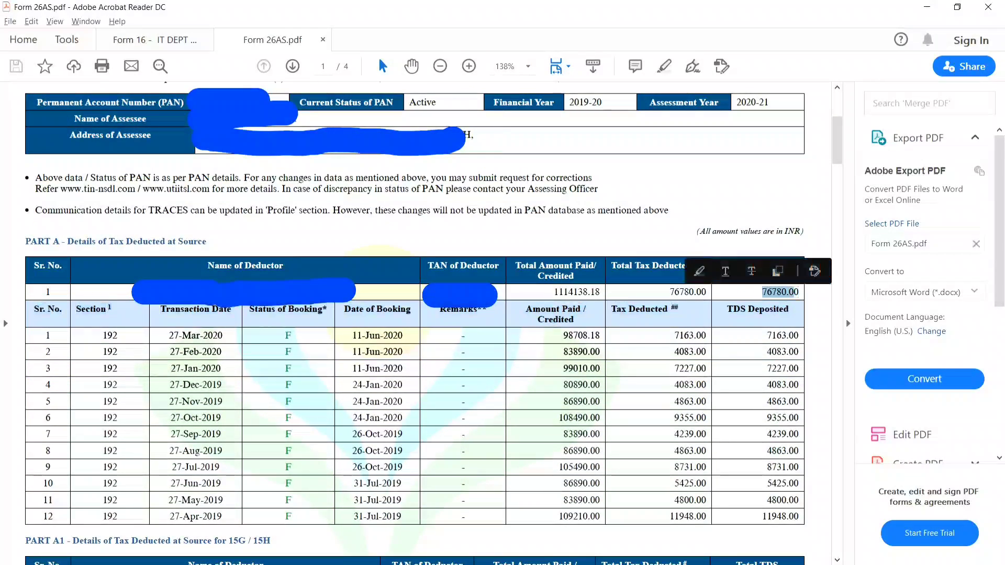
Compare the Total TDS Deposited in Form 26AS with the net tax payable in Form 16.
key("alt+Tab")
key("alt+Tab")
key("alt+Tab")
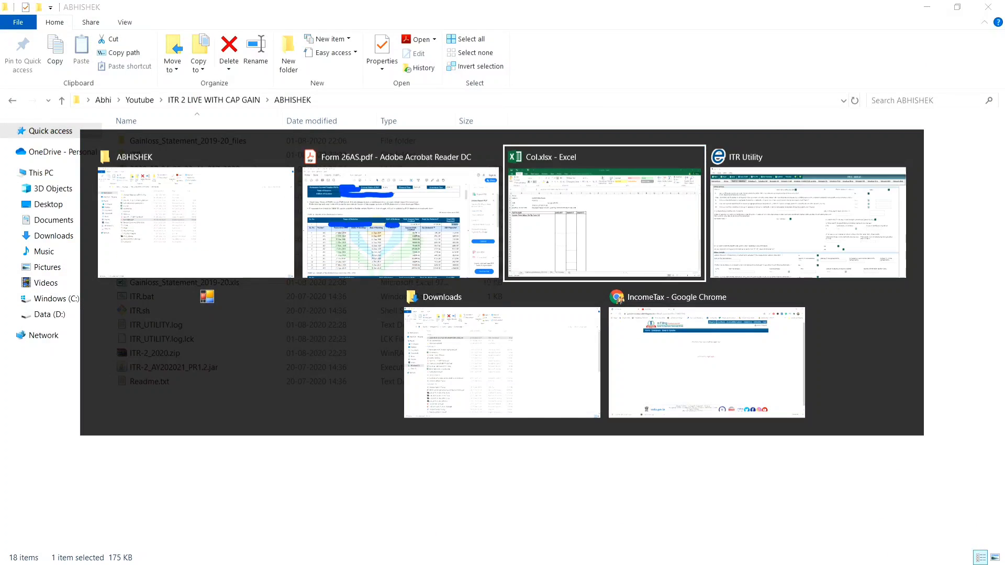
key("alt+Tab")
key("alt+Tab")
key("alt+Tab")
key("alt+Tab")
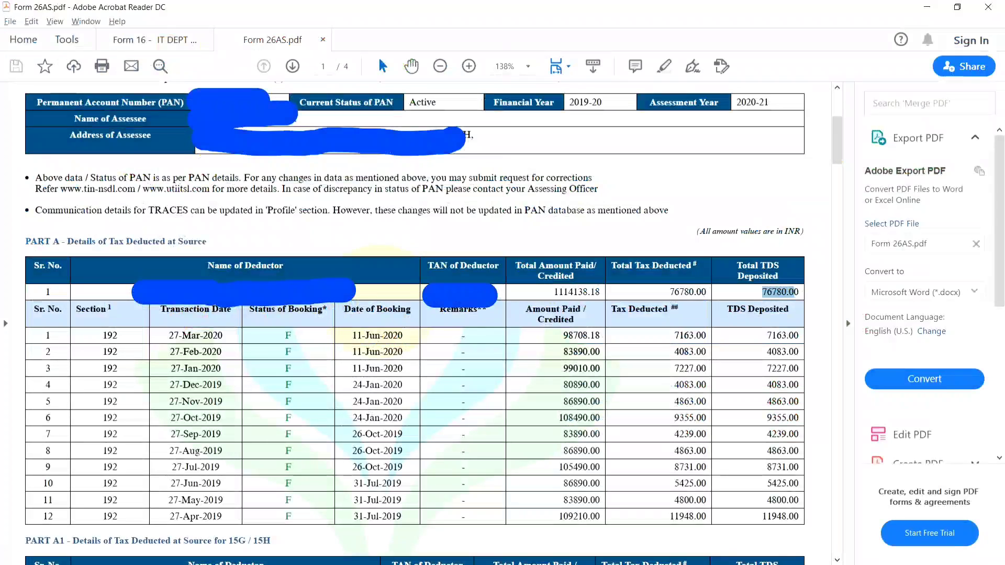
key("ctrl+Tab")
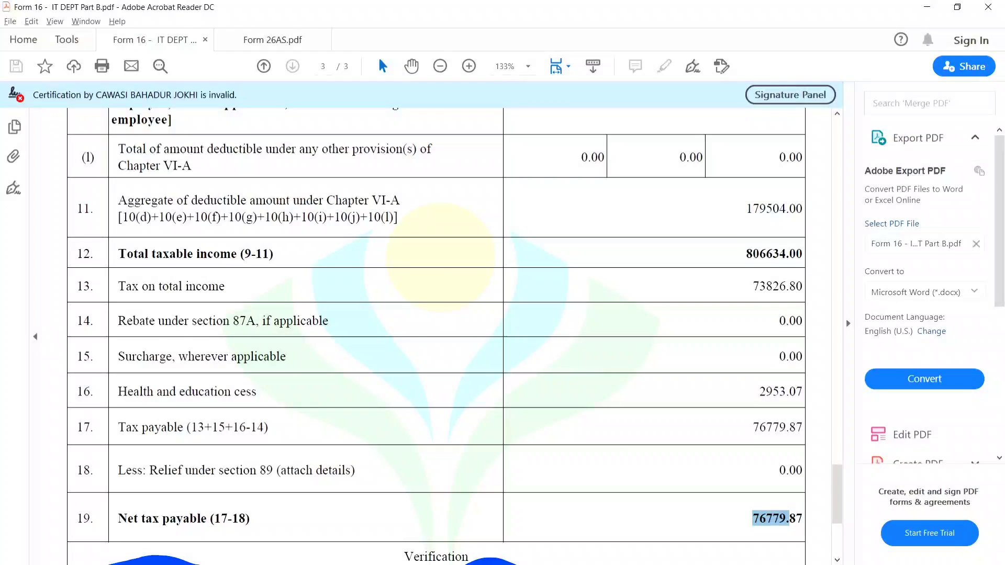
key("ctrl+Tab")
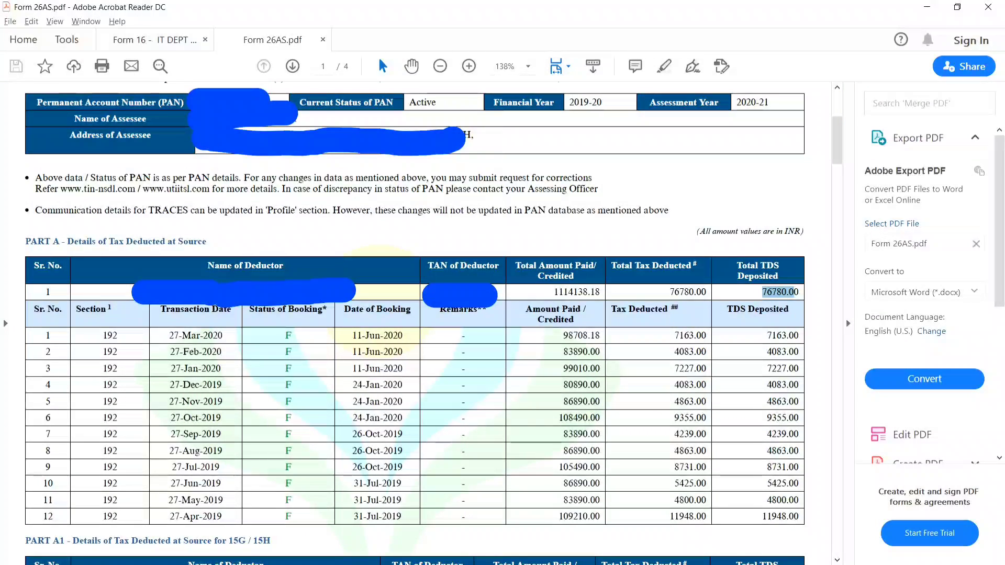
key("ctrl+Tab")
Switch to the Col.xlsx workbook in Excel and fill in Income From Salary (As Per Form 16) as 11,14,138 in E9.
key("alt+Tab")
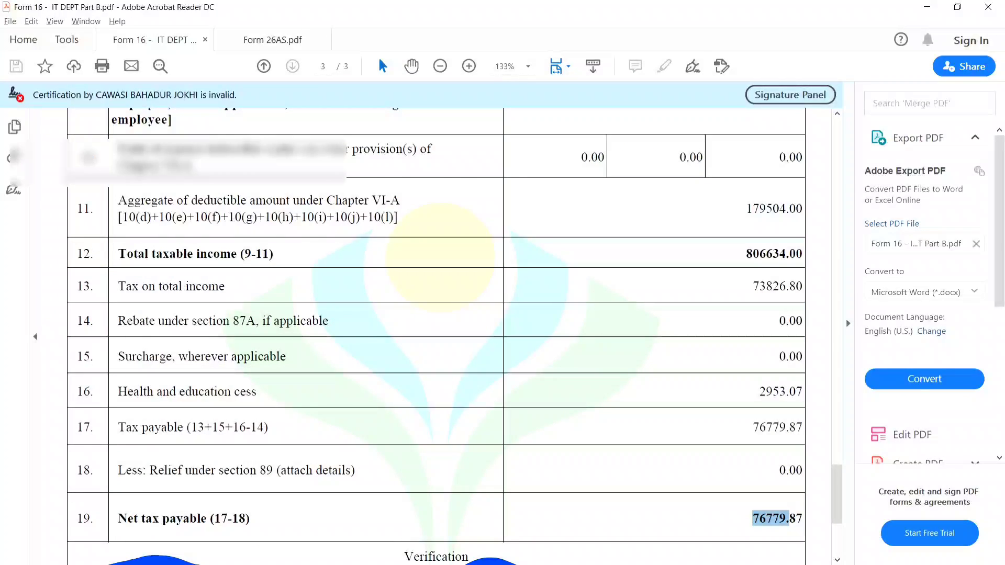
key("alt+Tab")
key("alt+Tab")
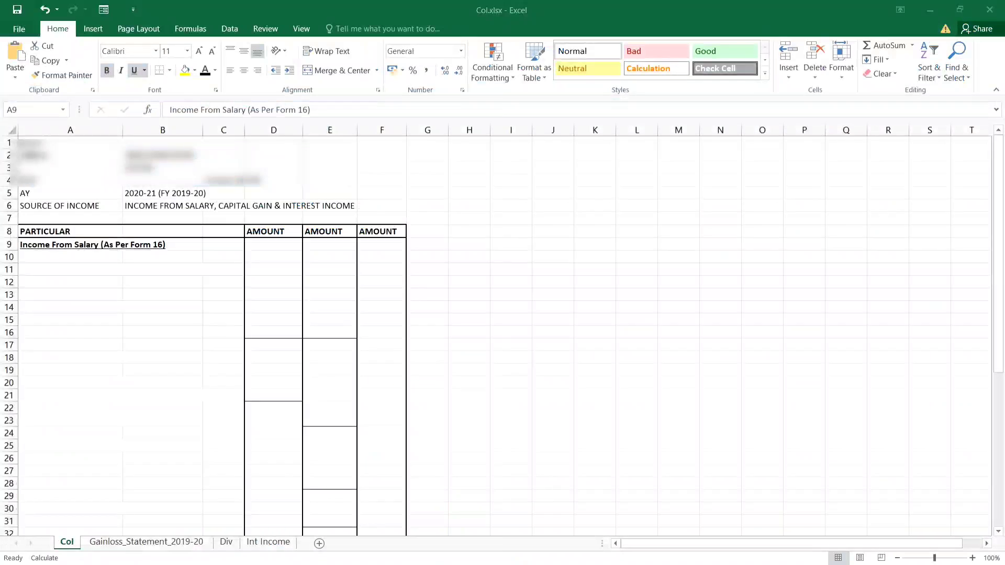
key("Down")
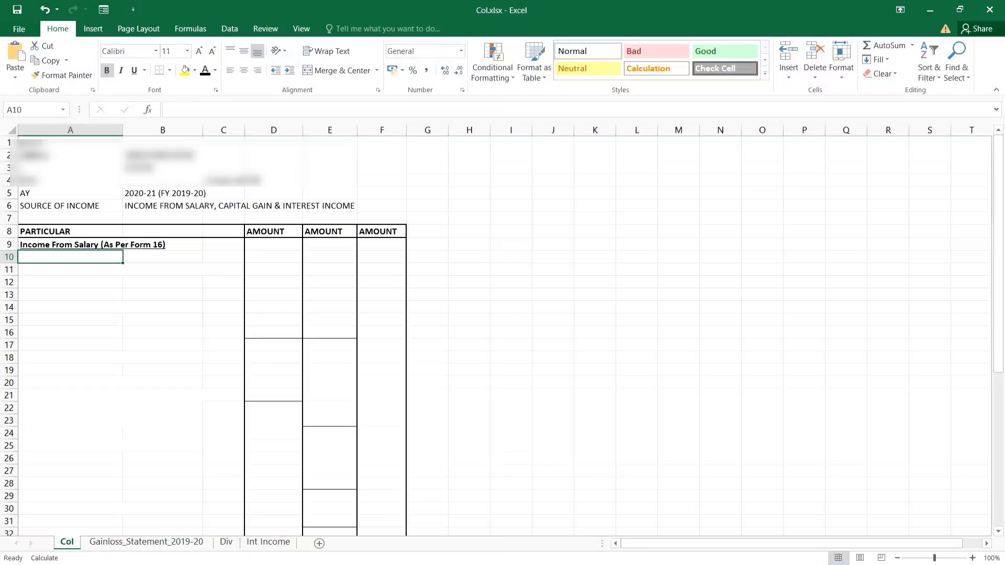
key("alt+h")
key("Escape")
key("Up")
key("Right")
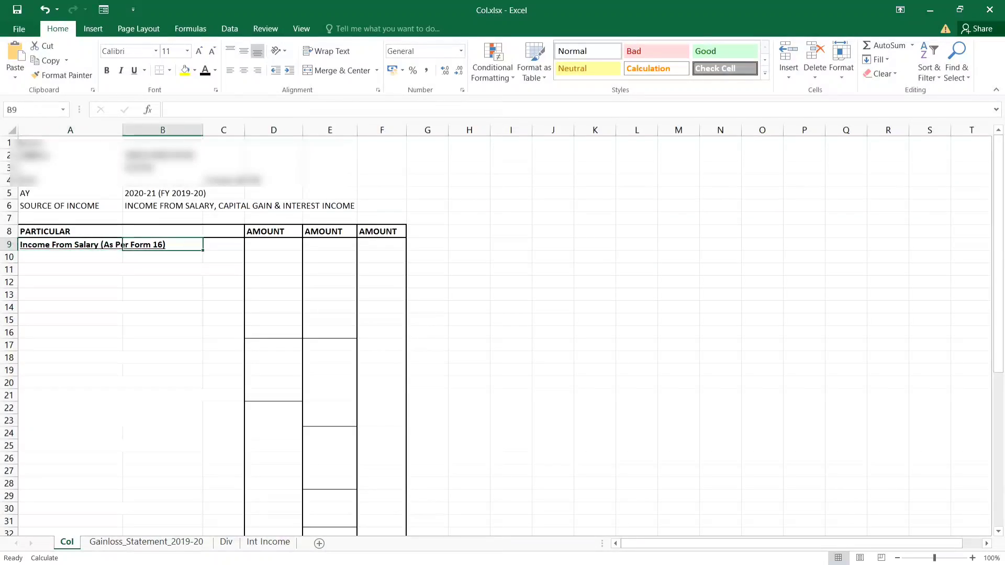
key("Right")
key("Right")
key("Right")
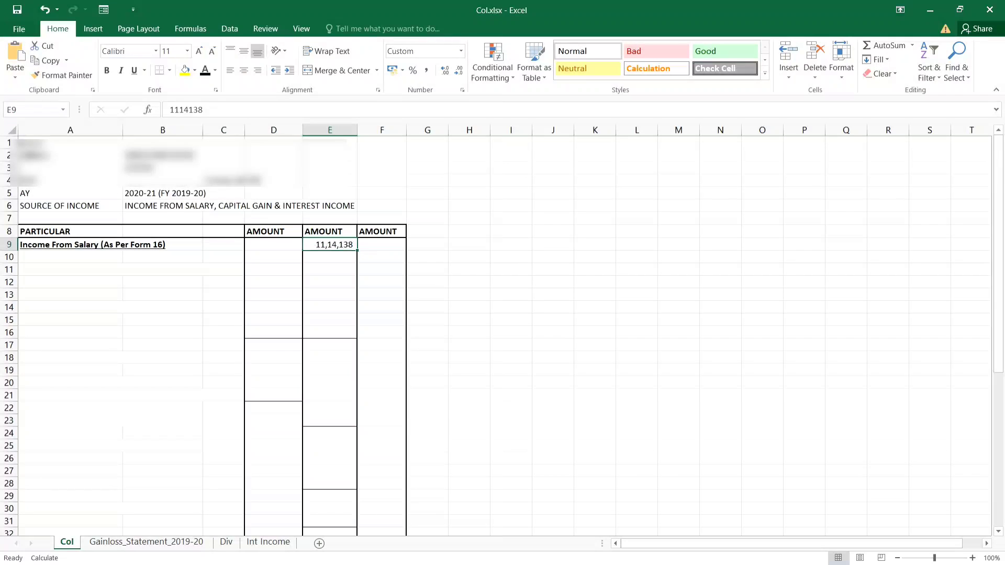
Fill in the heading "Less: Allowances to the extent exempt under section 10" with an HRA line of (75,600) beneath the salary income.
key("Left")
key("Left")
key("Left")
key("Left")
key("Down")
key("Down")
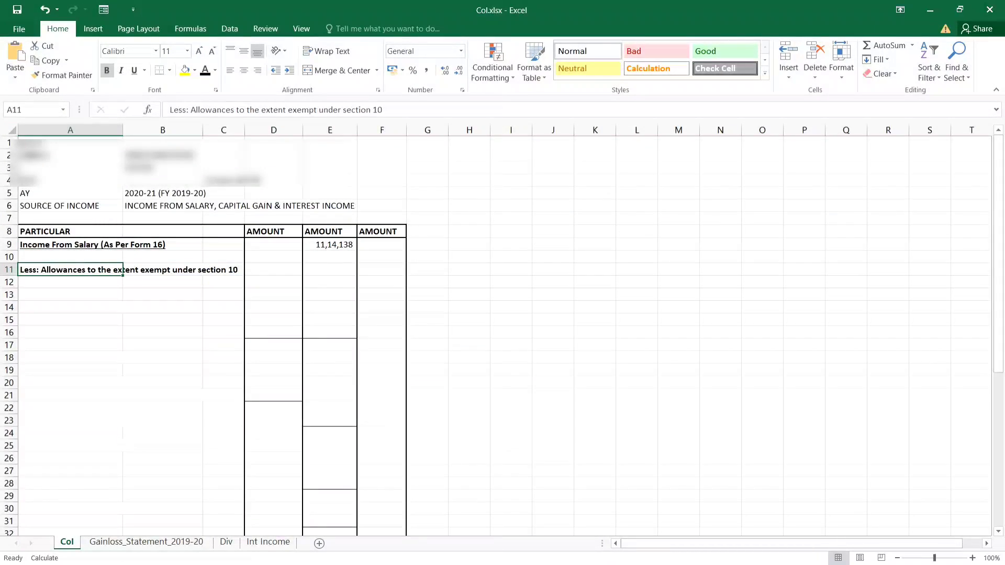
key("Down")
key("Right")
key("Right")
key("Right")
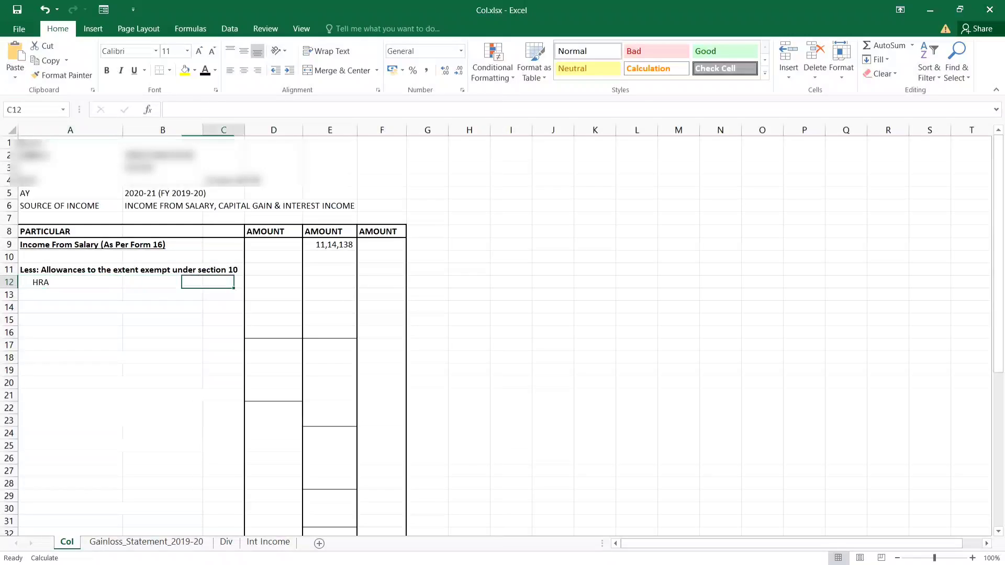
key("Right")
Fill in the heading "Less: Deductions under section 16" with a Standard Deduction line of 50,000.
key("Left")
key("Left")
key("Left")
key("Left")
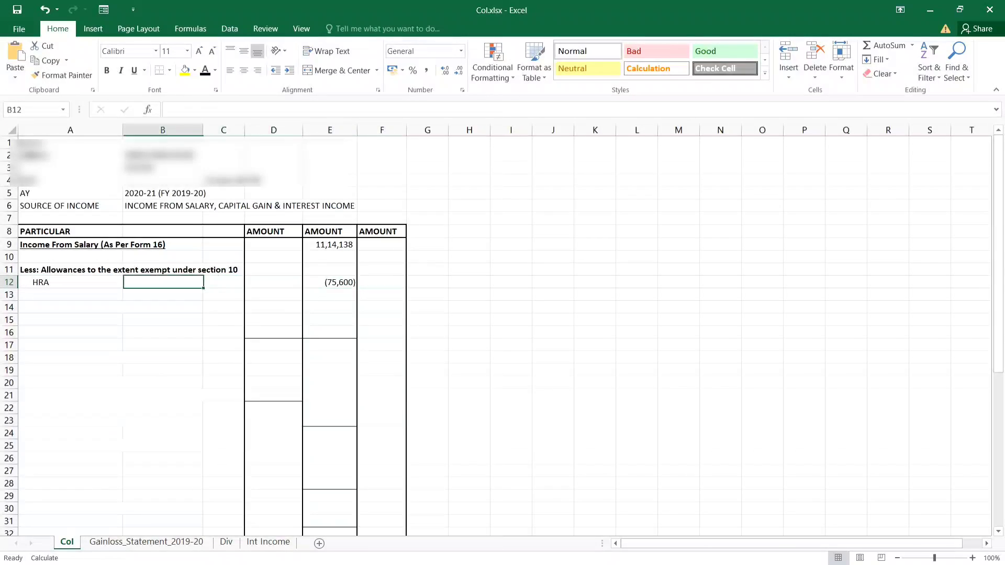
key("Down")
key("Down")
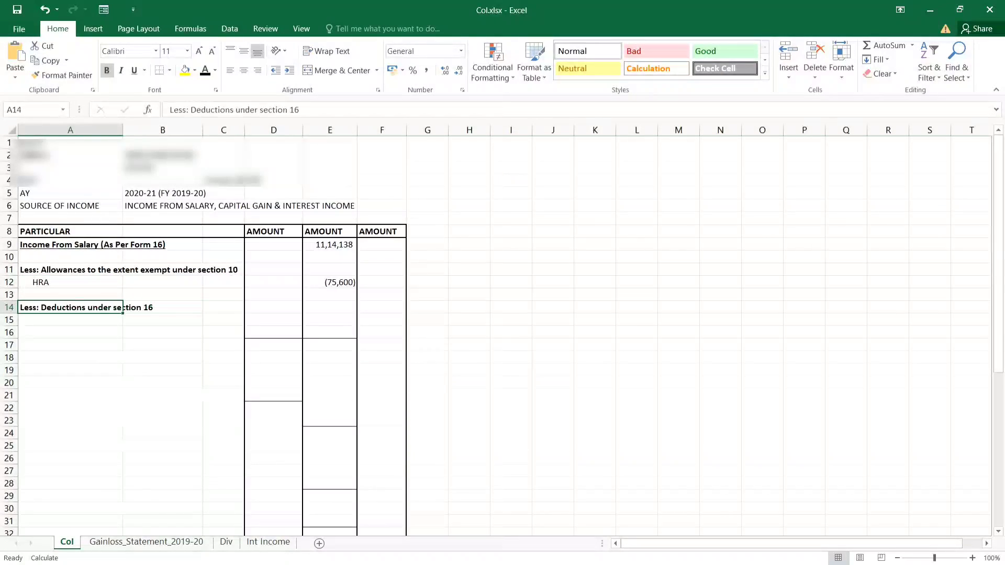
key("Down")
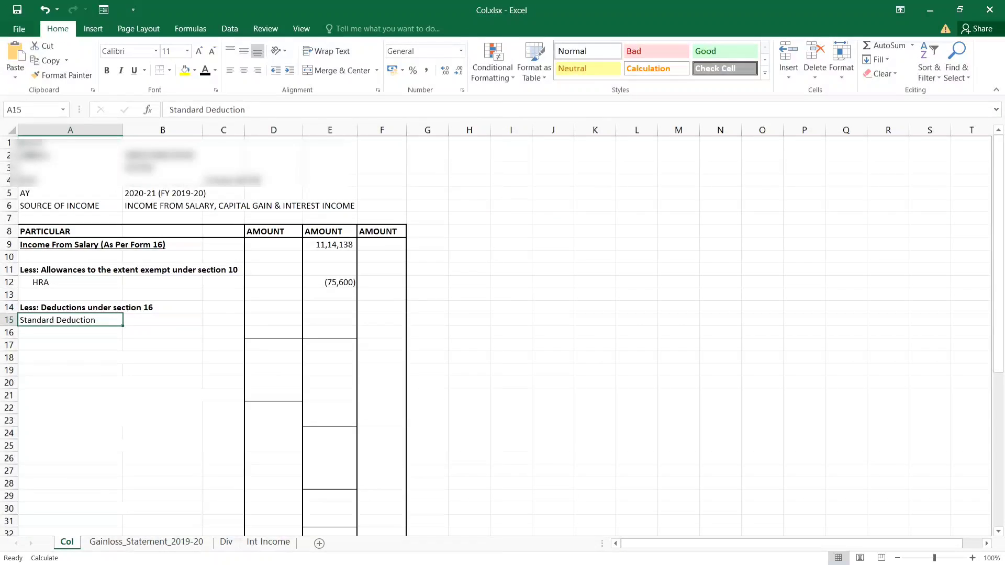
key("Right")
key("Right")
key("Right")
type("50000")
key("Right")
key("Left")
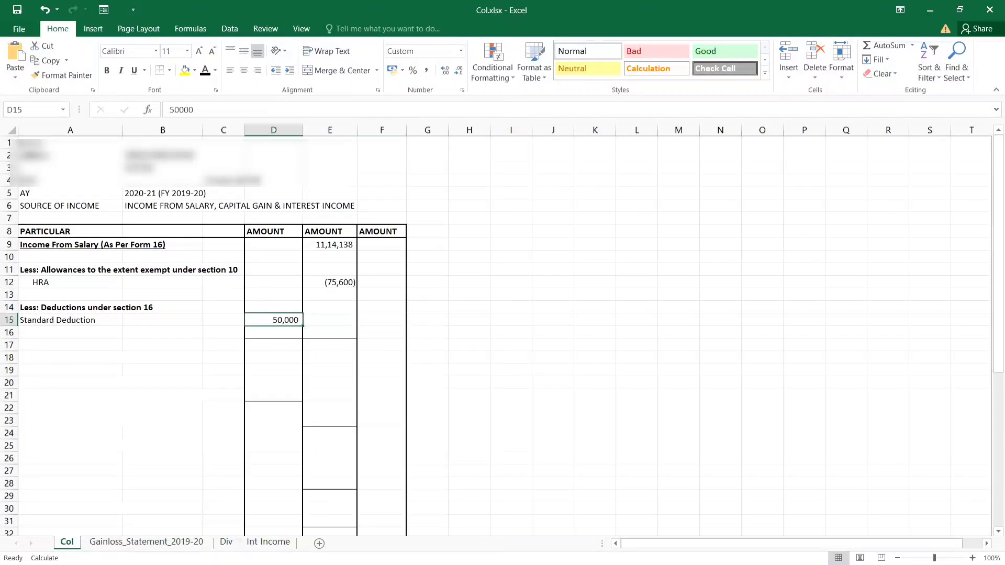
Fill in a Profession Tax line of 2,400 in row 16, beneath Standard Deduction.
key("Down")
type("2400")
key("Left")
key("Left")
key("Left")
type("Profession Tax")
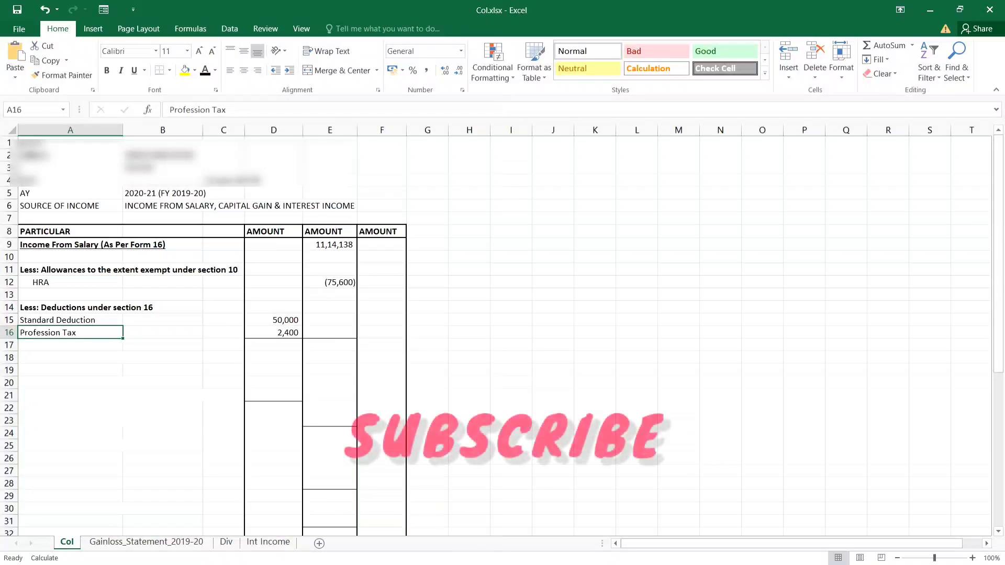
Fill in the section 16 total with =-(D15+D16) in E16 and the net salary with =SUM(E9:E16) in F16.
key("Right")
key("Right")
key("Right")
key("Right")
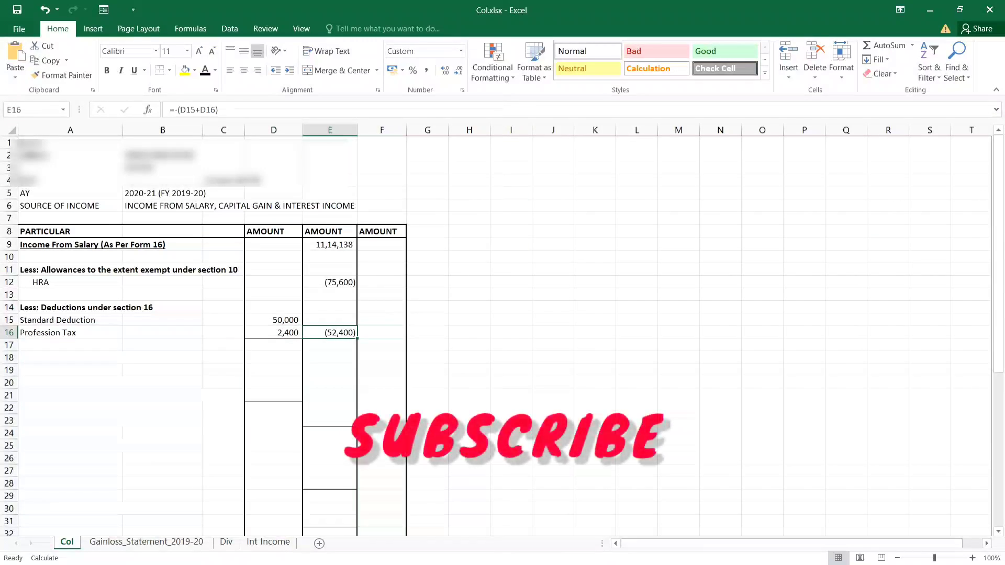
key("Right")
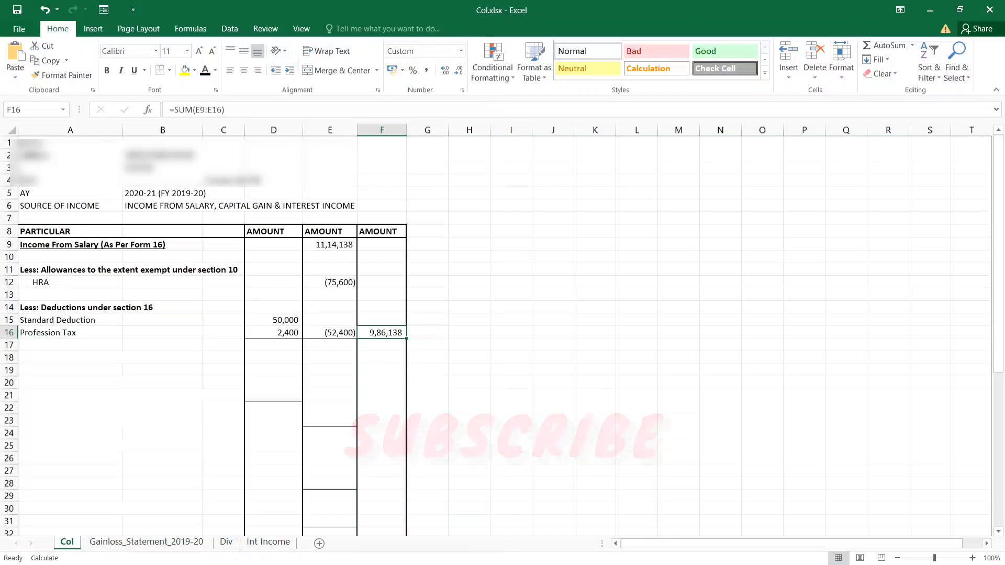
Fill in the heading "Income (Loss) from Capital Gain" with lines for Long Term Capital Gain/(Loss) and Short Term Capital gain/(Loss).
key("Left")
key("Left")
key("Left")
key("Left")
key("Left")
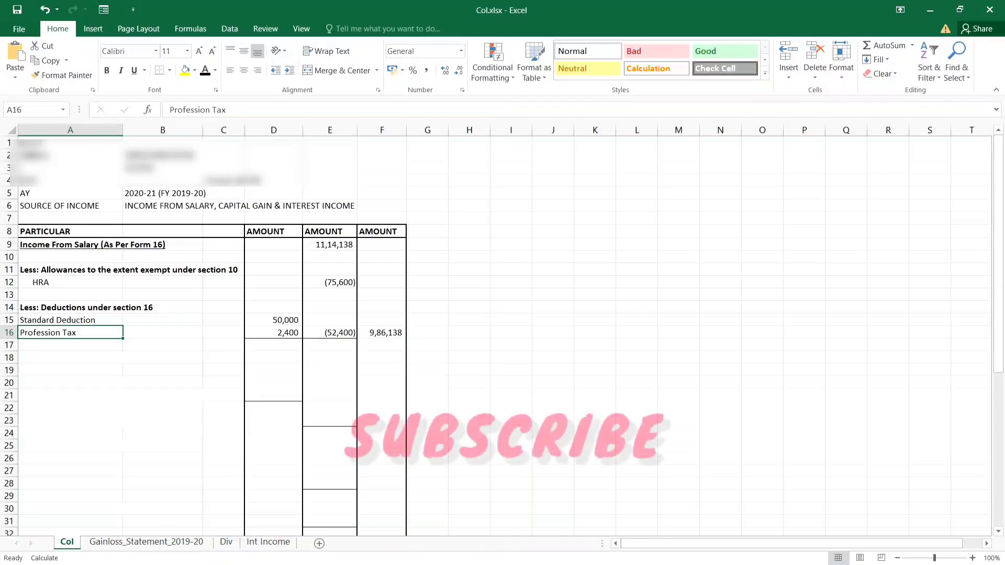
key("Down")
key("Down")
key("Up")
key("Down")
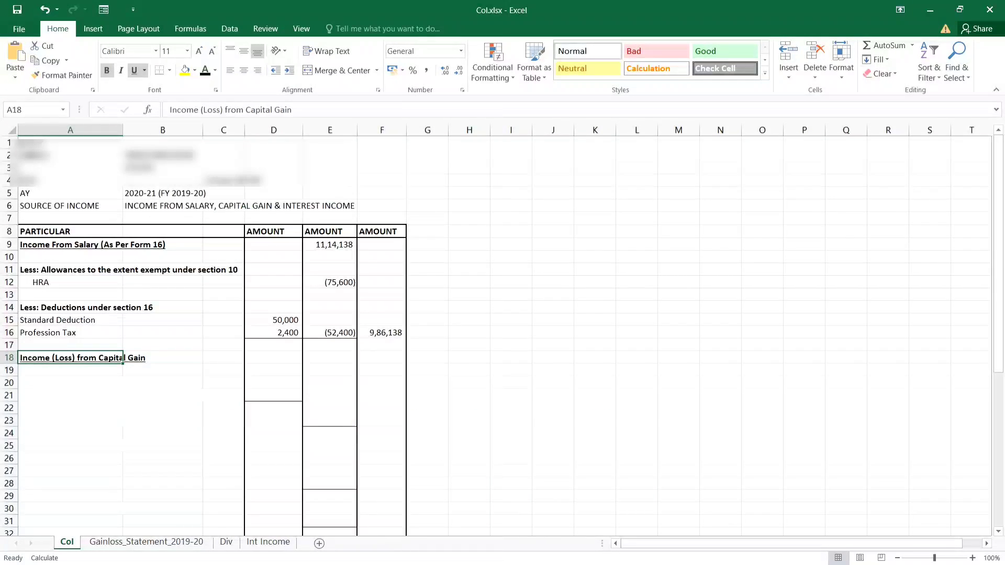
key("Down")
key("Down")
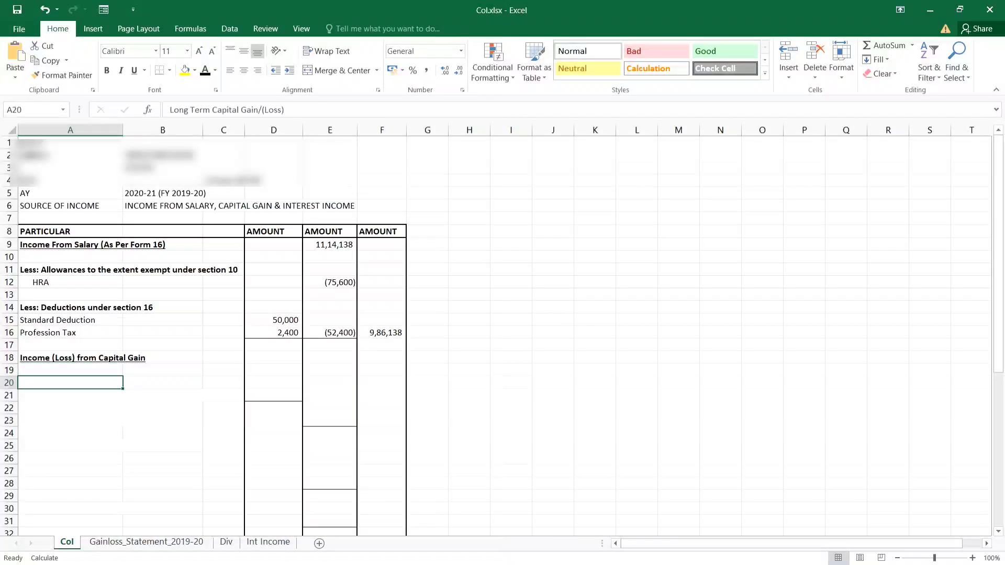
key("Down")
key("Down")
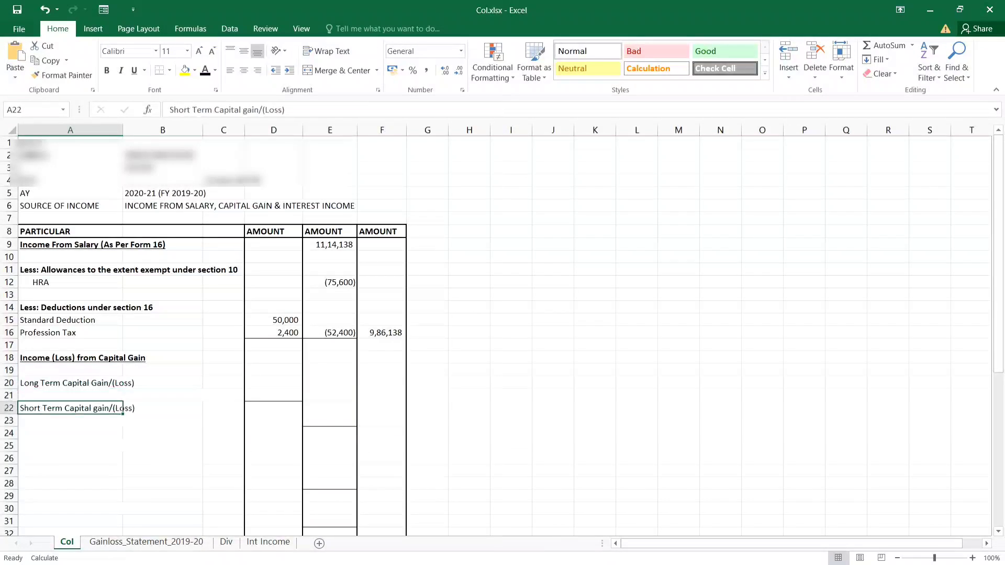
Fill in the heading "Income (Loss) from Other Sources" with the lines Interest on FD and Interest on Saving.
key("Down")
key("Down")
key("Down")
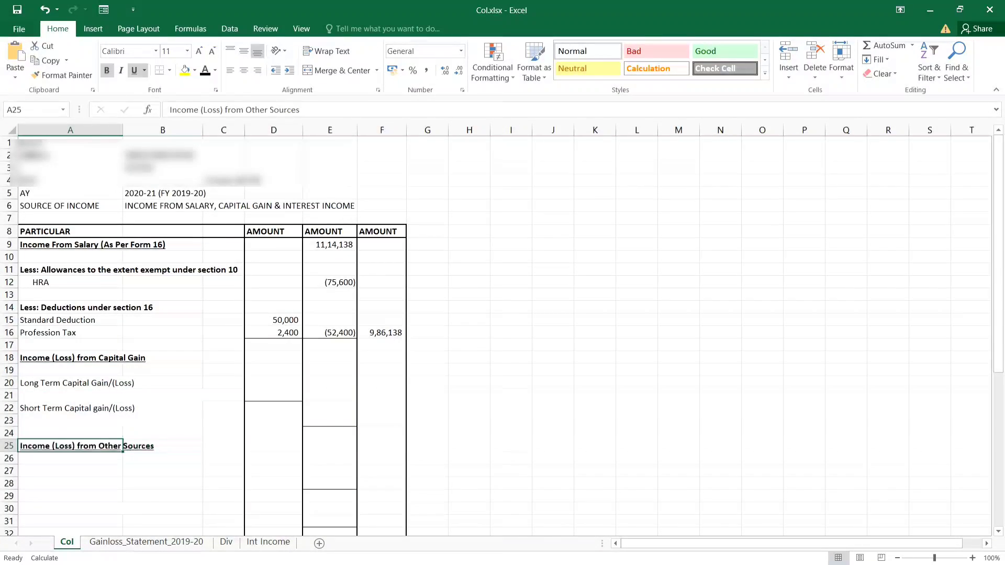
key("Down")
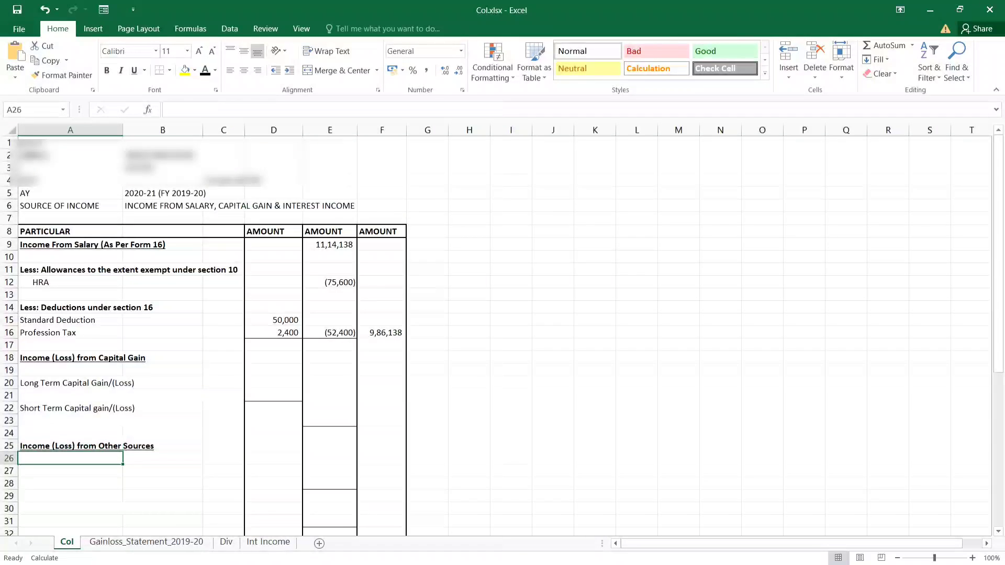
key("Down")
type("Interest on FD")
key("Down")
type("Interest on Saving")
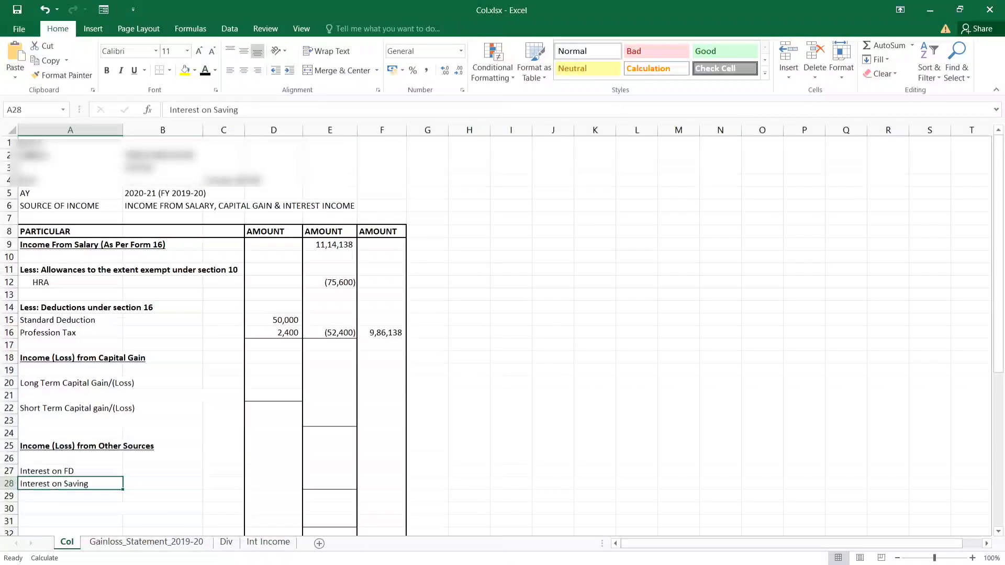
Fill in "Income from Dividend from Listed Shares" in A30 and "Less: Exempt" in A31.
key("Down")
key("Down")
type("Income from Dividend from Listed Shares")
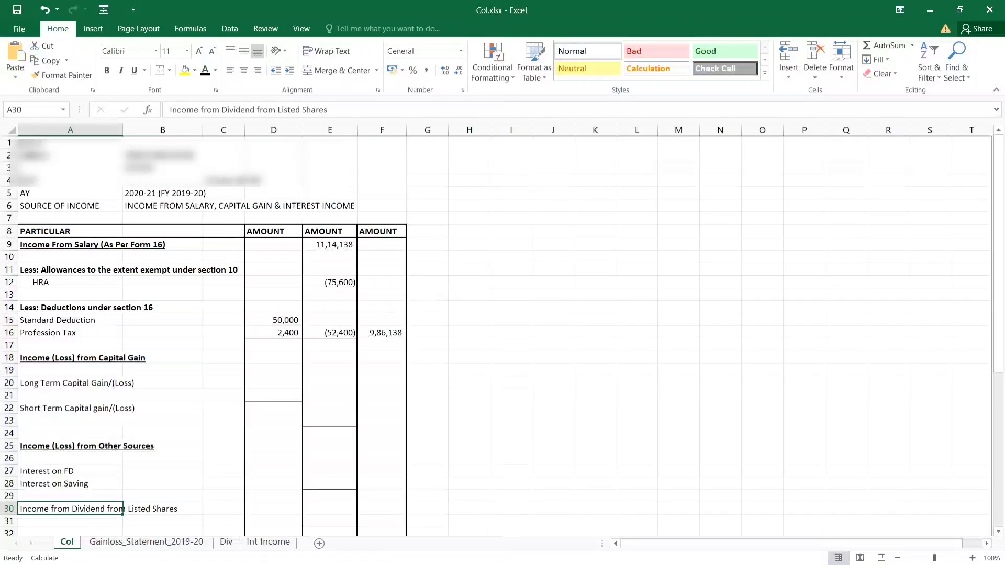
key("Down")
type("Less: Exempt")
scroll(502, 321, "down", 1)
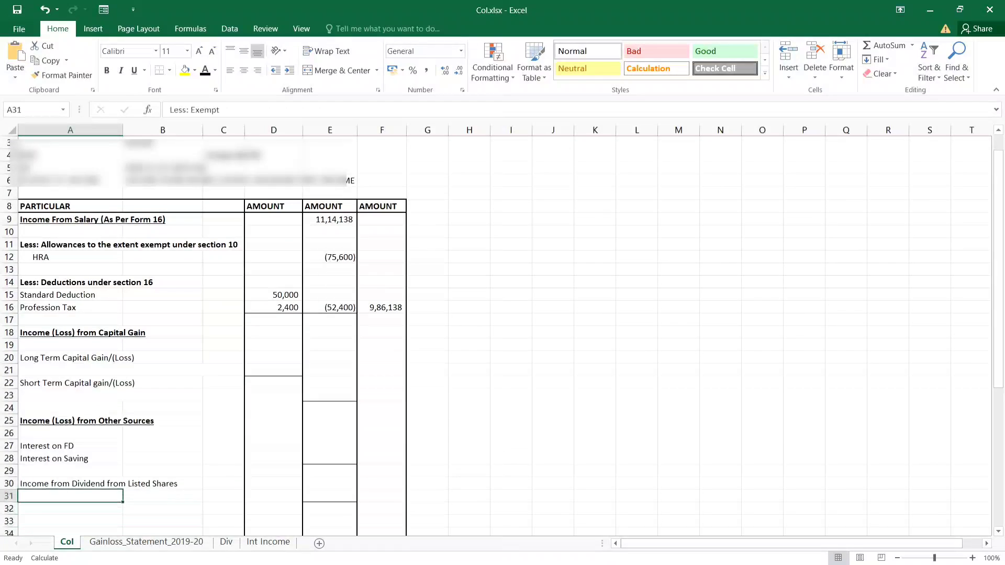
Fill in the Total Income label in A33 and go to that row's first amount cell.
key("Down")
key("Down")
type("Total Income")
scroll(502, 321, "down", 1)
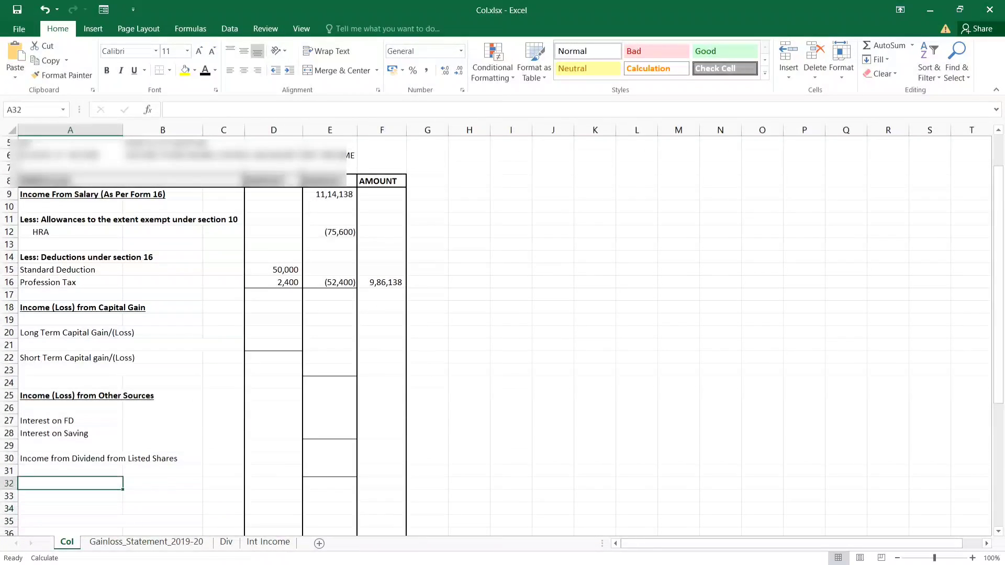
key("Right")
key("Right")
key("Right")
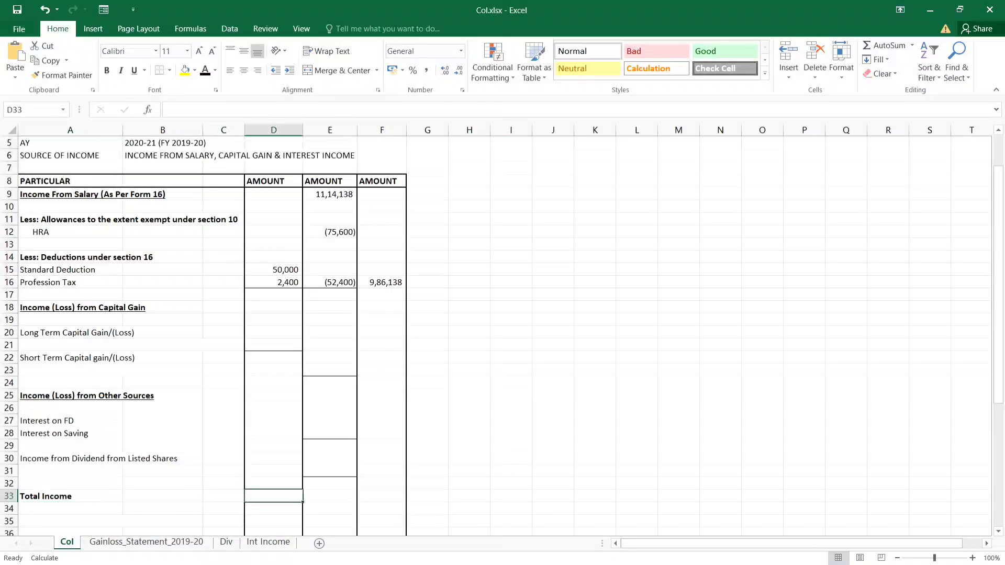
Fill in the heading "Less: Deductions under Chapter VI-A" in A35.
key("Left")
key("Left")
key("Left")
key("Down")
key("Down")
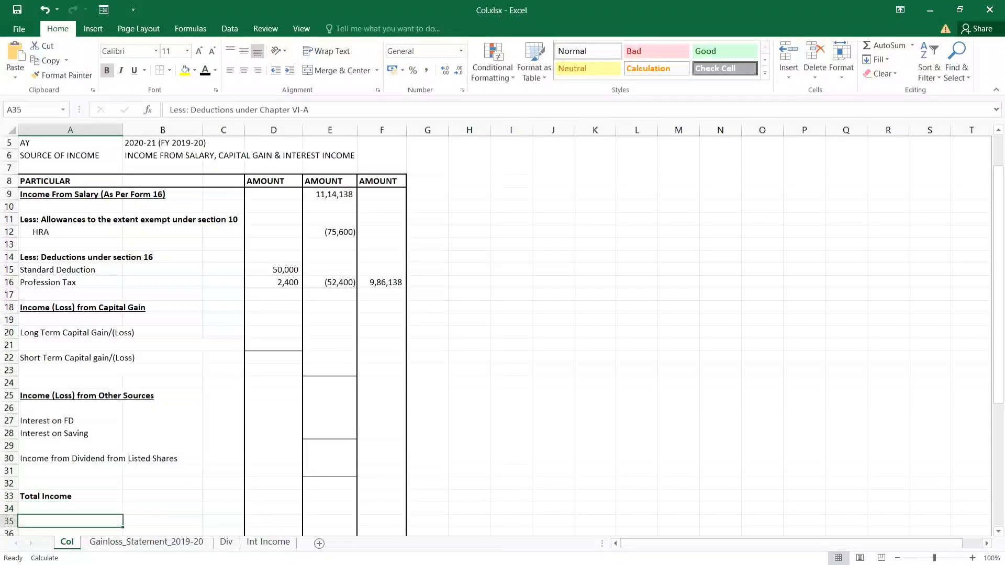
key("Down")
key("Down")
key("Down")
key("Down")
key("Down")
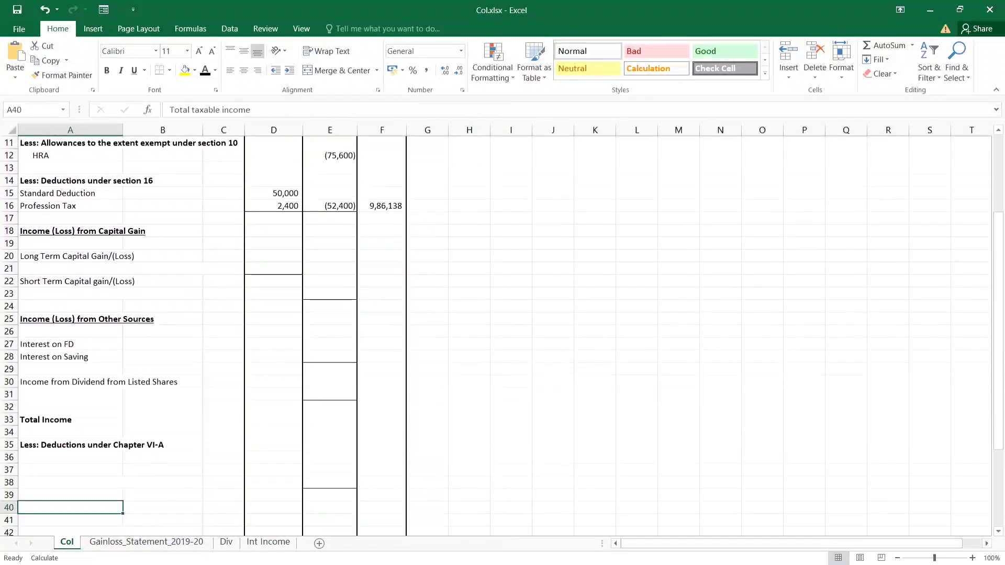
Fill in the deduction lines Section 80C, Section 80D and Section 80TTA (Int. on Saving Bank only) in A36 to A38.
key("Up")
key("Up")
key("Up")
key("Up")
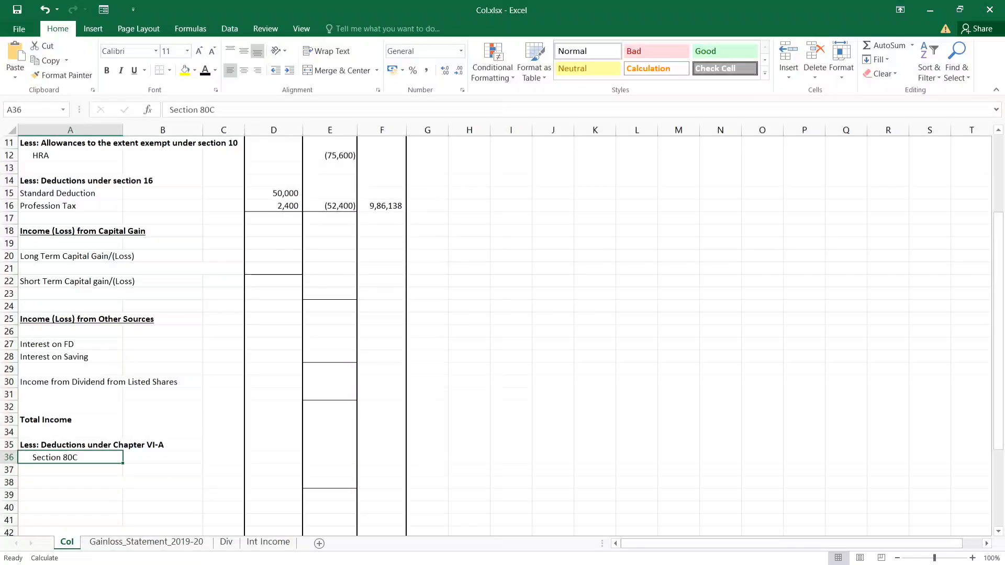
key("Down")
key("Down")
key("Up")
key("Up")
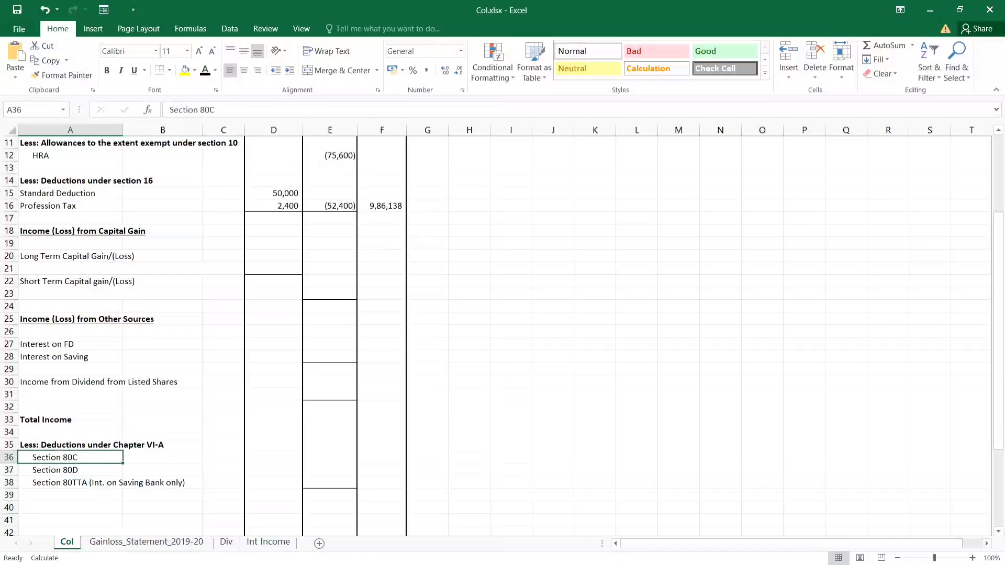
key("Right")
key("Left")
Switch to the Form 16 PDF in Acrobat Reader and check the Chapter VI-A deductible amounts for sections 80C and 80D.
key("alt+Tab")
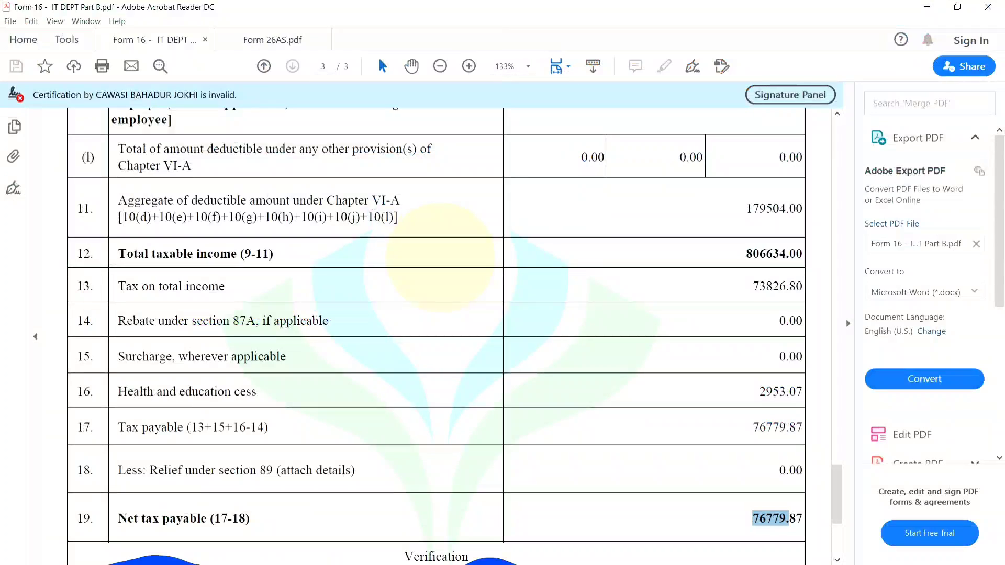
scroll(436, 335, "down", 6)
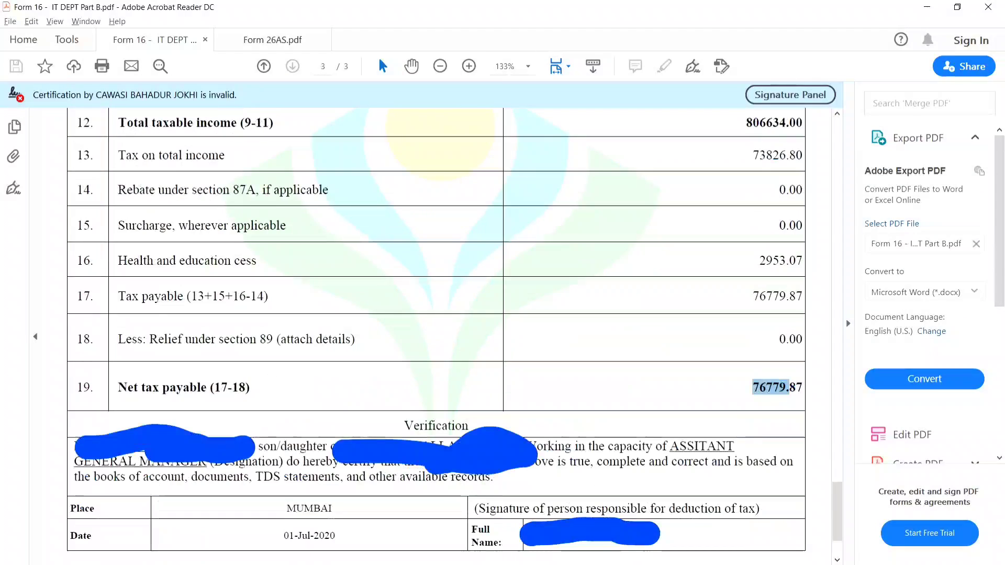
scroll(437, 335, "up", 7)
scroll(436, 335, "up", 10)
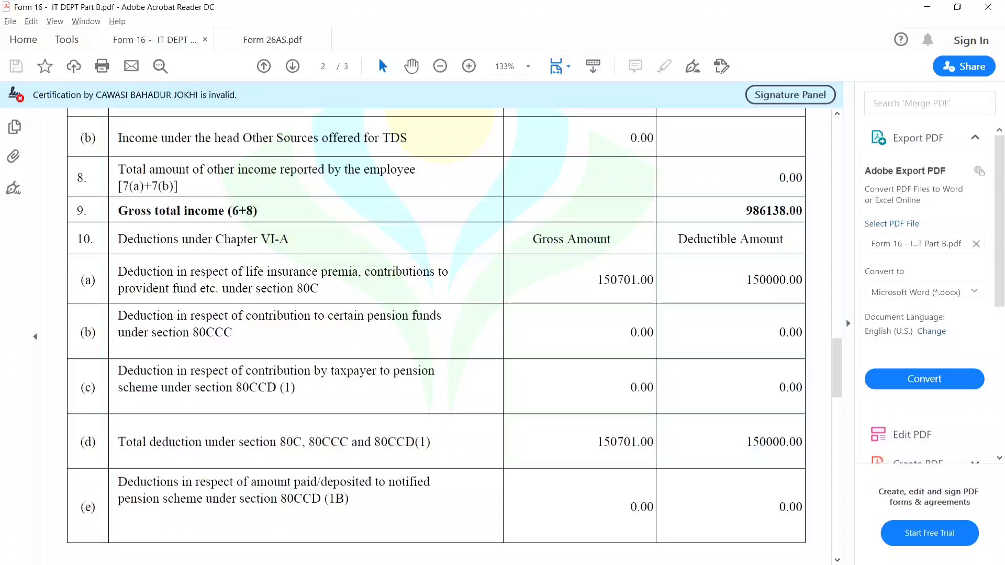
scroll(436, 335, "down", 7)
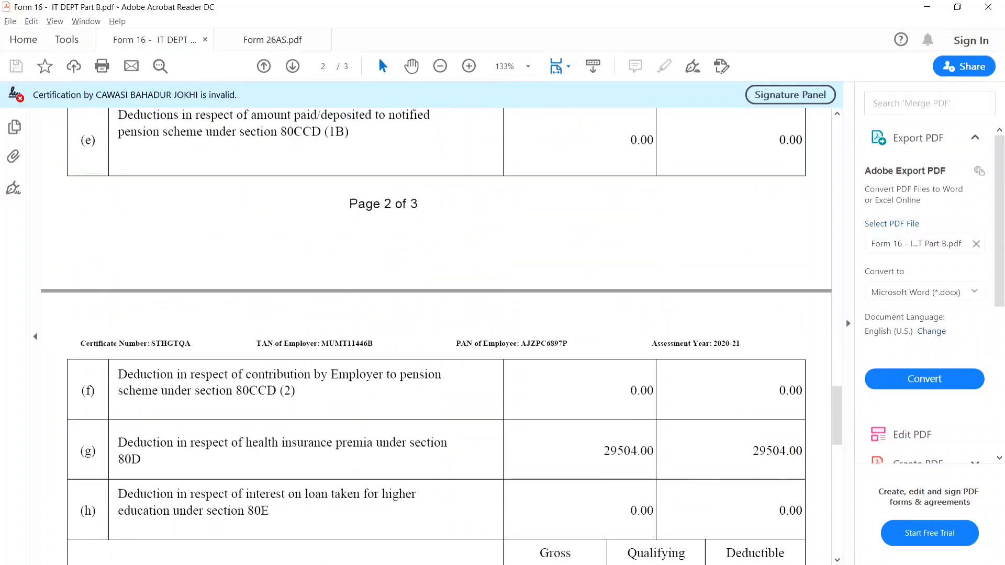
scroll(437, 335, "down", 4)
Switch back to the Excel workbook and fill in 1,50,000 for Section 80C in E36 and 29,504 for Section 80D in E37.
key("alt+Tab")
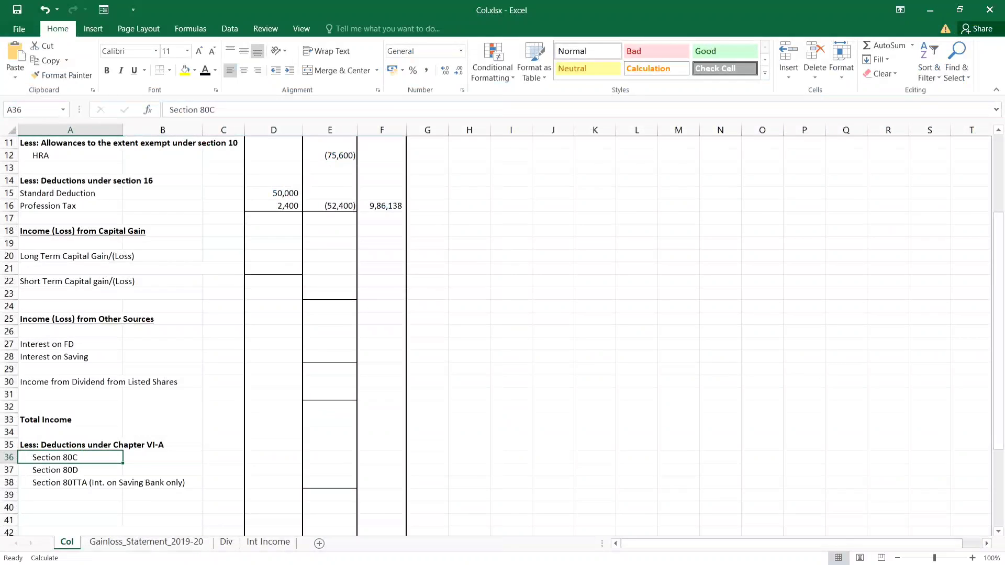
key("Right")
key("Right")
key("Right")
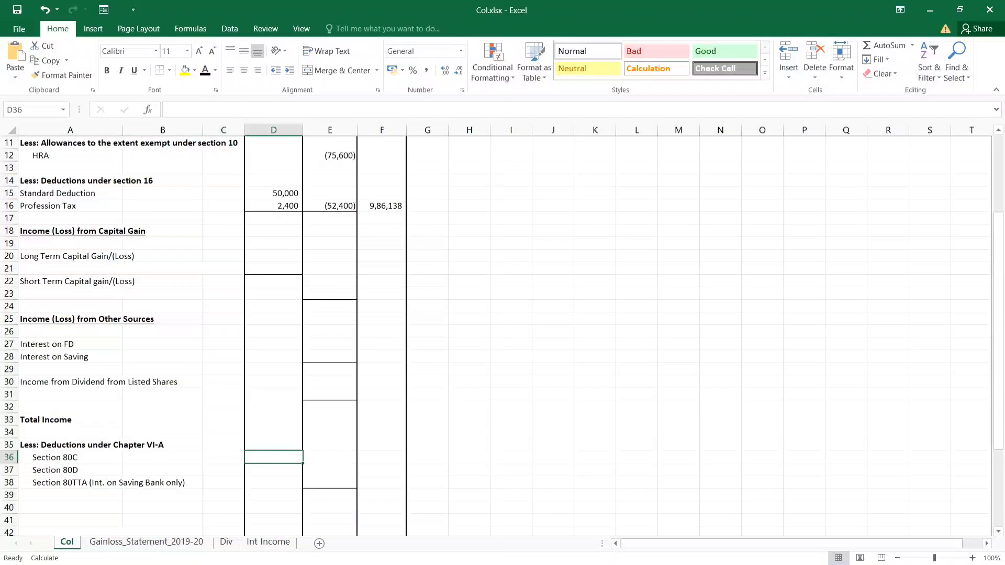
key("Right")
key("F4")
key("Down")
key("F4")
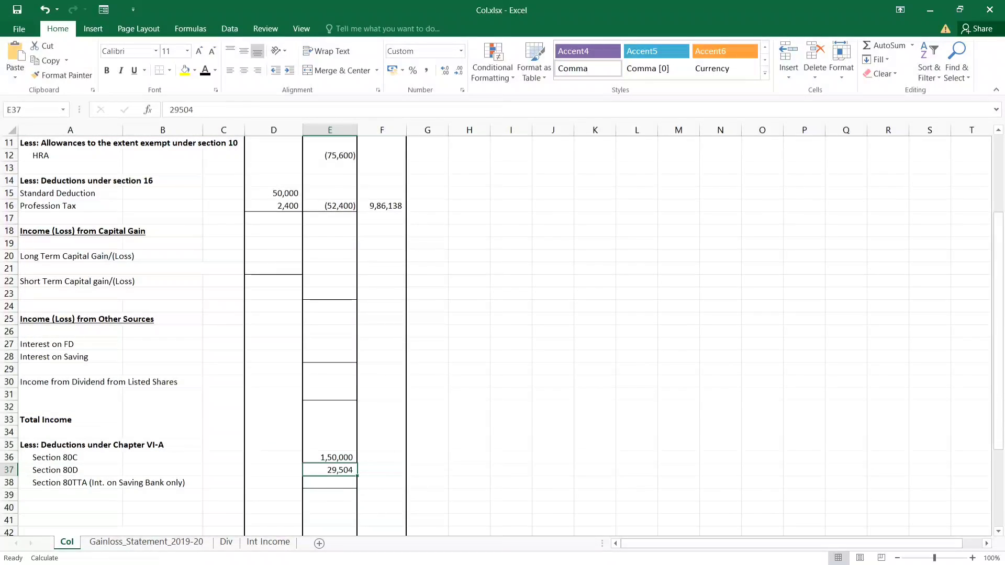
Compare the Interest on Saving line in row 28 with the Section 80TTA deduction line in row 38.
key("Left")
key("Up")
key("Up")
key("Up")
key("Up")
key("Up")
key("Up")
key("Up")
key("Up")
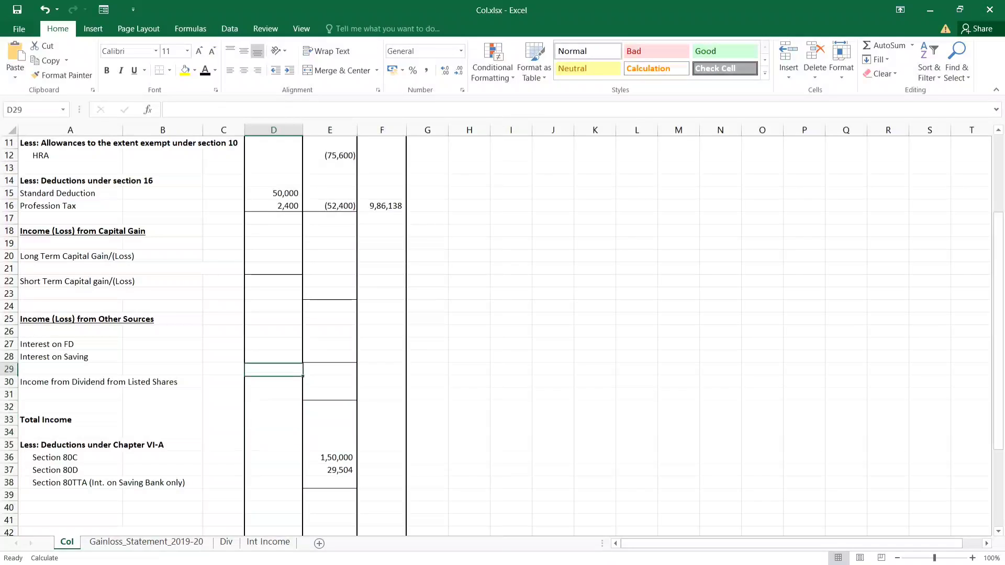
key("Up")
key("Down")
key("Down")
key("Down")
key("Down")
key("Down")
key("Down")
key("Down")
key("Down")
key("Down")
key("Down")
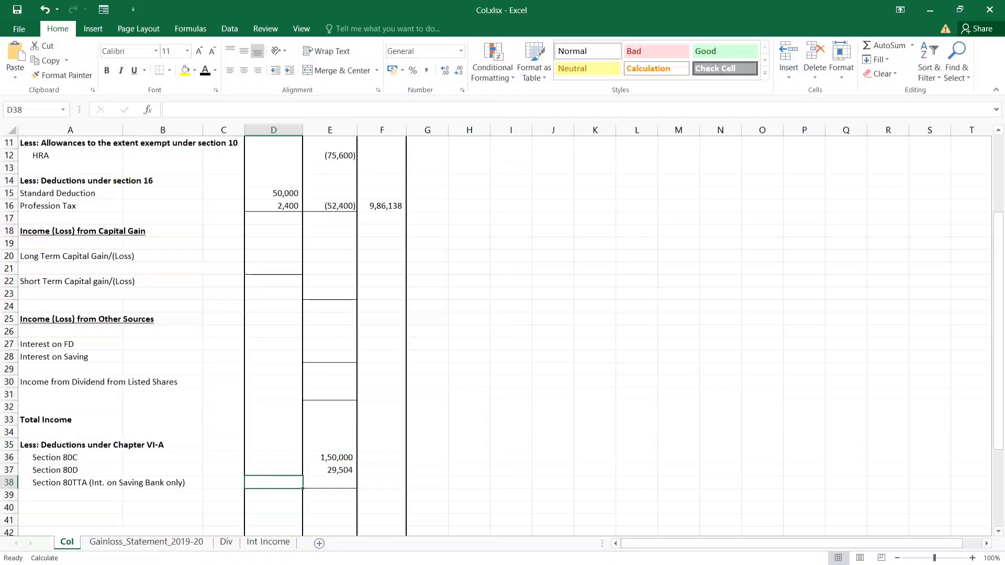
Review the Long Term and Short Term lines under the Income (Loss) from Capital Gain heading.
key("Up")
key("Up")
key("Up")
key("Up")
key("Up")
key("Up")
key("Up")
key("Up")
key("Up")
key("Up")
key("Up")
key("Up")
key("Left")
key("Left")
key("Left")
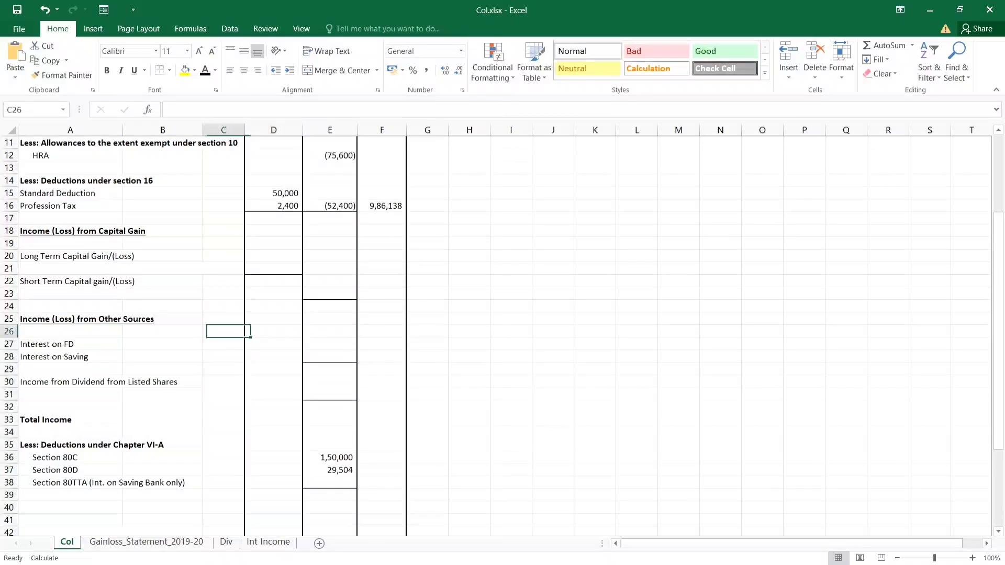
key("Up")
key("Up")
key("Up")
key("Up")
key("Up")
key("Up")
key("Down")
key("Down")
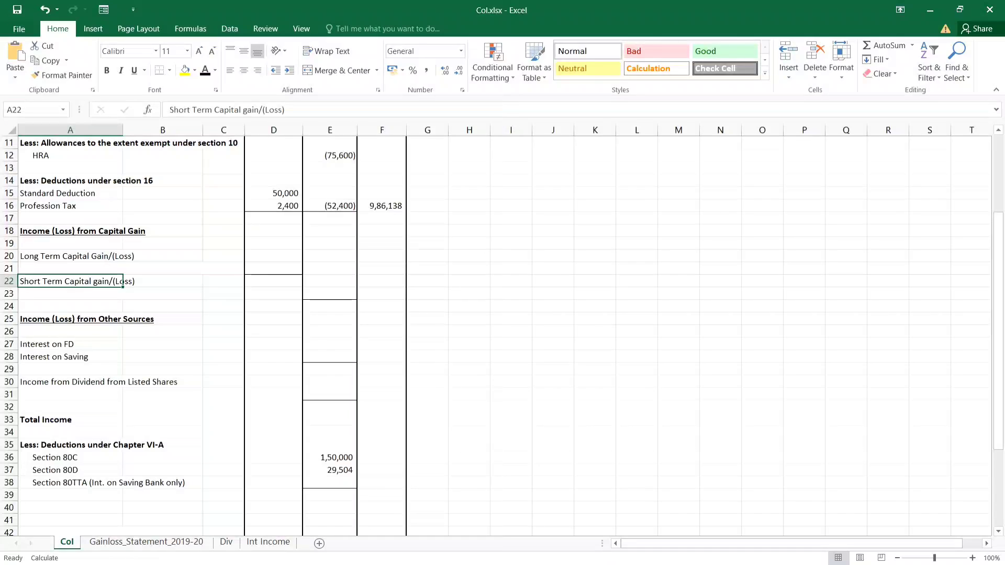
Switch to File Explorer and look through the folder's source files for the return.
key("alt+Tab")
key("alt+Tab")
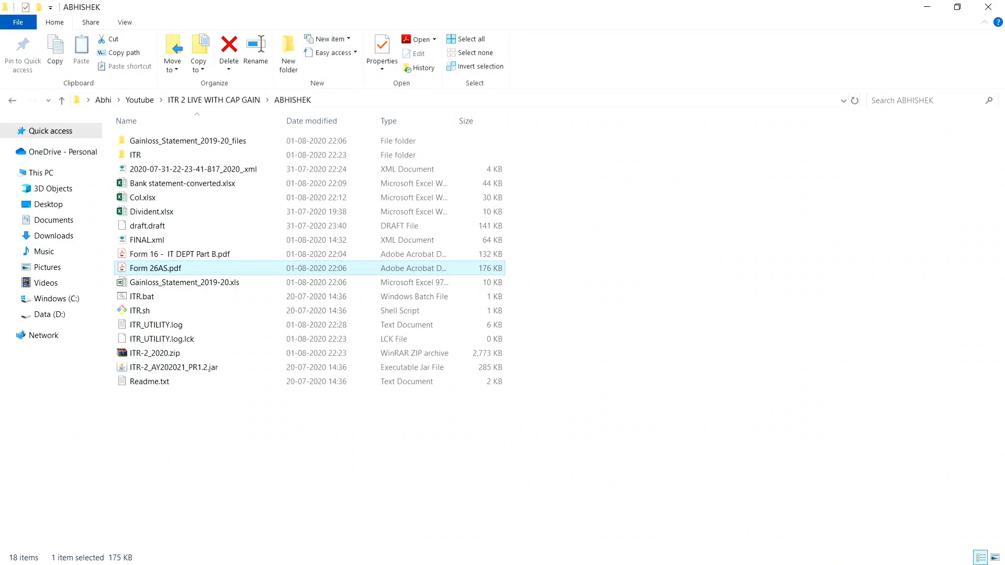
key("Up")
key("Up")
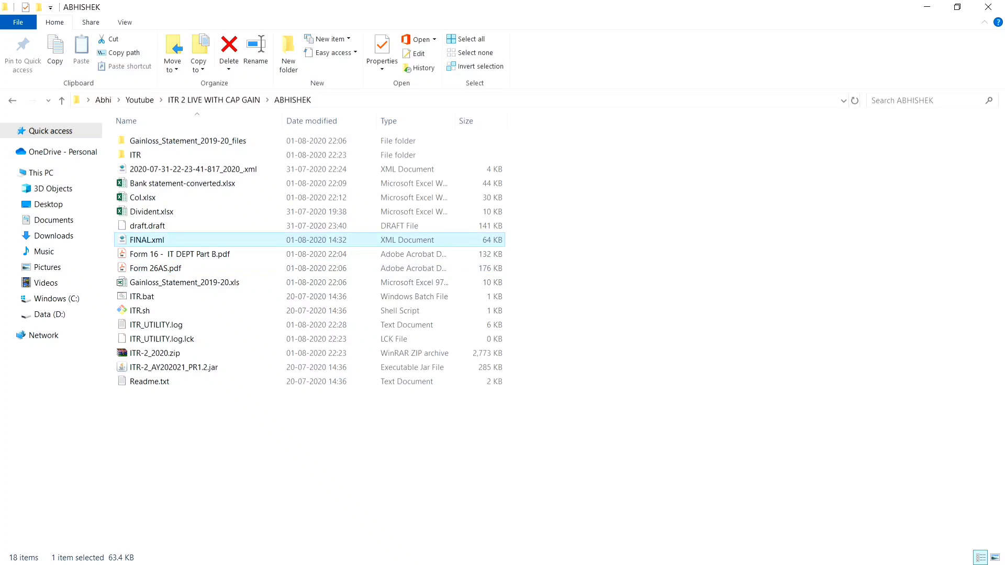
key("Down")
key("Down")
key("Up")
key("Up")
key("Up")
key("Up")
key("Up")
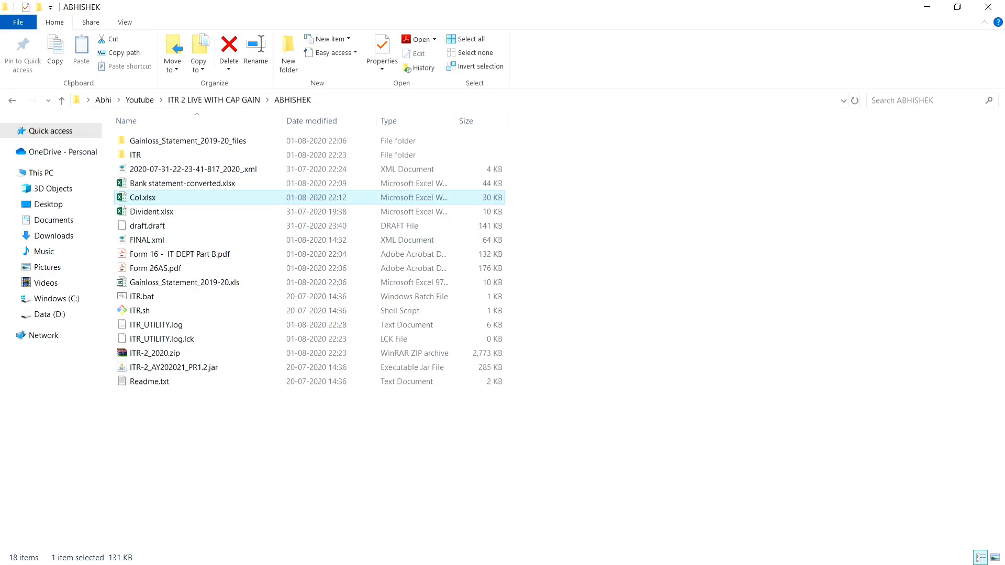
Return to Excel and examine the buy date, sell date, quantity, security and cost of the InterGlobe Aviation trades on the Gainloss_Statement_2019-20 sheet.
key("alt+Tab")
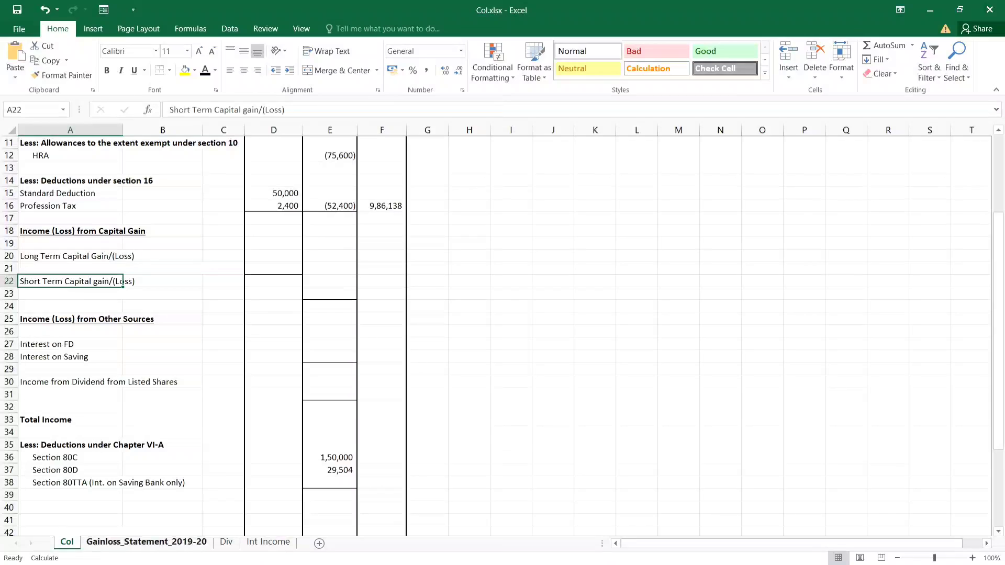
left_click(146, 542)
left_click(194, 344)
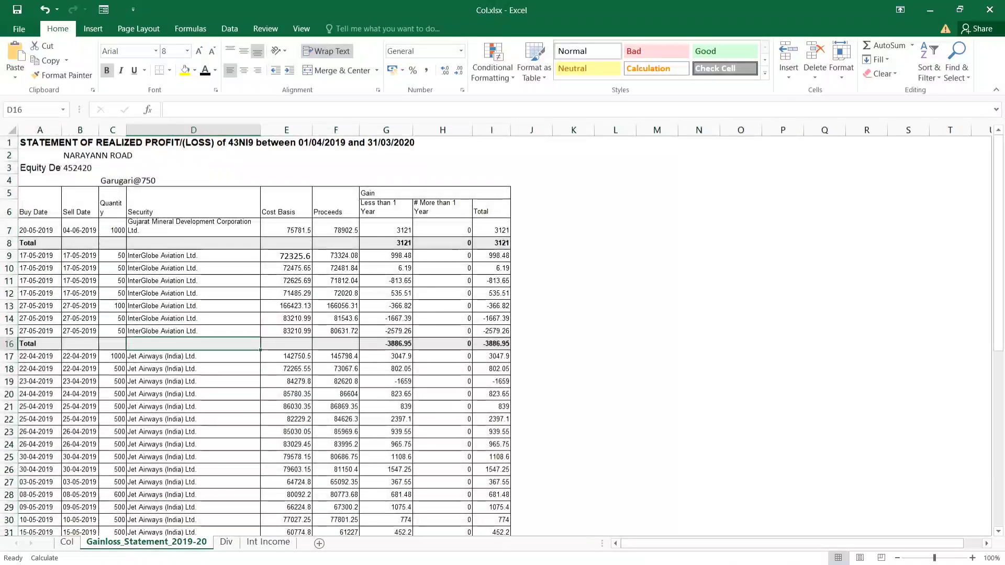
scroll(503, 335, "down", 2)
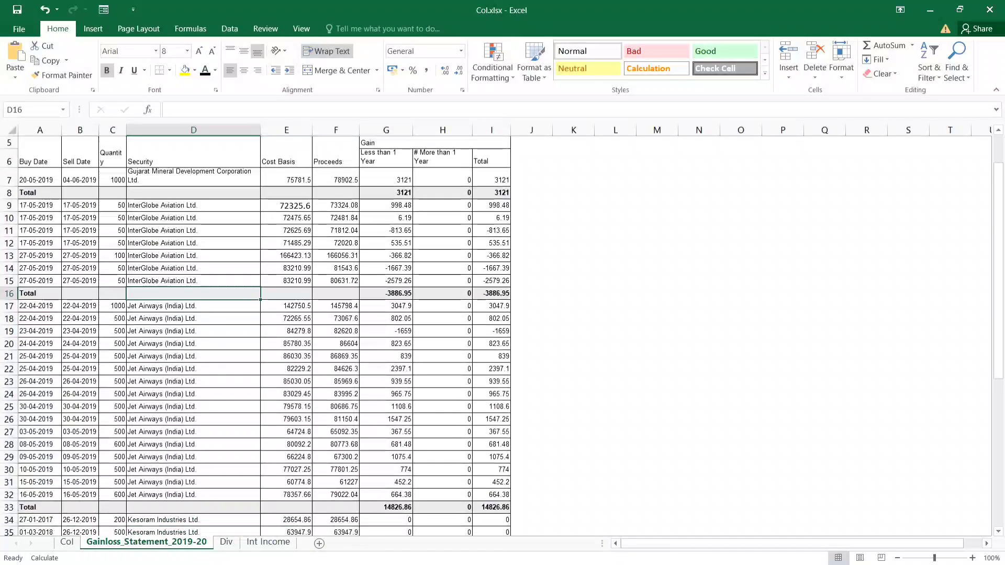
left_click(287, 194)
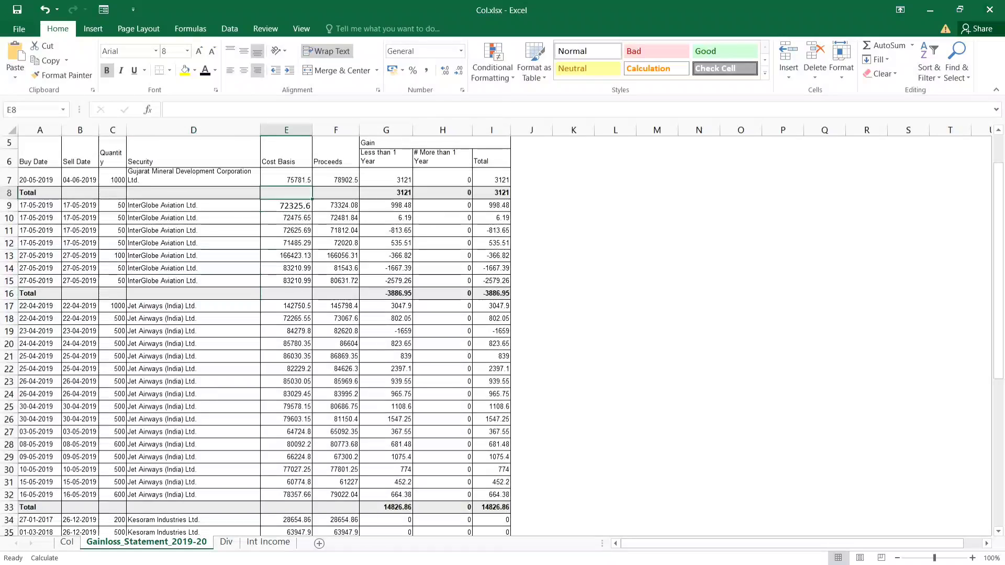
left_click(39, 218)
left_click(80, 231)
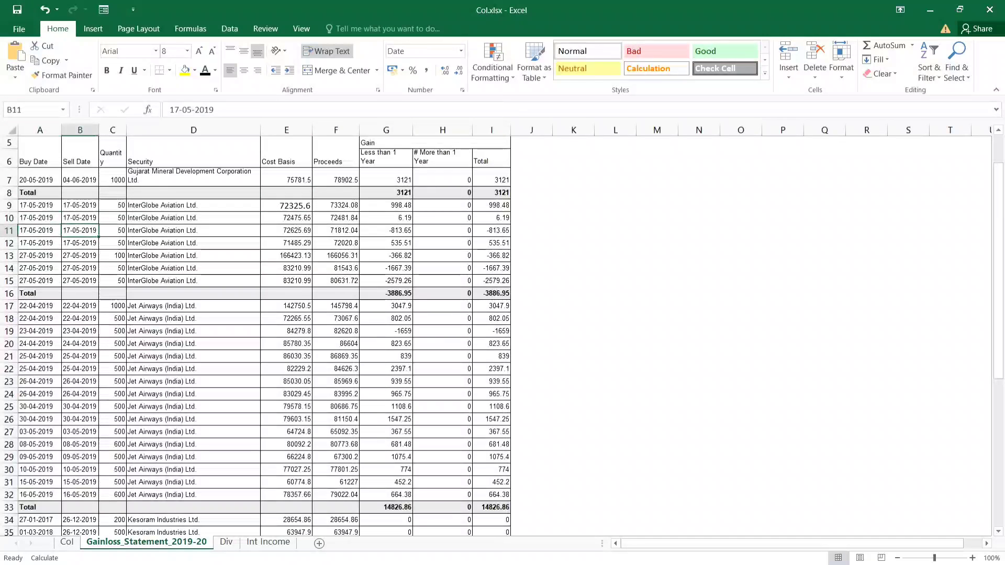
left_click(40, 230)
left_click(80, 231)
left_click(193, 218)
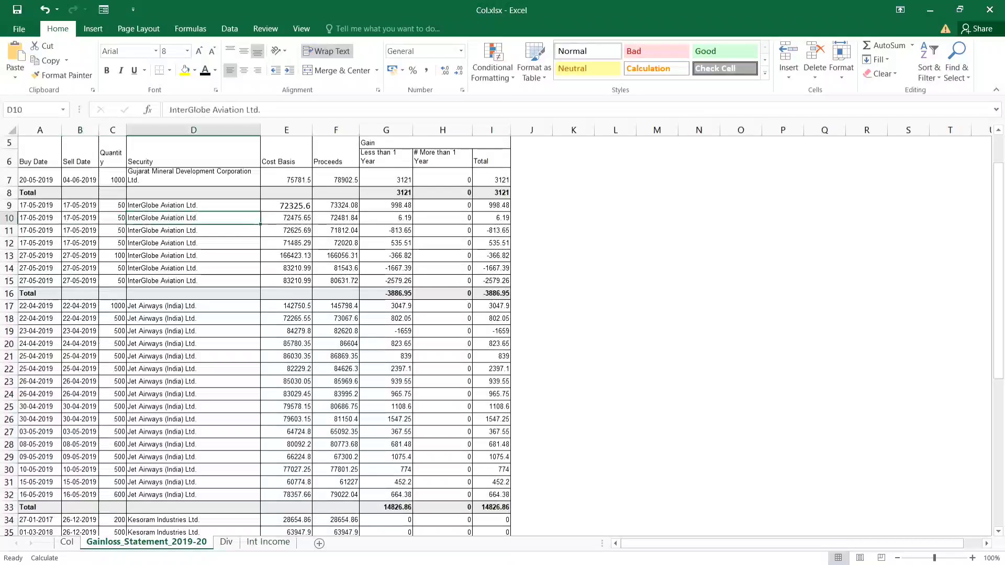
left_click(113, 219)
left_click(286, 230)
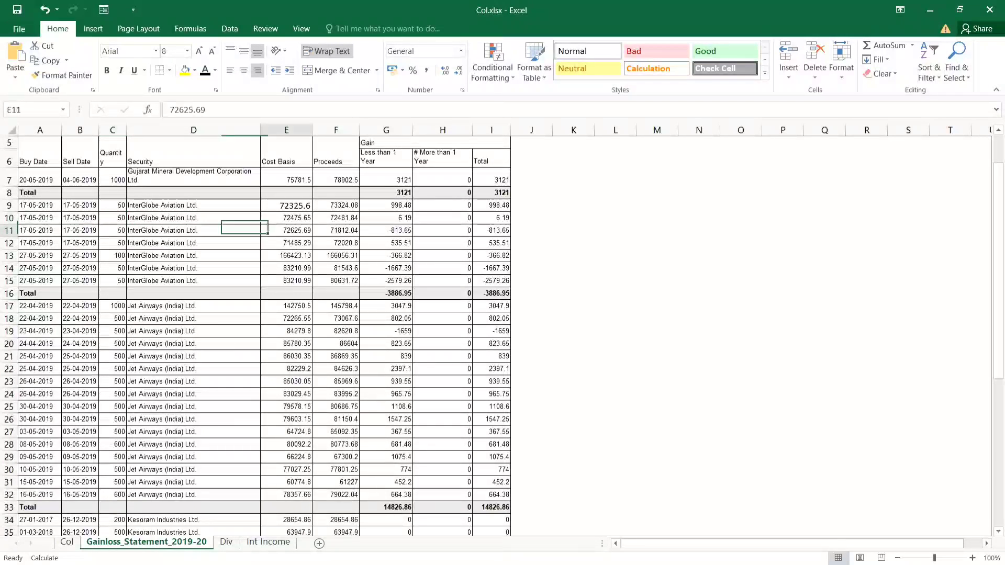
Examine the statement's Cost Basis, Proceeds, Less than 1 Year and # More than 1 Year columns across the listed trades.
left_click(287, 157)
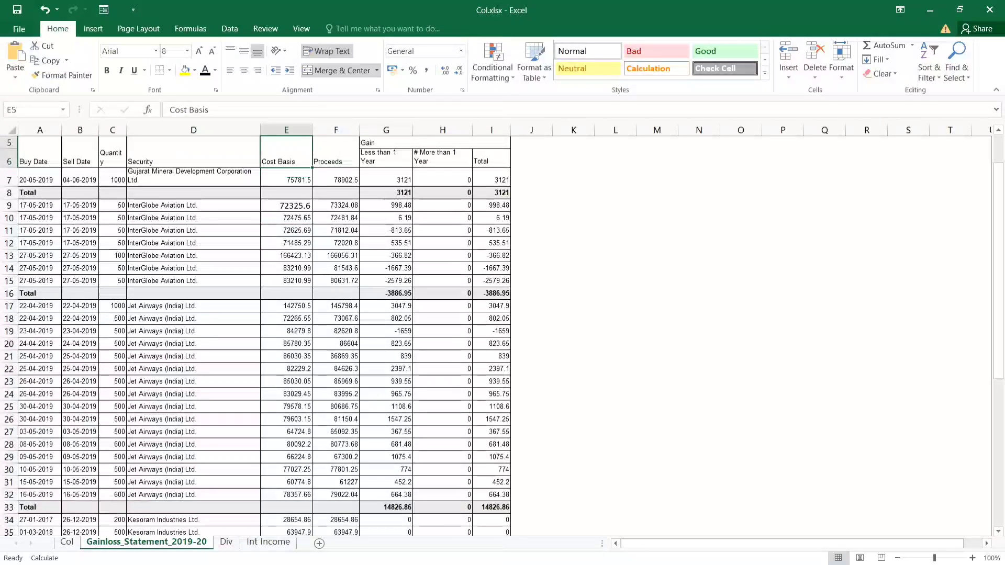
left_click_drag(336, 157, 336, 178)
left_click(386, 158)
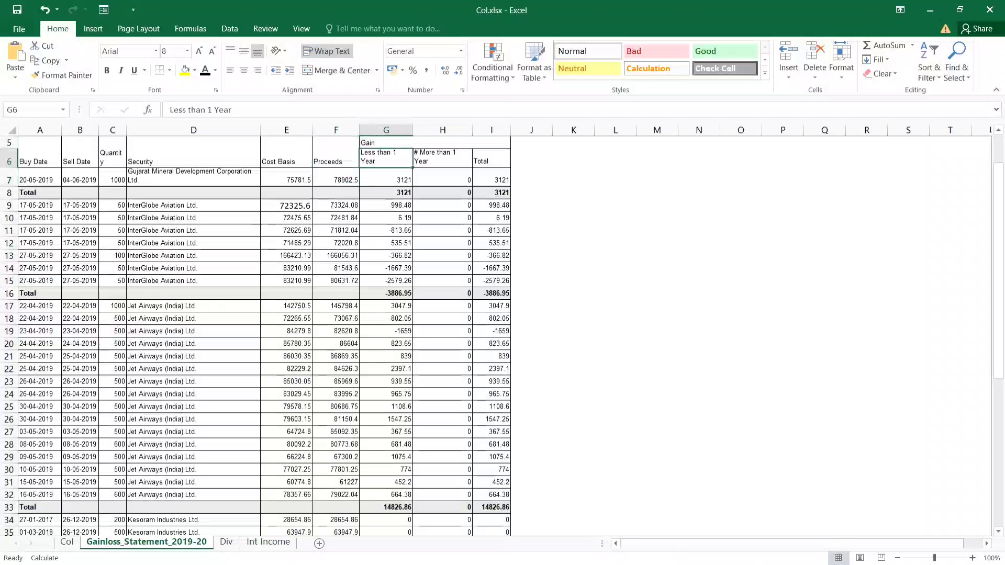
left_click(443, 158)
scroll(255, 335, "down", 3)
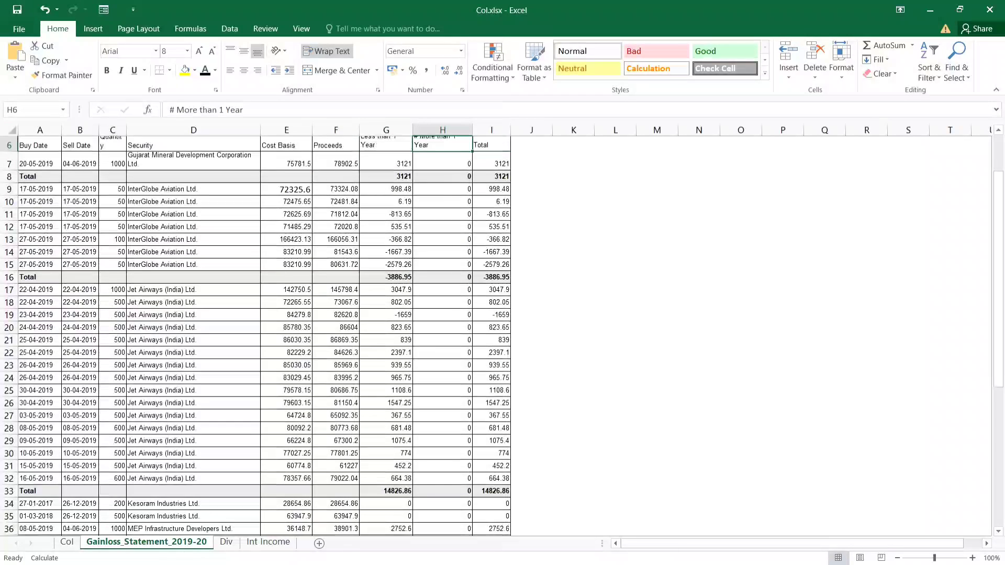
scroll(256, 335, "down", 4)
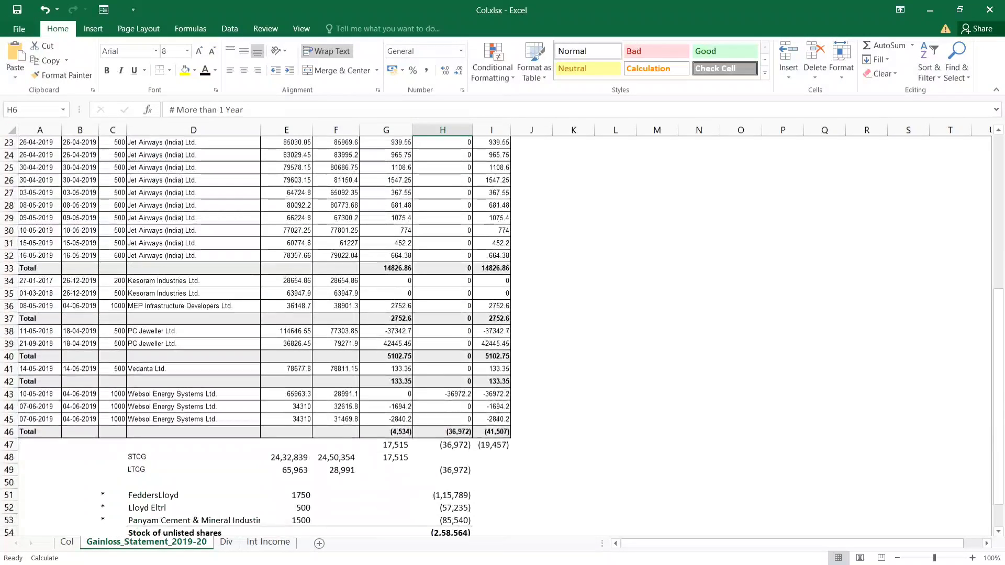
scroll(256, 335, "up", 8)
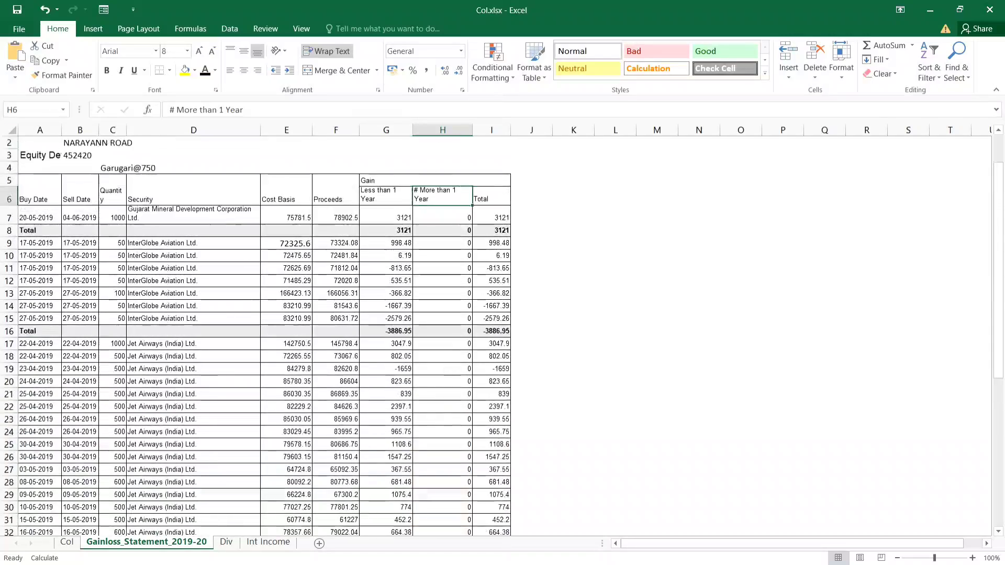
left_click(386, 208)
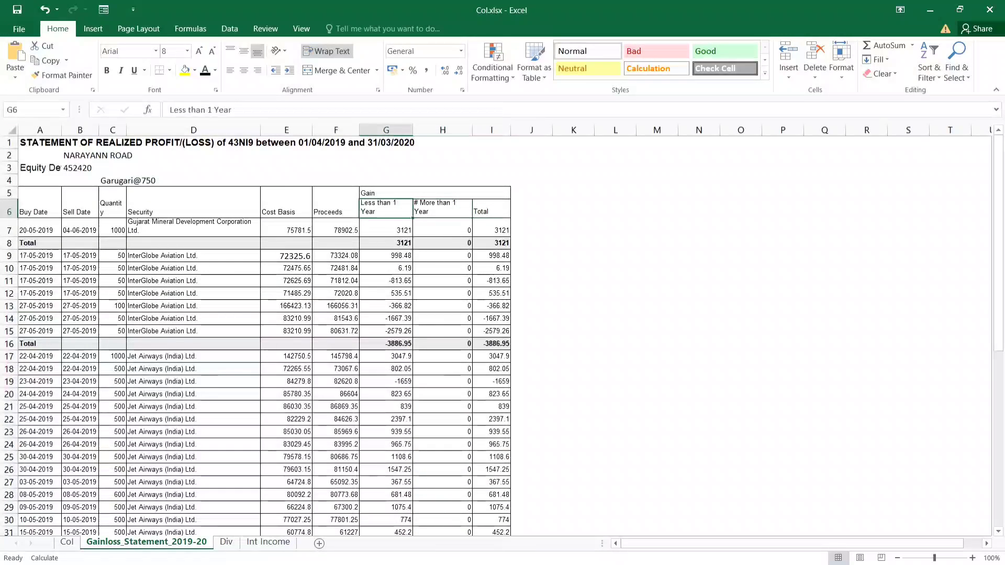
Inspect the formulas behind the overall less-than-one-year and more-than-one-year gain totals in G47 and H47.
scroll(256, 335, "down", 8)
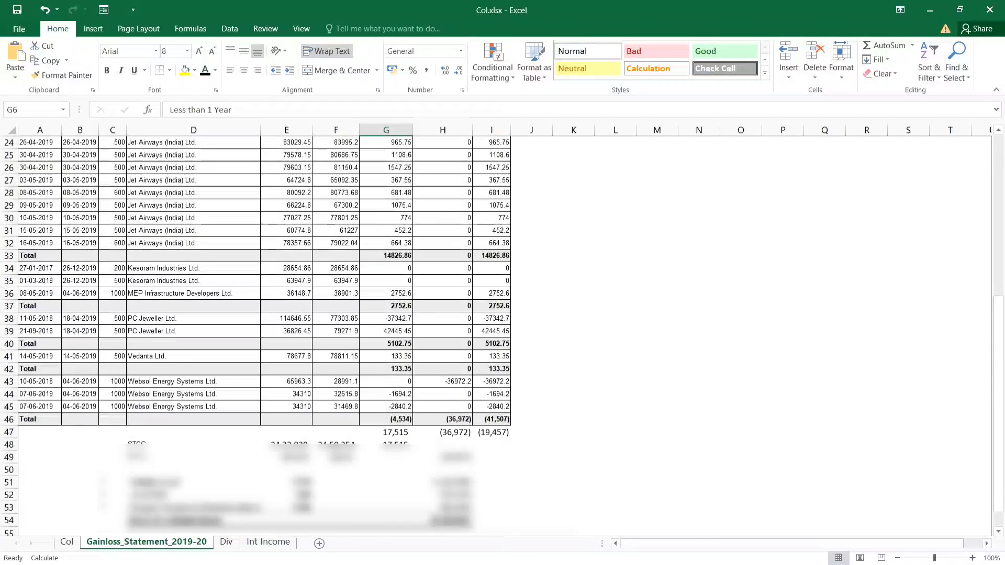
left_click(386, 432)
key("F2")
key("Escape")
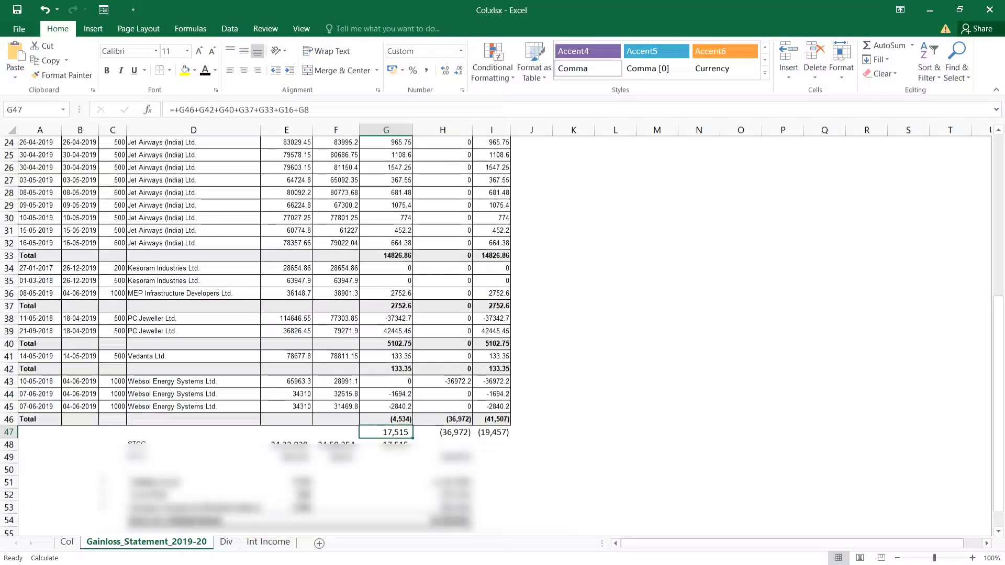
key("Right")
key("F2")
key("Escape")
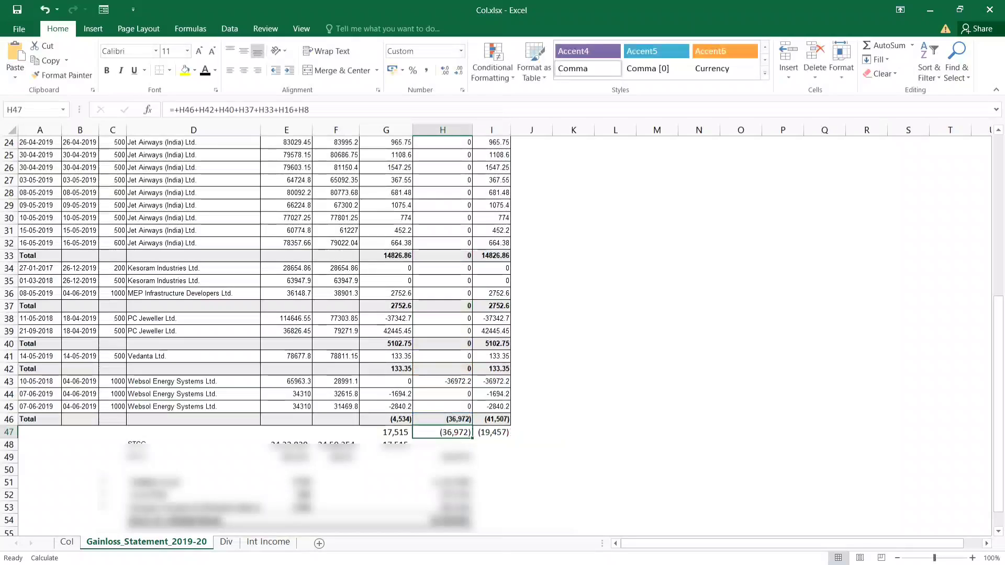
Examine the cost, proceeds, more-than-one-year loss, buy date and sell date of the Websol Energy Systems trade in row 43.
left_click(286, 381)
left_click(337, 382)
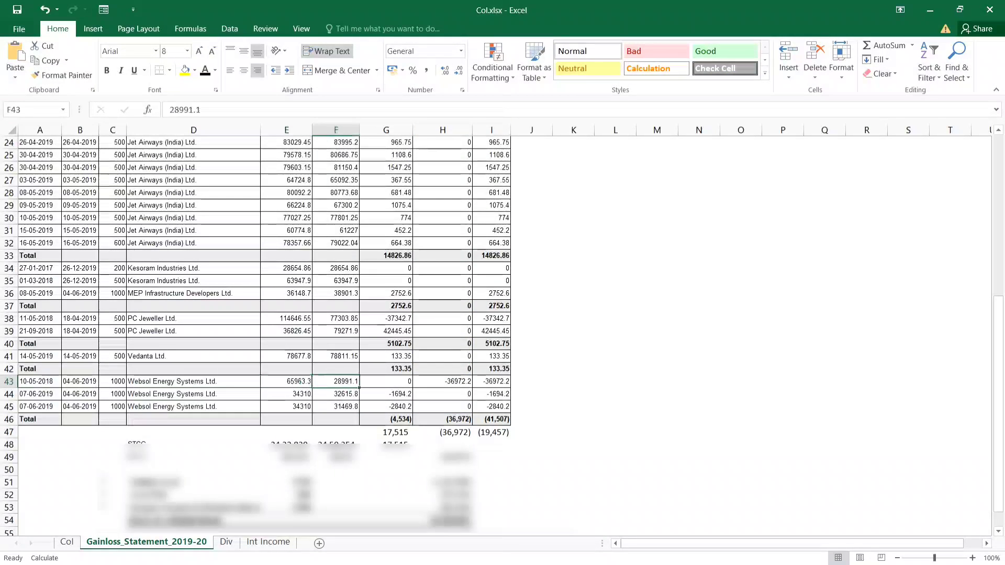
left_click(443, 382)
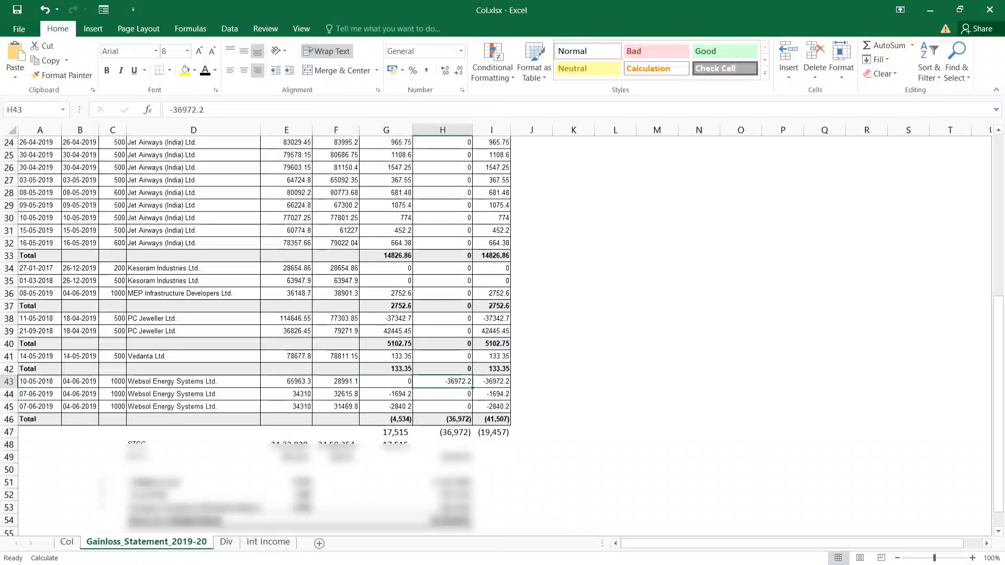
left_click(442, 419)
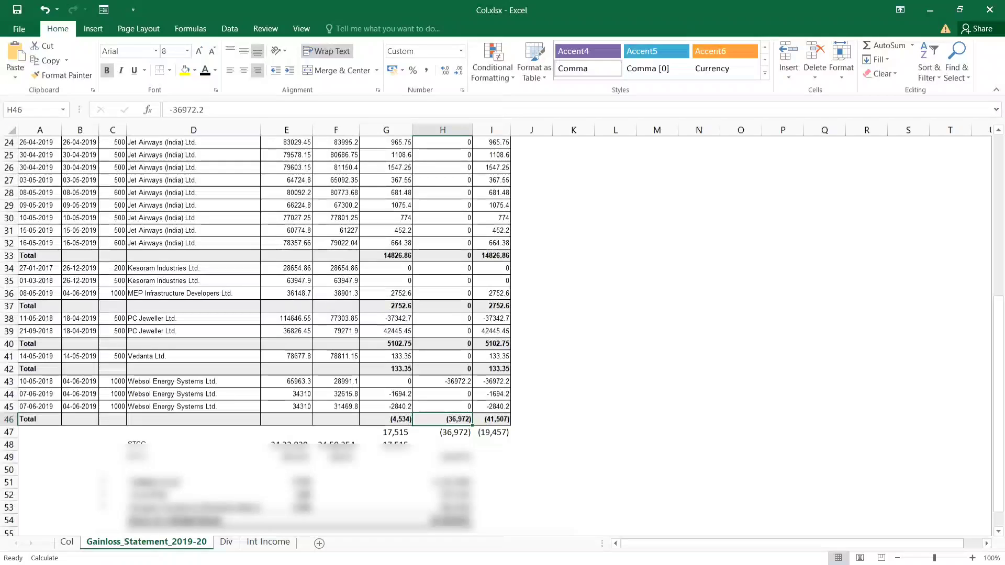
left_click(443, 382)
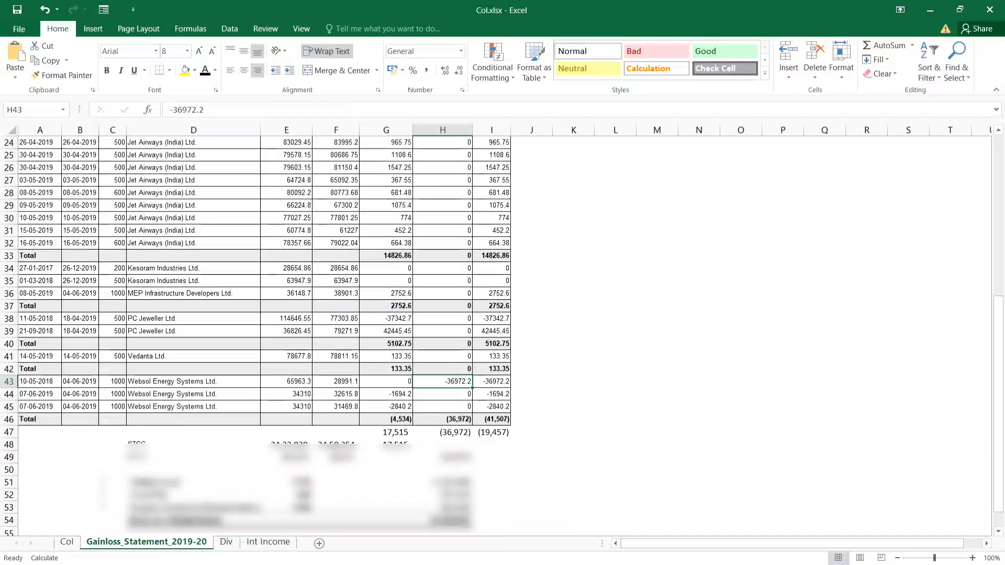
scroll(255, 335, "down", 1)
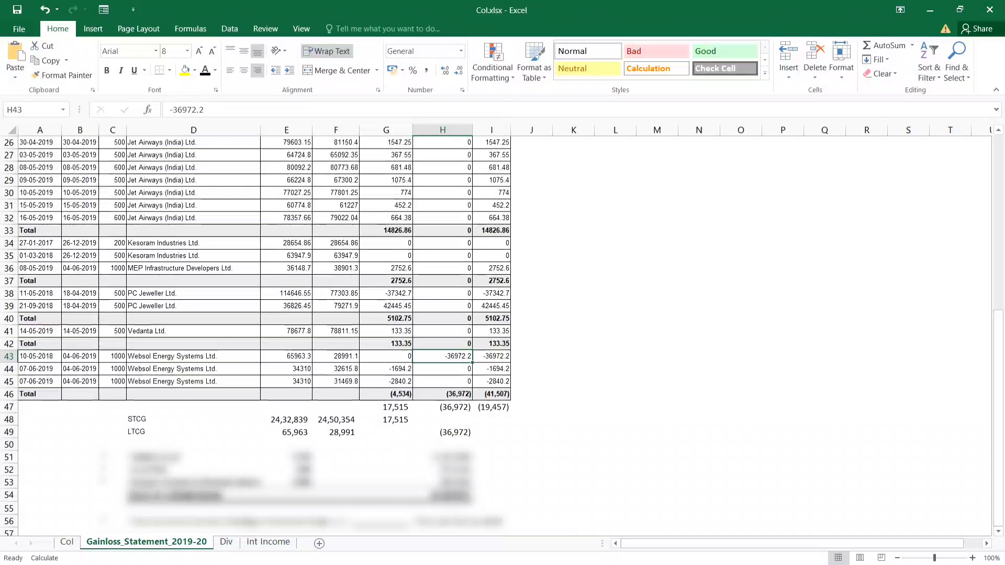
left_click(40, 357)
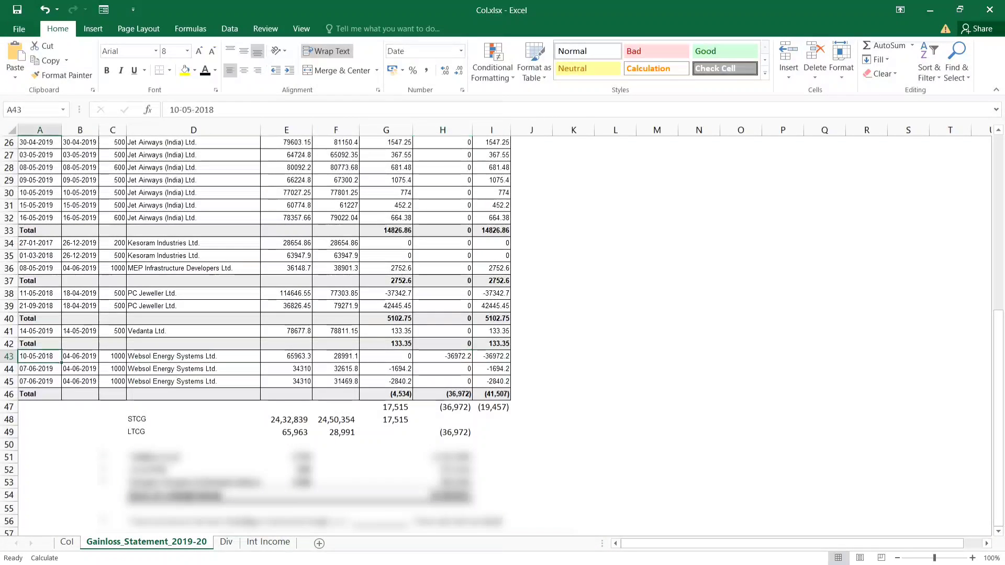
left_click(81, 357)
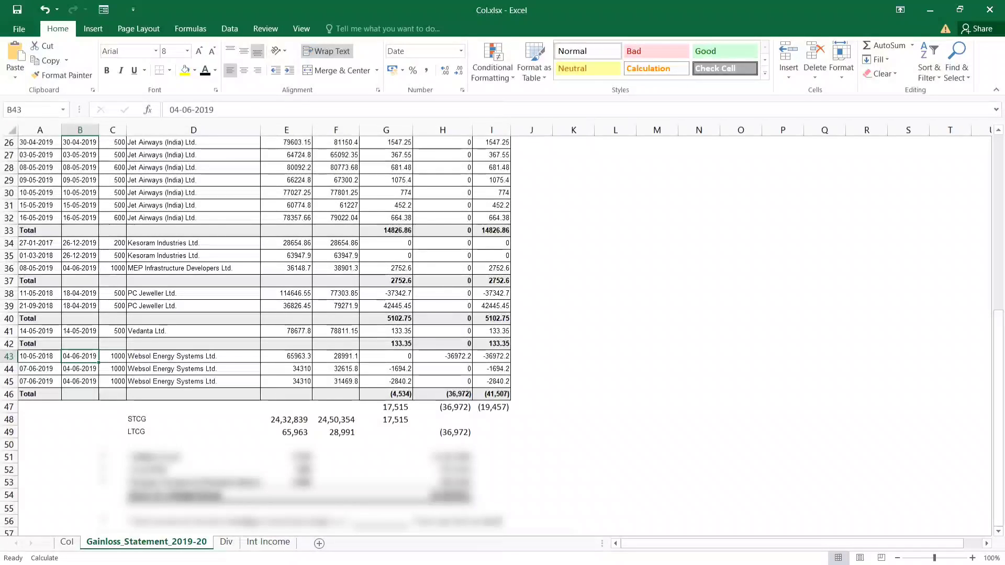
Hide rows 50 to 56 below the STCG and LTCG summary on the Gainloss_Statement_2019-20 sheet.
left_click(387, 407)
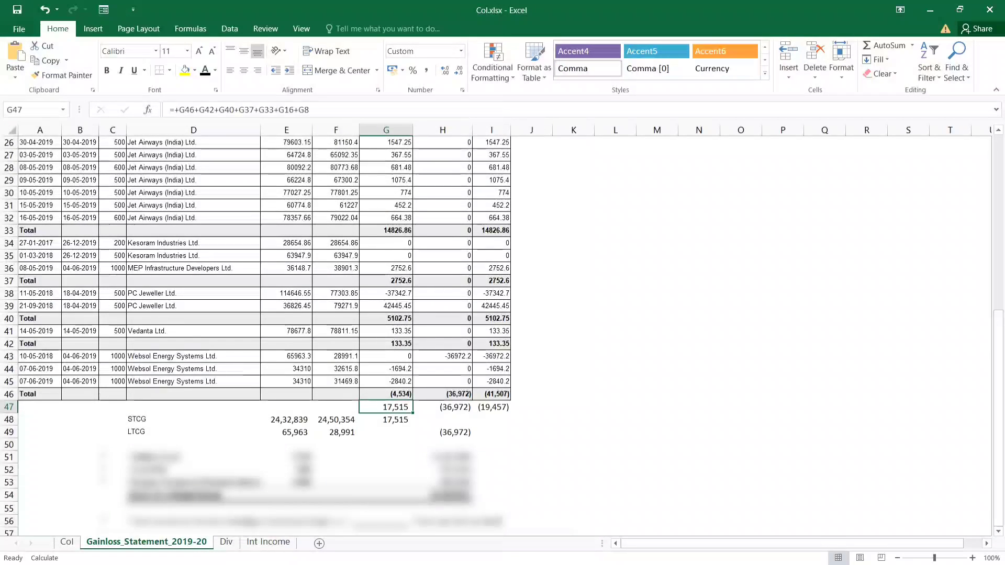
key("Down")
key("Down")
key("Down")
key("shift+Down")
key("shift+Down")
key("shift+Down")
key("shift+Down")
key("shift+Down")
key("shift+Down")
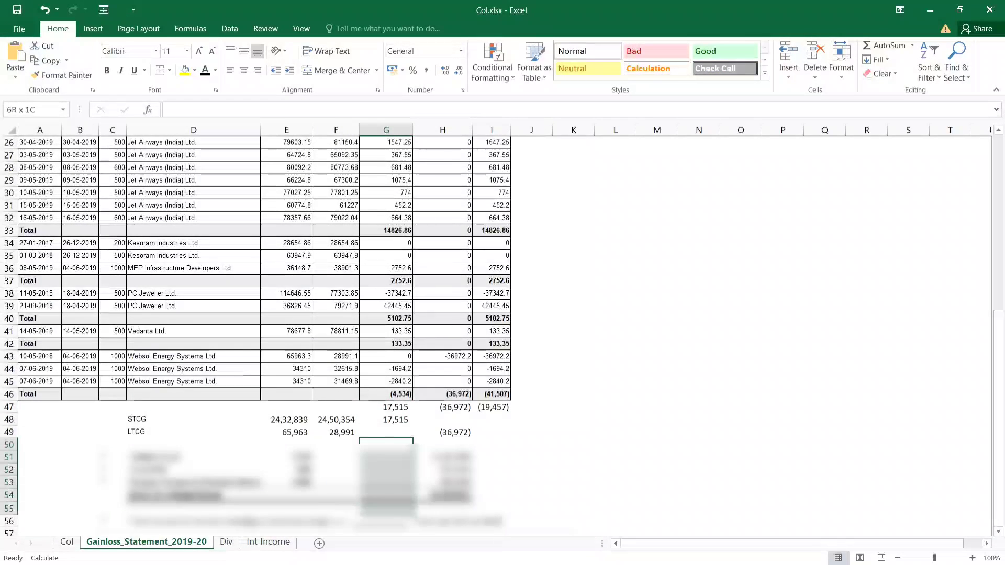
key("ctrl+9")
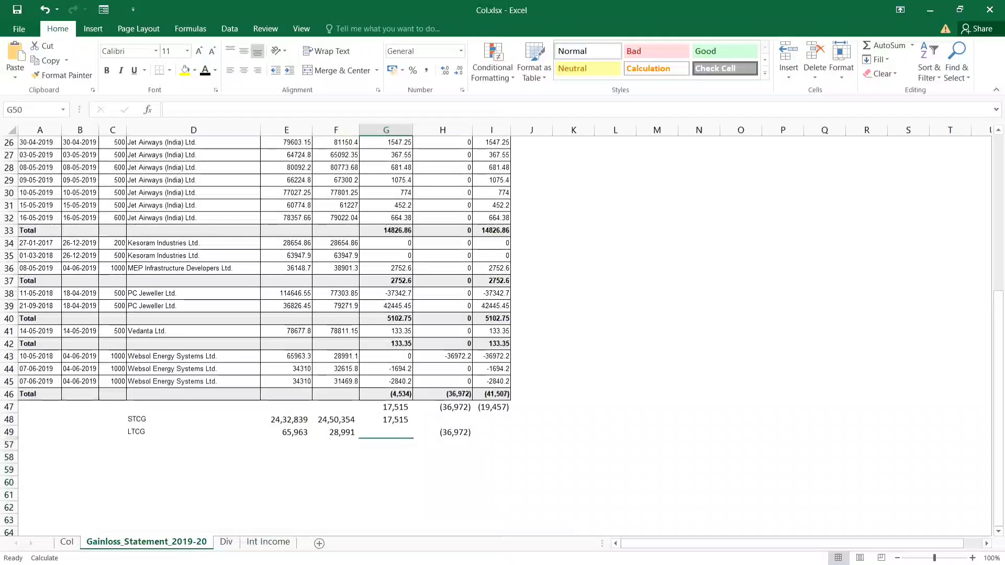
Inspect the formulas behind the STCG cost and proceeds in E48 and F48.
key("Up")
key("Up")
key("Up")
key("Down")
key("Down")
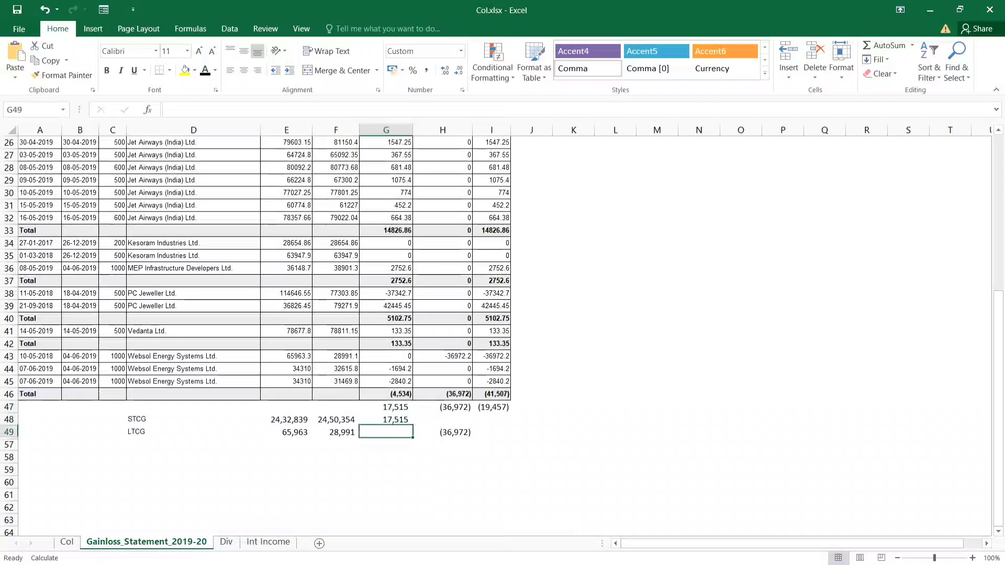
key("Up")
key("Left")
key("Left")
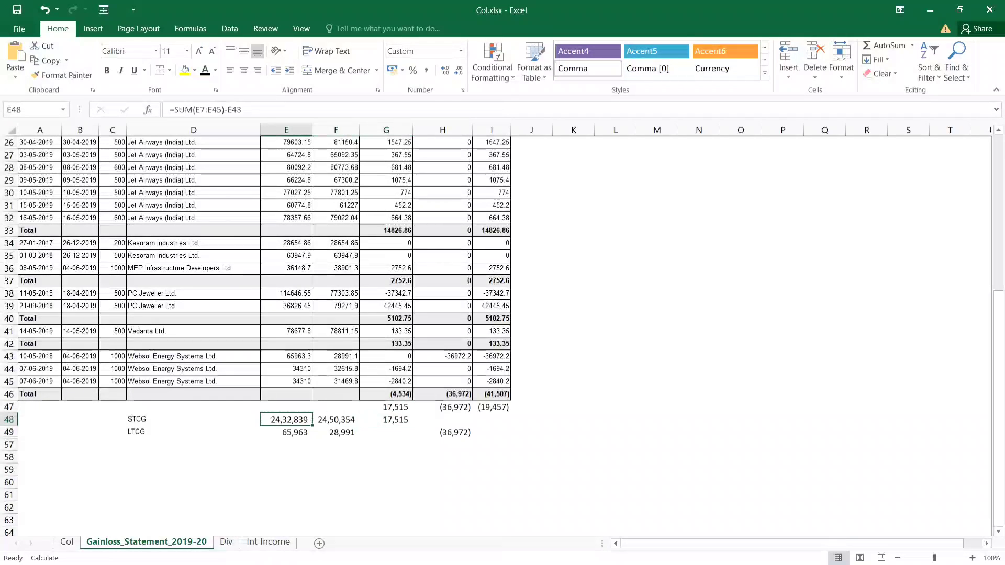
key("F2")
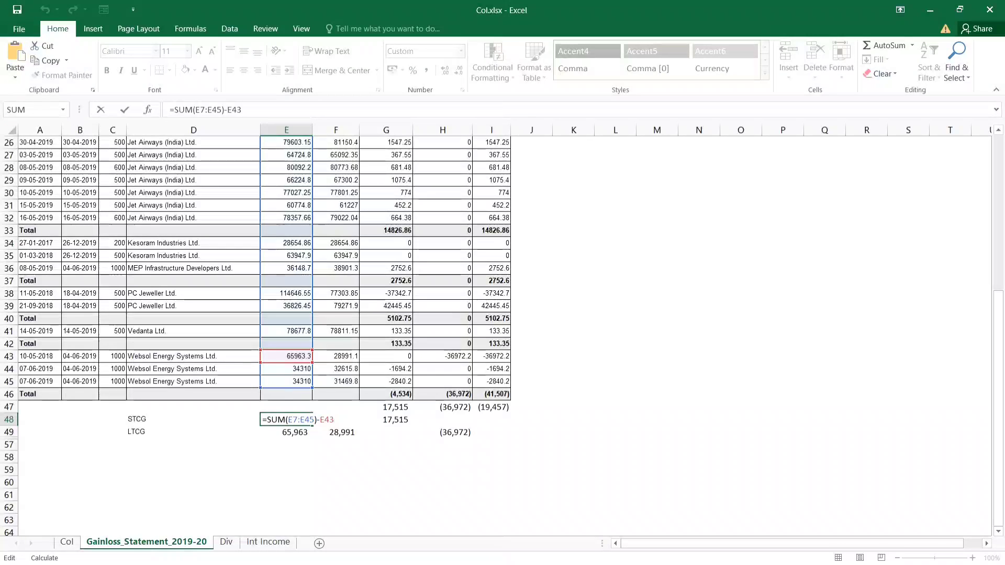
key("ctrl+Return")
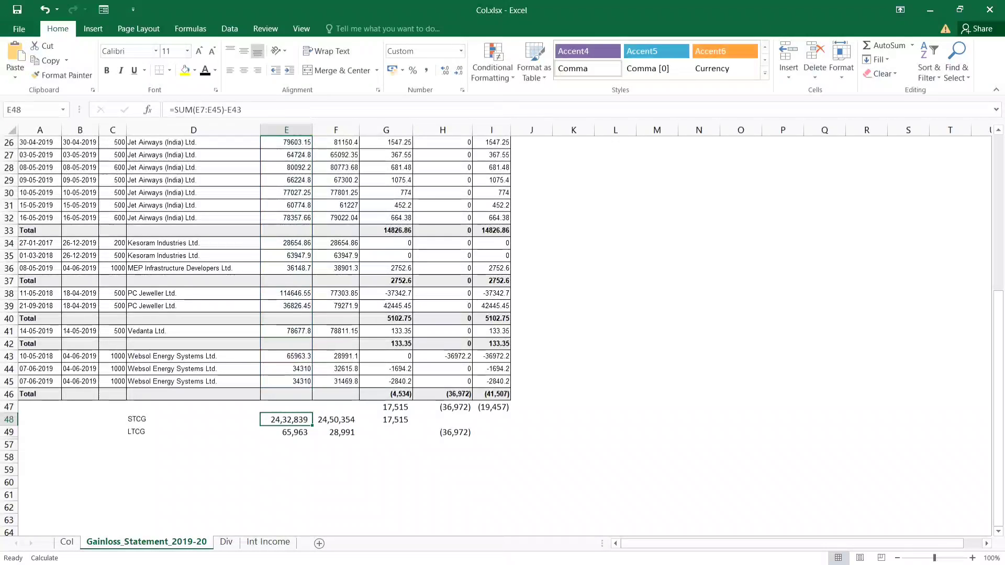
key("Right")
key("F2")
key("Escape")
key("Left")
Trace the cell references of the STCG cost formula in E48 up through the Cost Basis column of the trades.
key("F2")
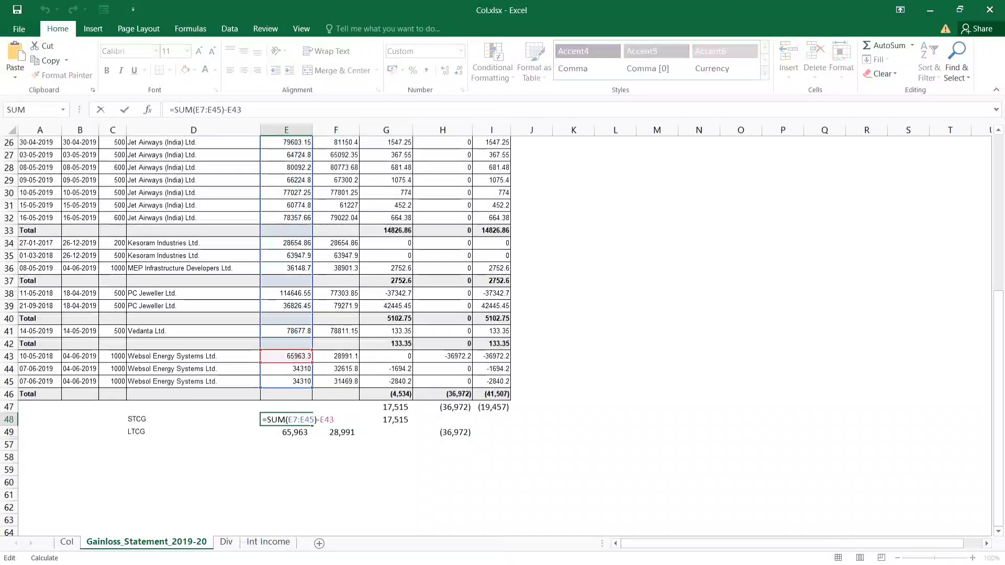
scroll(262, 335, "up", 3)
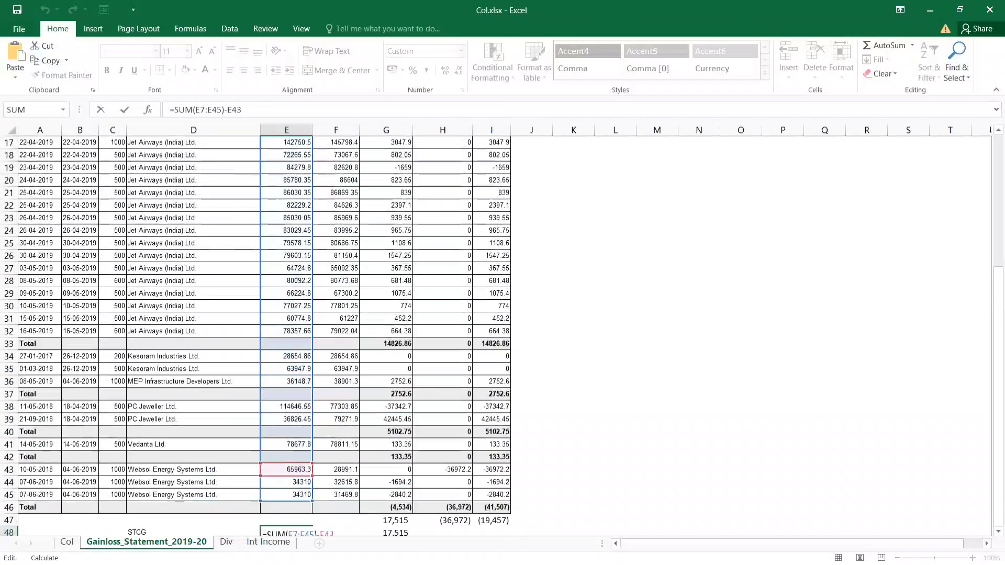
scroll(262, 335, "up", 6)
scroll(262, 335, "down", 6)
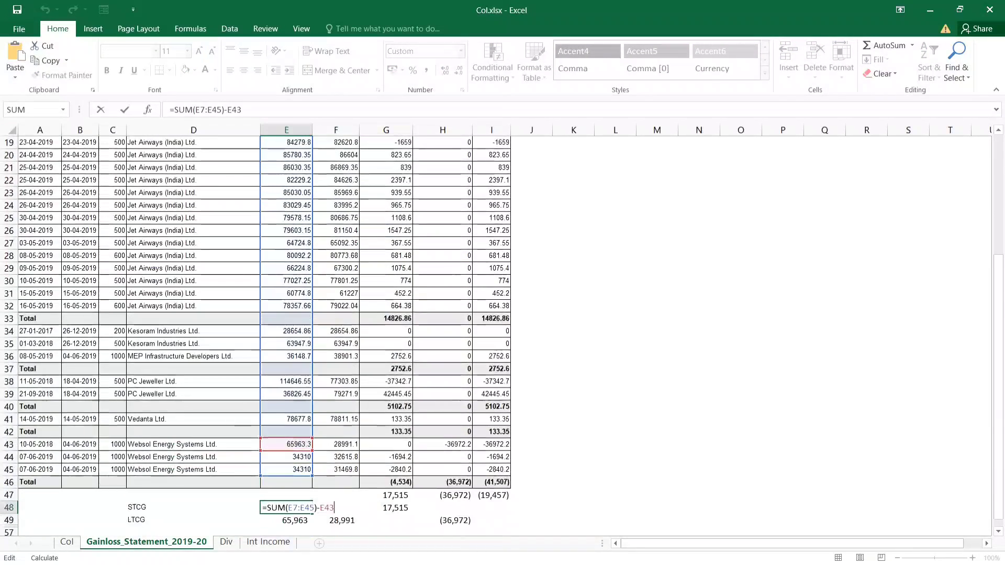
key("Escape")
key("F2")
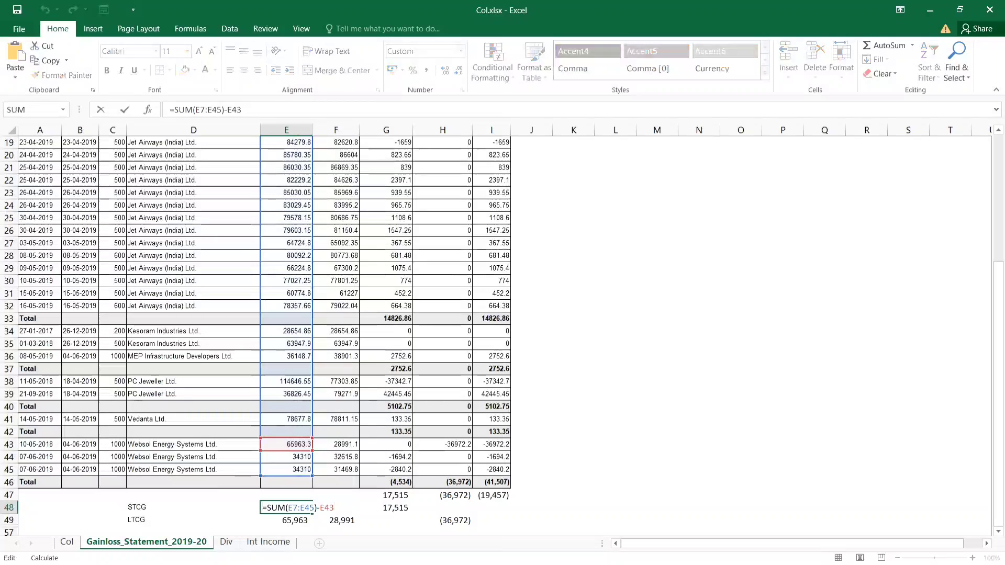
key("Escape")
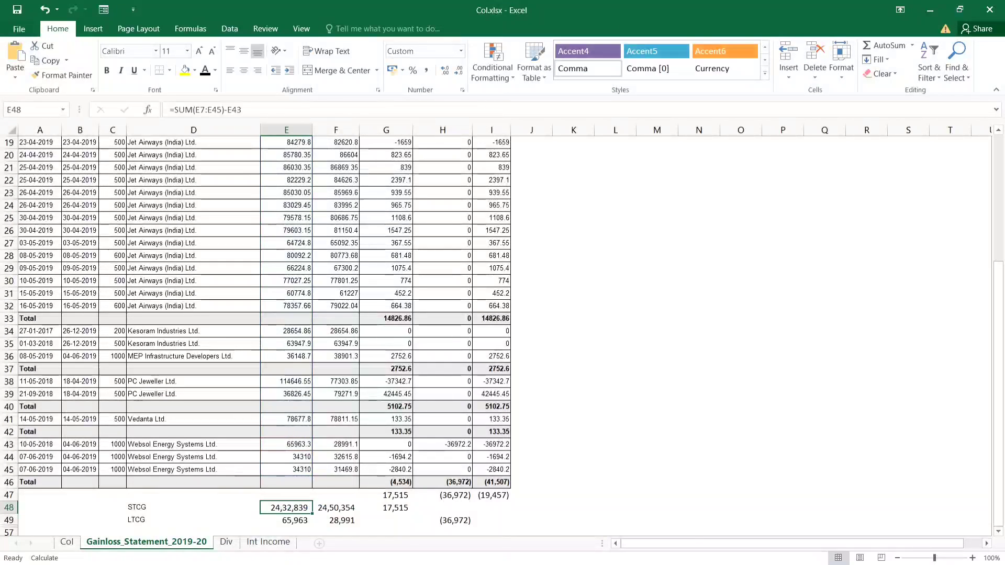
key("F2")
key("Escape")
Check the STCG proceeds formula in F48 and the gain formula in G48 against the less-than-one-year total.
key("Right")
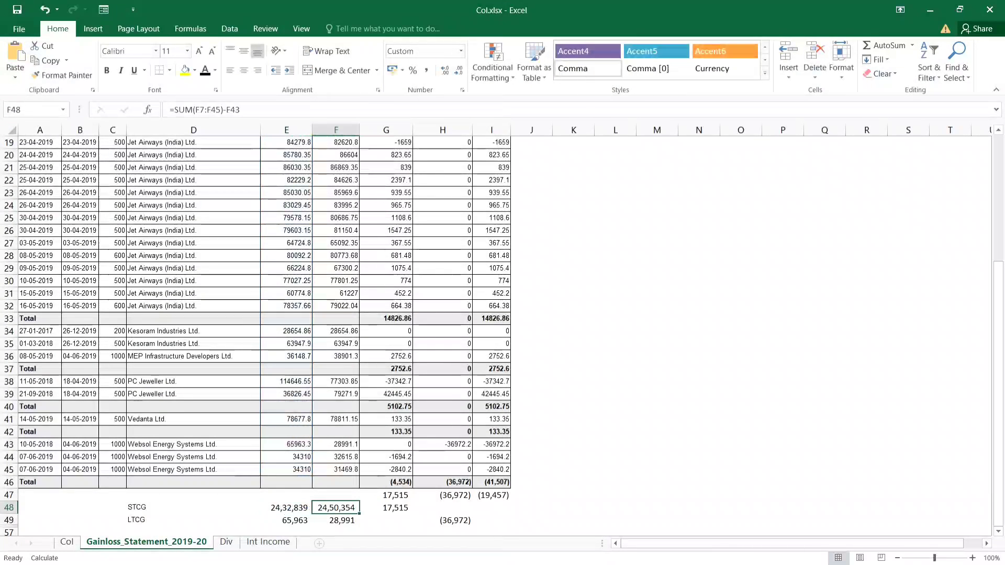
key("F2")
key("Escape")
key("F2")
key("Tab")
key("F2")
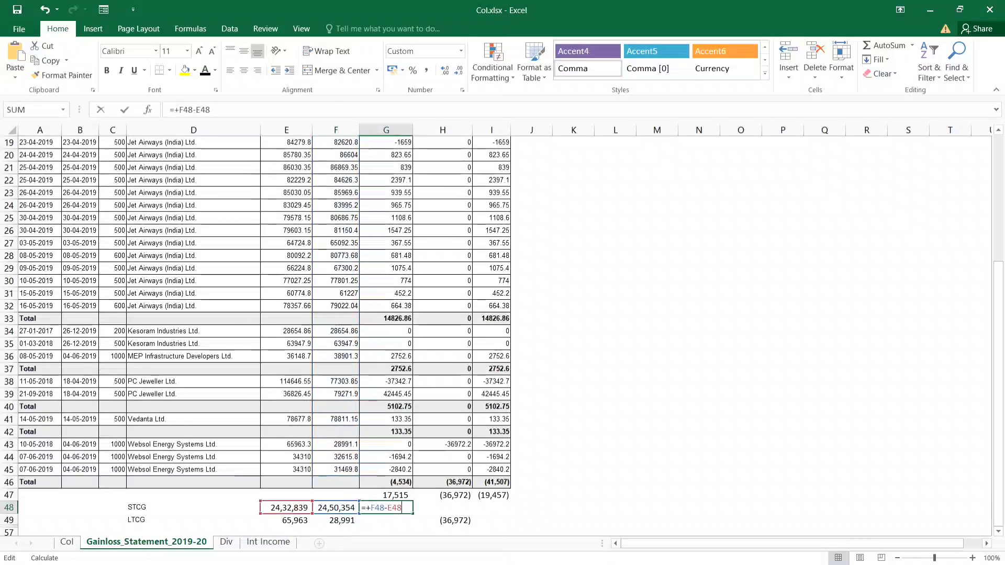
key("Escape")
key("Up")
key("Down")
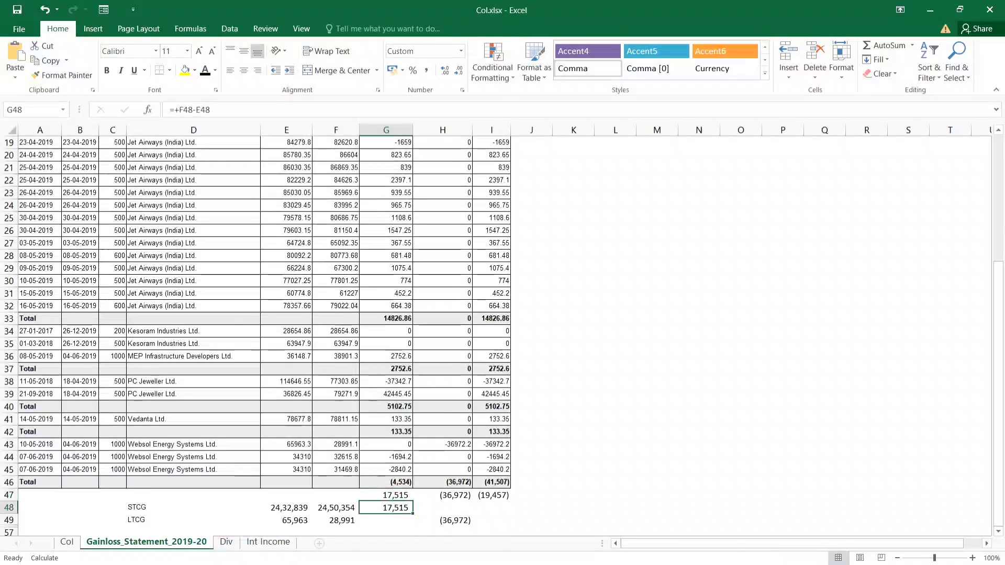
key("F2")
key("Escape")
Inspect the LTCG cost, proceeds and gain formulas in E49, F49 and H49.
key("Down")
key("Left")
key("Left")
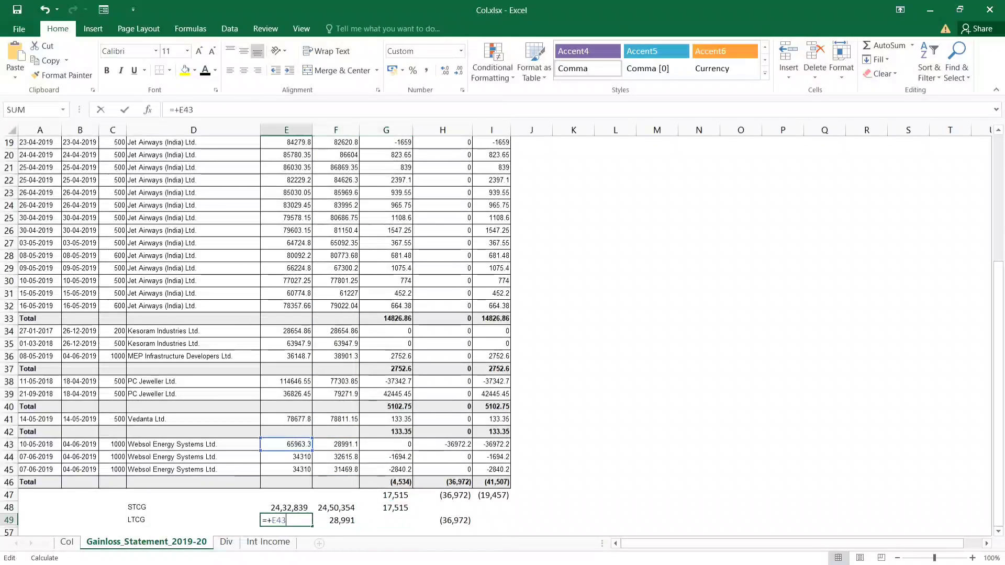
type("=+E43")
key("Right")
key("F2")
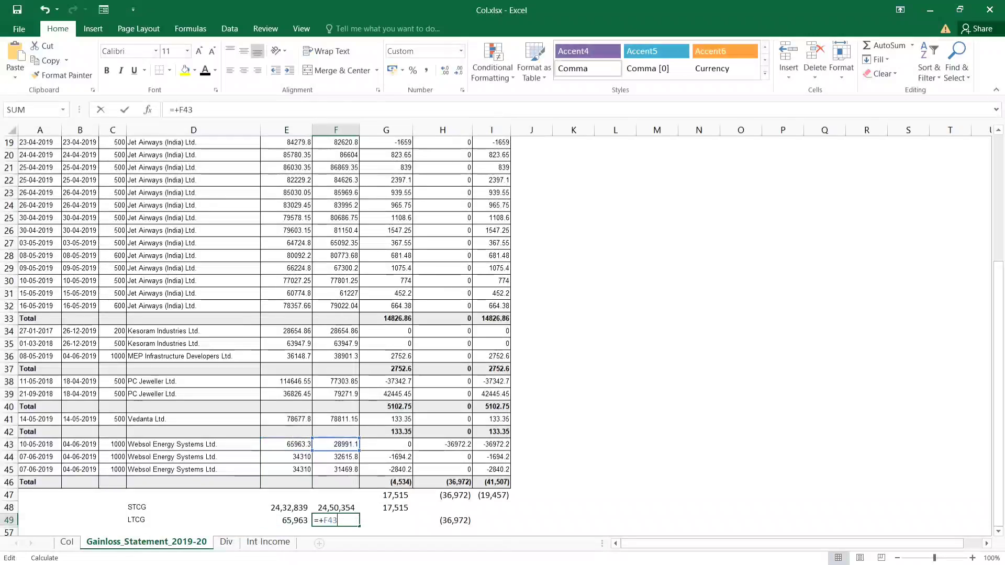
key("Escape")
key("Right")
key("Right")
type("=+F49-E49")
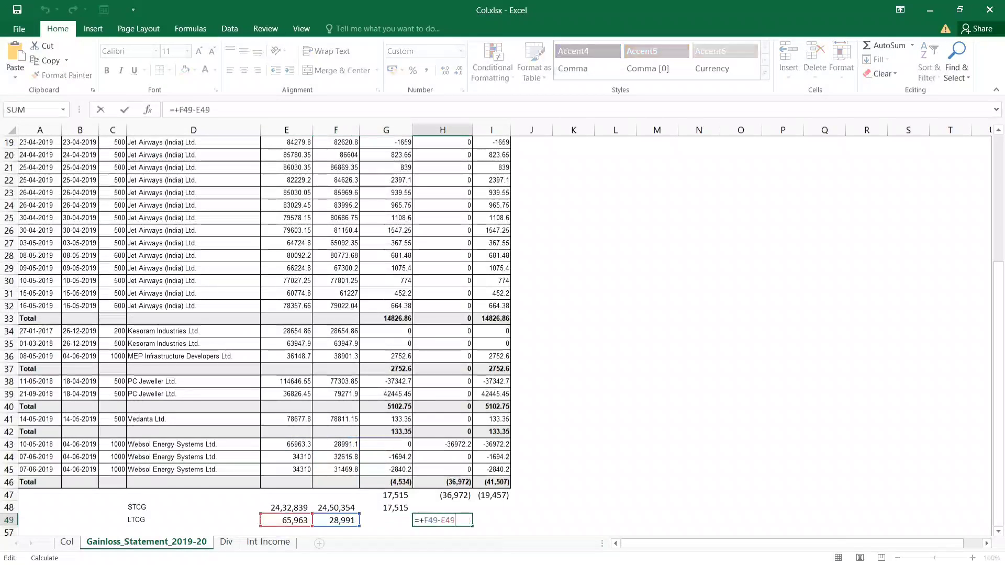
key("ctrl+Return")
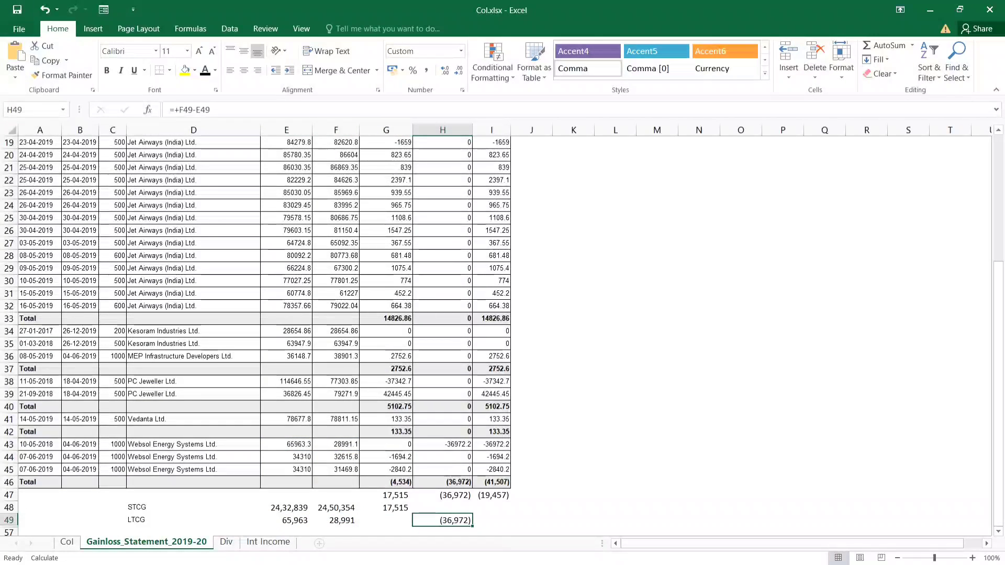
Review the cost and proceeds pairs of the STCG and LTCG rows in E48:F49.
key("Left")
key("Left")
key("Left")
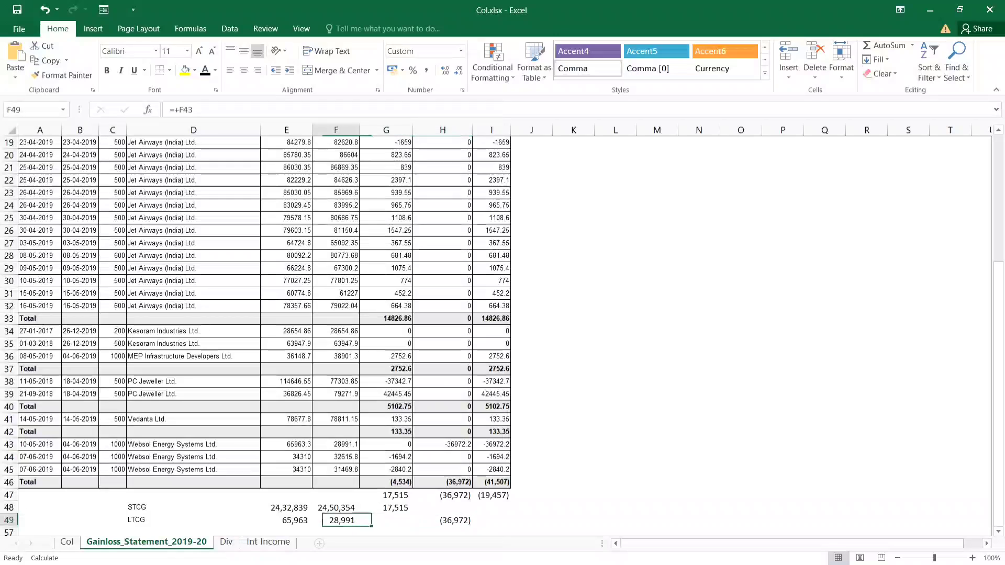
key("Up")
key("shift+Right")
key("Down")
key("shift+Right")
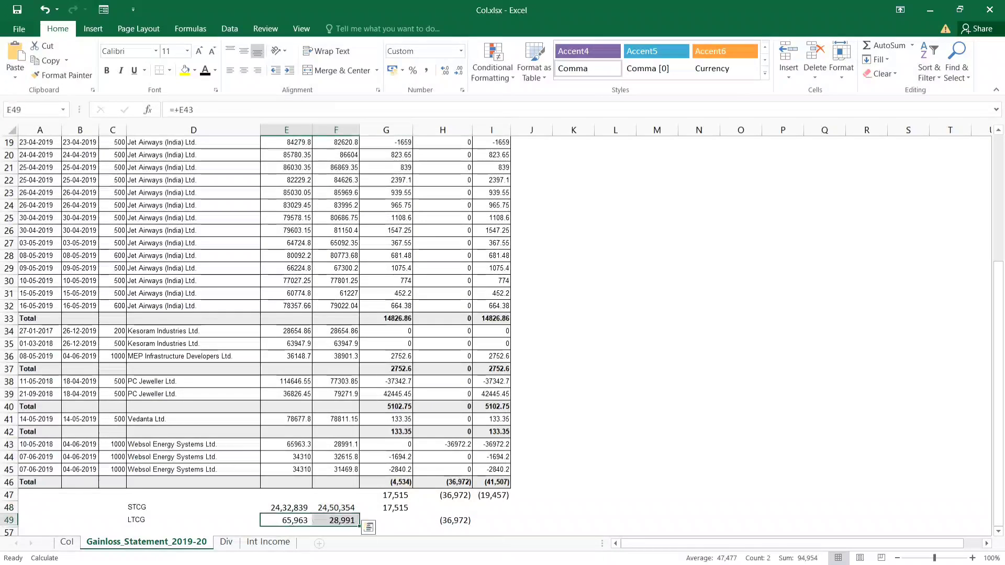
key("Up")
key("shift+Right")
key("Down")
key("shift+Right")
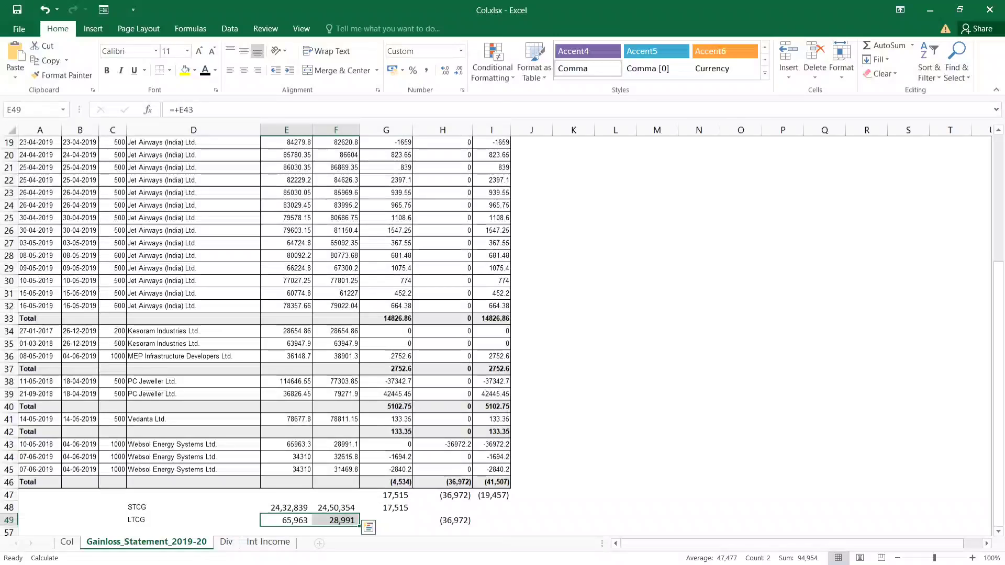
Review the resulting short-term and long-term gain figures together in G48:H49.
key("Right")
key("Right")
key("Up")
key("shift+Right")
key("shift+Down")
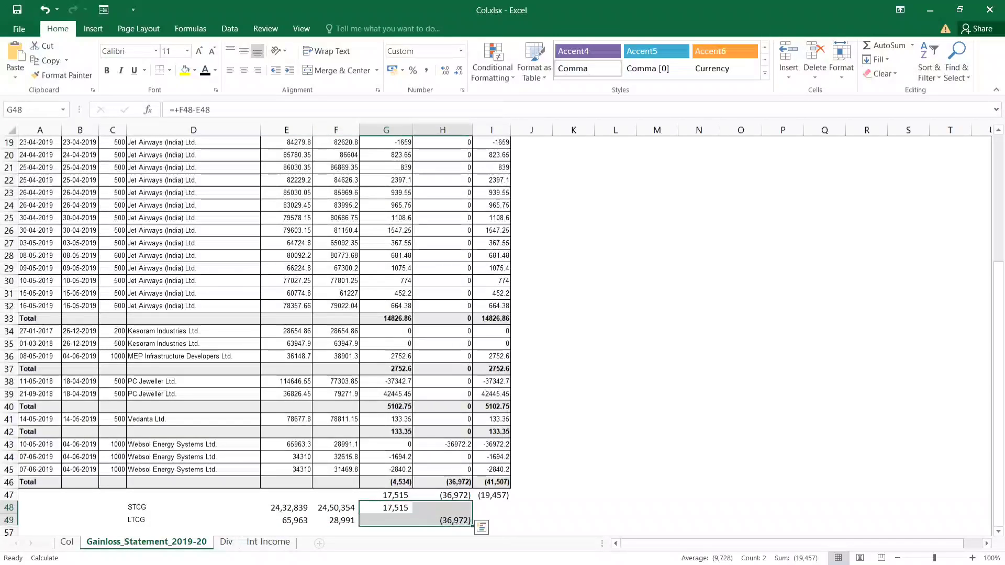
Switch to the Bank statement-converted workbook and examine the TD numbers and Net Int Paid / Credited amounts on Table 4.
key("alt+Tab")
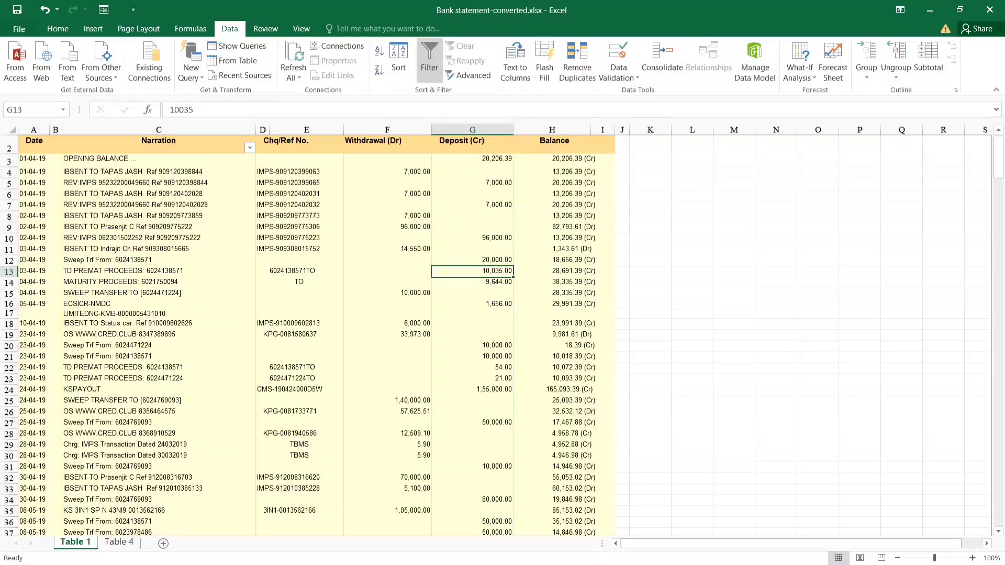
key("ctrl+Page_Down")
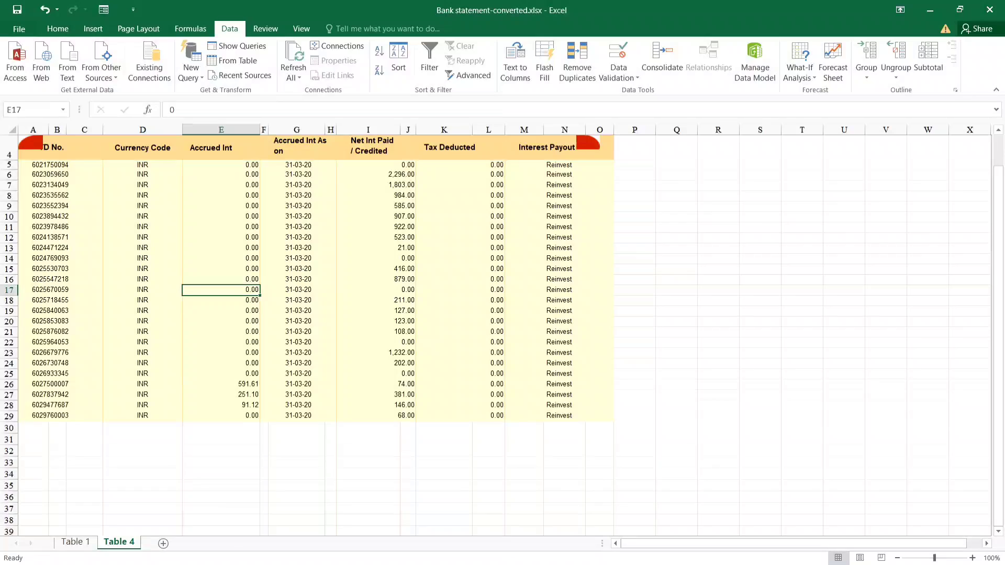
left_click_drag(51, 165, 51, 429)
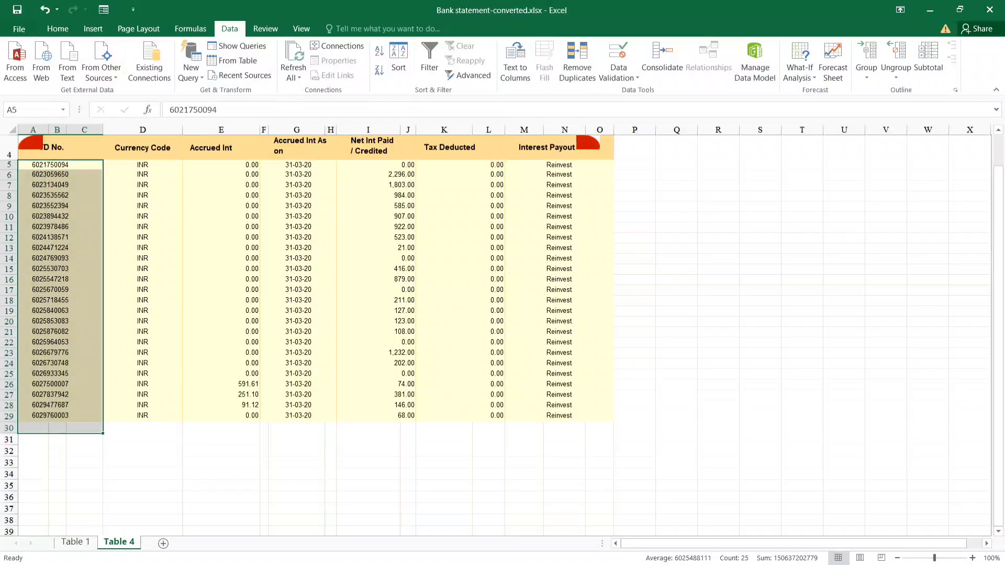
left_click_drag(388, 165, 388, 416)
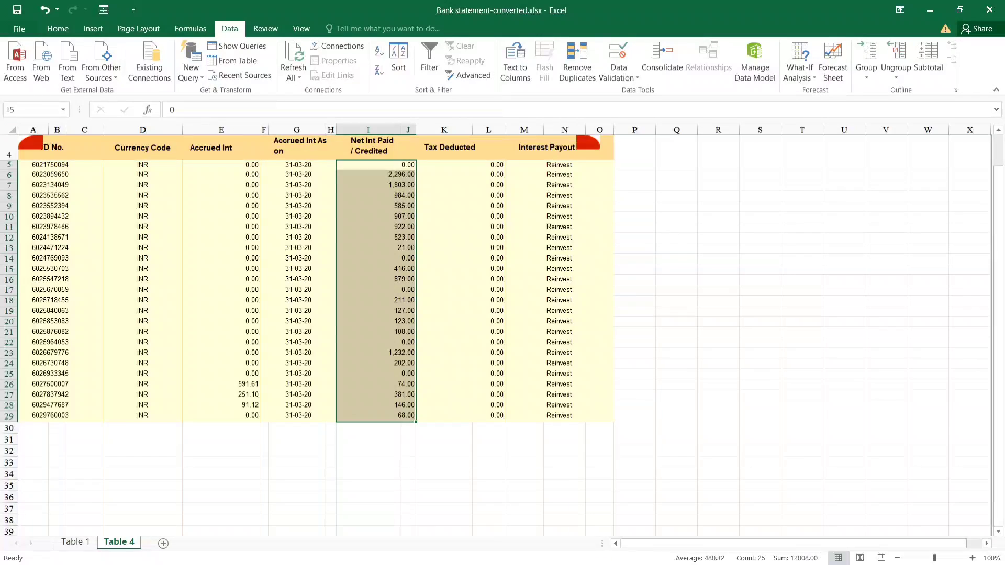
left_click(368, 429)
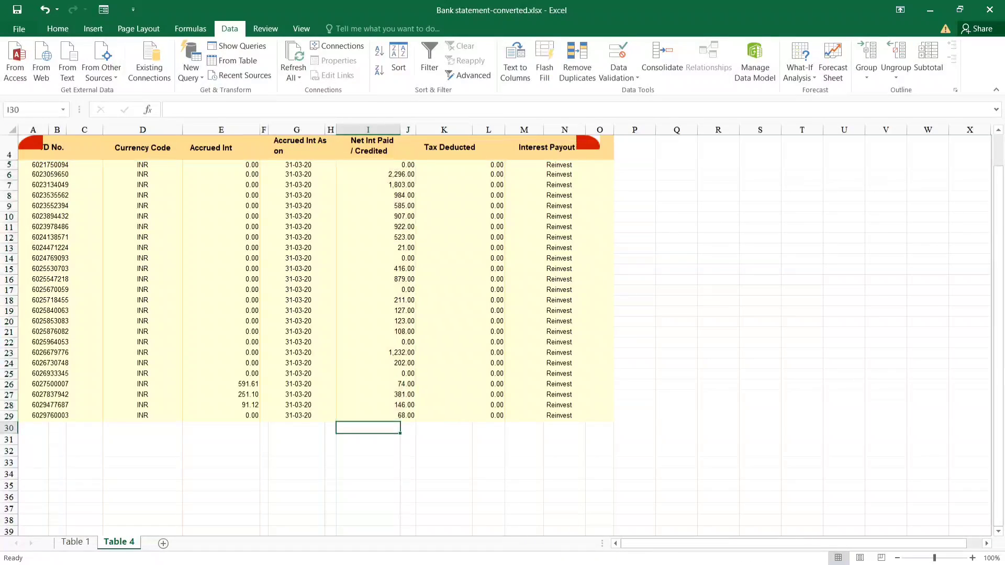
Total the Net Int Paid / Credited column on Table 4 with a SUM of I5:J29 in I30.
left_click_drag(374, 416, 375, 406)
left_click(368, 428)
key("Home")
key("Right")
key("Right")
key("Right")
key("Right")
key("Right")
key("Right")
key("Right")
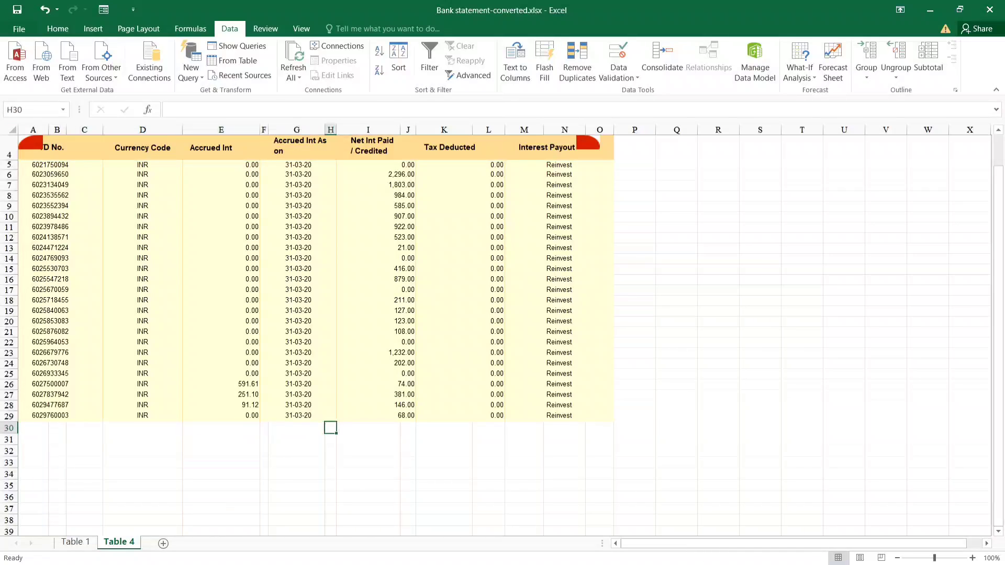
key("Right")
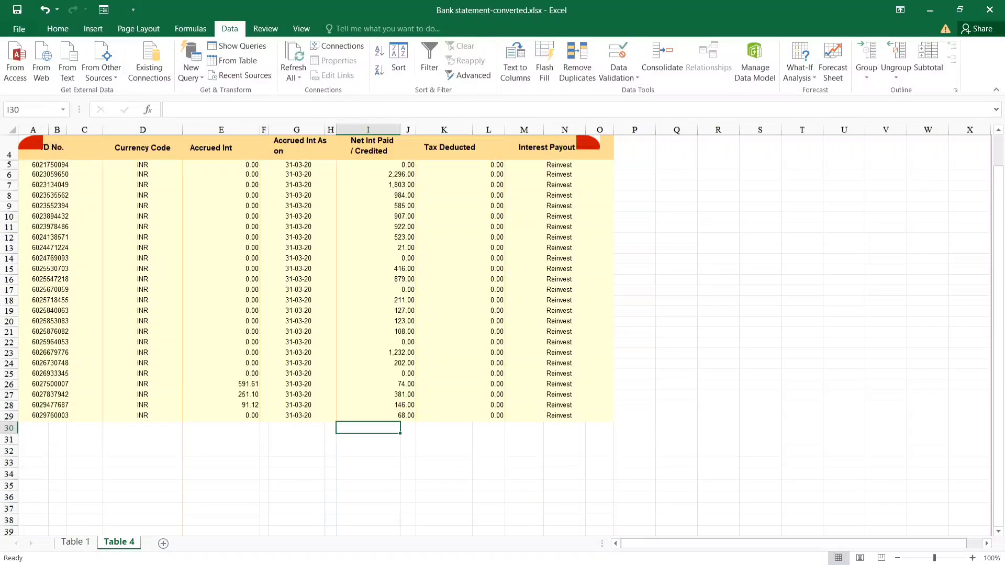
key("alt+equal")
key("ctrl+Return")
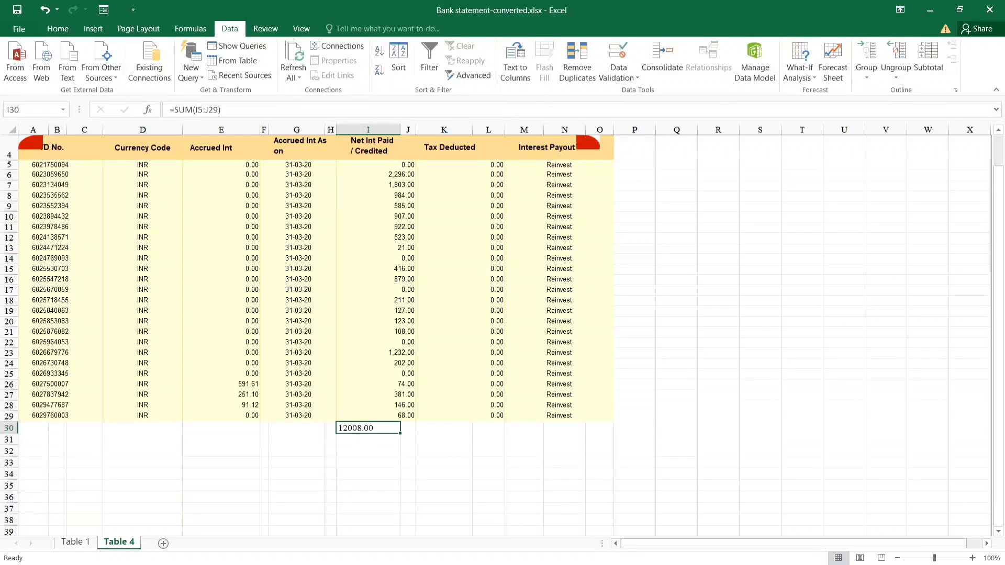
Copy the TD number in A23 of Table 4, the deposit with 1,232.00 net interest.
key("Up")
key("Up")
key("Up")
key("Up")
key("Up")
key("Up")
key("Up")
key("Down")
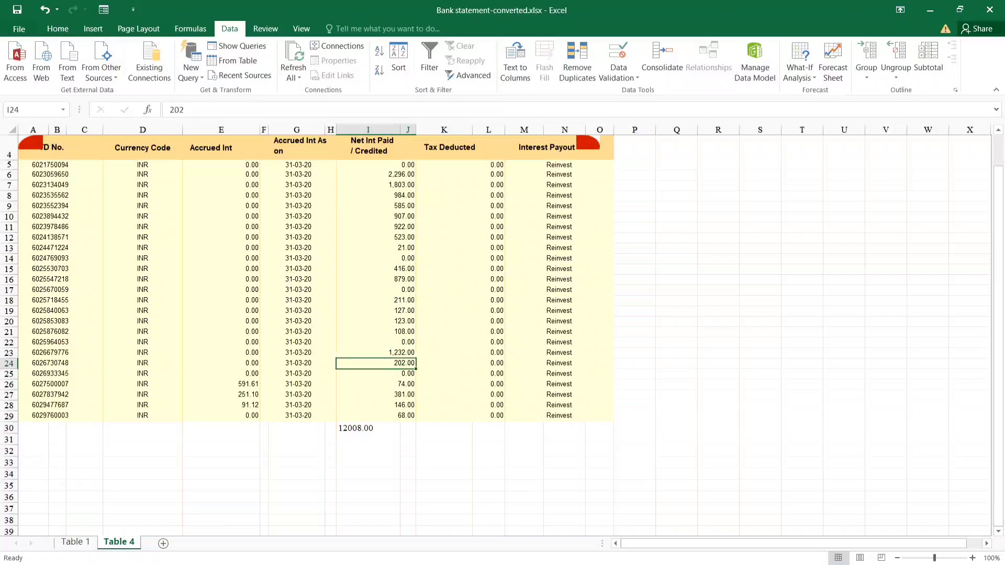
key("Up")
key("Left")
key("Left")
key("Left")
key("Left")
key("Left")
key("Left")
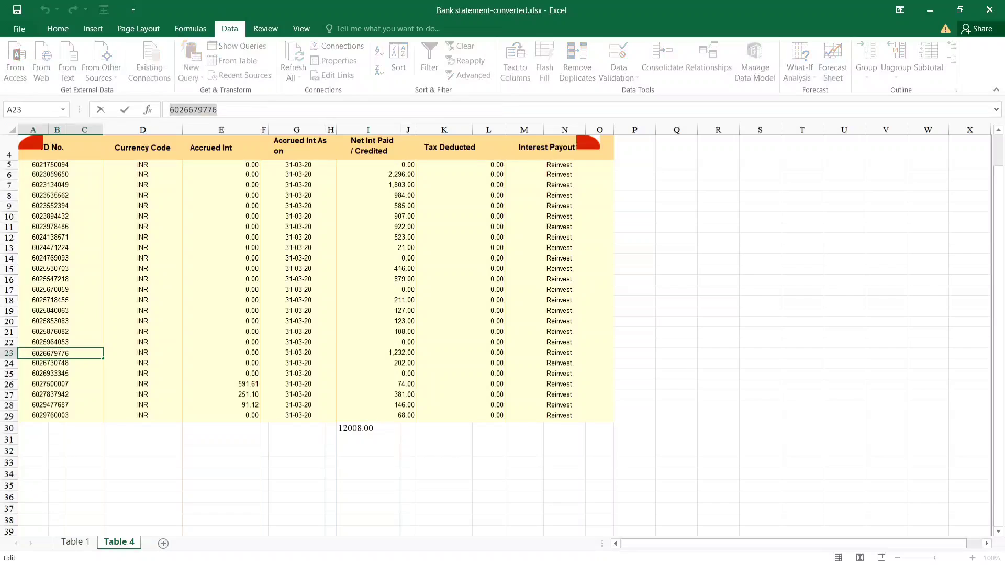
Find the copied TD number among the statement entries on Table 1.
left_click(75, 542)
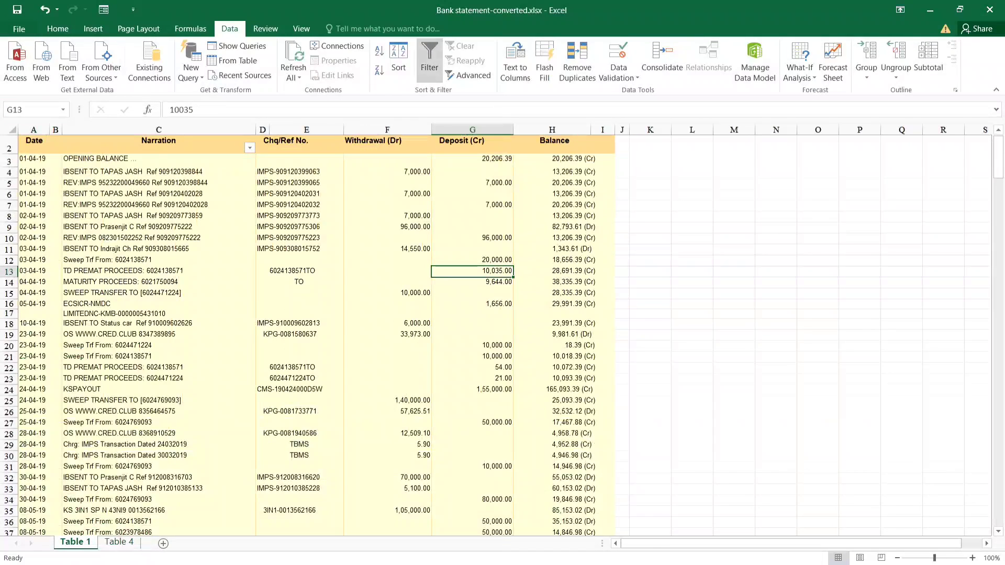
key("ctrl+f")
key("ctrl+v")
key("Return")
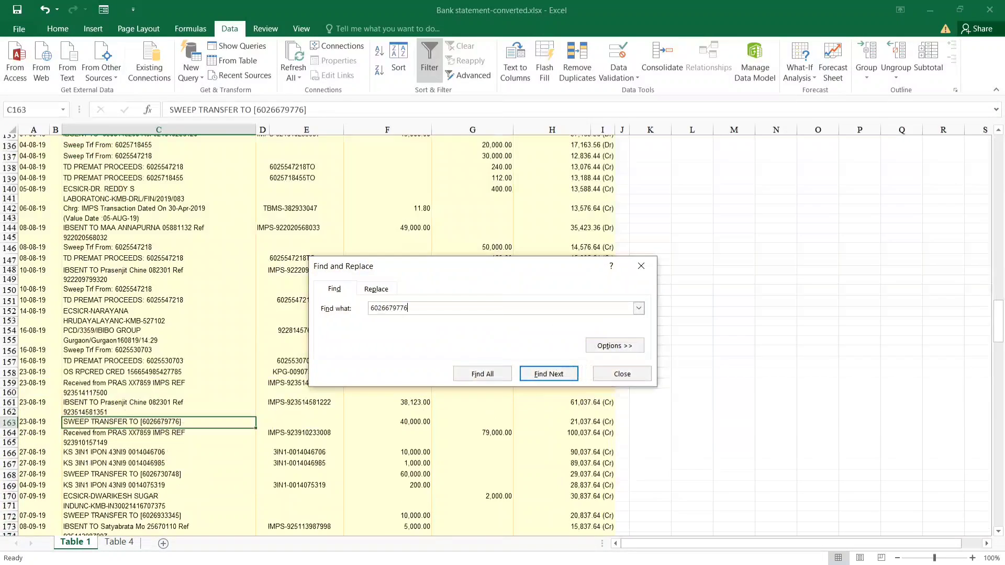
scroll(314, 335, "down", 3)
key("Escape")
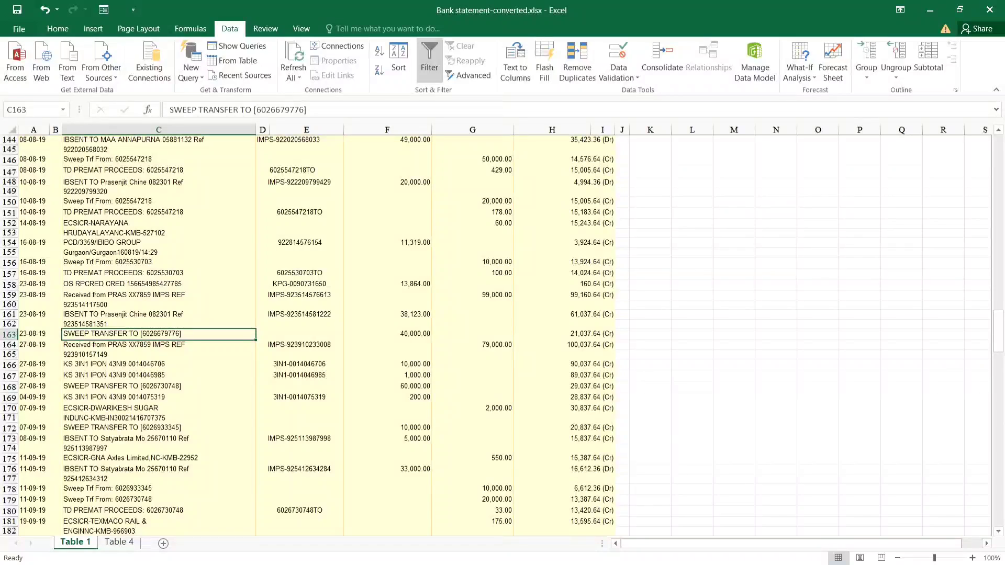
Find the next entry for the same TD number and examine the withdrawal and deposit amounts in its row.
key("ctrl+f")
key("Return")
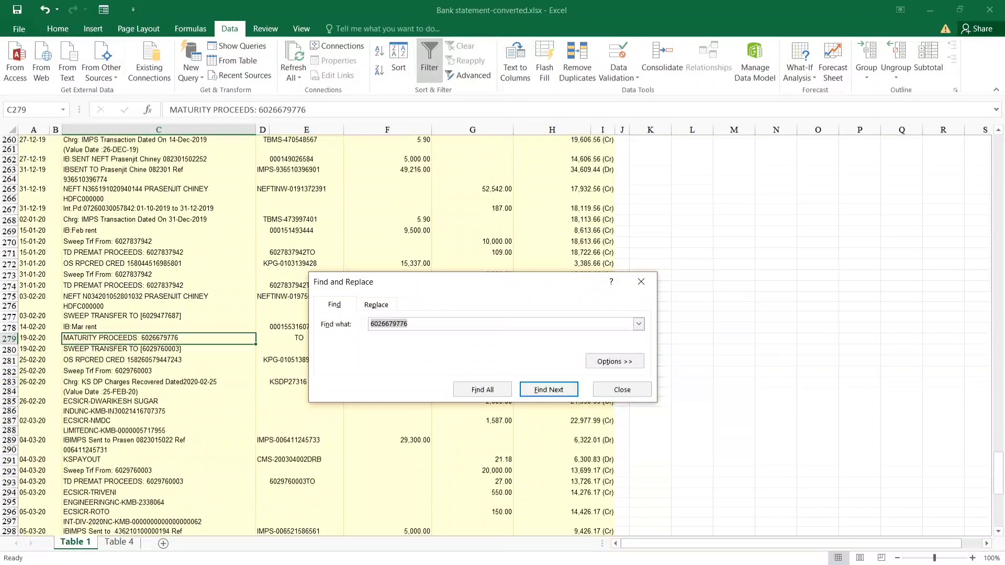
key("Escape")
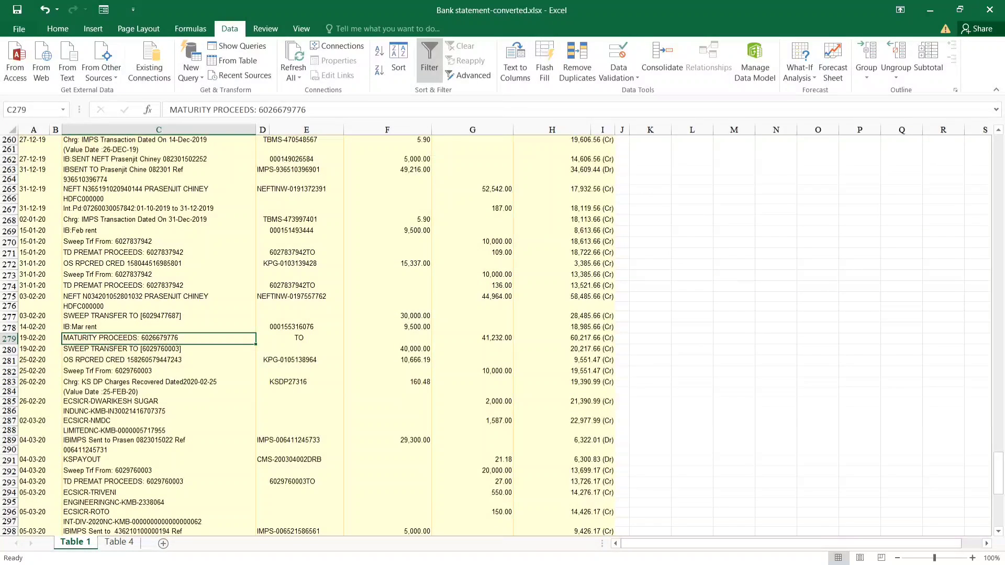
key("Right")
key("Right")
key("Right")
key("Left")
key("Left")
key("Right")
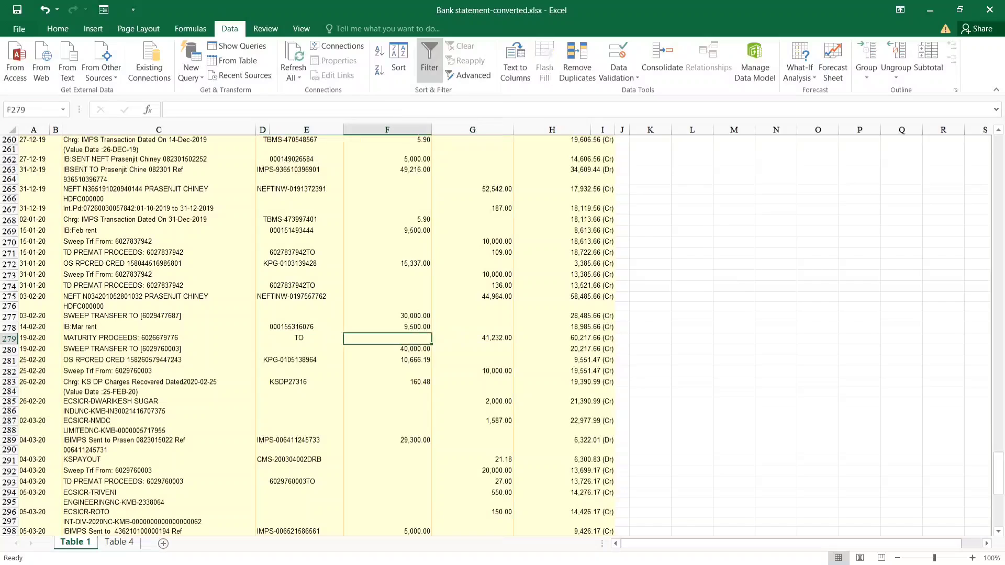
Copy the searched TD number and filter the Narration column of Table 1 by it.
key("ctrl+f")
key("ctrl+c")
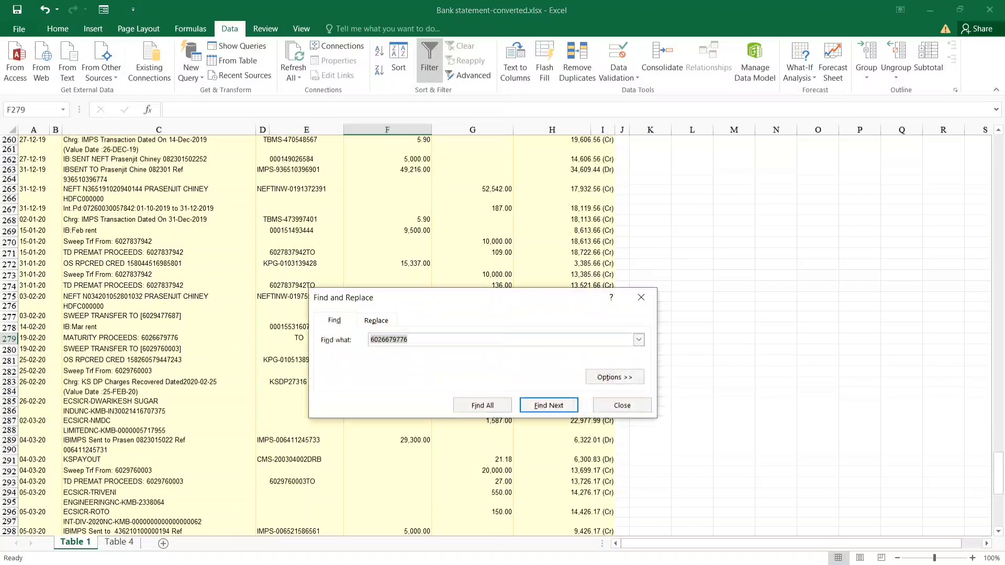
key("Escape")
key("Left")
key("Left")
key("Left")
key("Left")
key("Up")
key("Up")
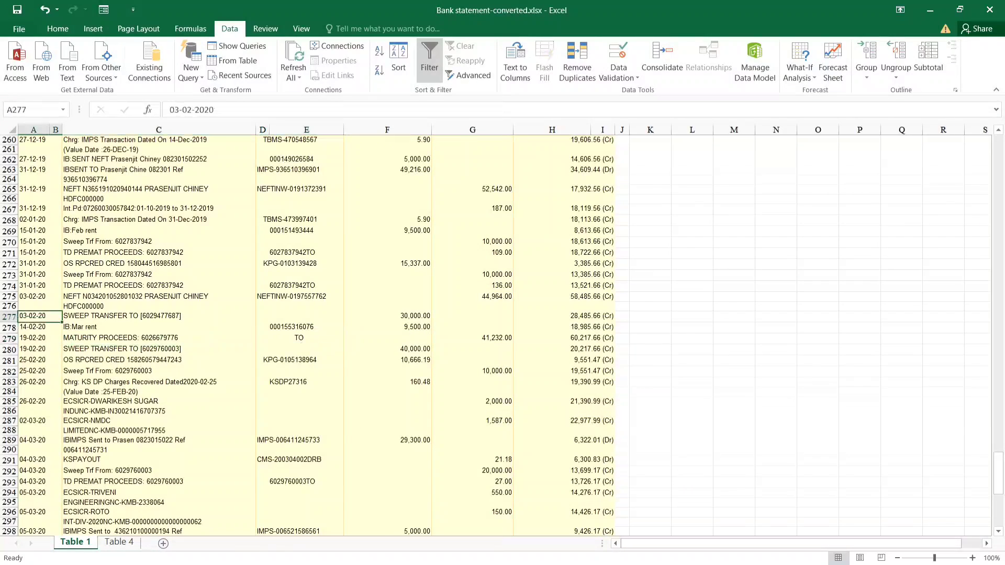
key("Right")
key("Right")
key("ctrl+Up")
key("alt+Down")
key("Down")
key("Down")
key("Down")
key("Down")
key("Down")
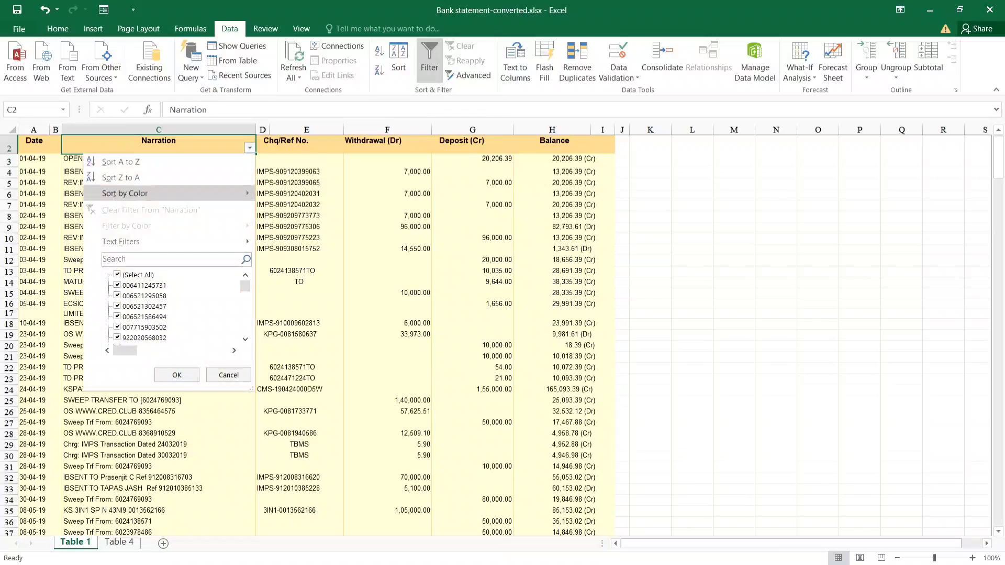
key("ctrl+v")
key("Return")
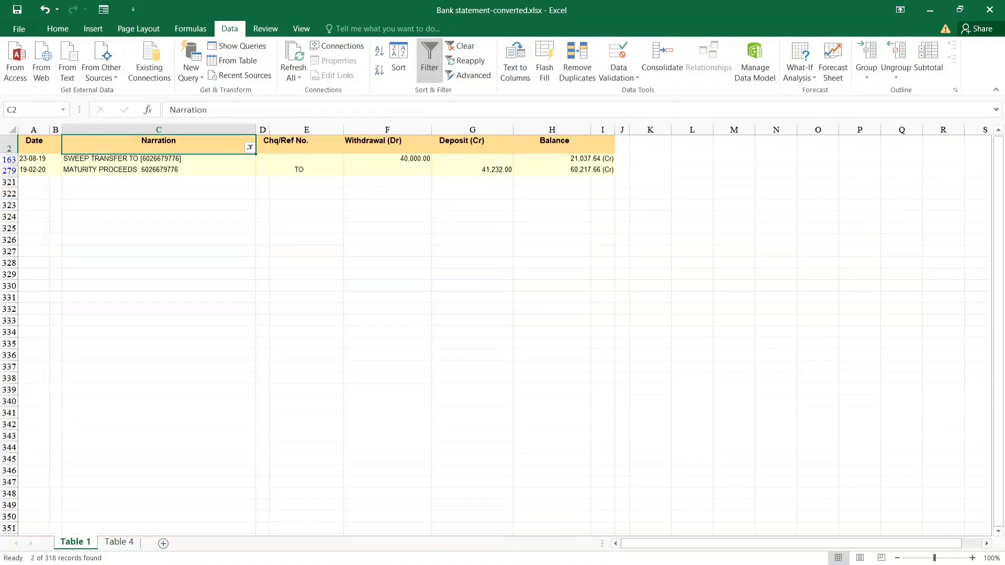
Review the sweep transfer withdrawal in F163 and the maturity proceeds deposit in G279 of the filtered entries.
key("Down")
key("Right")
key("Right")
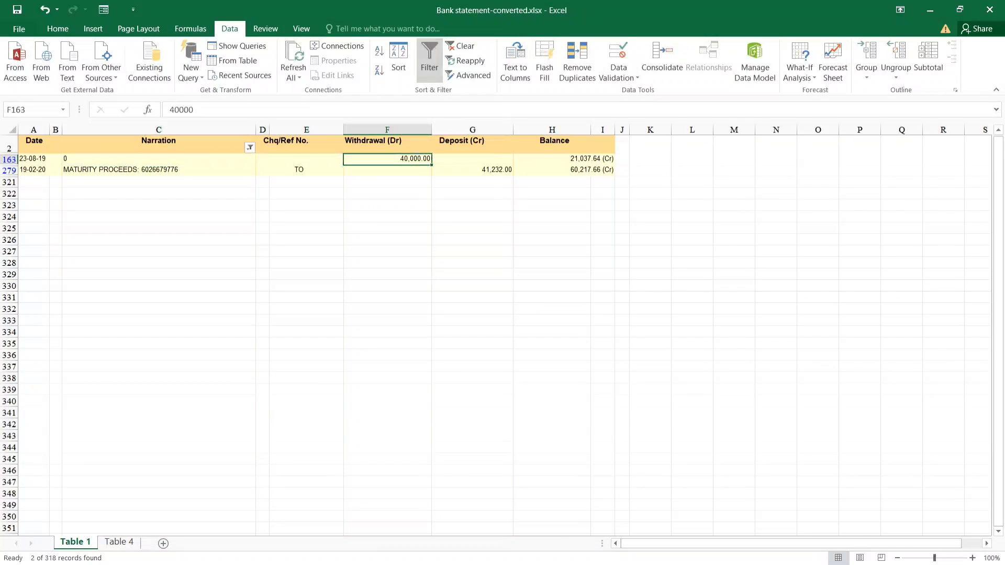
key("Left")
key("Right")
key("Right")
key("Left")
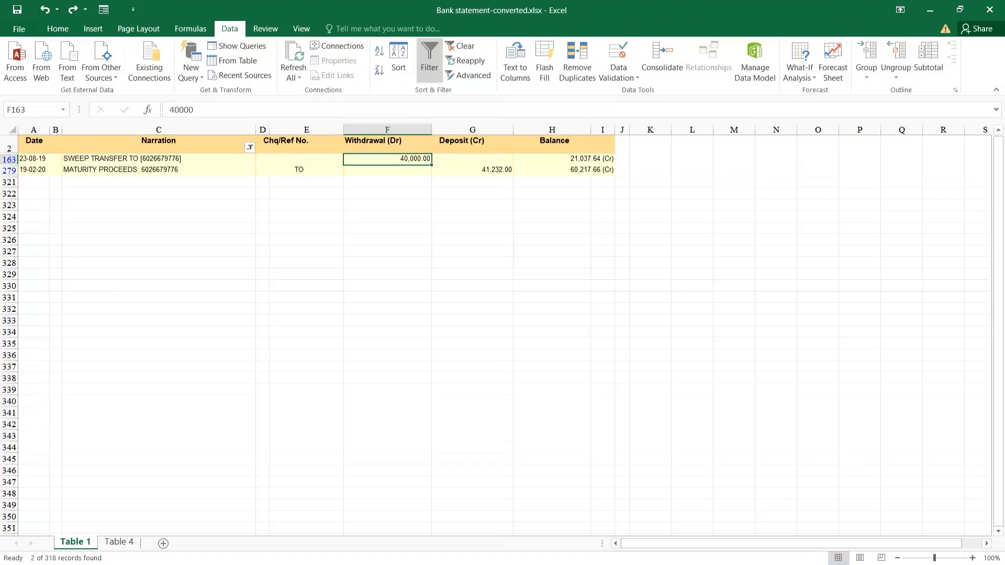
key("Left")
key("Right")
key("Down")
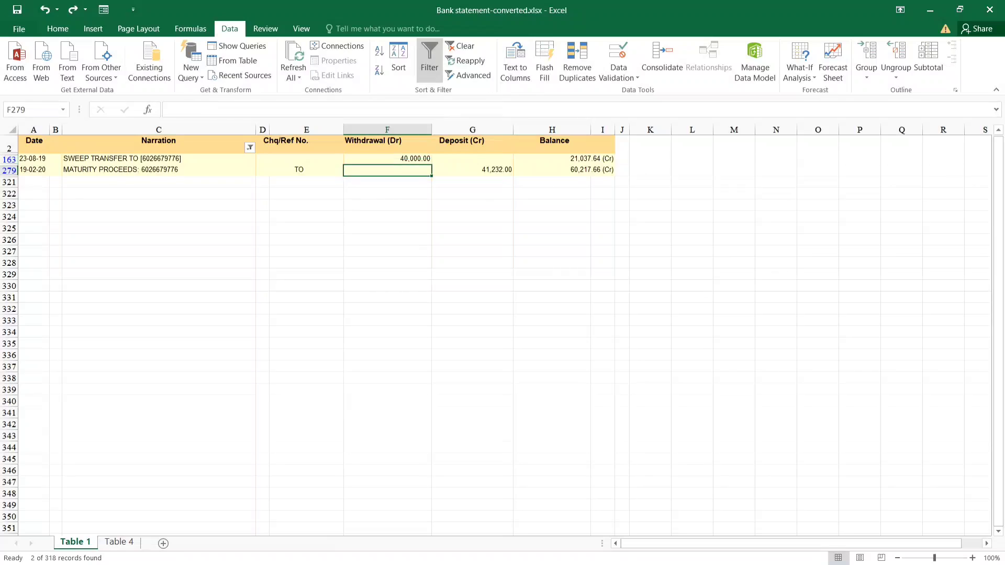
key("Up")
key("Down")
key("Right")
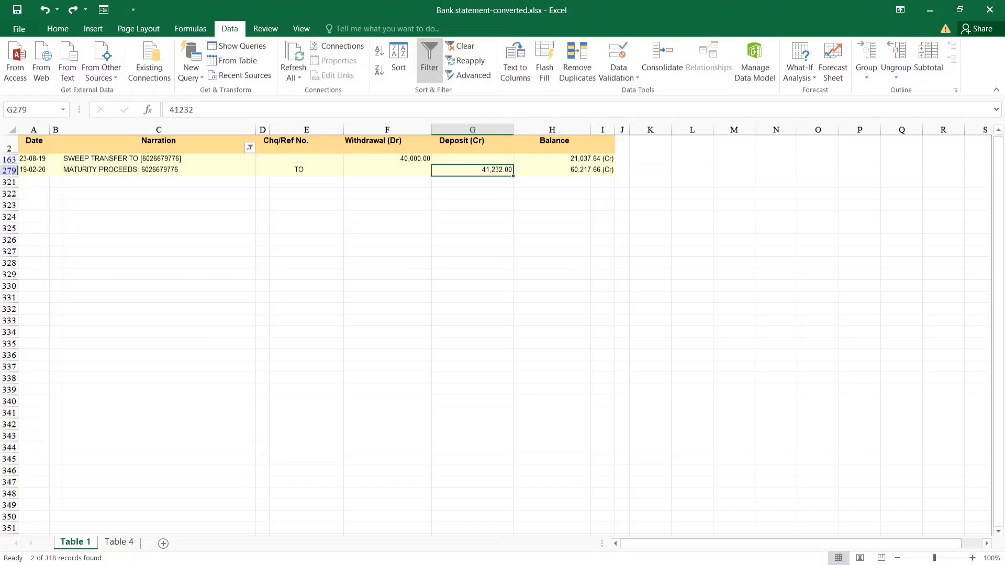
Compare the deposit's interest in I23 of Table 4, check the sum of I5:I29, and return to Table 1.
left_click(119, 543)
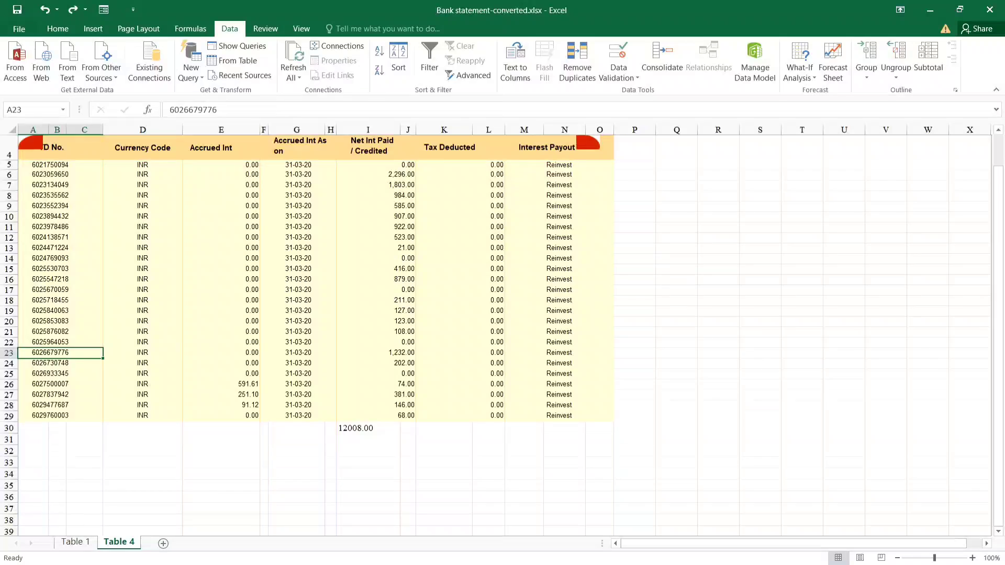
left_click(376, 353)
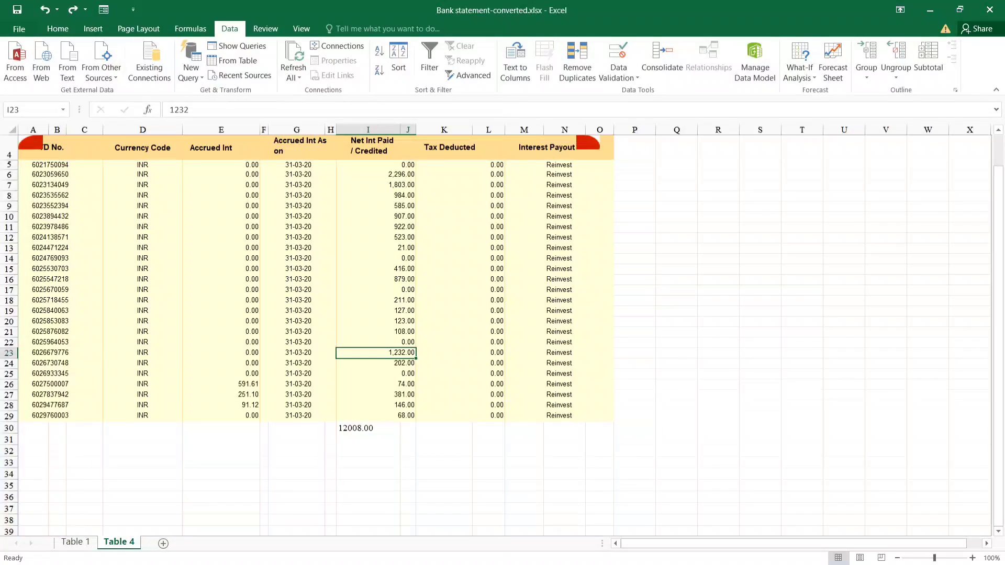
key("ctrl+Up")
key("Down")
key("ctrl+shift+Down")
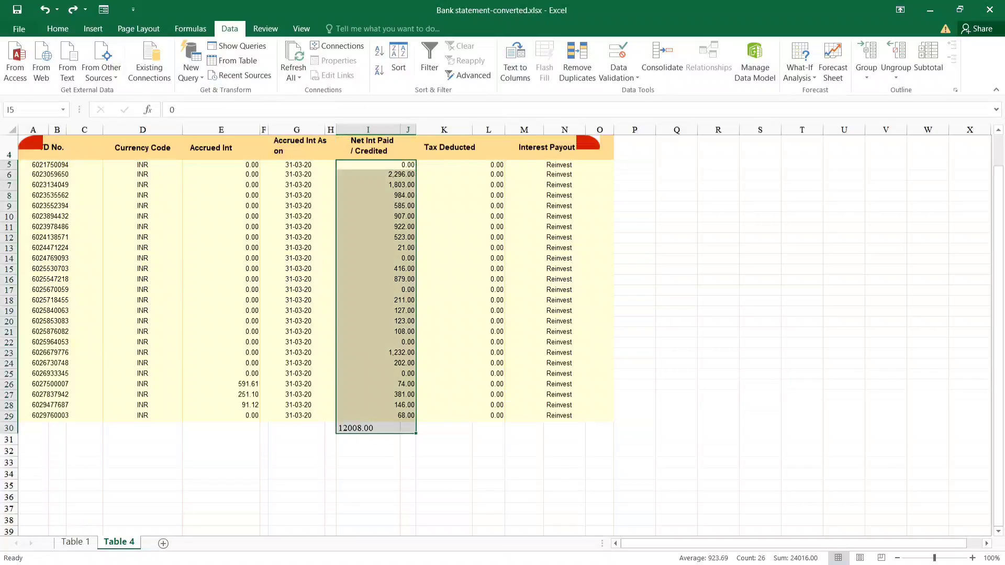
key("shift+Up")
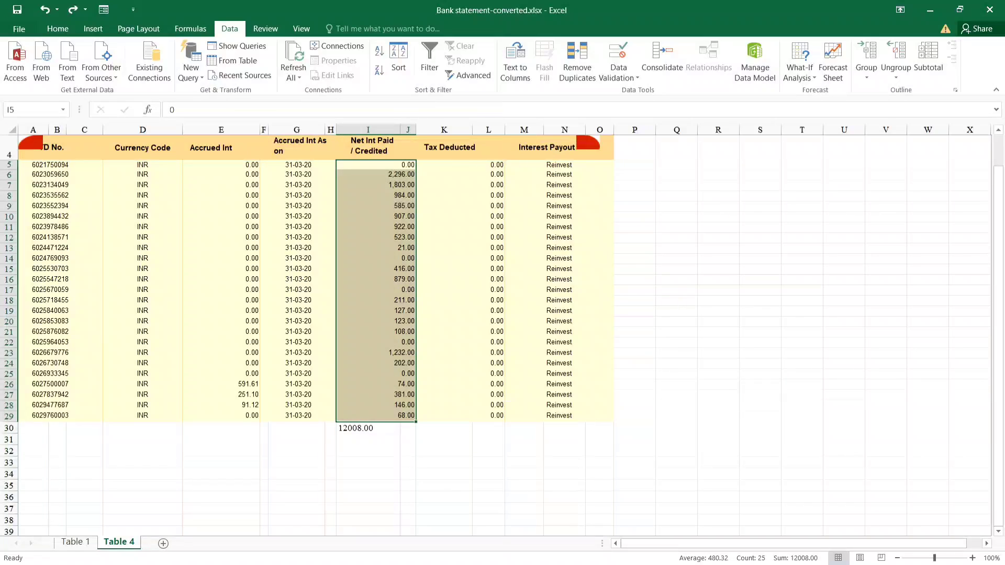
key("ctrl+Page_Up")
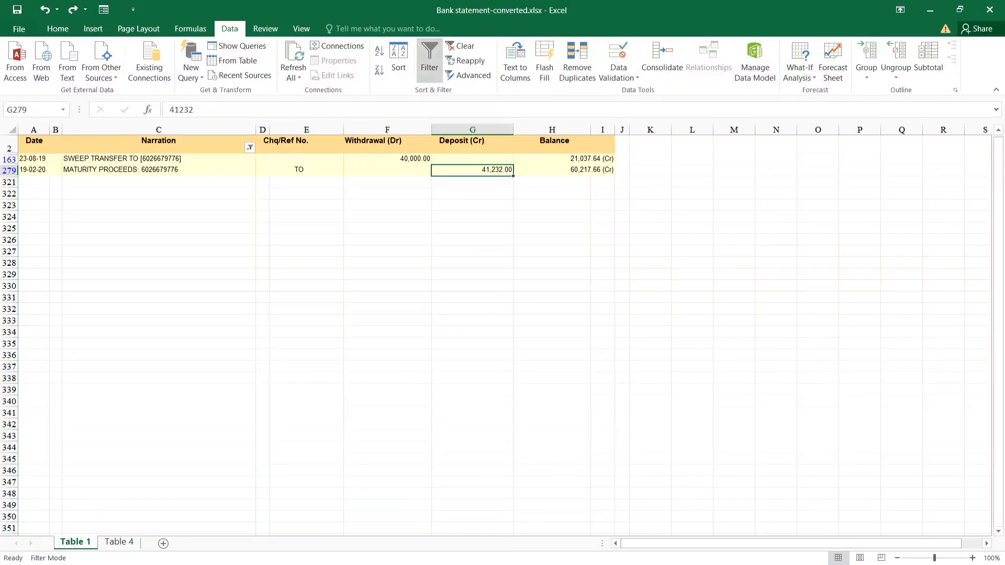
Switch to the Col workbook and reveal the hidden Interest on FD and Interest on Saving amounts in E27 and E28.
key("alt+Tab")
key("Tab")
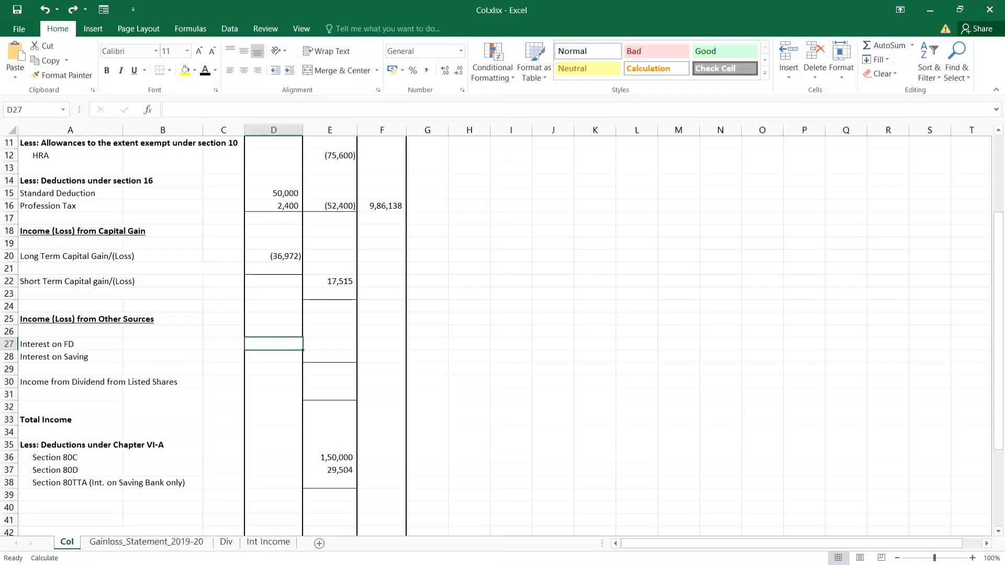
type("4571")
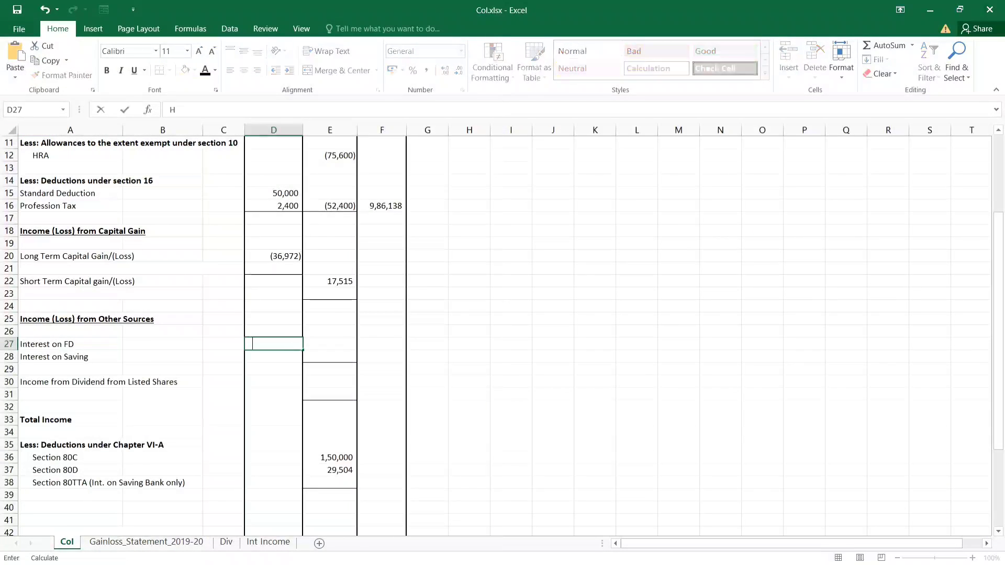
key("Return")
key("Up")
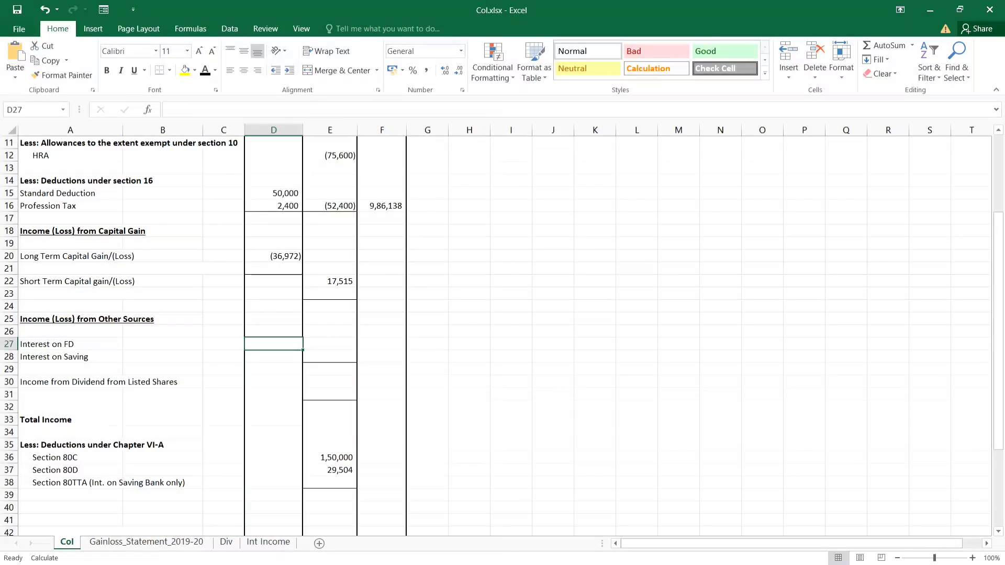
key("Right")
key("F4")
key("Down")
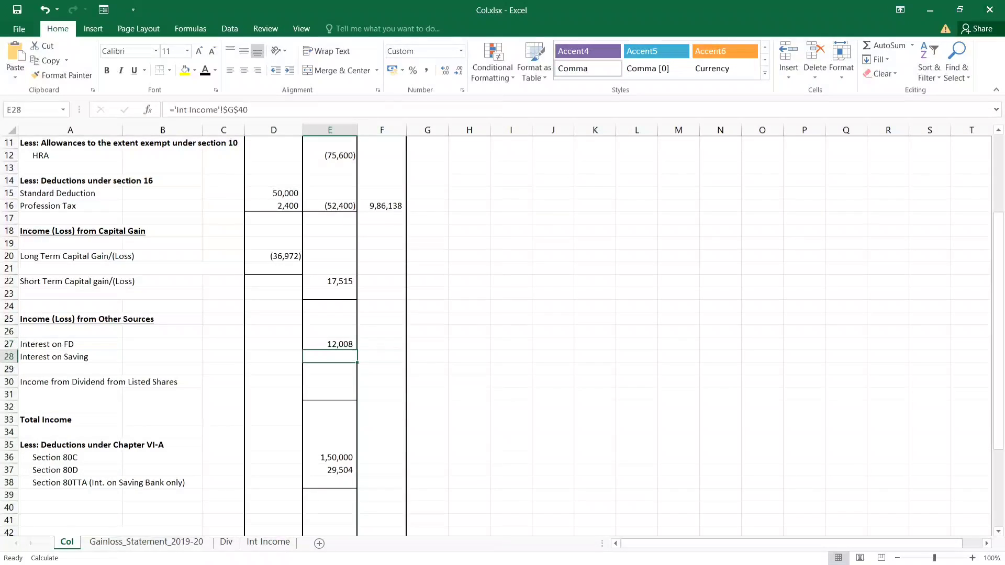
key("F4")
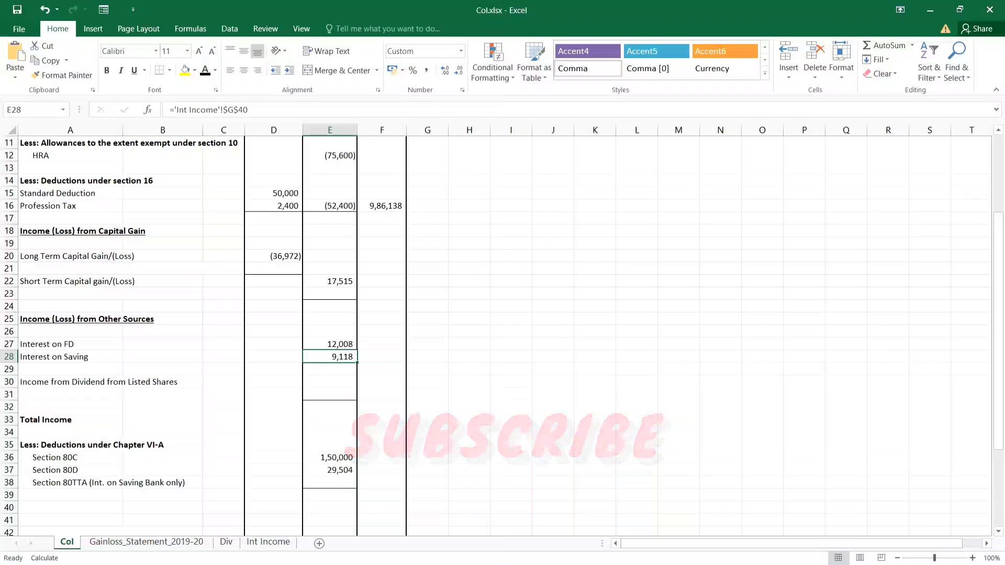
Trace the savings interest to G40 on the Int Income sheet, review its quarterly, HDFC and ICICI components, and return to Col.
key("ctrl+bracketleft")
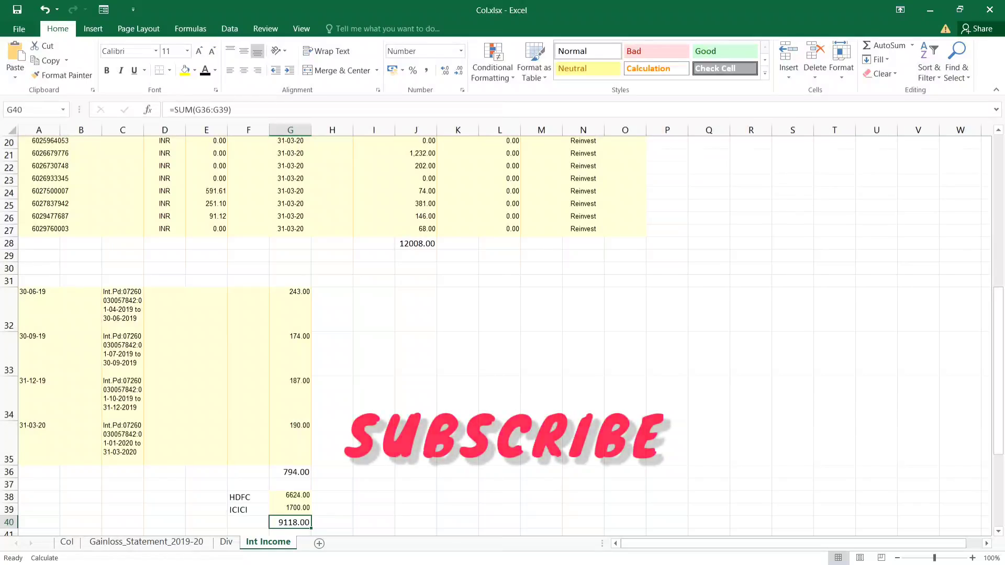
left_click_drag(291, 310, 291, 398)
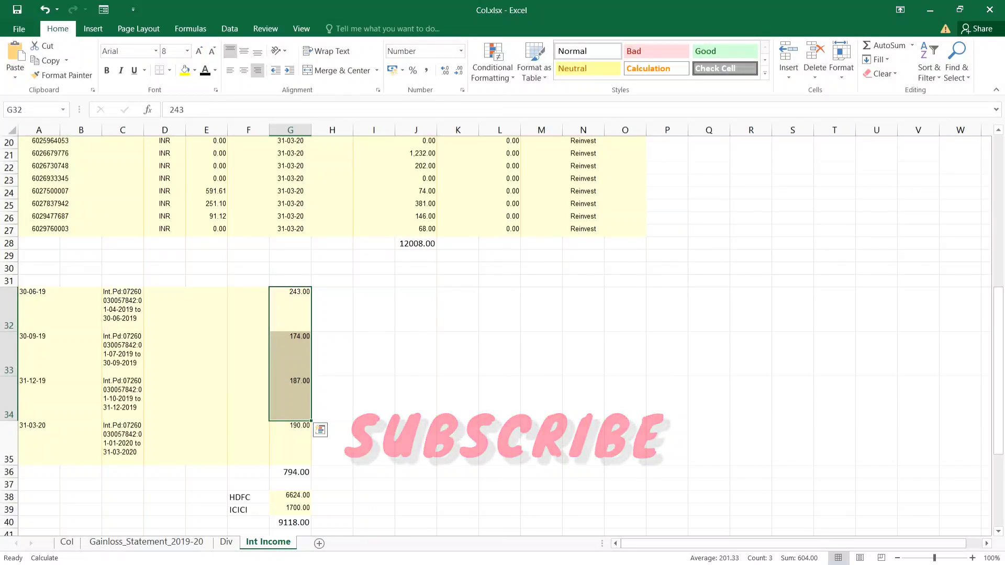
left_click_drag(248, 498, 290, 509)
left_click(291, 522)
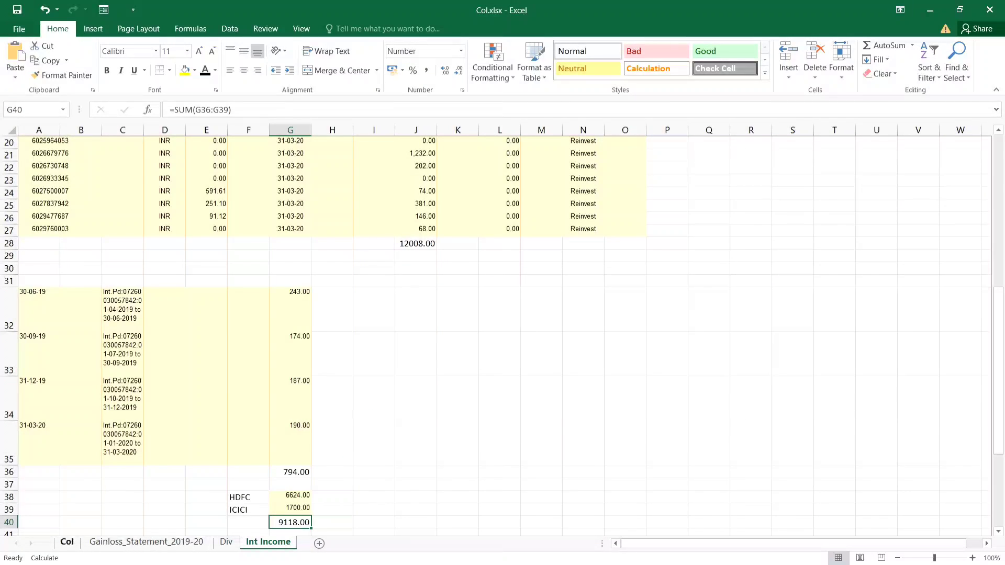
left_click(67, 542)
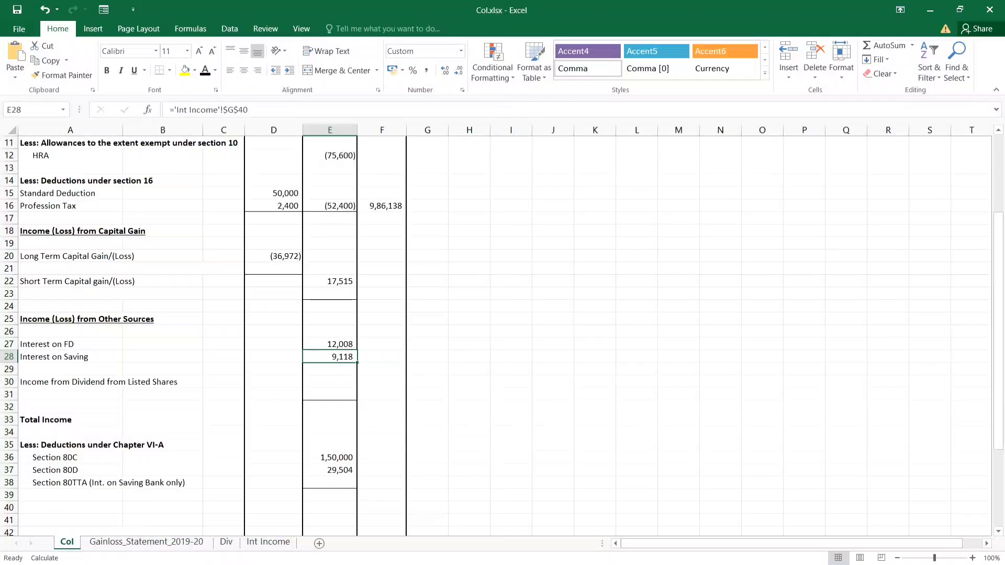
Reveal the combined interest total in F28 and inspect its formula adding E28 and E27.
left_click(382, 357)
key("Left")
key("Right")
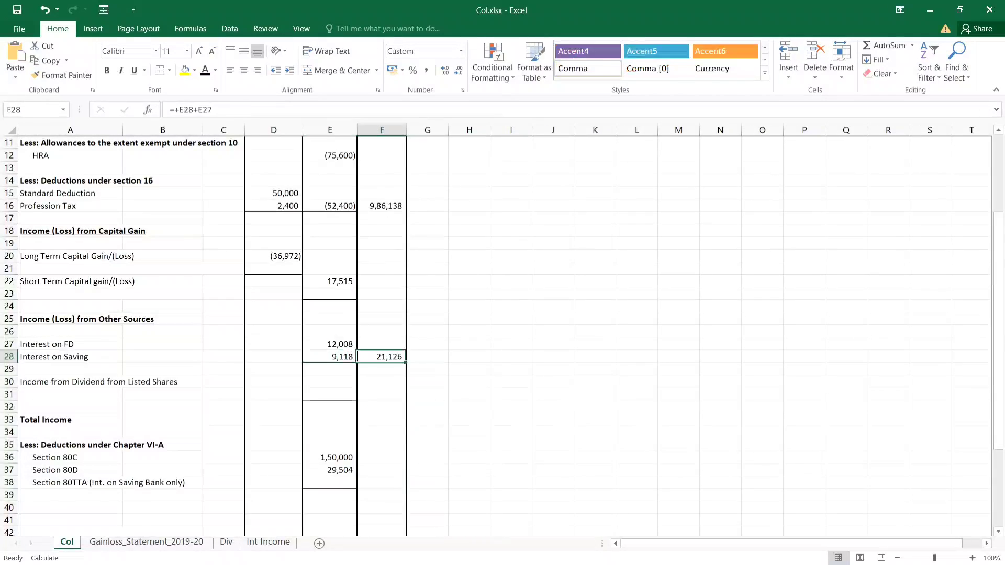
key("F2")
key("Escape")
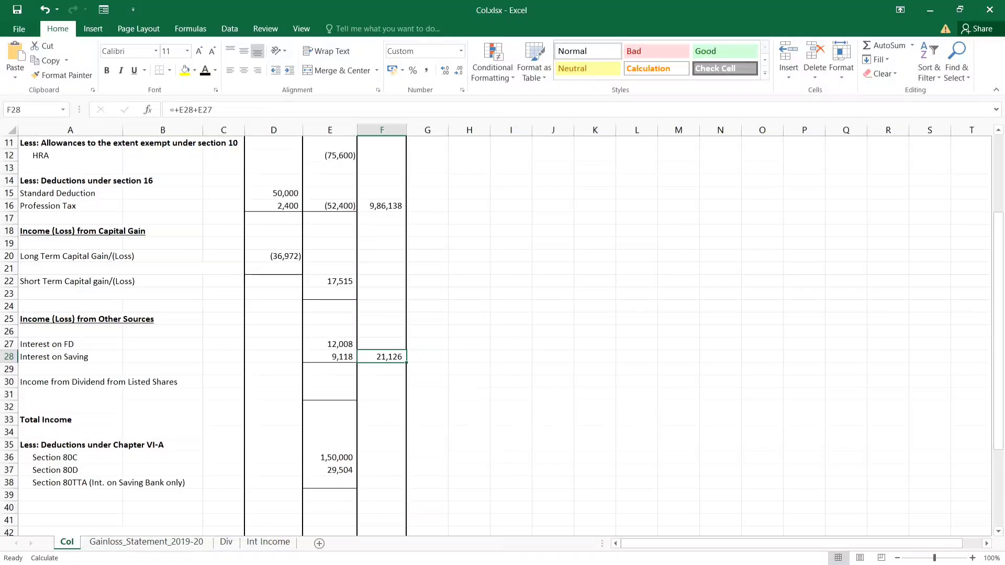
Switch to the Bank statement-converted workbook and clear the Narration filter on Table 1.
key("Down")
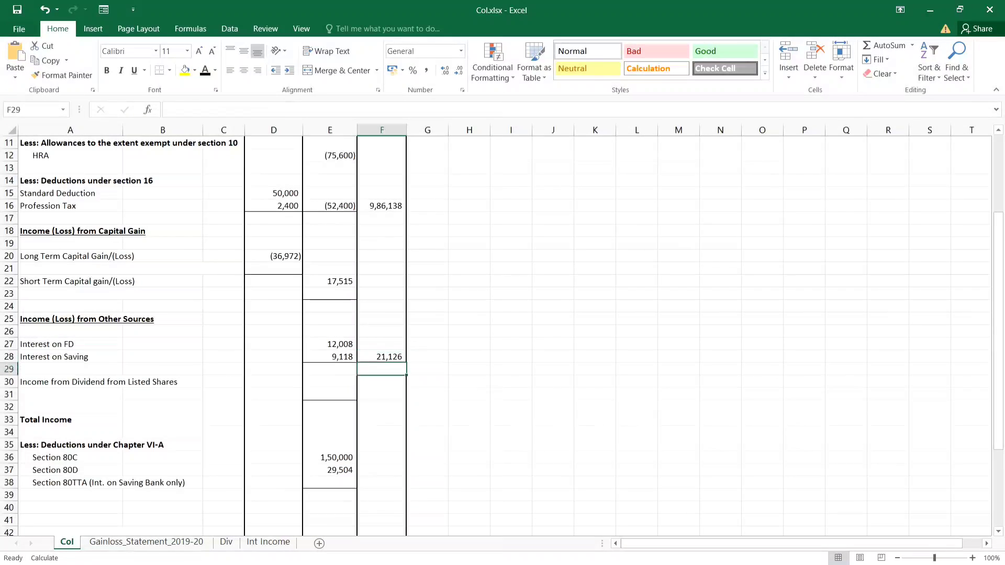
key("Left")
key("Left")
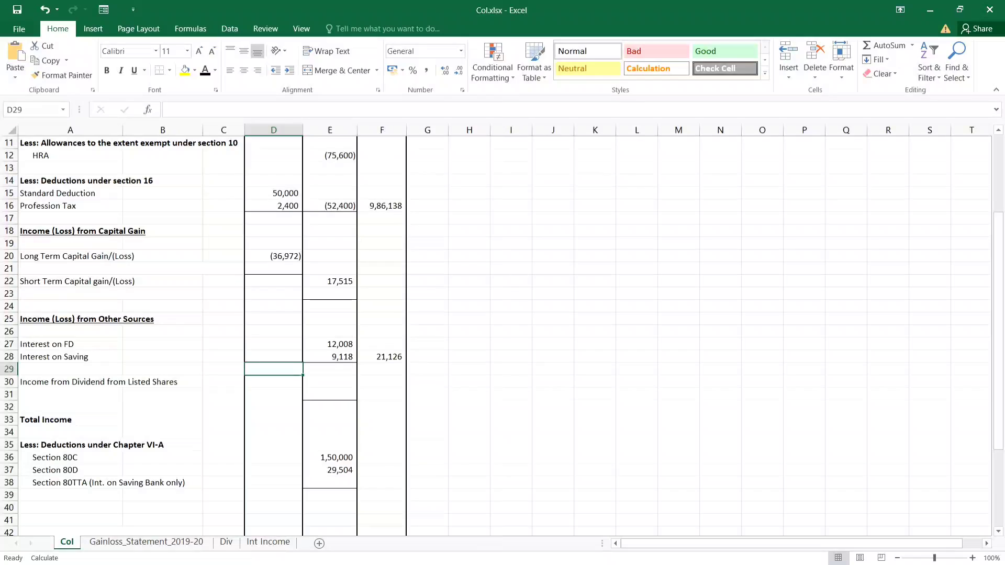
key("alt+Tab")
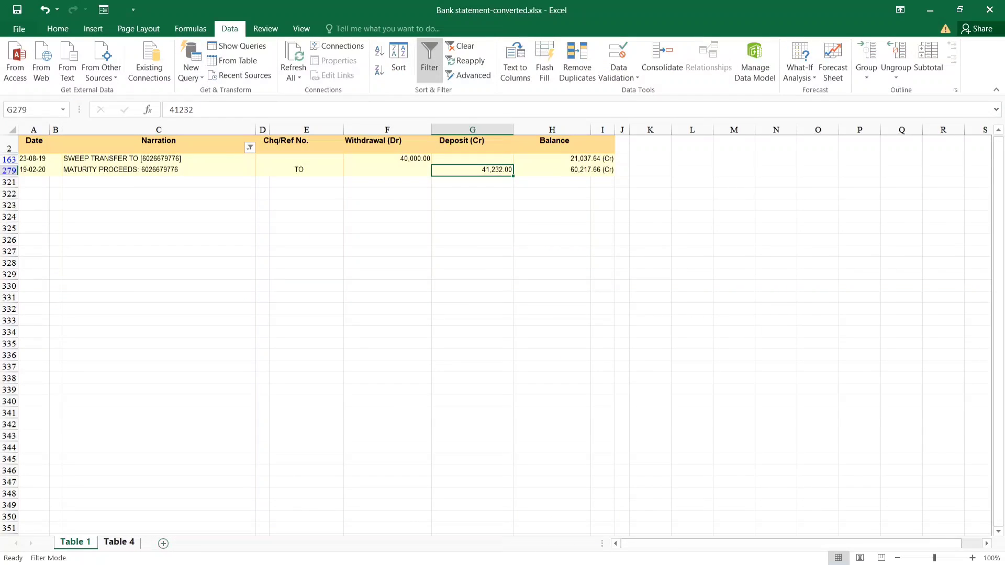
left_click(250, 147)
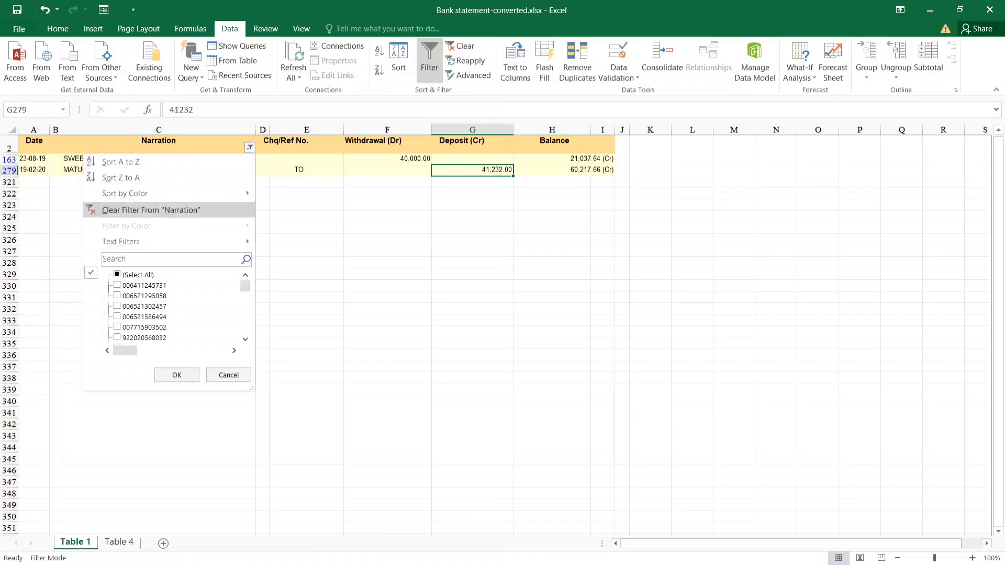
left_click(131, 209)
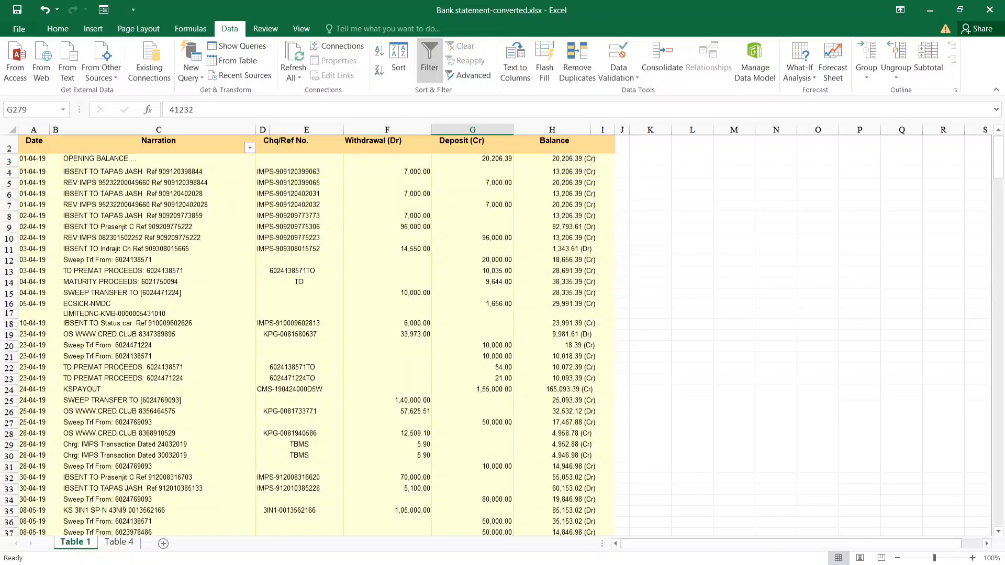
Locate the ECSICR-NMDC dividend credit in rows 16 and 17 of the statement and check its deposit in G16.
left_click(159, 205)
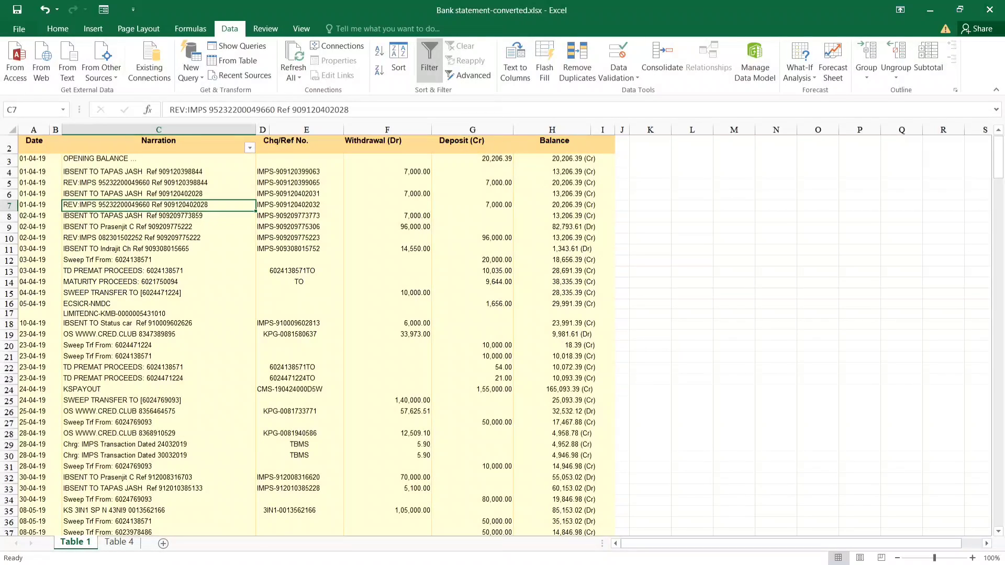
key("Down")
key("Down")
key("Down")
key("Down")
key("Down")
key("Down")
key("Down")
key("Down")
key("Down")
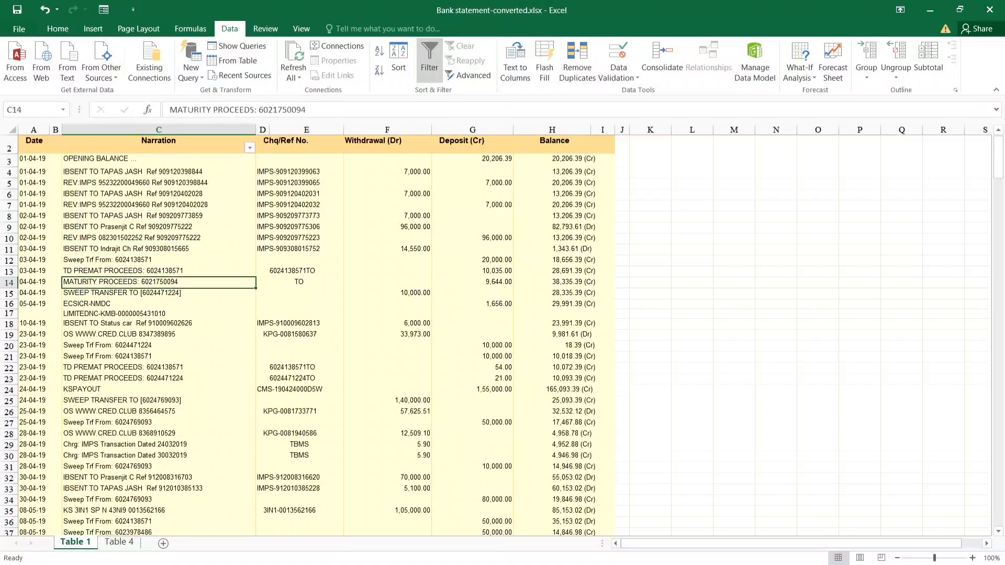
key("Down")
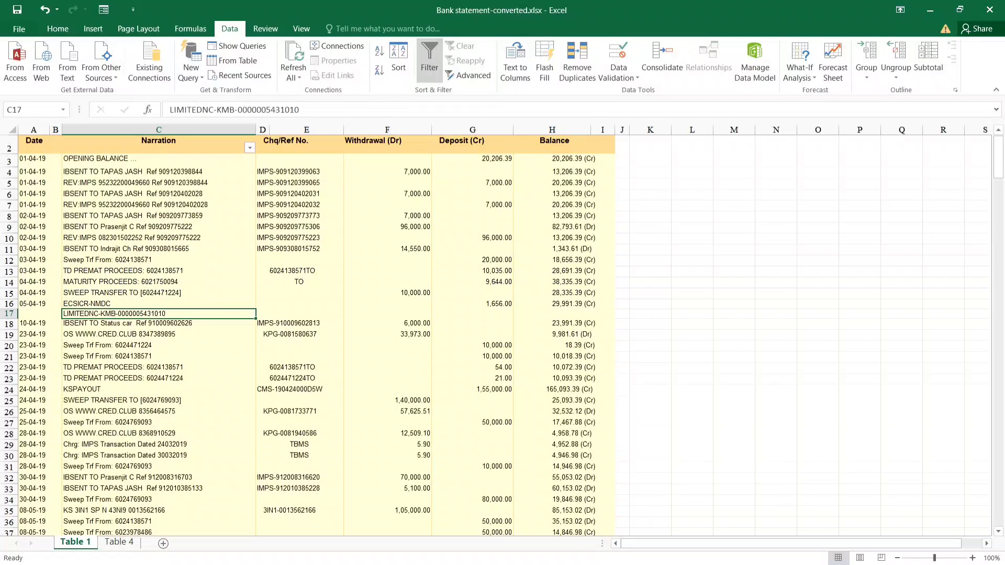
key("shift+Up")
key("shift+space")
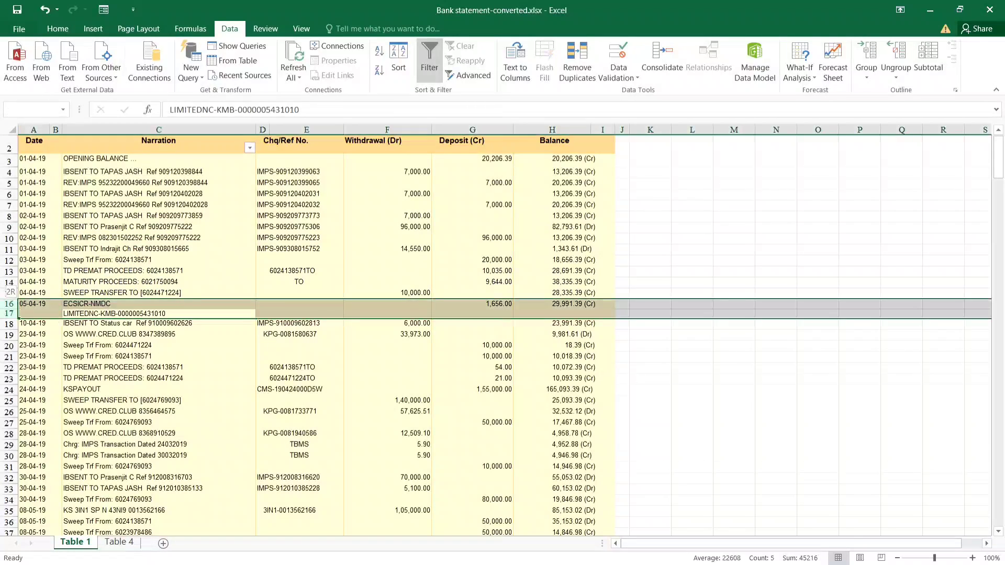
key("Down")
key("Up")
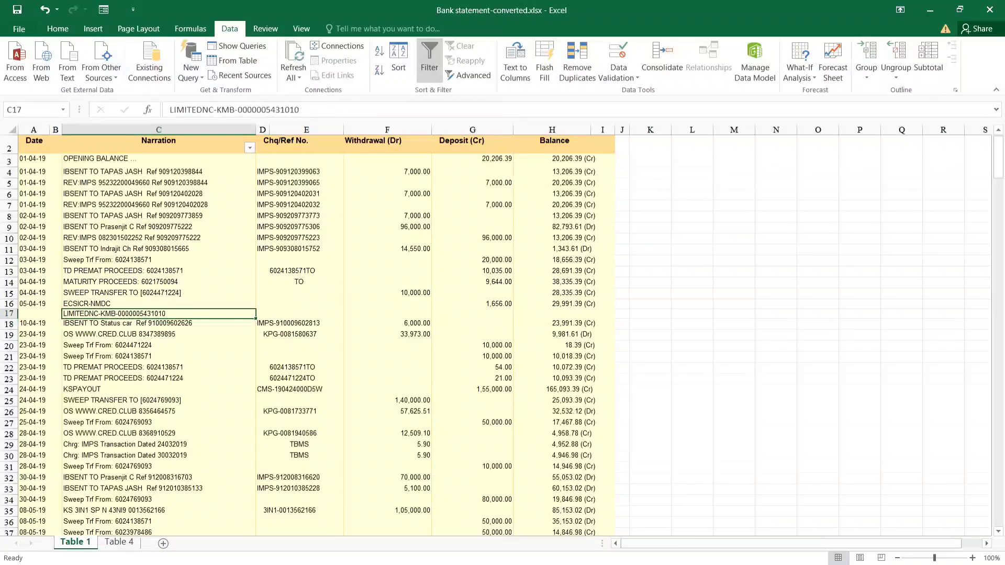
key("shift+Up")
key("shift+space")
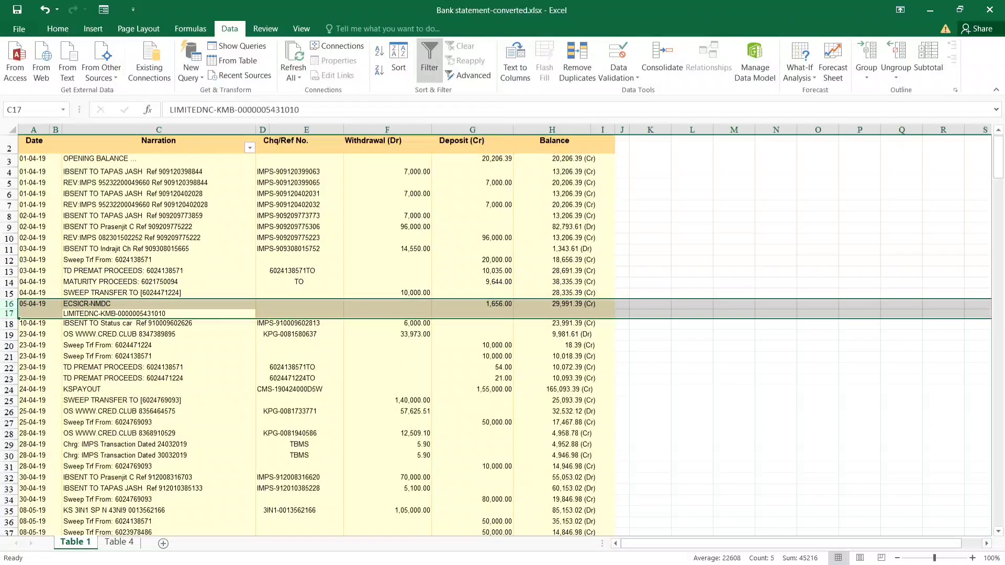
left_click(472, 305)
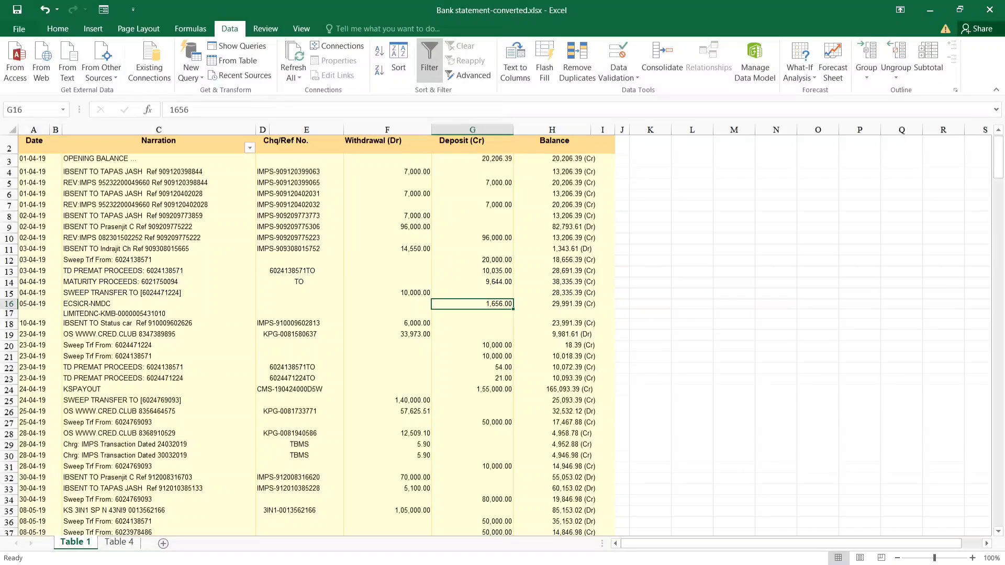
Look through the April to July 2019 statement entries for further credits and glance at Table 4.
scroll(308, 335, "down", 3)
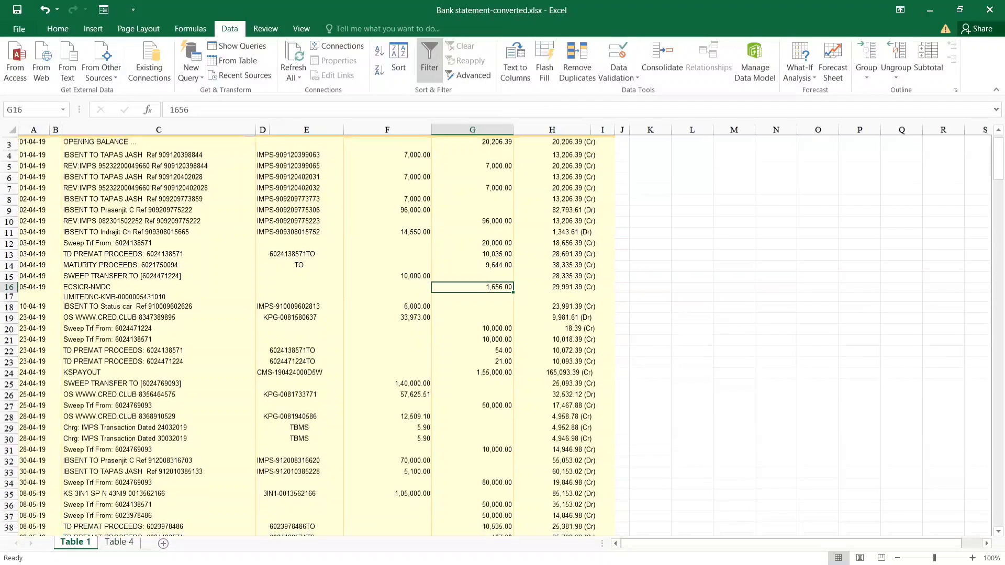
scroll(308, 335, "down", 3)
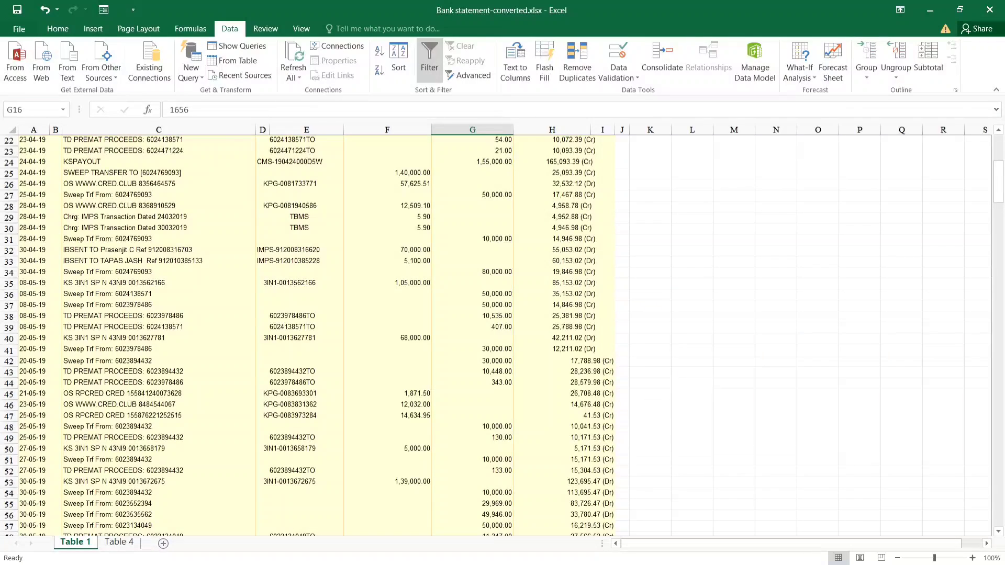
left_click(158, 416)
scroll(159, 416, "down", 3)
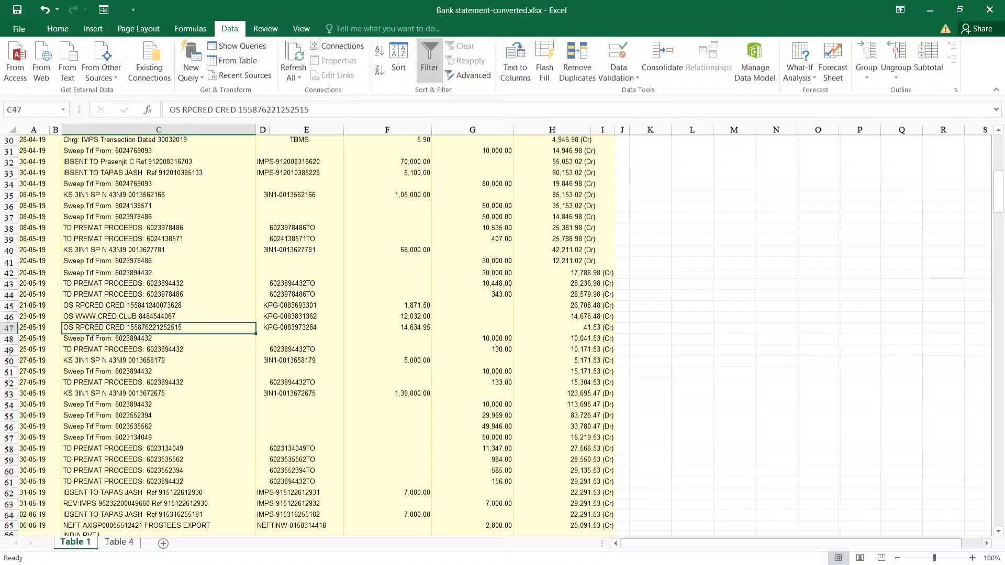
scroll(502, 336, "down", 5)
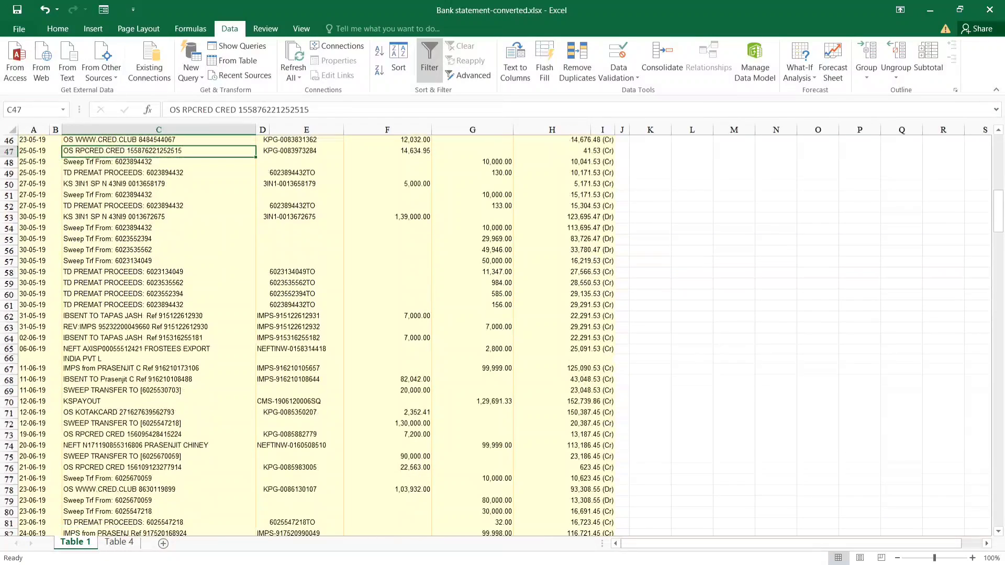
scroll(502, 336, "down", 2)
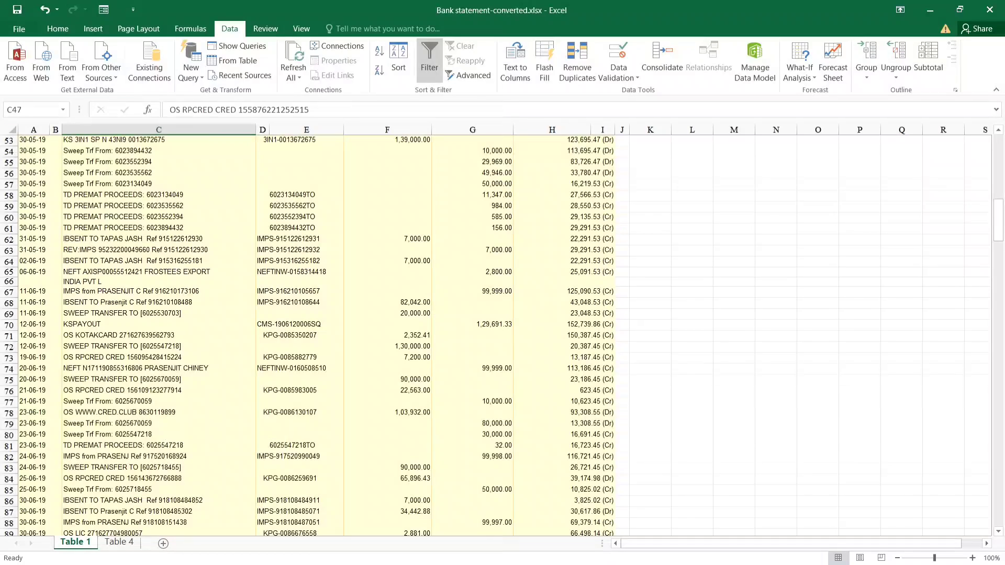
scroll(173, 419, "down", 2)
scroll(502, 336, "down", 2)
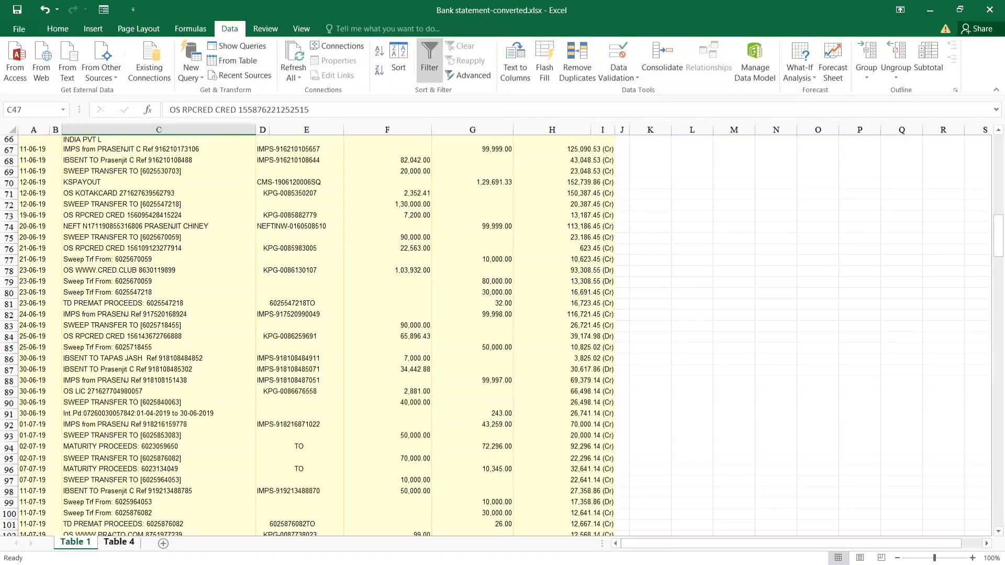
left_click(118, 542)
left_click(76, 542)
Switch to the Col workbook, review the dividend list and the C25 total formula on the Div sheet, and return to Col.
key("alt+Tab")
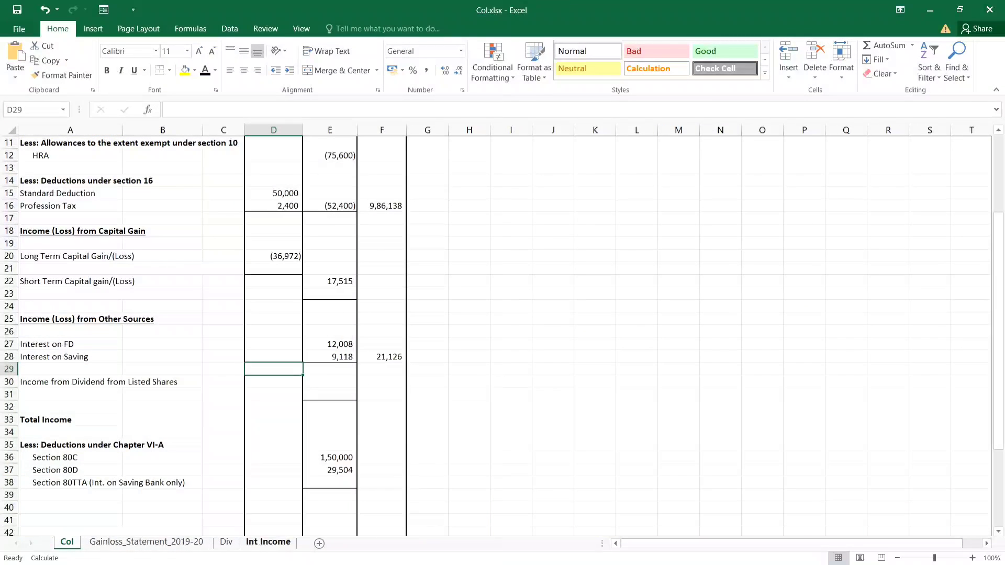
left_click(226, 542)
left_click(182, 181)
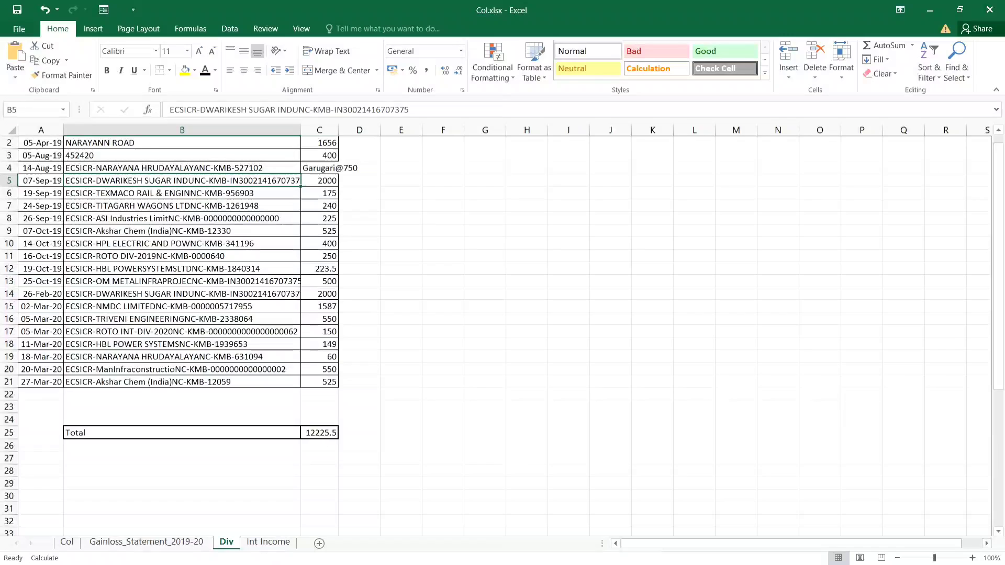
double_click(319, 433)
key("Escape")
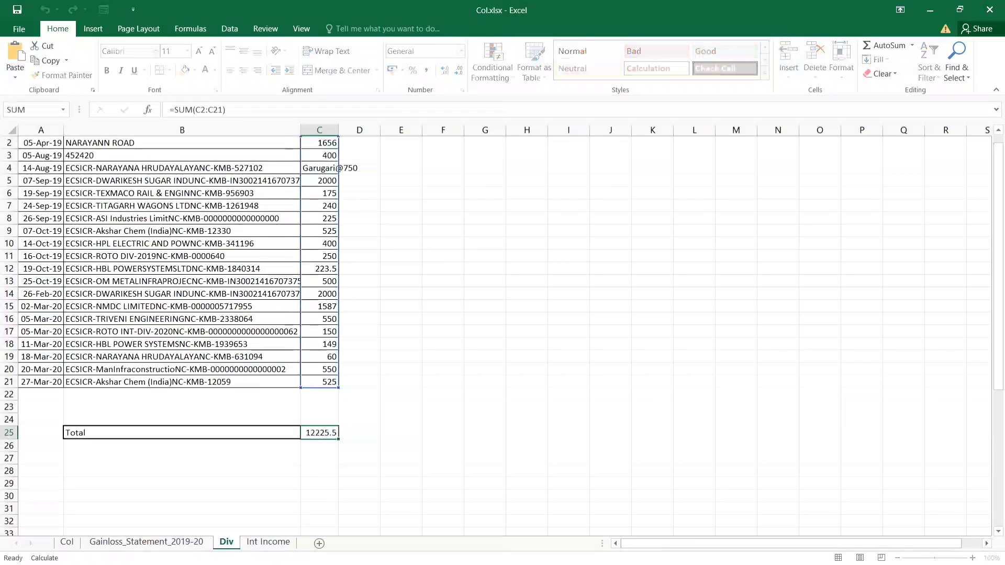
left_click(67, 542)
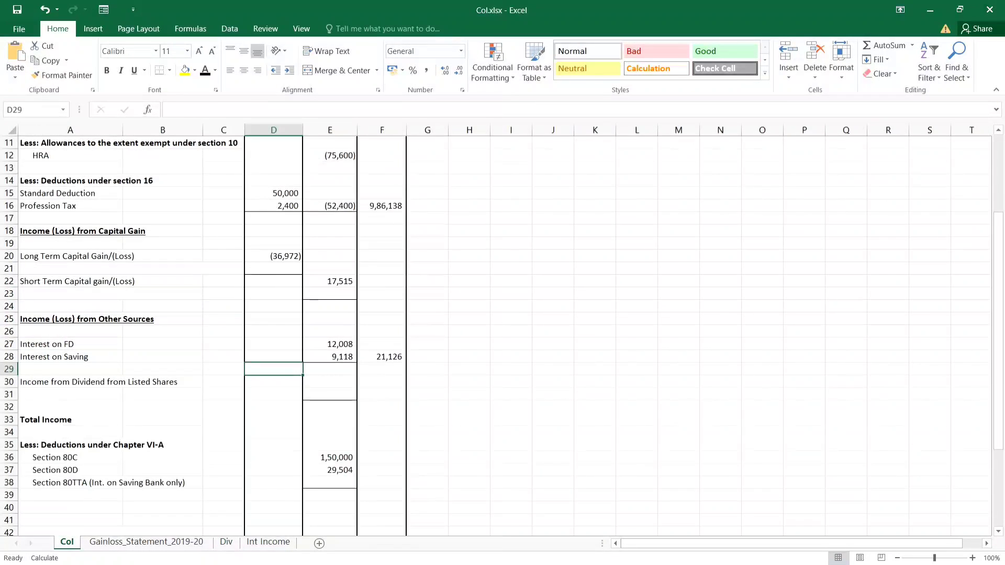
Reveal the hidden Income from Dividend from Listed Shares amount in E30 and inspect its link to the Div sheet.
key("Down")
key("Right")
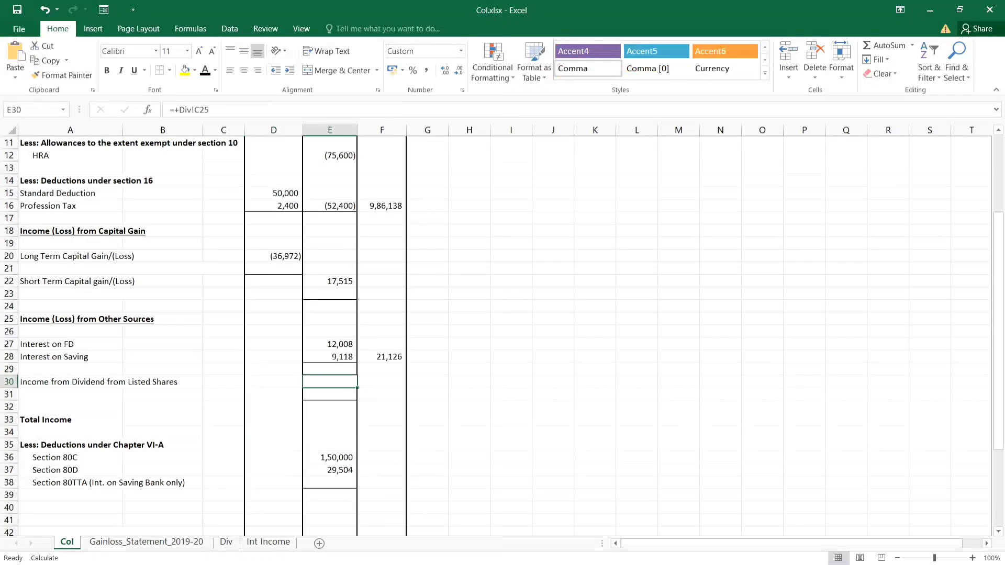
key("alt+h")
key("f")
key("c")
key("Return")
key("F2")
key("Escape")
Deduct the exempt dividend in E31 with =-E30 and label the row "Less: Exempt" in A31.
key("Down")
type("=-E30")
key("ctrl+Return")
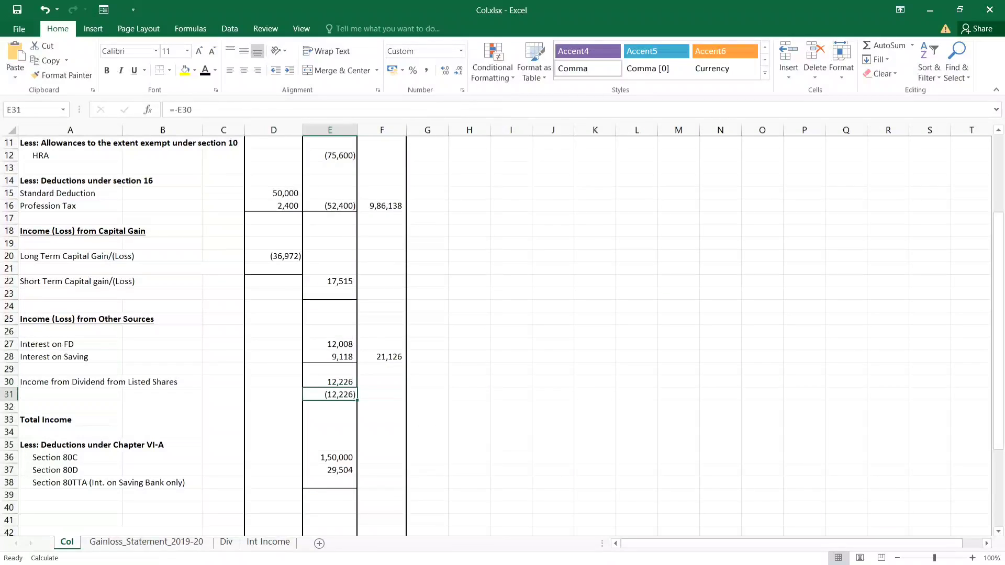
key("Left")
key("Left")
key("Left")
key("Left")
type("Less: Exempt")
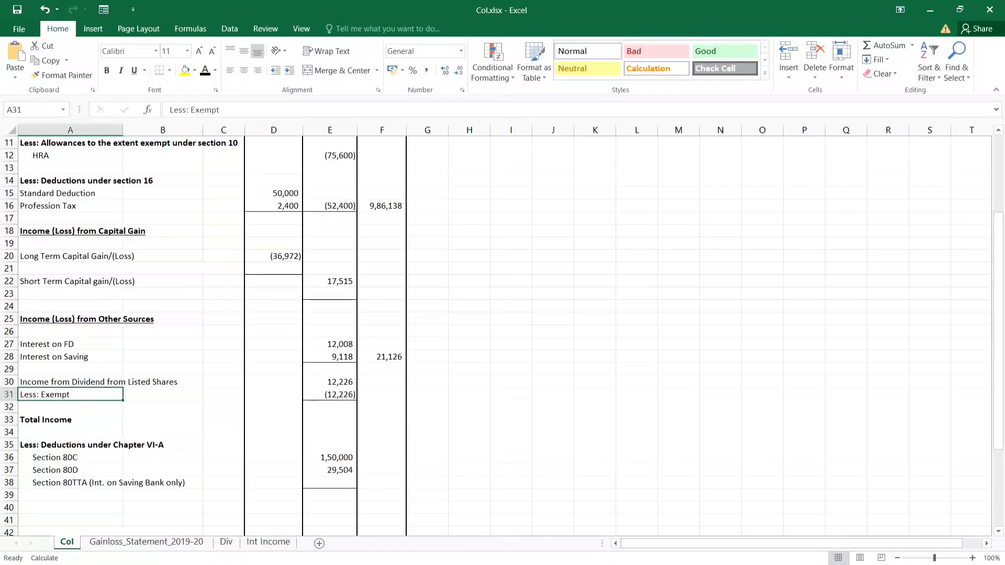
Calculate the net dividend income in F31 with =+E31+E30 and inspect the formula.
key("Right")
key("Right")
key("Right")
key("Right")
key("Right")
type("=+E31+E30")
key("ctrl+Return")
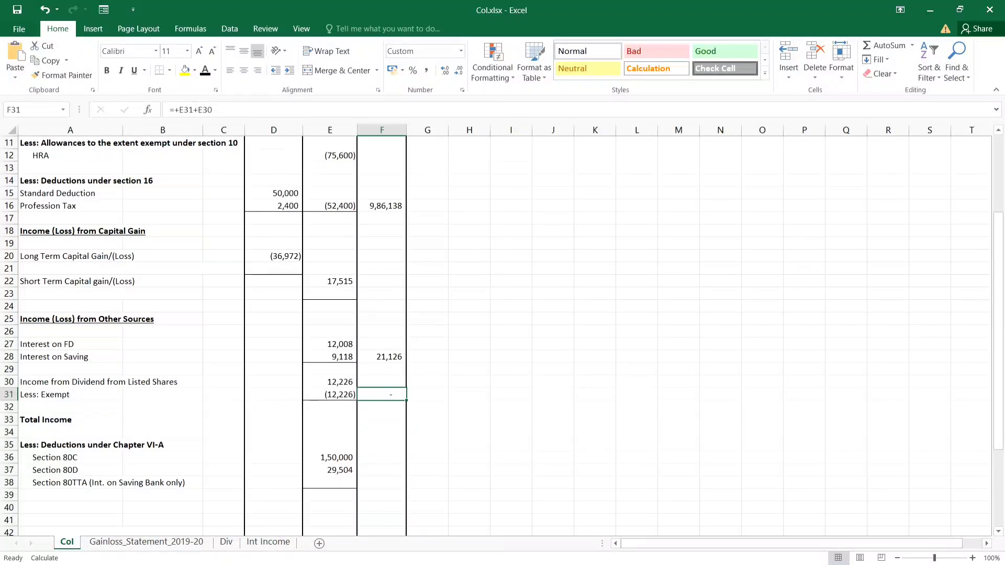
key("F2")
key("Escape")
Review the dividend exemption in E31, the net dividend in F31 and the combined interest in F28.
key("Left")
key("Up")
key("Down")
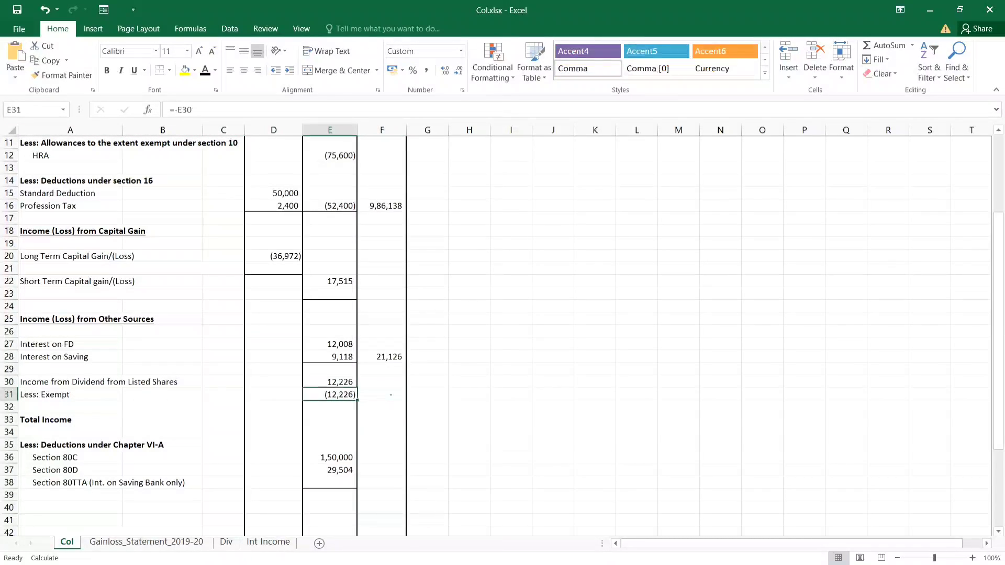
key("Right")
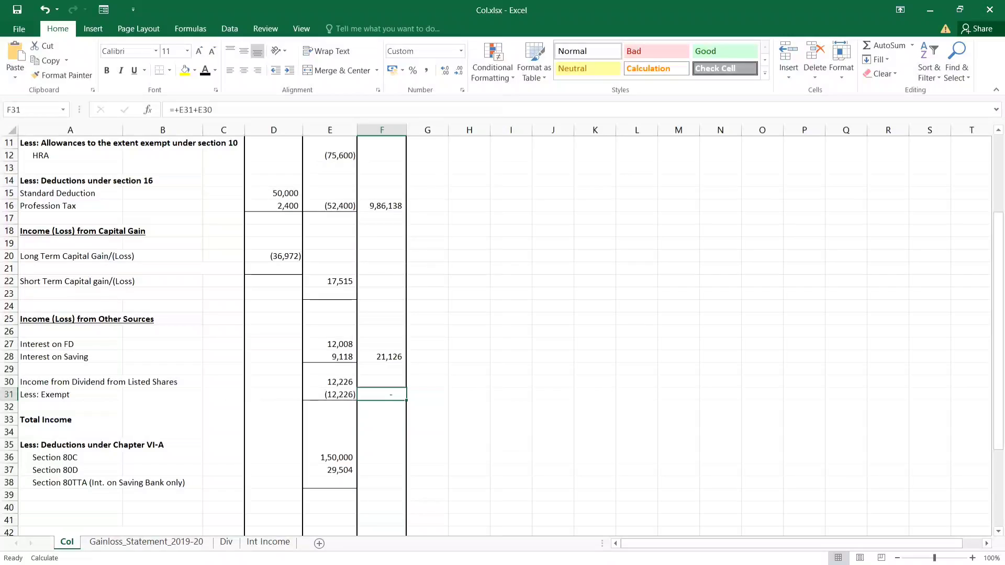
key("Up")
key("Up")
key("Up")
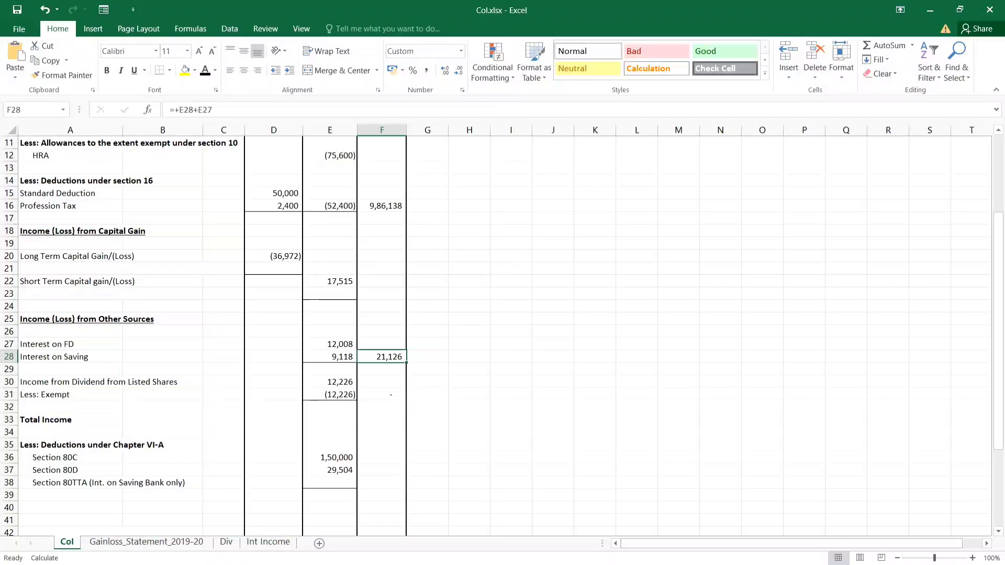
key("Down")
key("Down")
key("Down")
key("Up")
key("Up")
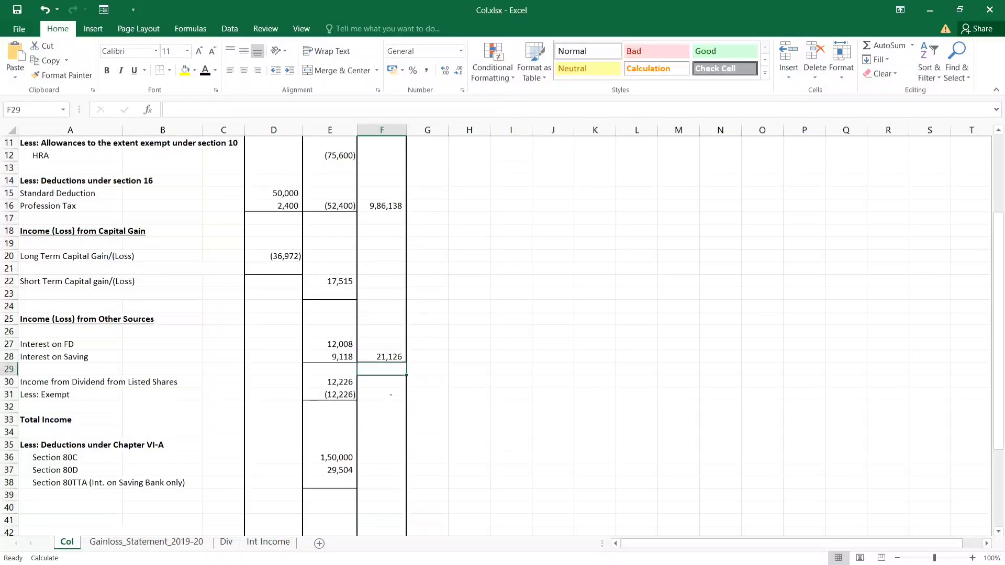
Return to the capital gain section and check the Long Term Capital Gain/(Loss) link in D20.
key("Up")
key("Up")
key("Up")
key("Up")
key("Up")
key("Up")
key("Up")
key("Left")
key("Left")
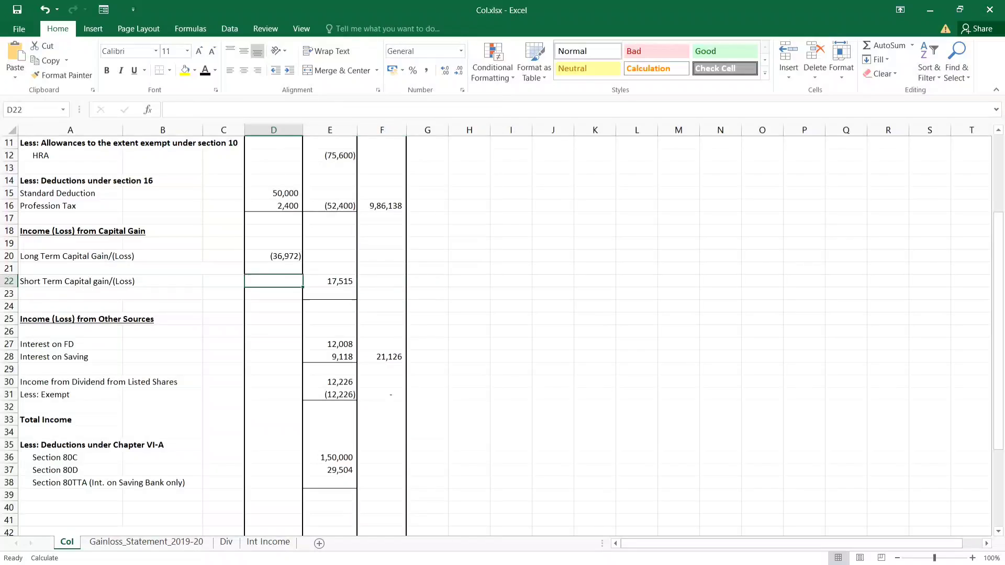
key("Up")
key("Up")
key("Left")
key("Left")
key("Left")
key("Right")
key("Right")
key("Right")
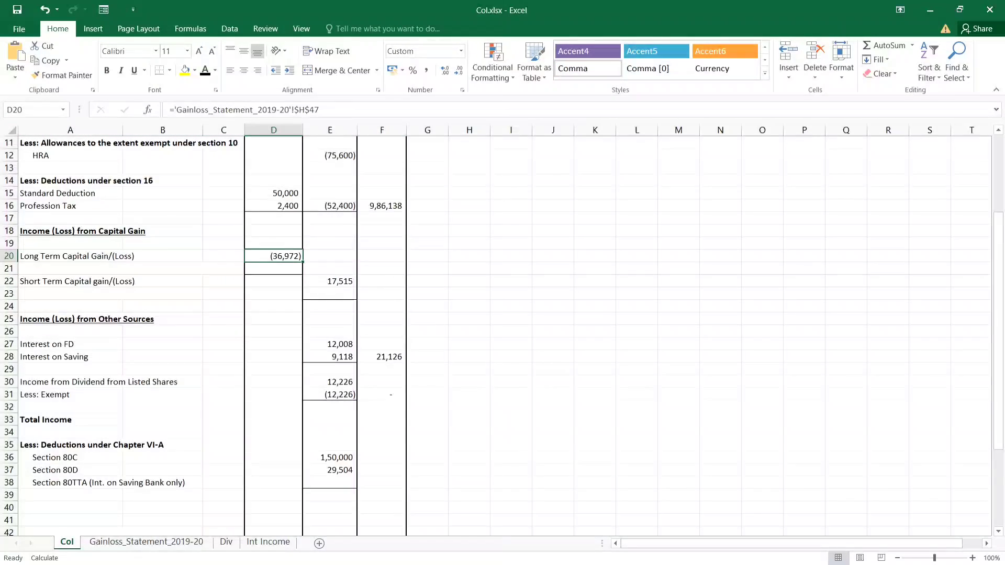
Inspect the hidden long-term loss reversal formula in D21 and the short-term capital gain link in E22.
key("Down")
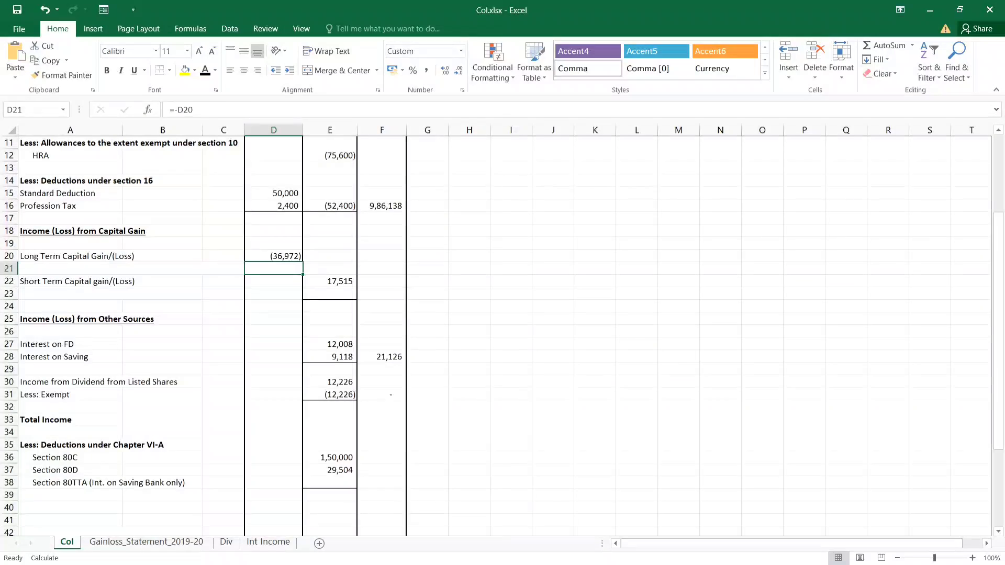
key("Up")
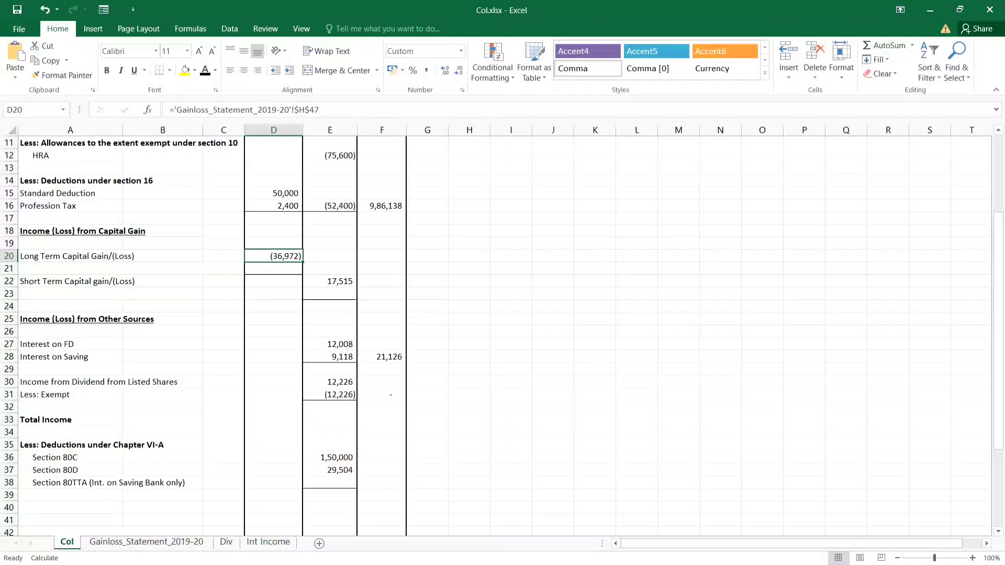
key("shift+Left")
key("shift+Left")
key("shift+Left")
key("Down")
key("Right")
key("Down")
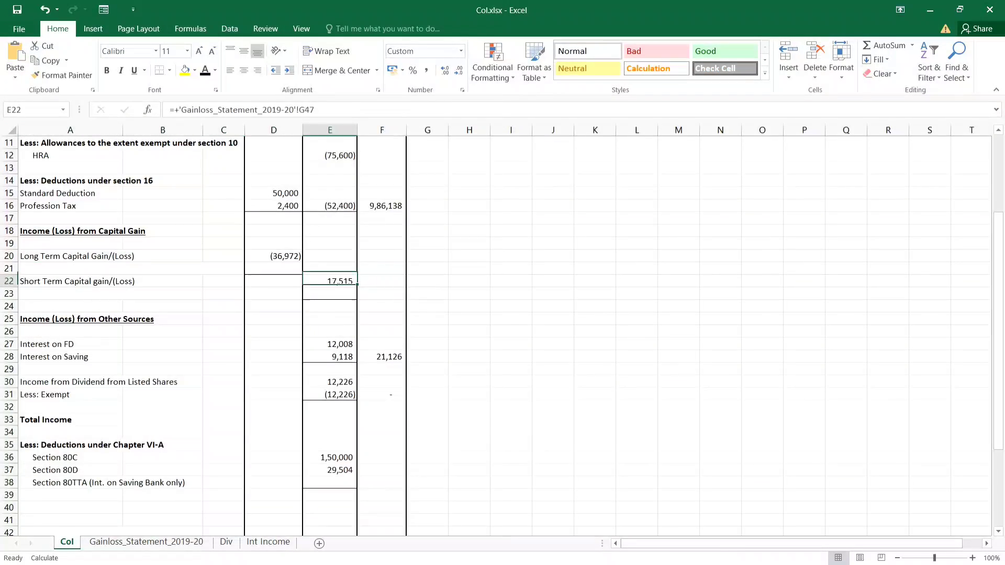
Review the Short Term Capital gain/(Loss) row across A22:E22 and recheck its linked amount in E22.
key("shift+Left")
key("shift+Left")
key("shift+Left")
key("shift+Left")
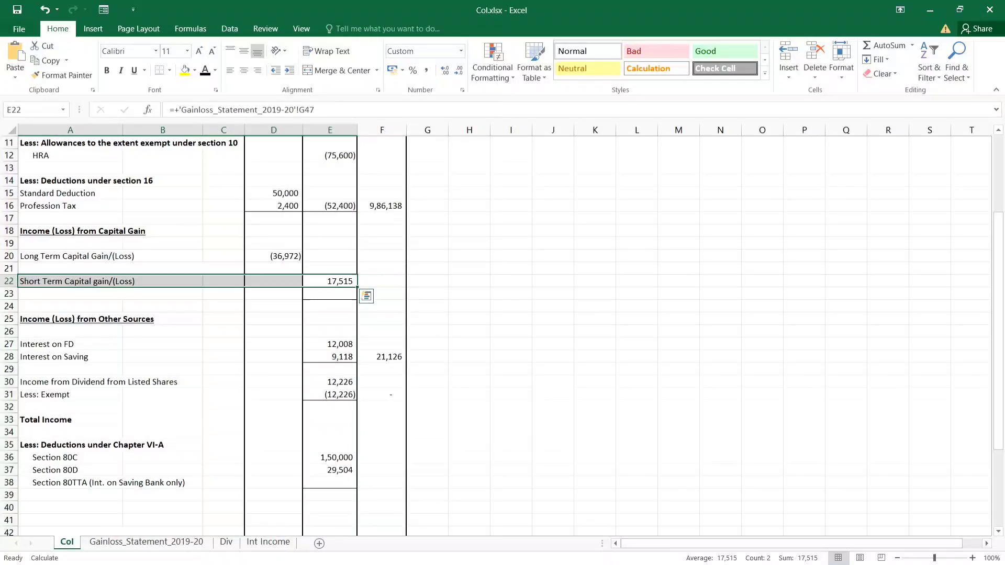
key("Up")
key("Up")
key("Left")
key("Right")
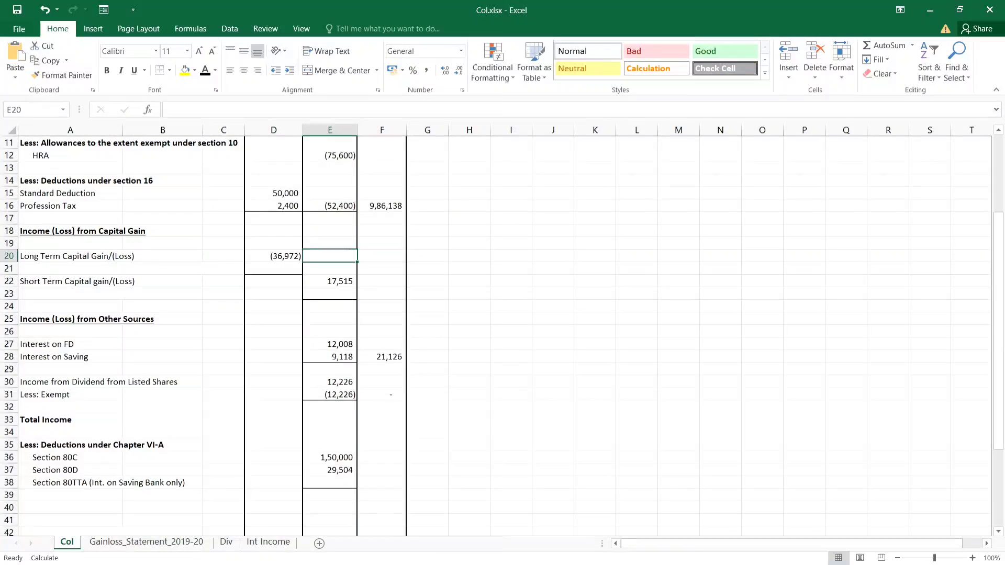
key("Down")
key("Down")
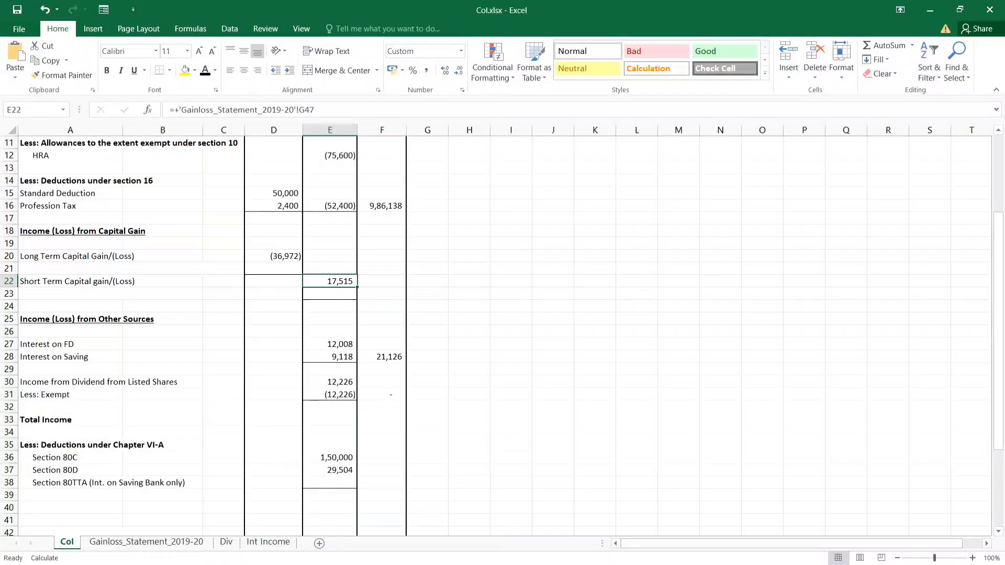
Compare the long-term capital loss link in D20 with the short-term capital gain link in E22.
key("Up")
key("Up")
key("Left")
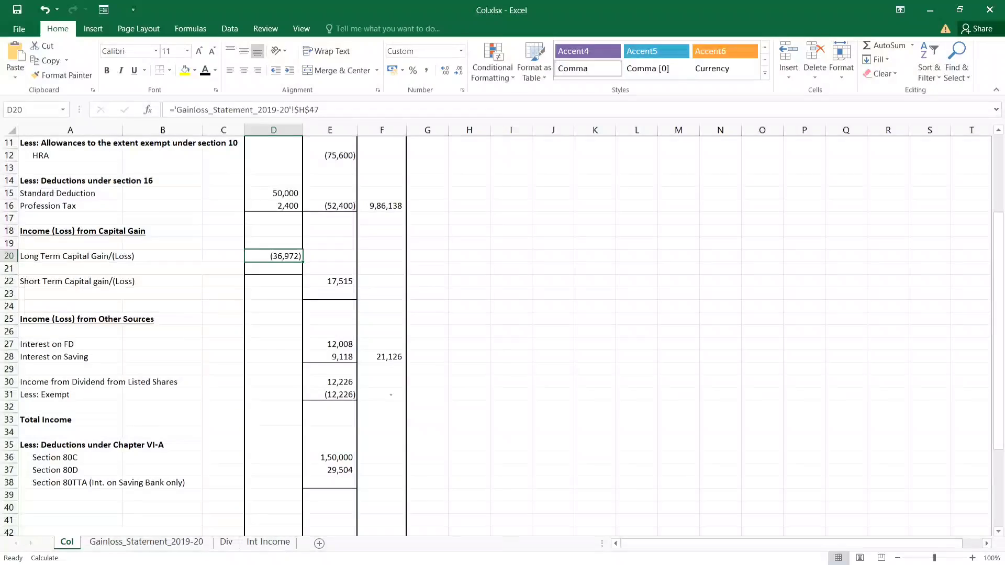
key("Left")
key("Left")
key("Right")
key("Right")
key("Right")
key("Down")
key("Down")
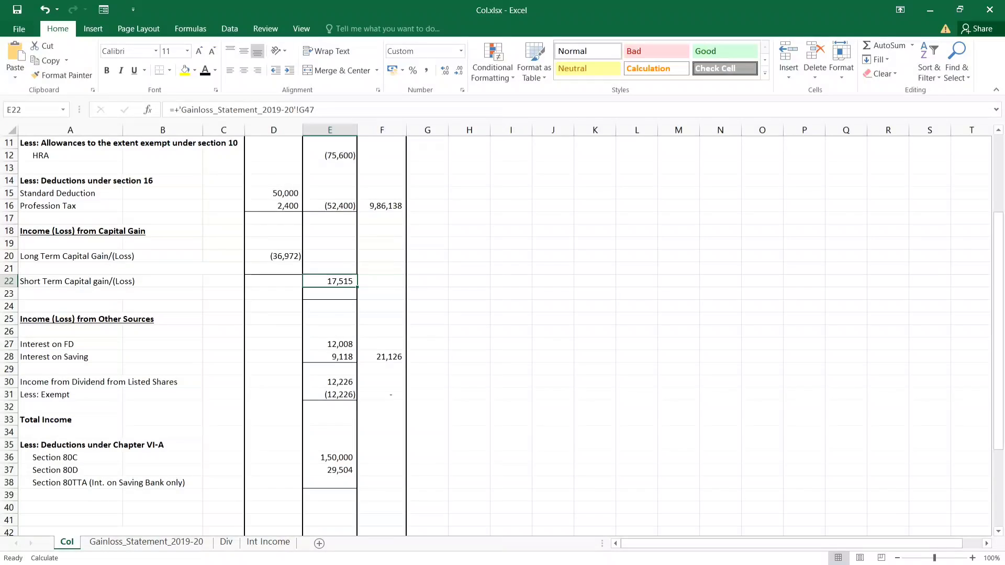
Examine the hidden carry-forward note in A21 and the Long Term Capital Gain/(Loss) label in A20.
key("Left")
key("Left")
key("Left")
key("Left")
key("Up")
key("Up")
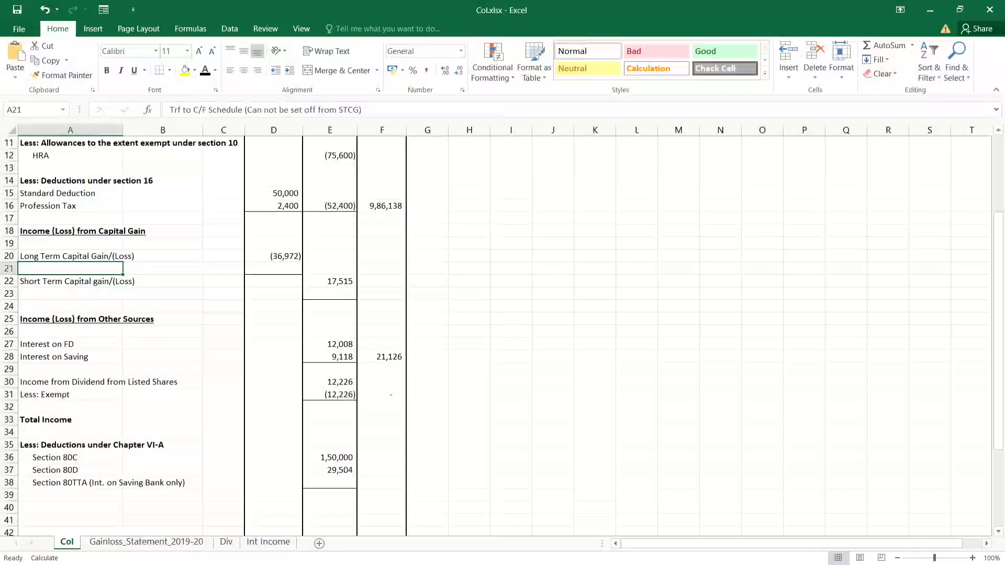
key("Right")
key("Right")
key("Right")
key("Left")
key("Left")
key("Left")
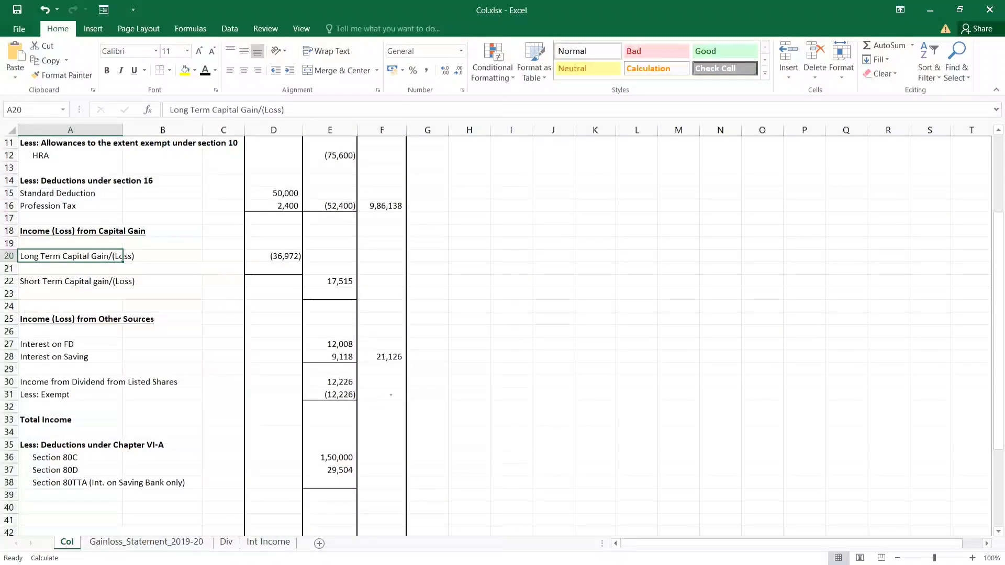
Review row 20 from the Long Term Capital Gain/(Loss) label to the gain/loss statement link in D20.
key("Right")
key("Right")
key("Left")
key("Left")
key("Right")
key("Right")
key("Right")
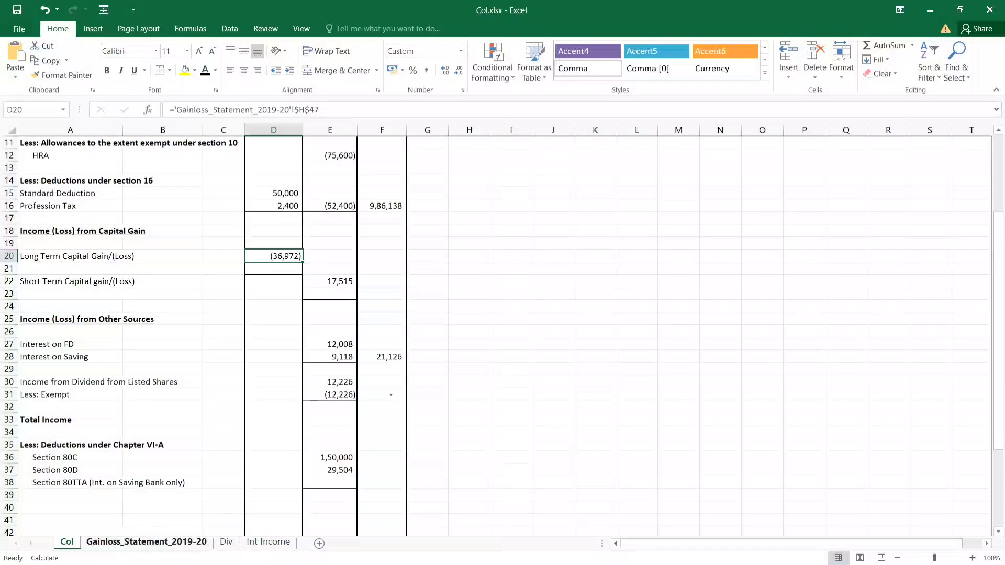
Examine the long term and short term capital gain/(loss) amounts in D20 and E22.
left_click(330, 281)
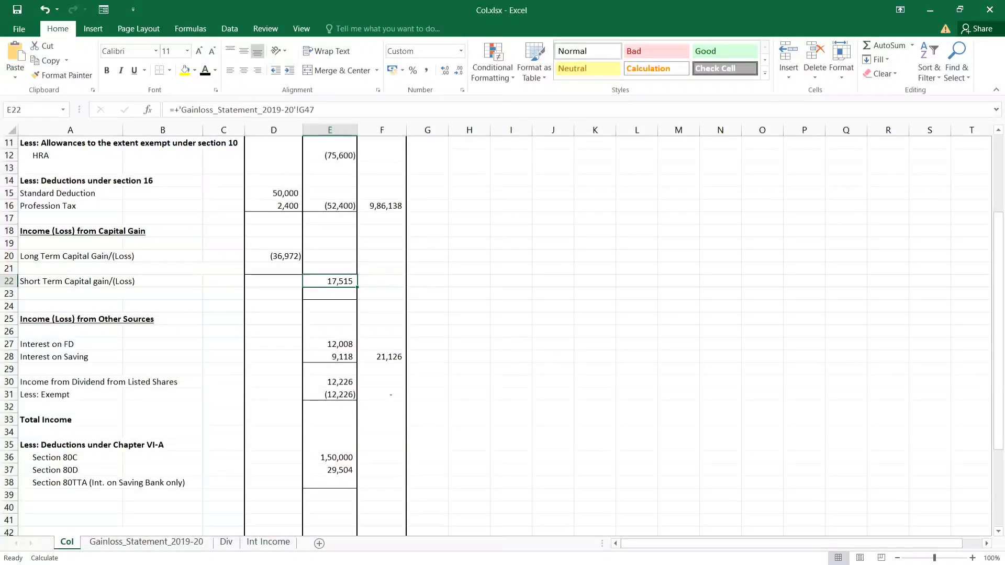
left_click(273, 256, "ctrl")
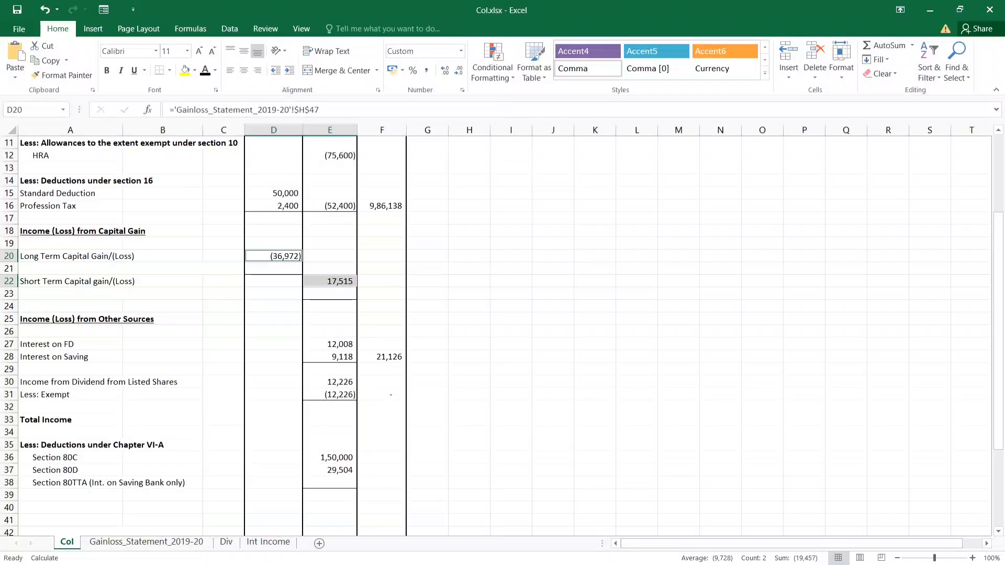
left_click(382, 282)
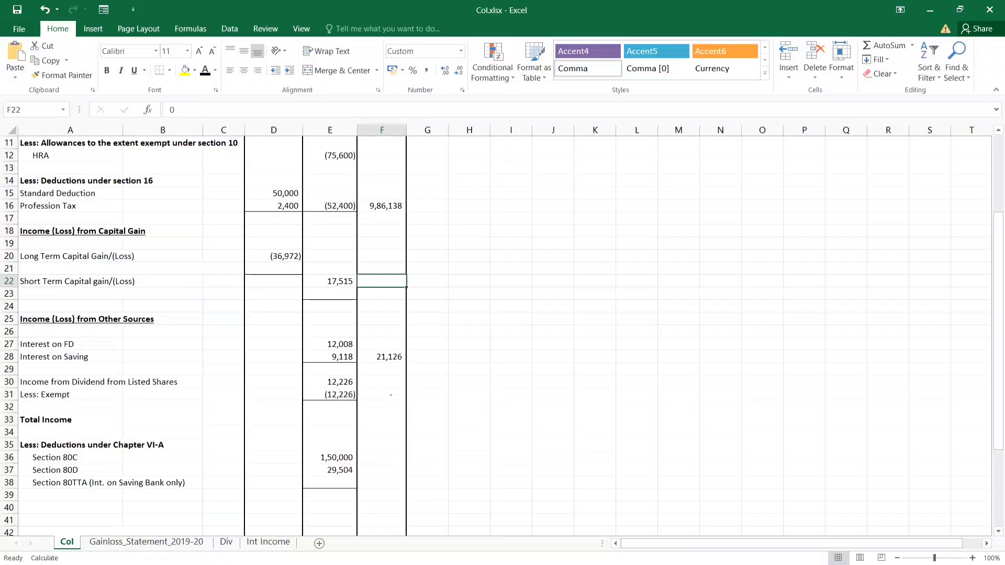
left_click_drag(330, 281, 382, 282)
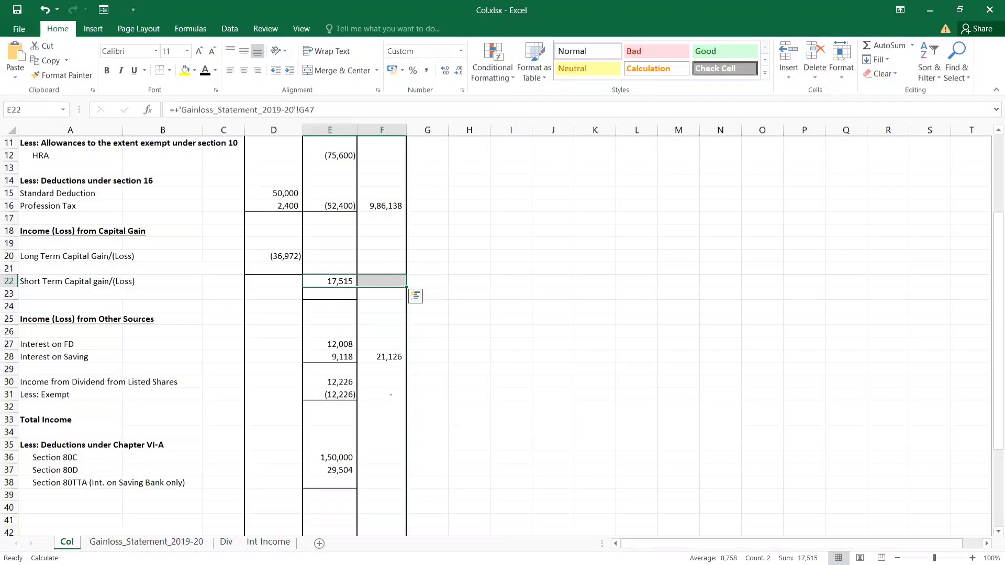
left_click(330, 282)
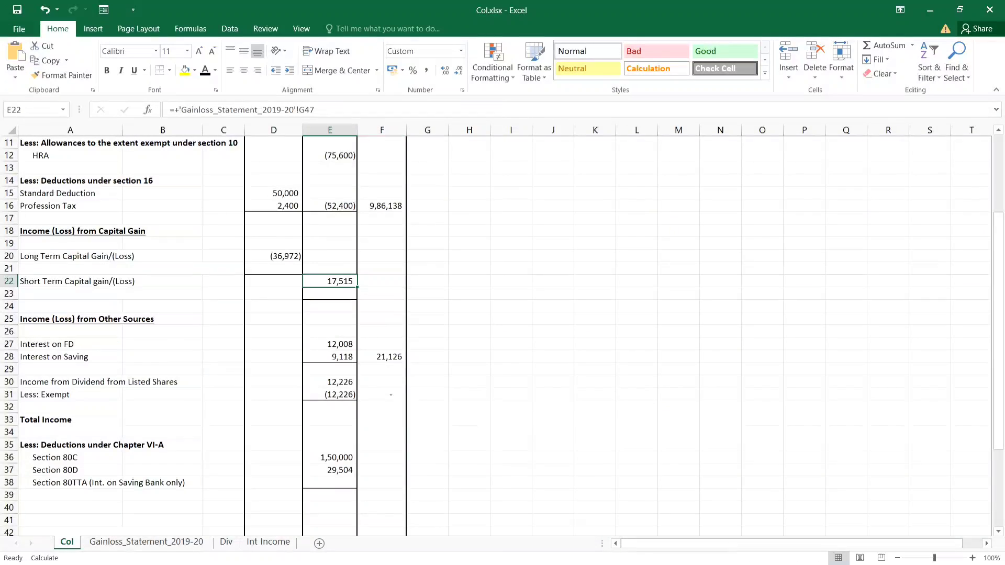
key("shift+Down")
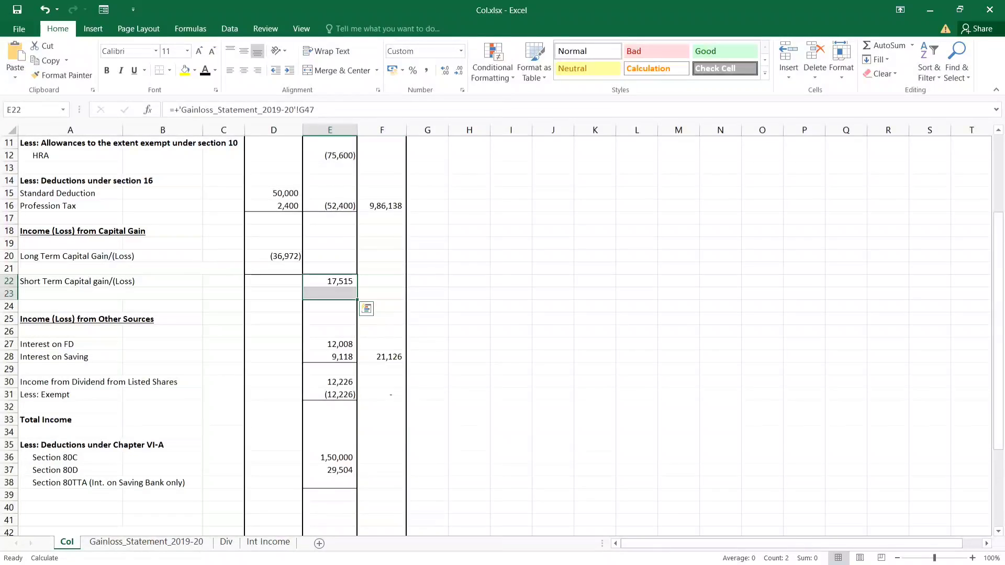
left_click(273, 256)
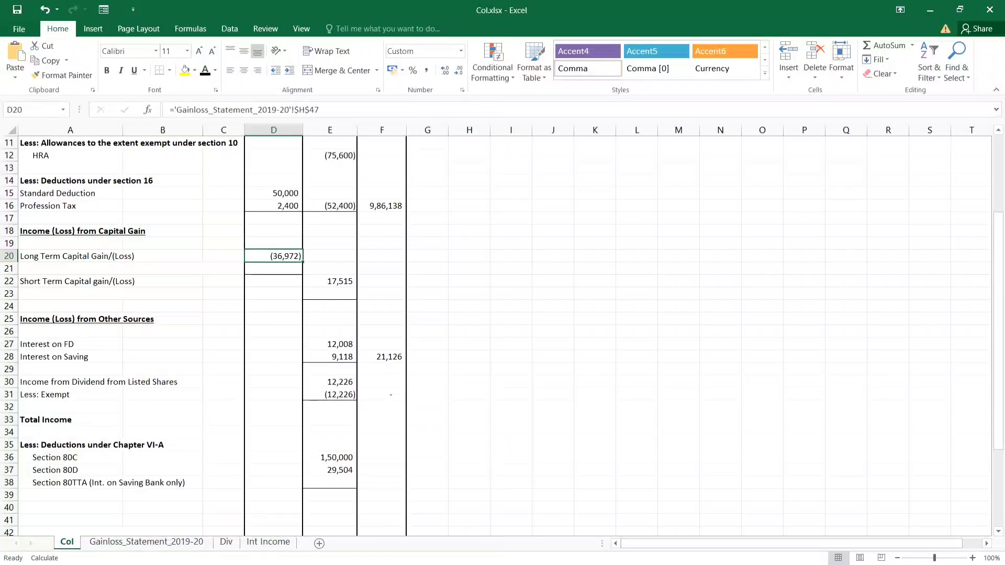
Enter the note "c/f FOR 8 YEAR" in H20 beside the Long Term Capital Gain/(Loss) row.
left_click(469, 256)
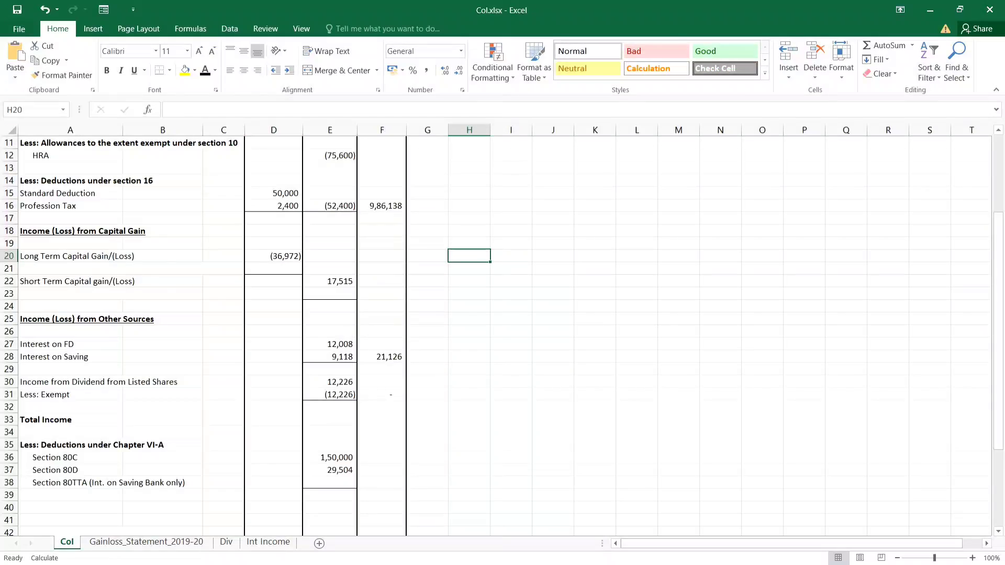
type("c/f")
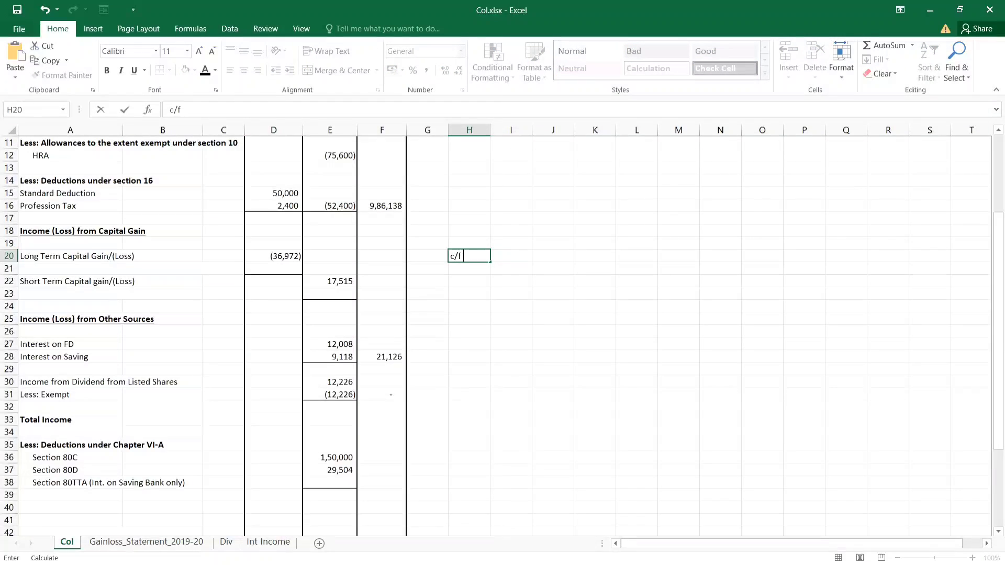
type(" FOR 8 YEAR")
key("Return")
key("Up")
key("Left")
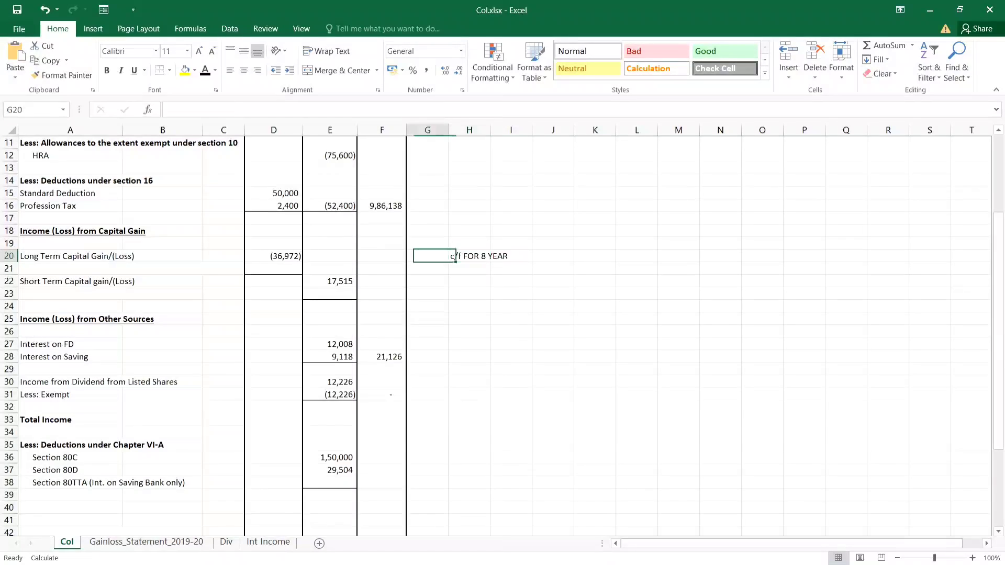
Reveal the hidden "Trf to C/F Schedule (Can not be set off from STCG)" label in A21 by making its font black.
key("Left")
key("Left")
key("Left")
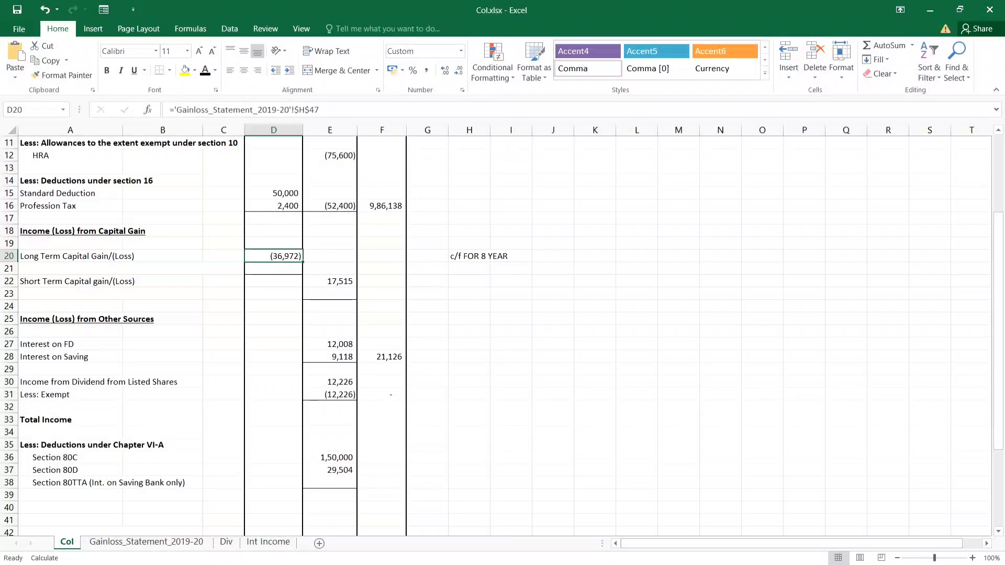
key("Down")
key("Left")
key("Left")
key("Left")
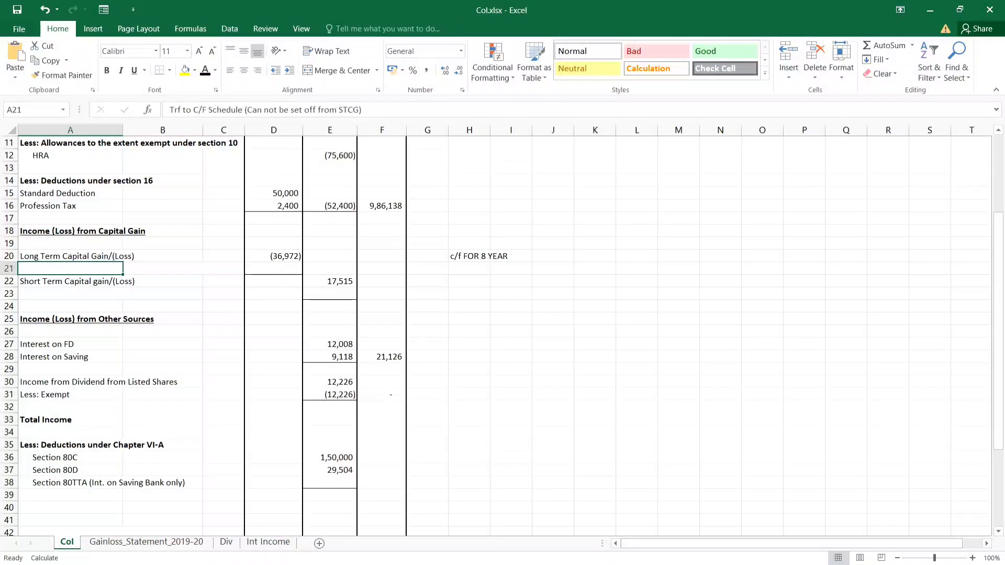
key("alt")
key("h")
key("f")
key("c")
key("Return")
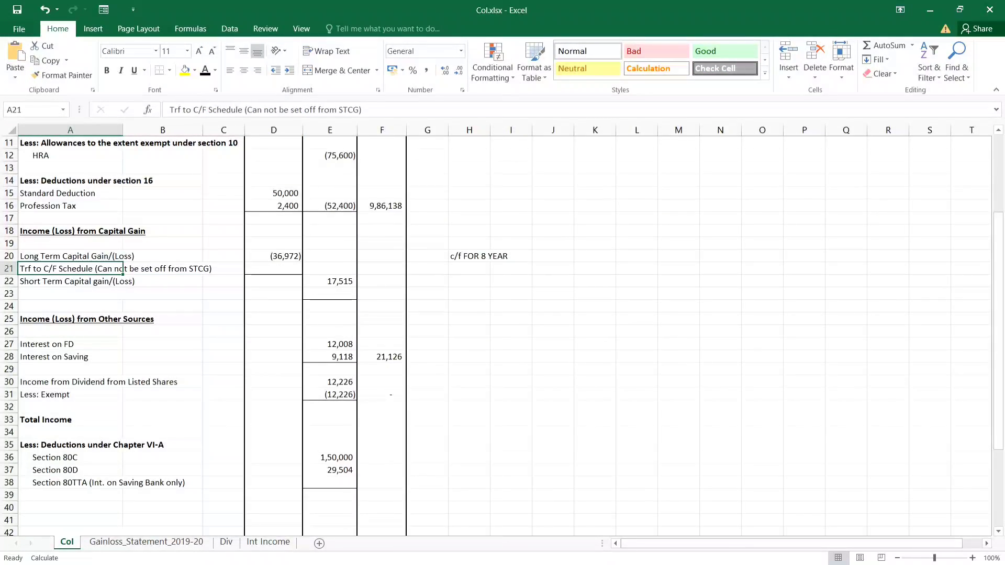
Apply the same black font colour to the carry-forward transfer amount in D21 and its net result in E21.
key("Right")
key("Right")
key("Right")
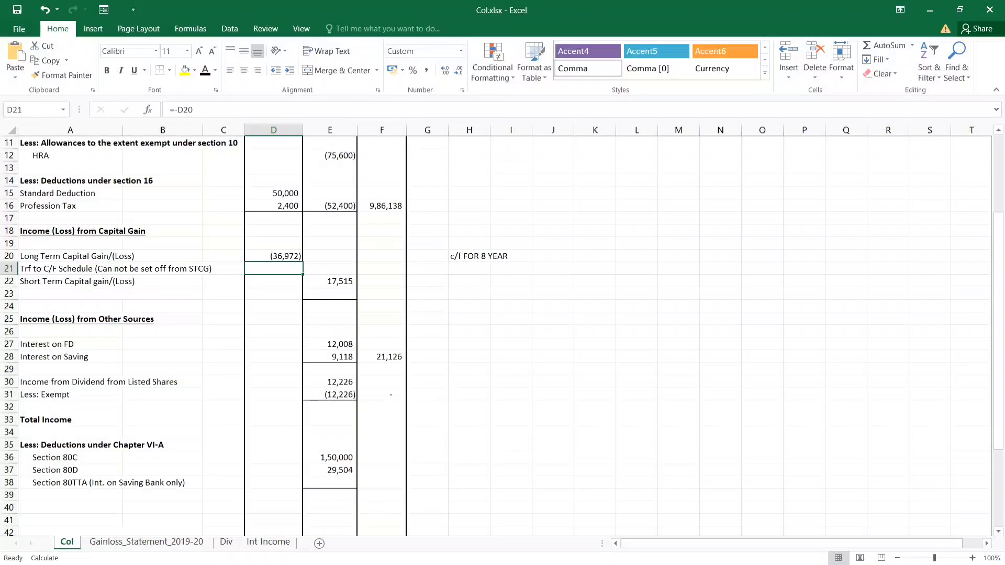
key("F4")
key("Right")
key("F4")
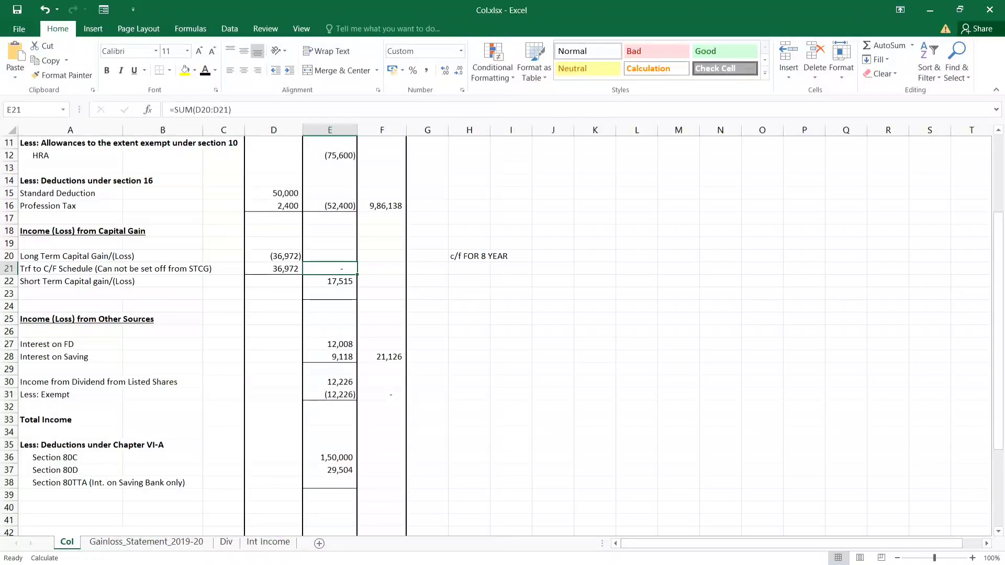
Reveal the hidden "Less: Set off of Last year STCL" label in A23 with the same black font colour.
key("Down")
key("Left")
key("Left")
key("Left")
key("Left")
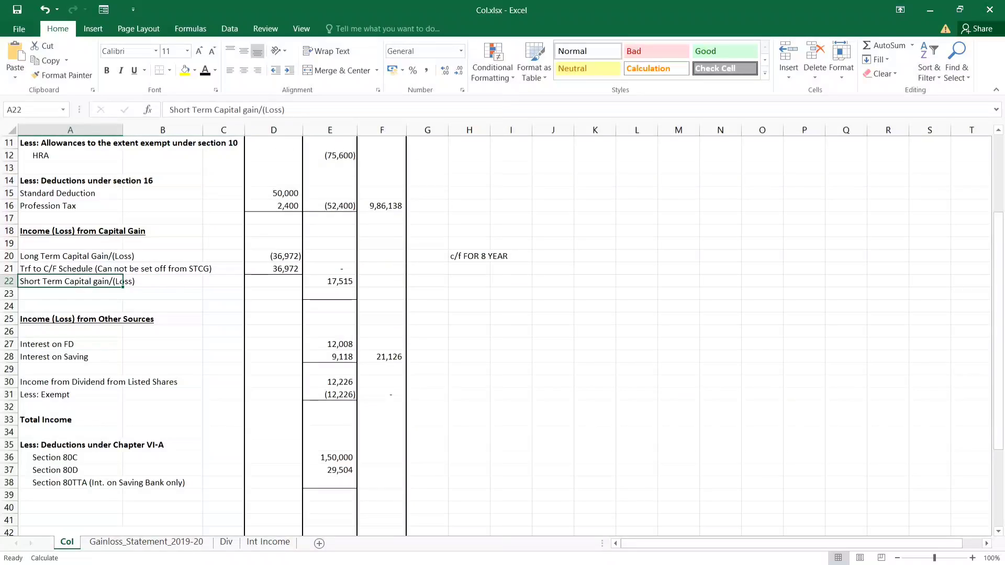
key("Down")
key("F4")
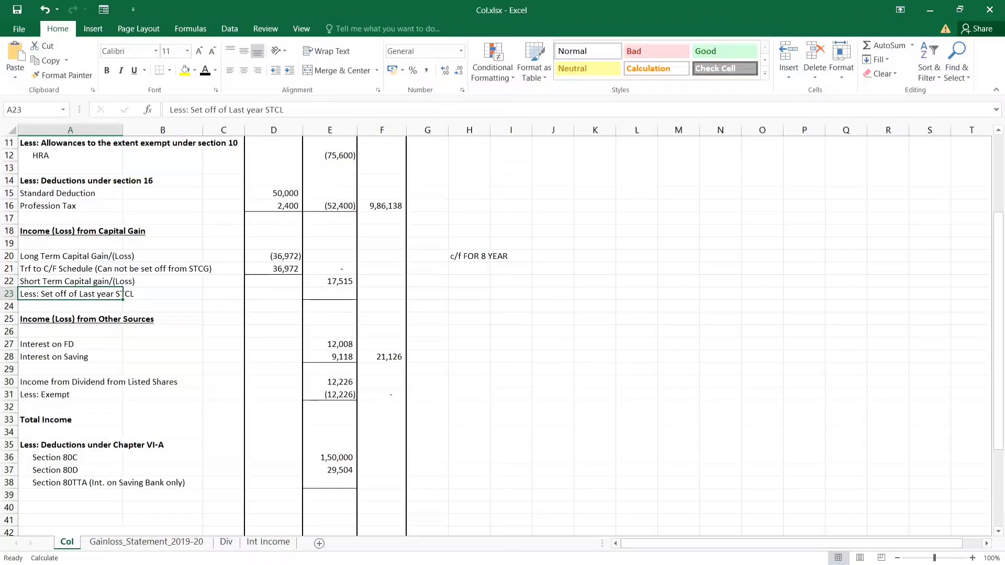
Reveal the hidden set-off amount in E23 and the capital gain total in F23 with the black font colour.
key("Right")
key("Right")
key("Right")
key("Right")
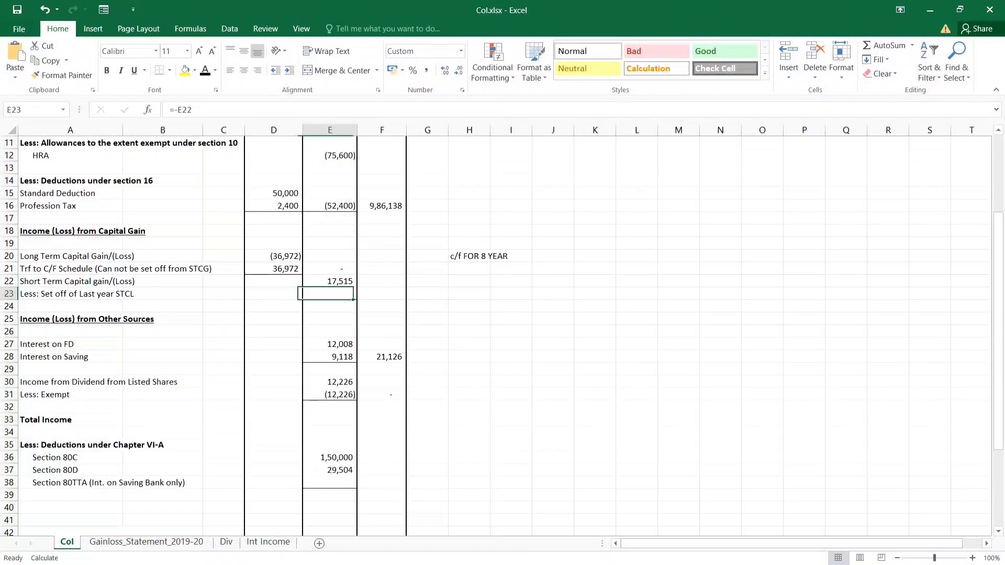
key("Up")
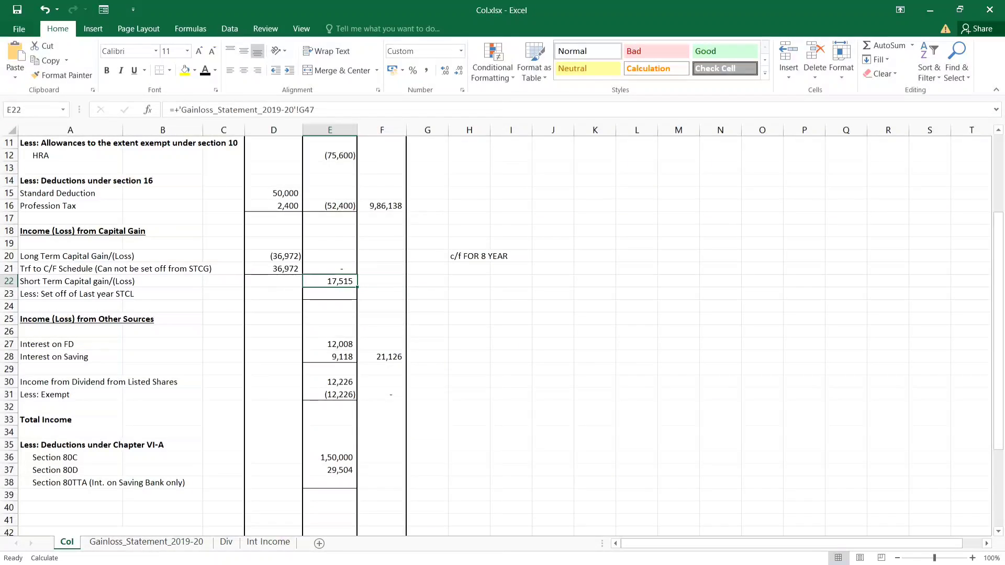
left_click(119, 293)
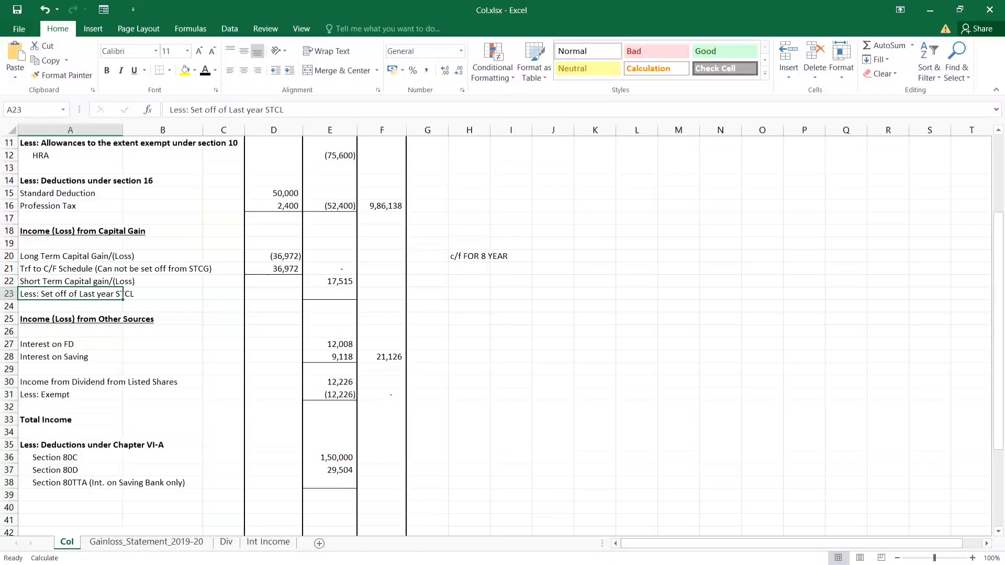
left_click(330, 282)
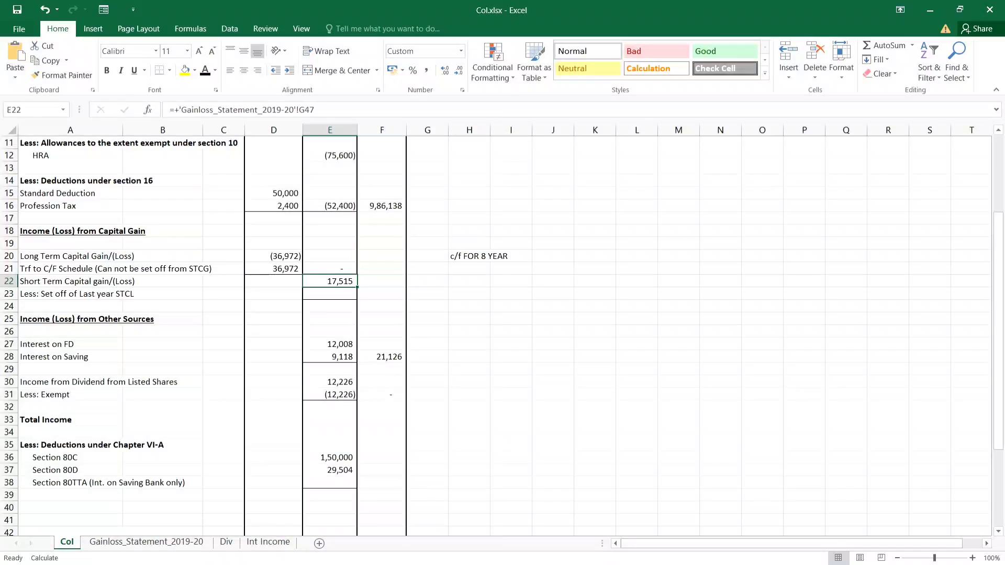
left_click(70, 294)
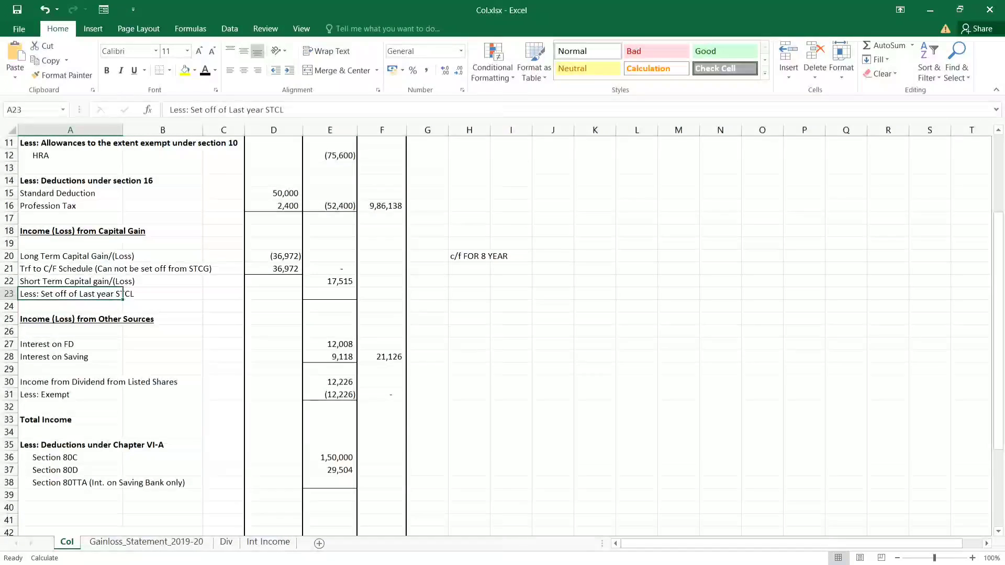
left_click(330, 294)
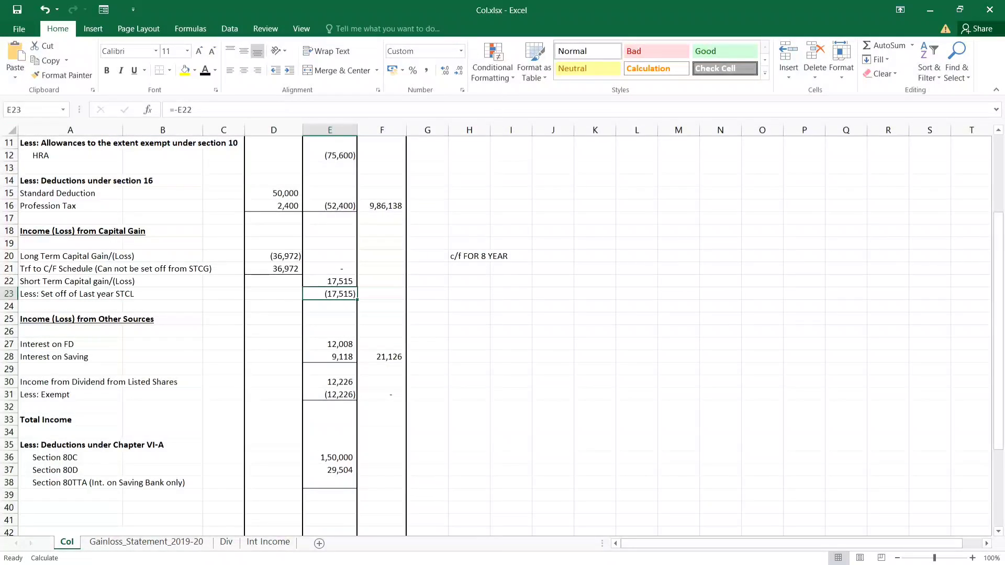
left_click(382, 295)
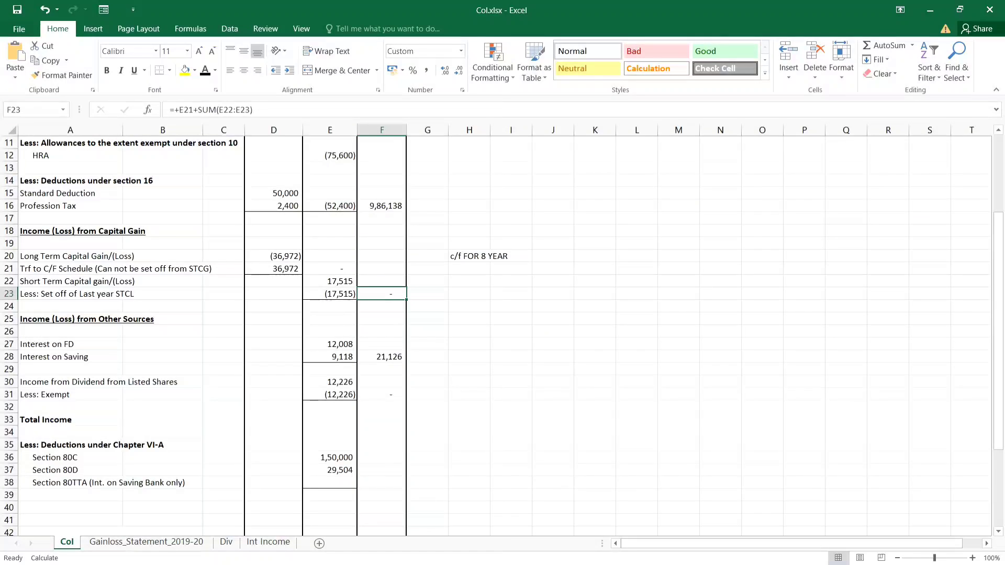
Examine the capital gain total's formula in F23 and the short term gain and set-off entries in rows 22 and 23.
key("F2")
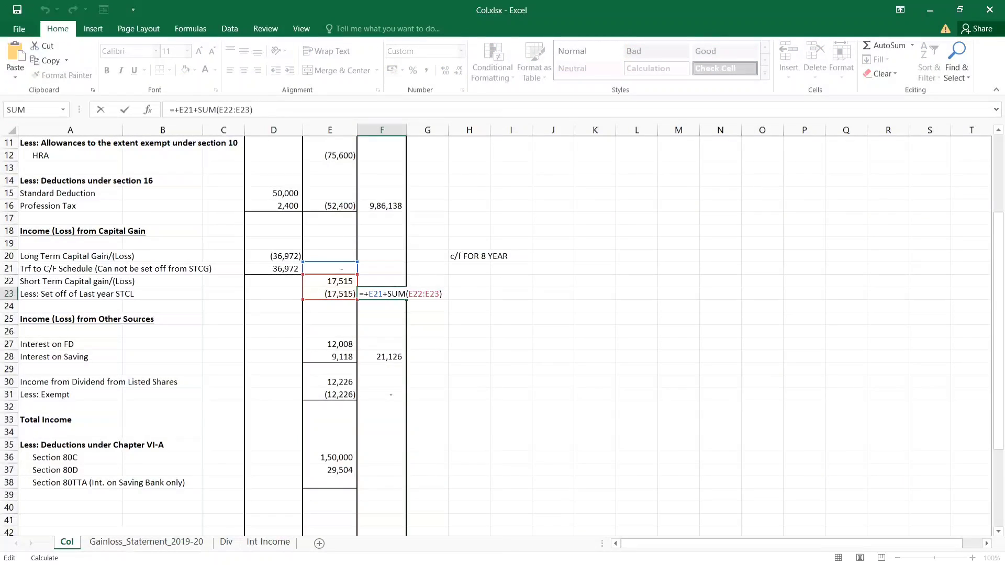
key("Escape")
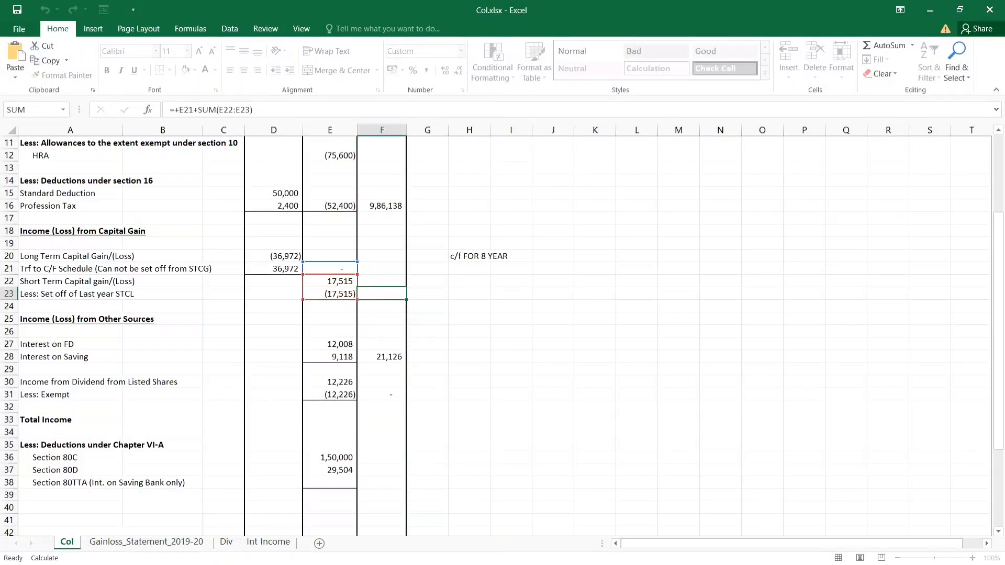
key("Left")
key("Left")
key("Up")
key("Right")
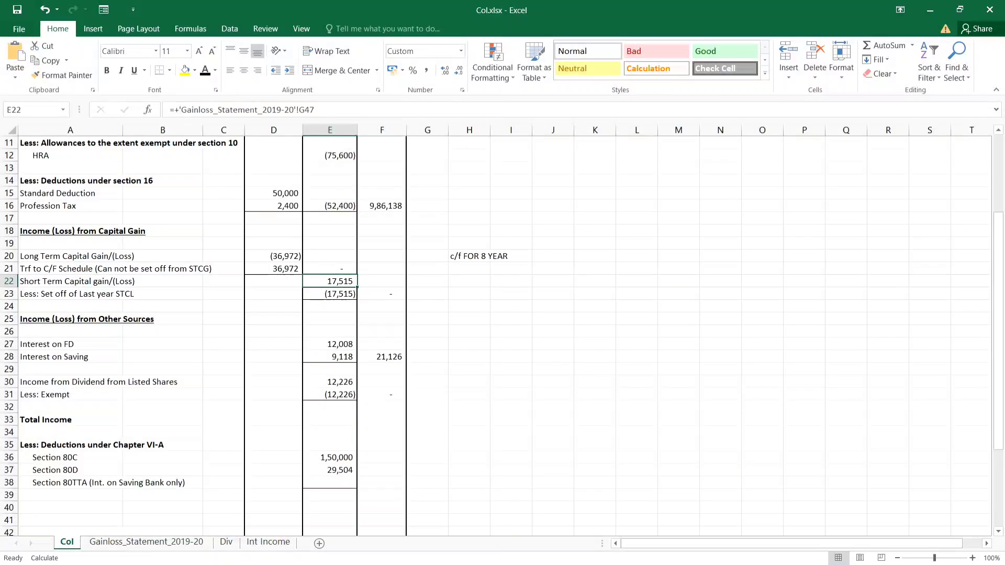
key("Down")
key("Left")
key("Left")
key("Left")
key("Left")
key("ctrl+shift+Right")
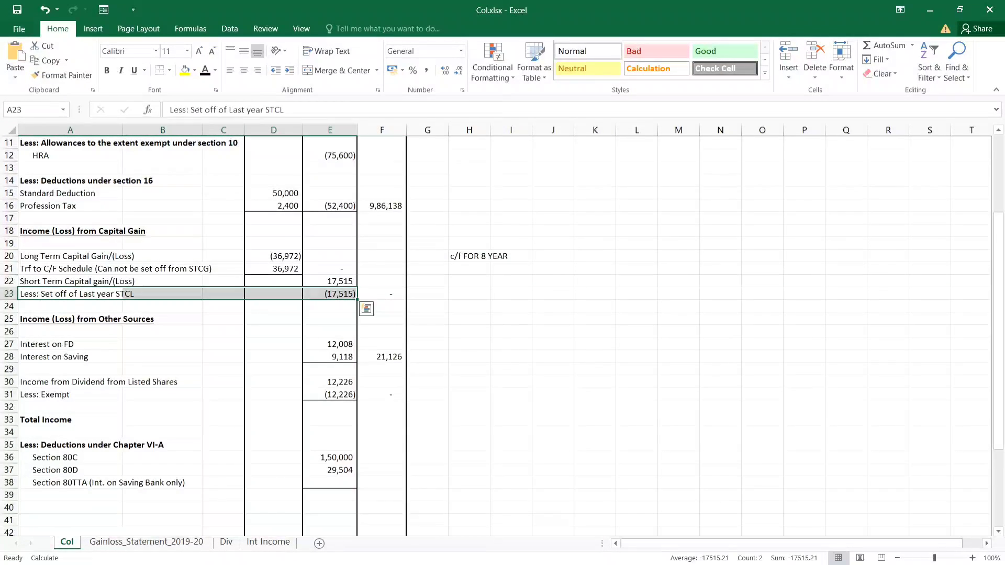
key("Up")
key("ctrl+Right")
key("Down")
key("Right")
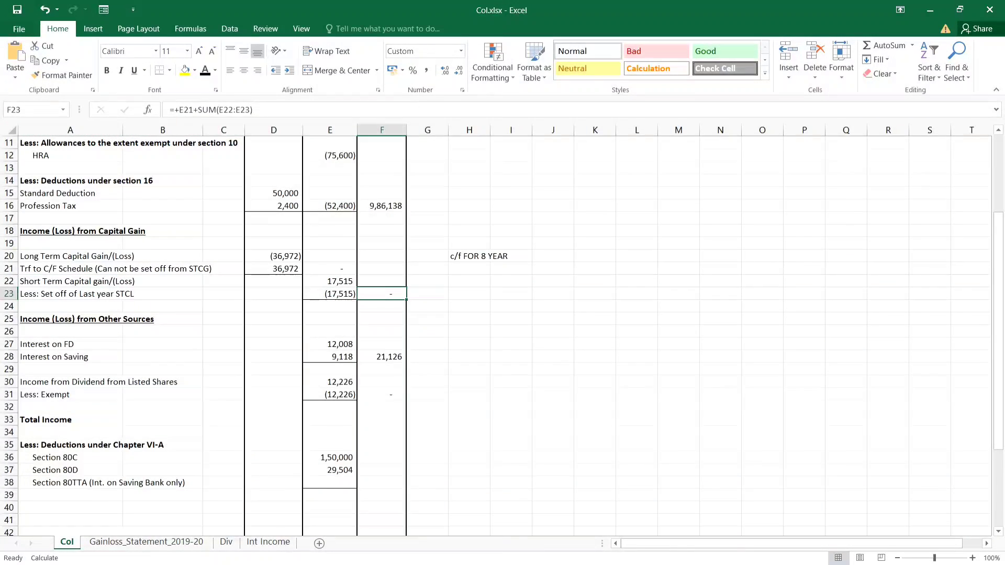
key("Left")
key("Up")
key("Right")
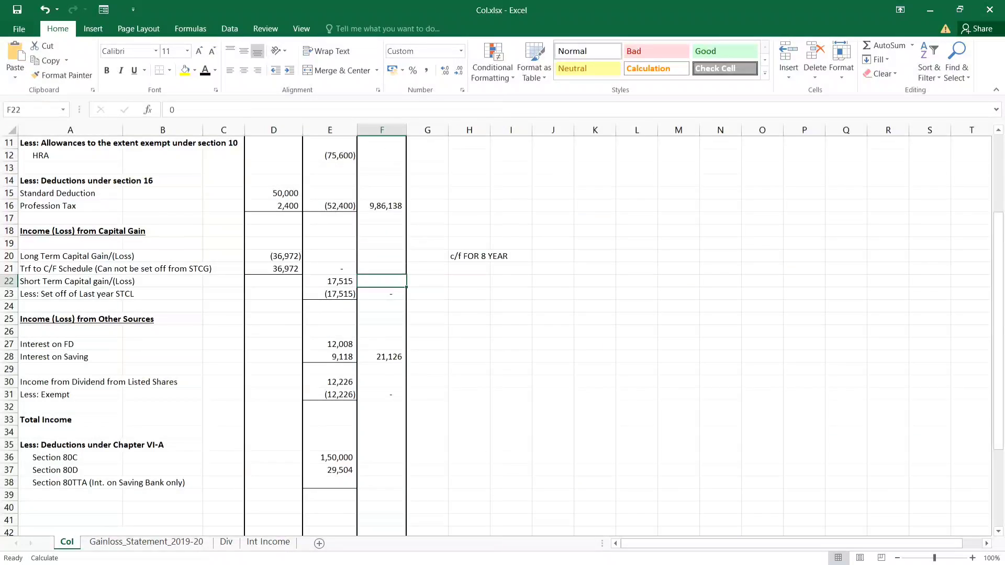
key("Down")
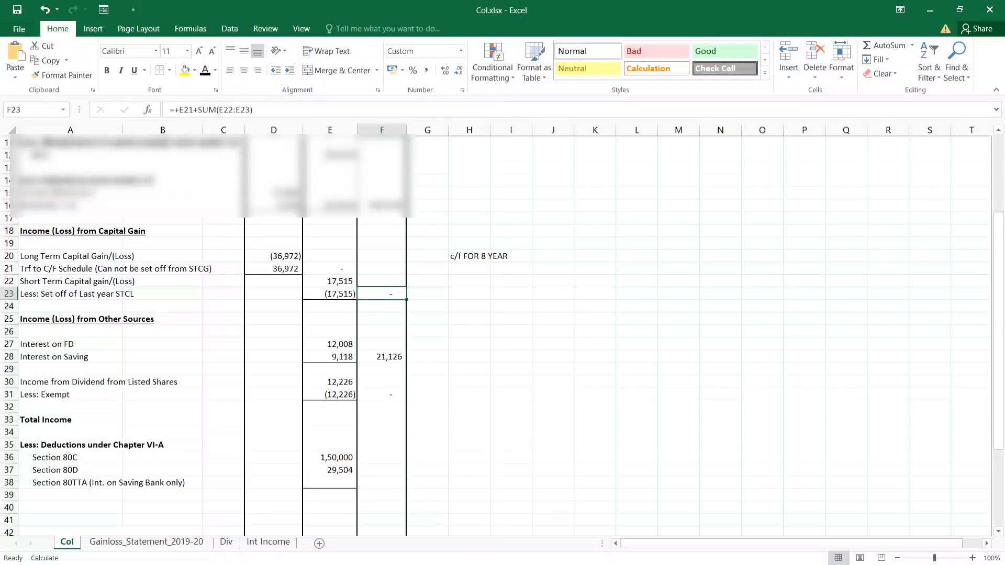
Review the section totals in column F for salary, capital gain and interest income, including the formula in F23.
key("Up")
key("ctrl+Up")
key("ctrl+Up")
key("ctrl+Down")
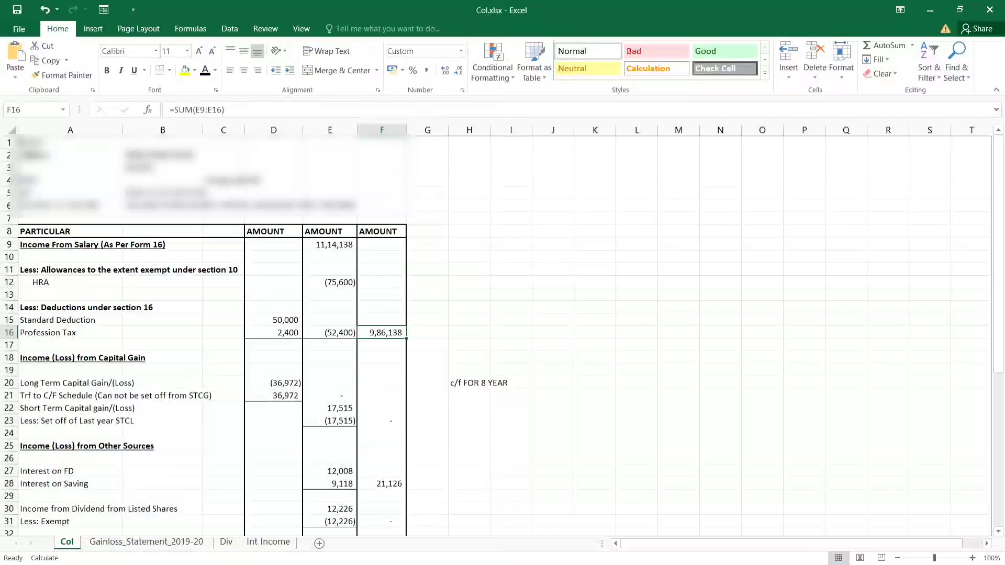
key("ctrl+Down")
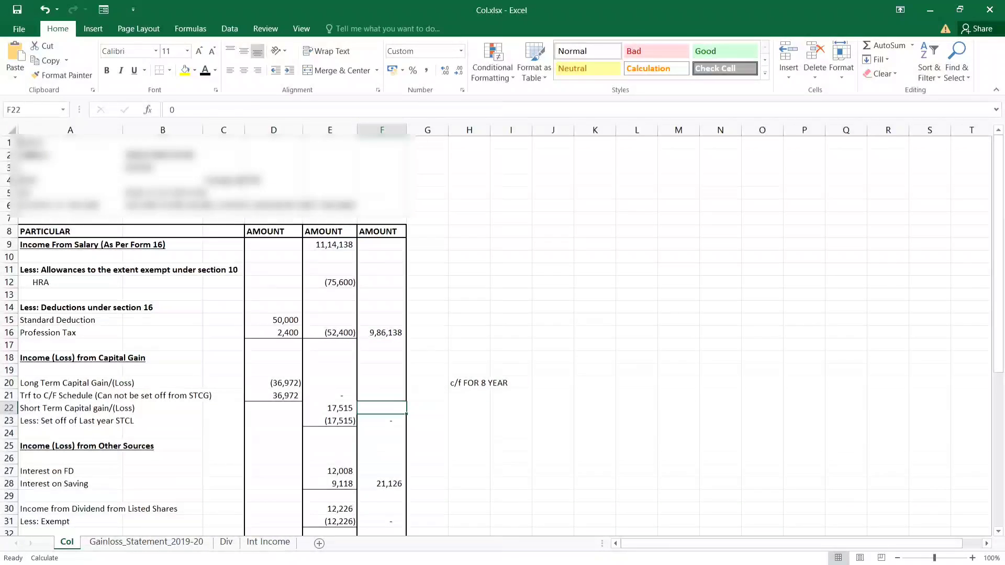
key("Down")
key("Down")
key("Up")
key("Up")
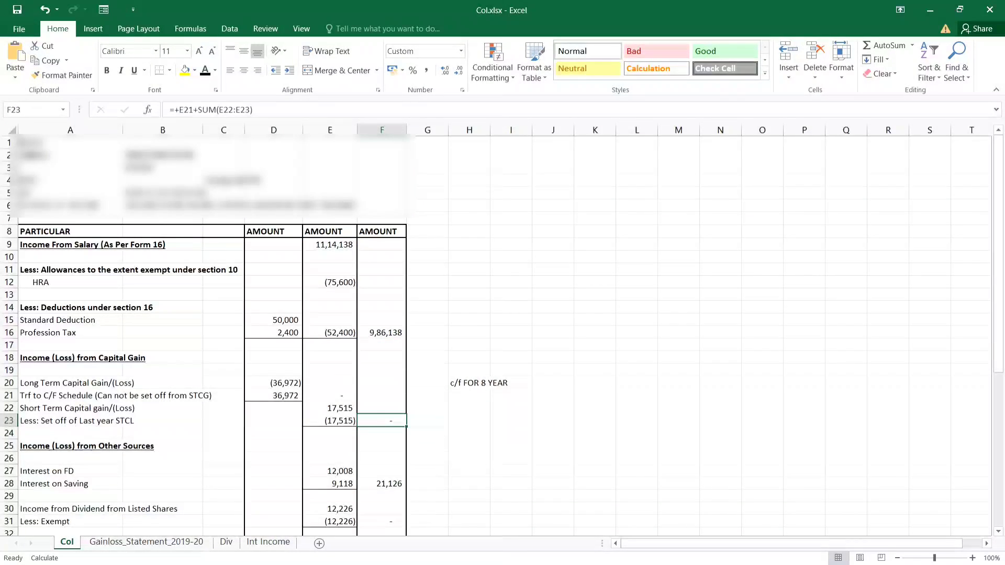
key("F2")
key("Escape")
key("ctrl+Down")
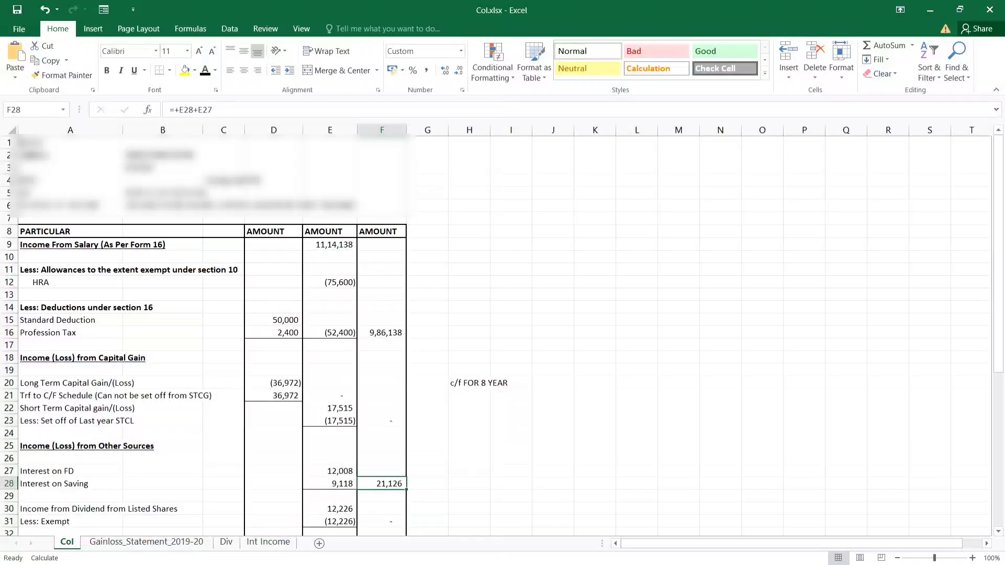
Examine the formulas behind the interest income total in F28 and Total Income in F33.
key("F2")
key("Escape")
key("Down")
key("Down")
key("Down")
key("Down")
key("Down")
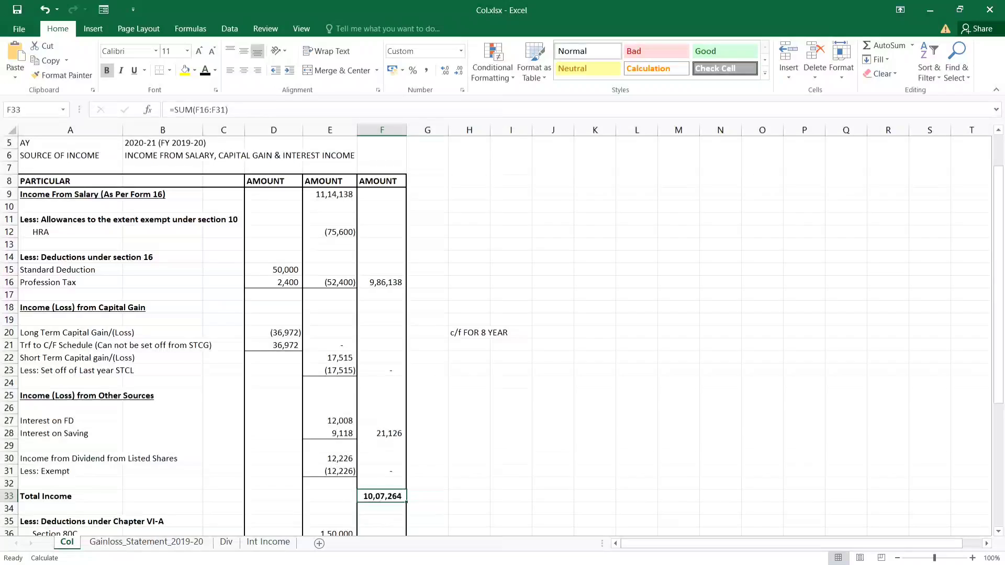
key("F2")
key("Escape")
Review the Chapter VI-A deduction entries for Sections 80C, 80D and 80TTA in rows 36 to 38.
key("Down")
key("Down")
key("Down")
key("Down")
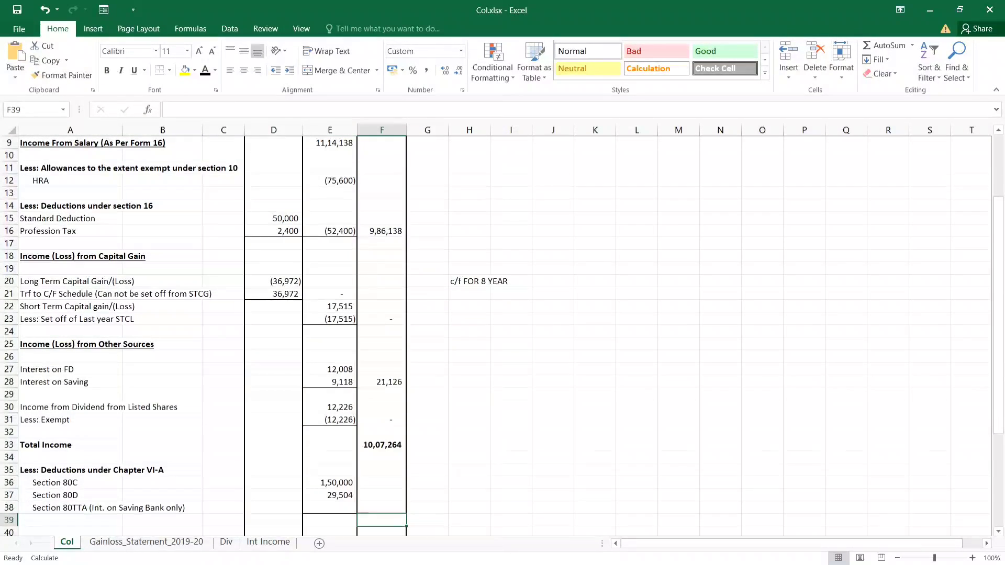
key("Left")
key("Up")
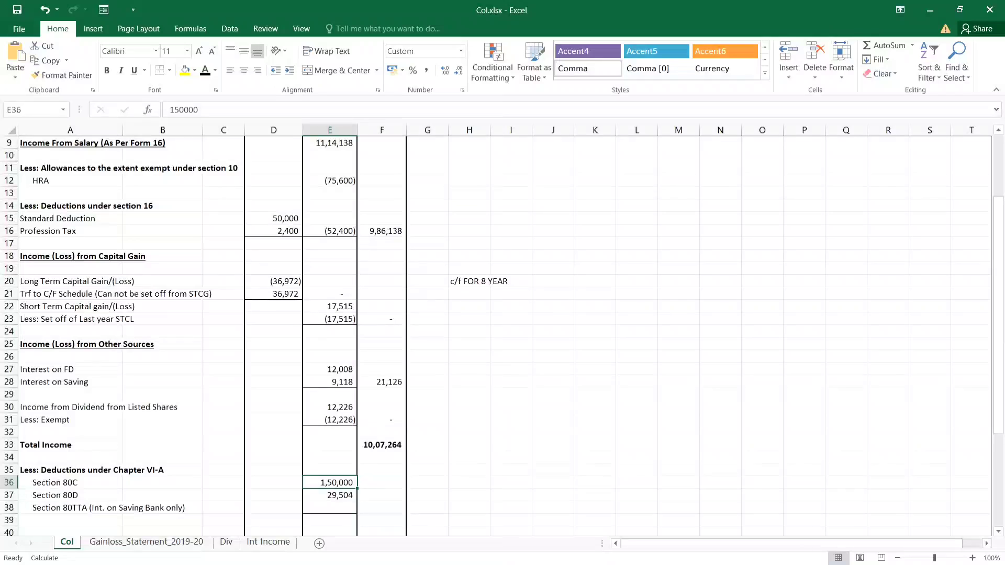
key("Down")
key("Left")
key("Down")
key("Left")
key("Left")
key("Left")
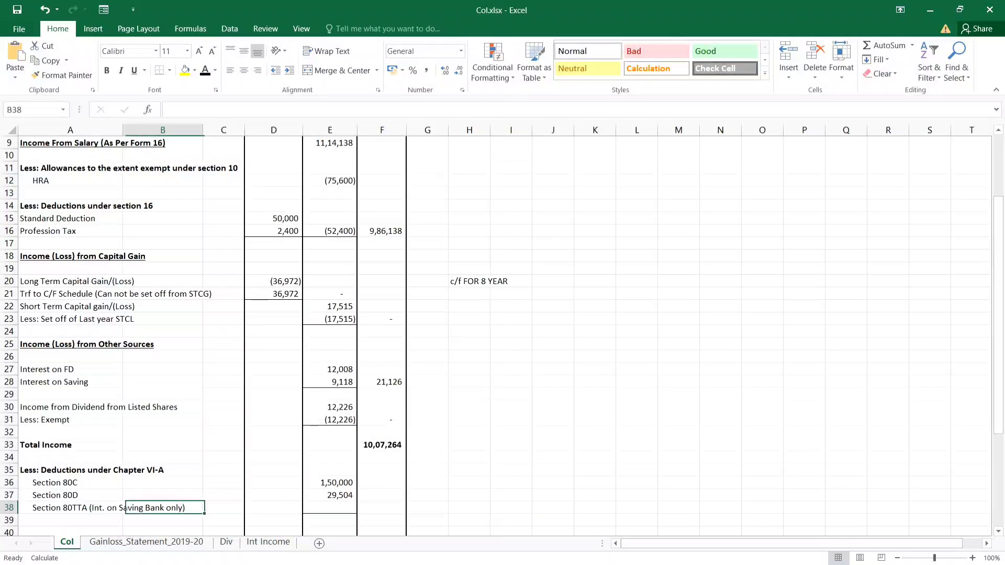
key("Right")
key("Right")
key("Right")
key("Left")
key("Left")
key("Left")
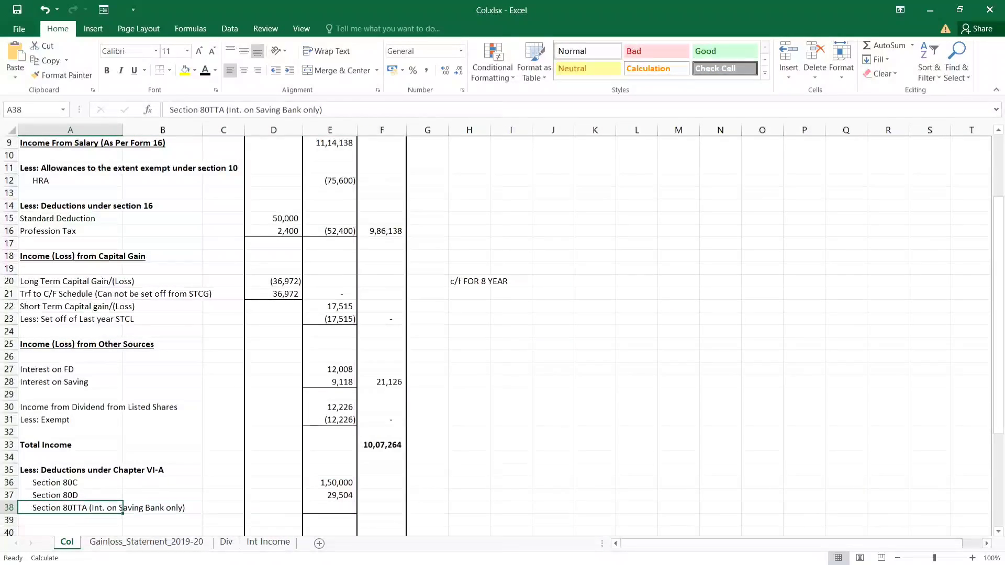
Reveal the hidden Section 80TTA amount in E38 with the black font colour and check its formula.
key("Right")
key("Right")
key("Right")
key("Right")
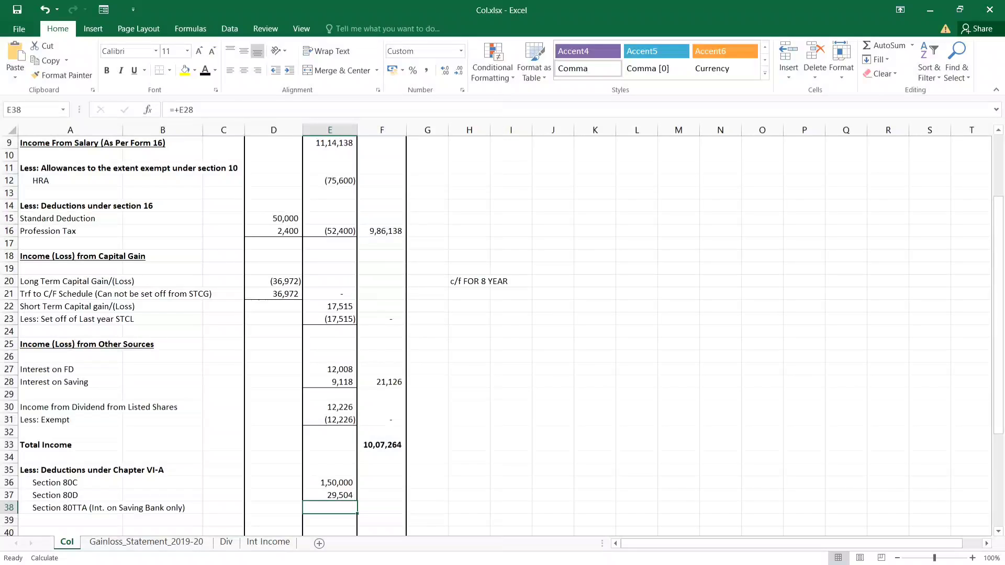
key("F2")
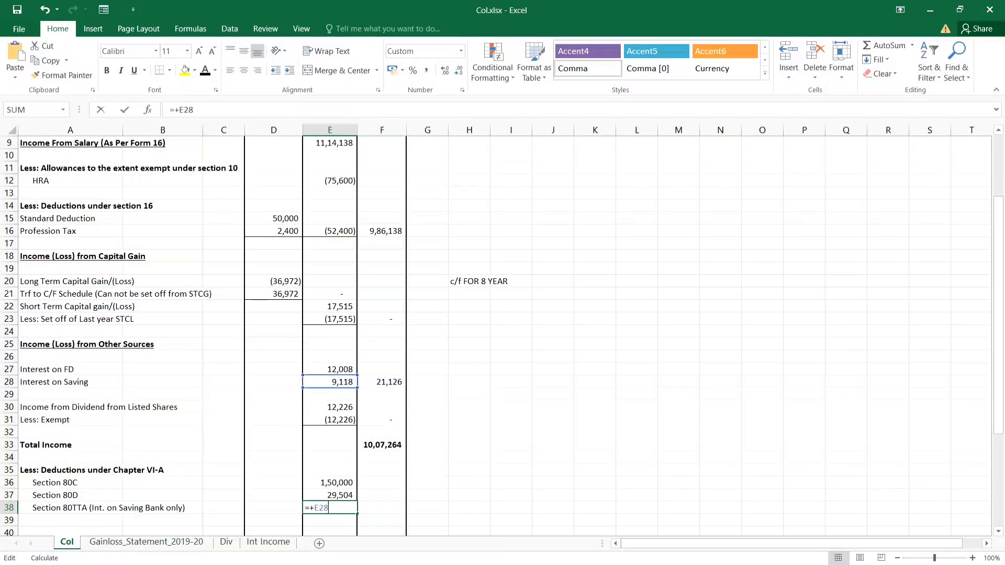
key("Escape")
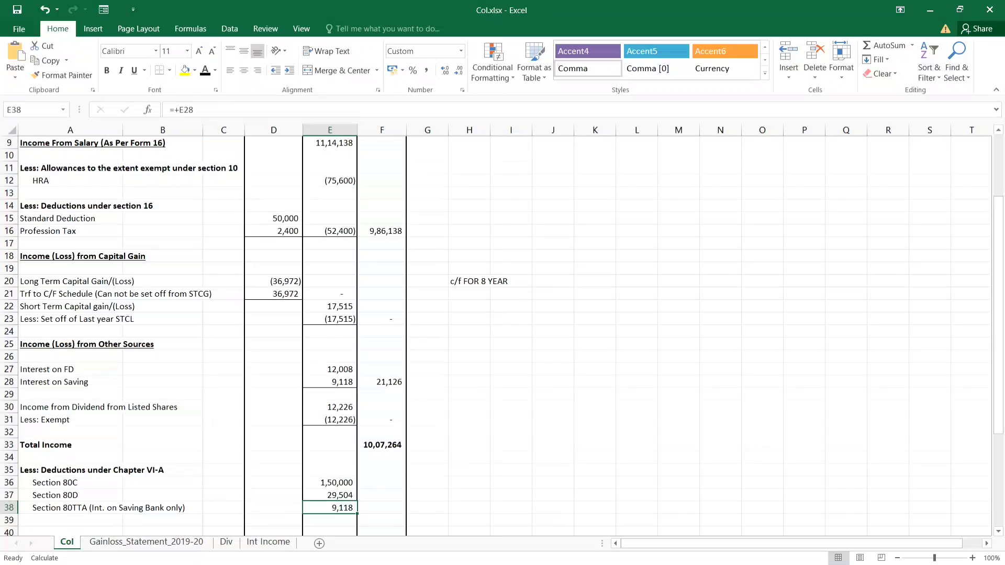
Check the Chapter VI-A deductions total's formula in F38 and reveal the hidden amount with the black font colour.
key("Right")
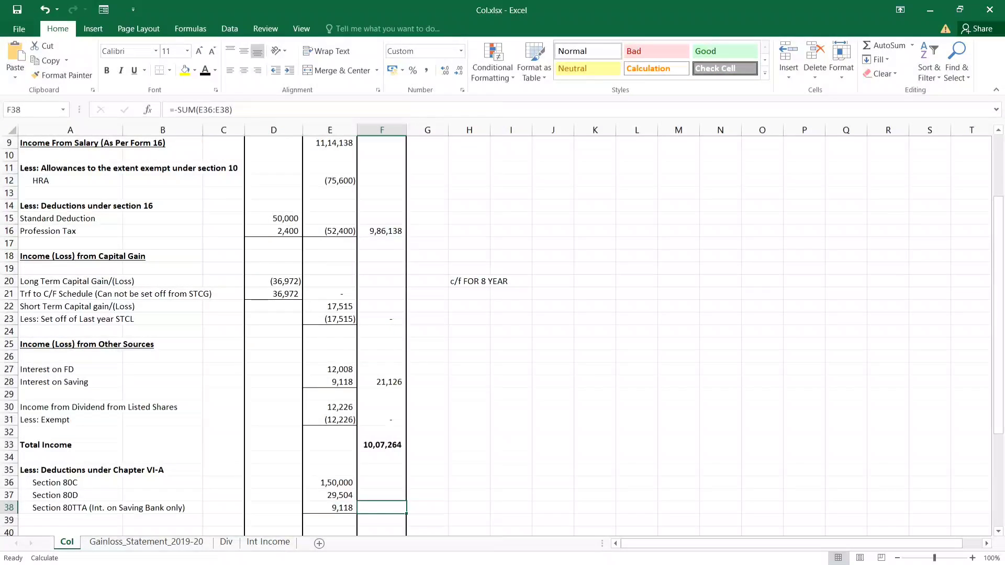
key("F2")
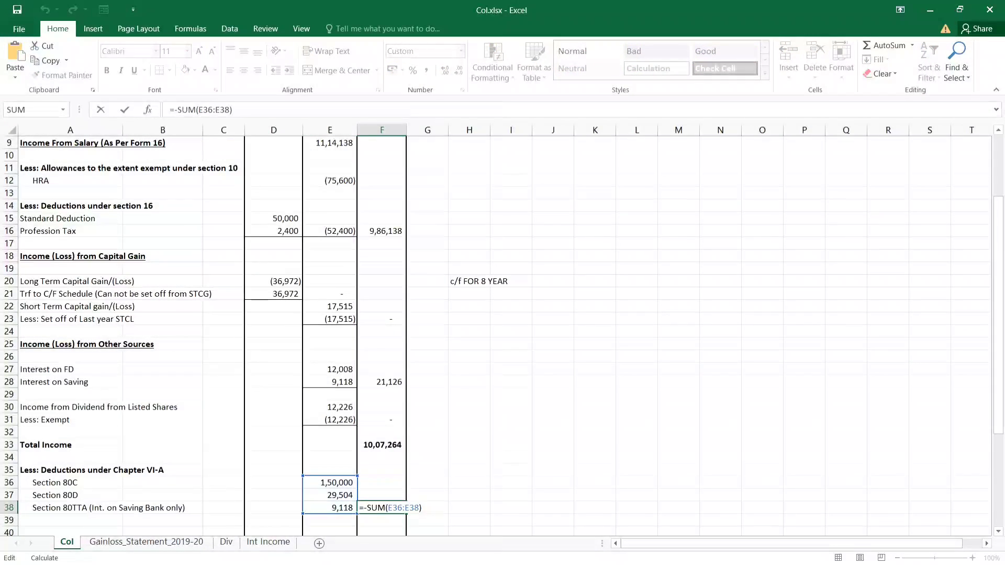
key("Return")
Reveal the hidden total taxable income amount in F40 and its label in A40 with the black font colour.
key("Down")
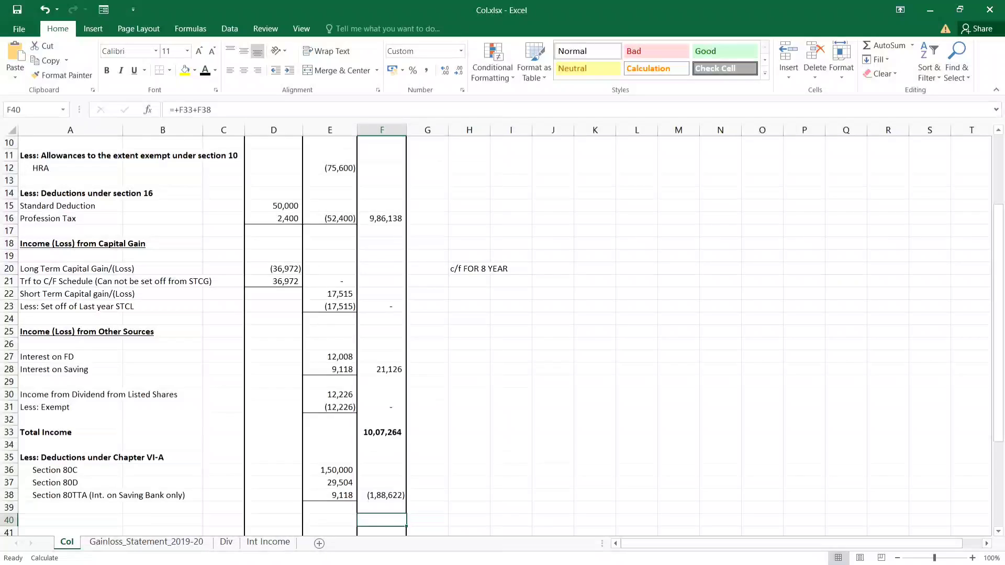
key("Left")
key("Left")
key("Left")
key("Left")
key("Left")
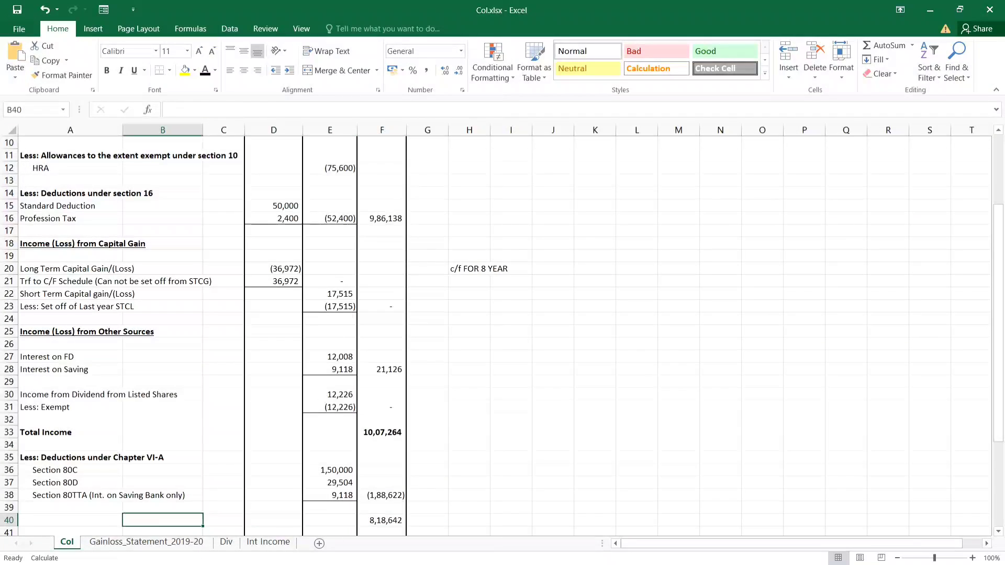
key("Down")
key("Down")
key("Down")
key("Down")
key("Down")
key("Down")
key("Down")
key("Down")
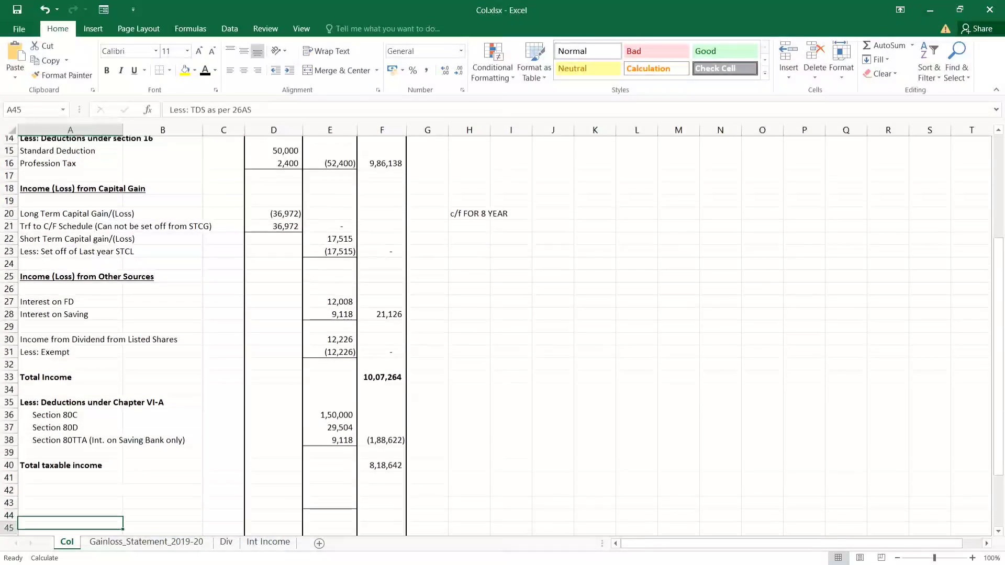
Examine the total taxable income formula in F40 and the cells it refers to.
key("Up")
key("Up")
key("Up")
key("Up")
key("Up")
key("Up")
key("Right")
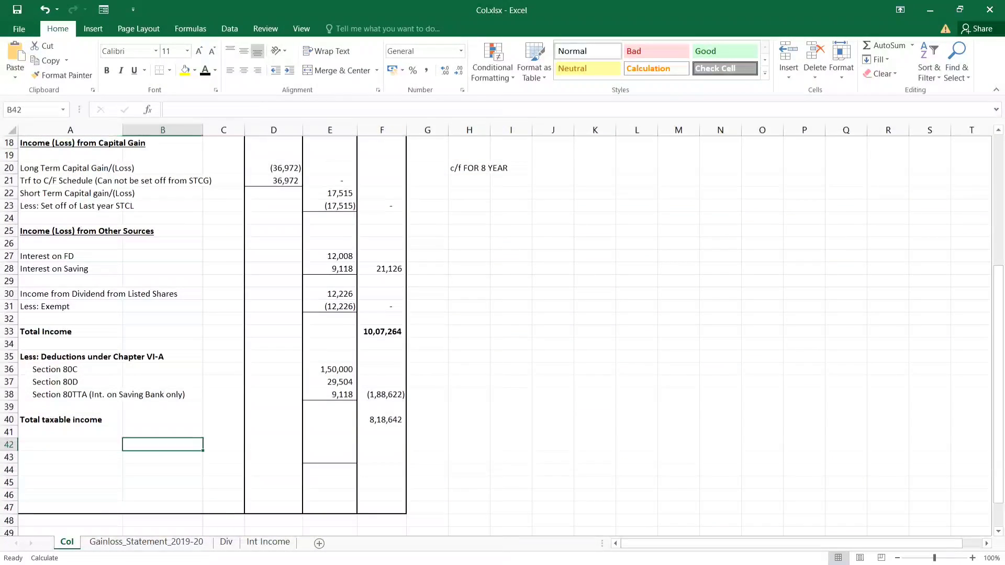
key("Up")
key("Right")
key("Right")
key("Right")
key("Up")
key("Right")
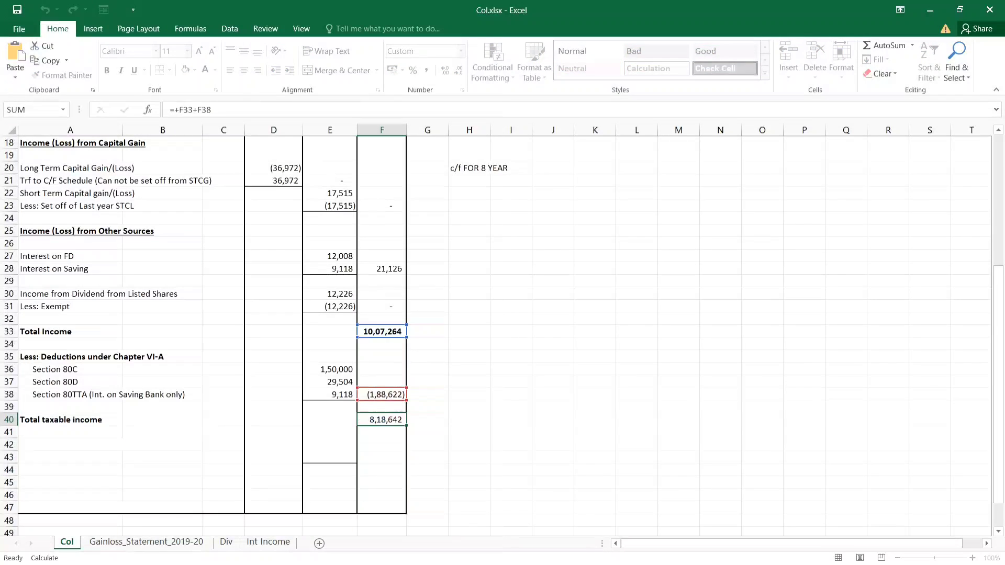
Reveal the hidden "Tax payable on total income" and "Add: Education Cess" labels in A42 and A43 with the black font colour.
key("Left")
key("Left")
key("Left")
key("Left")
key("Left")
key("Down")
key("Down")
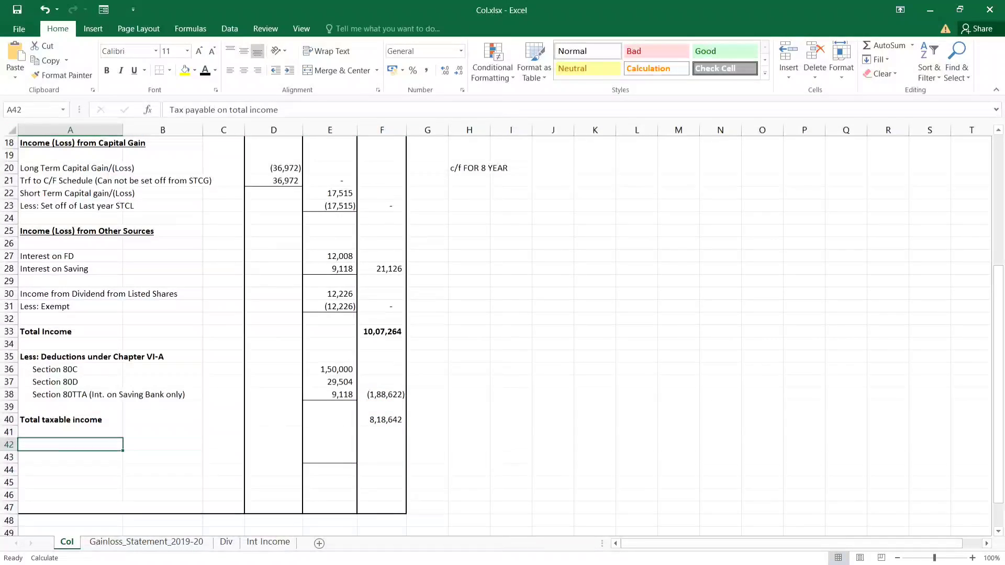
key("Down")
key("F4")
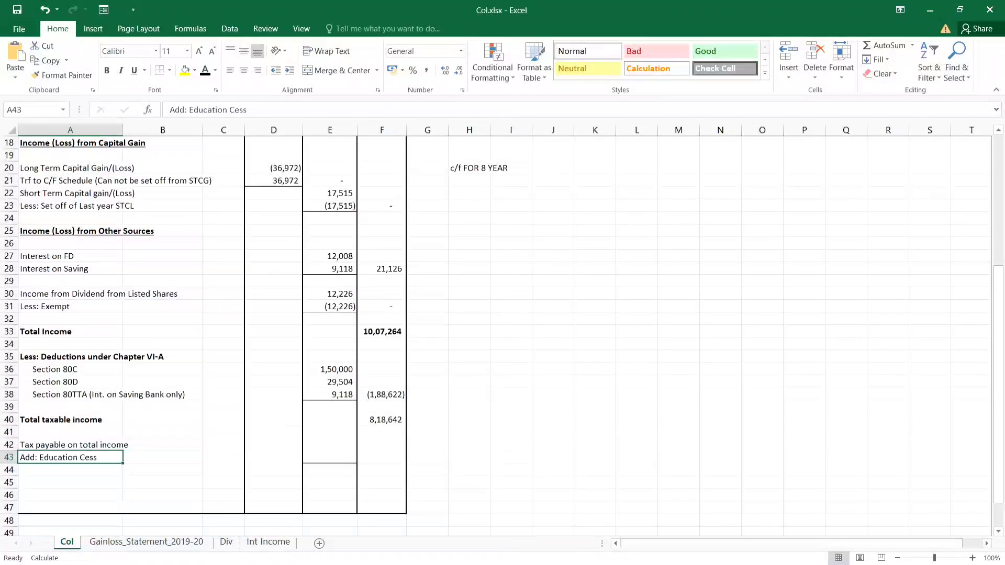
Reveal the hidden "Less: TDS as per 26AS" and "Balance Tax Payable / (Refund)" labels in A45 and A47 with the black font colour.
key("Down")
key("Down")
key("F4")
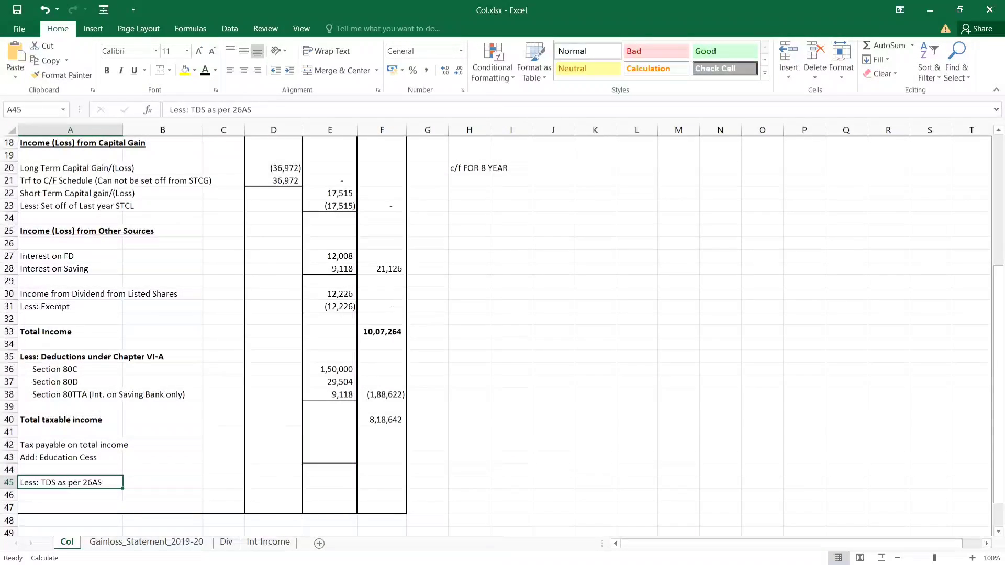
key("Down")
key("Down")
key("F4")
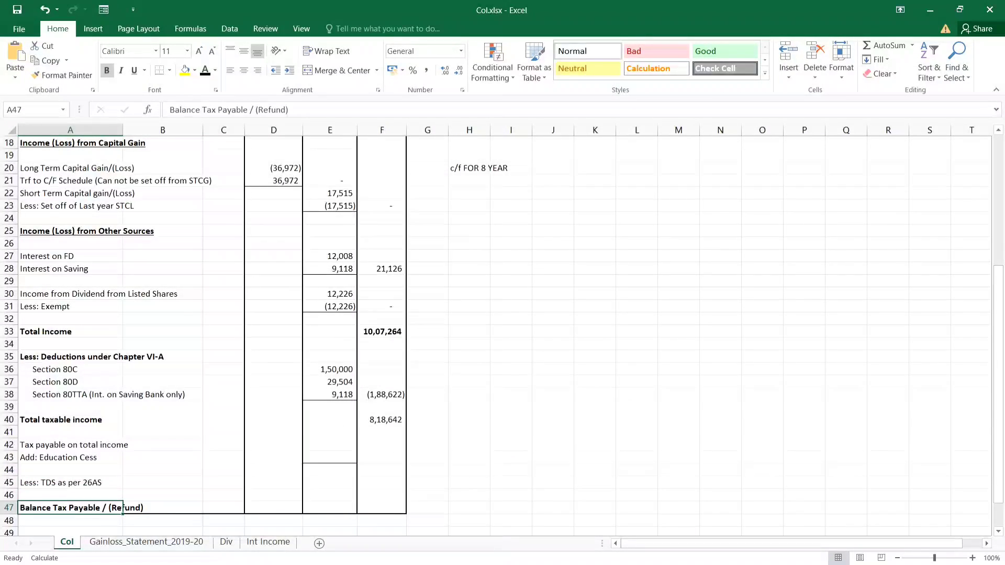
Reveal the hidden tax payable amount in E42 with the black font colour and check its slab-rate formula.
key("Up")
key("Up")
key("Up")
key("Up")
key("Up")
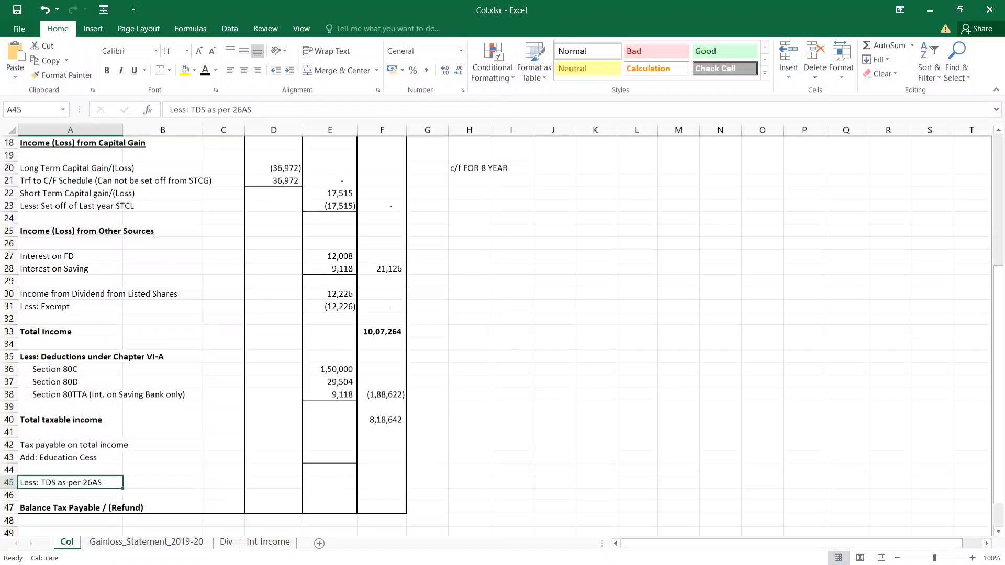
key("ctrl+Right")
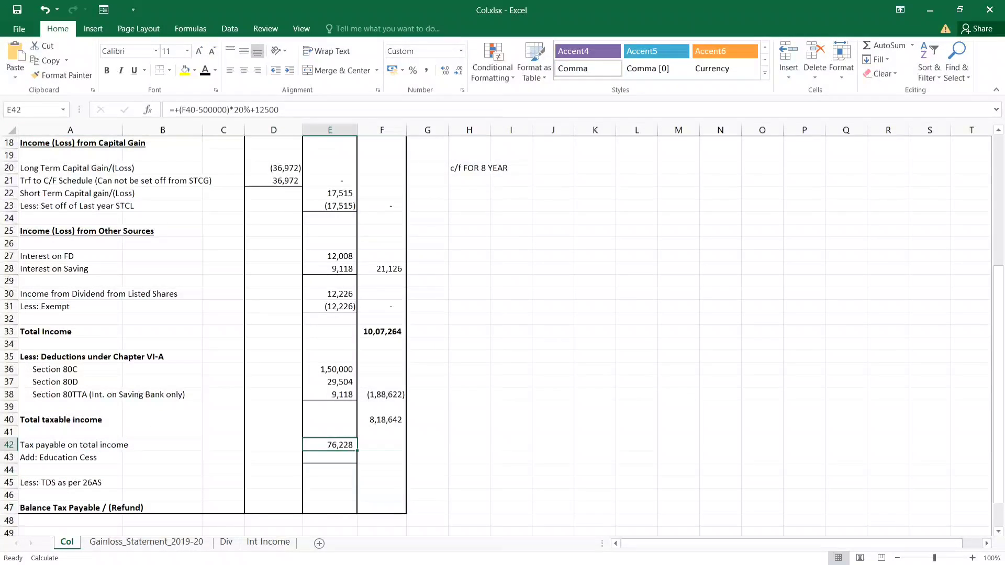
key("F2")
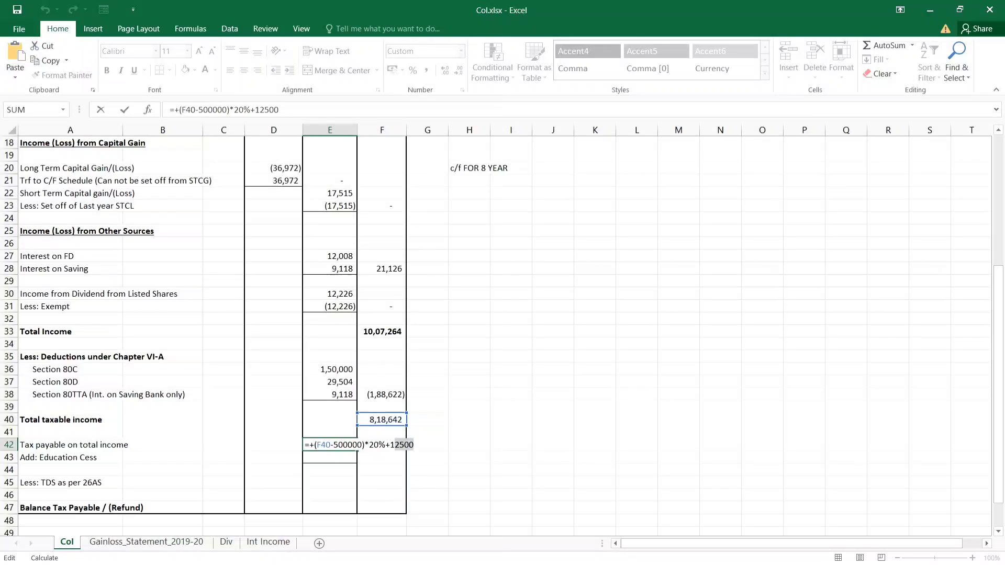
key("ctrl+Return")
Reveal the hidden education cess in E43 and the total tax in F43 with the black font colour, checking their formulas.
key("Down")
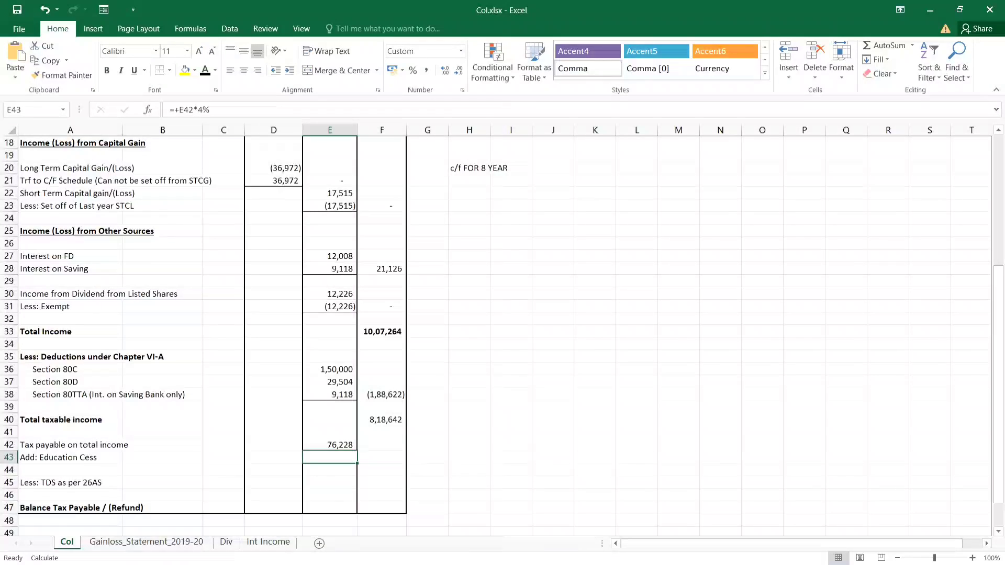
key("Right")
type("=+E43+E42")
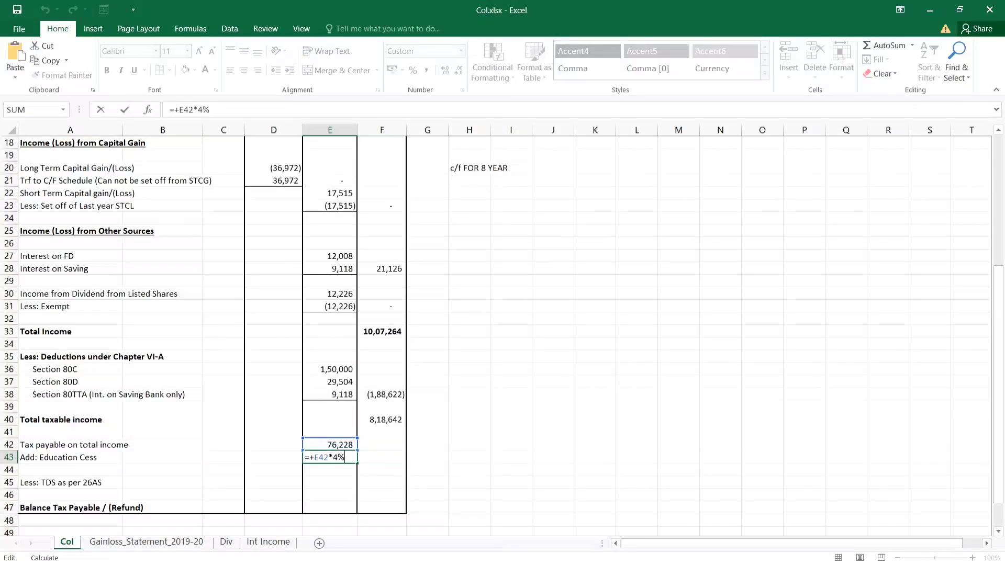
key("ctrl+Return")
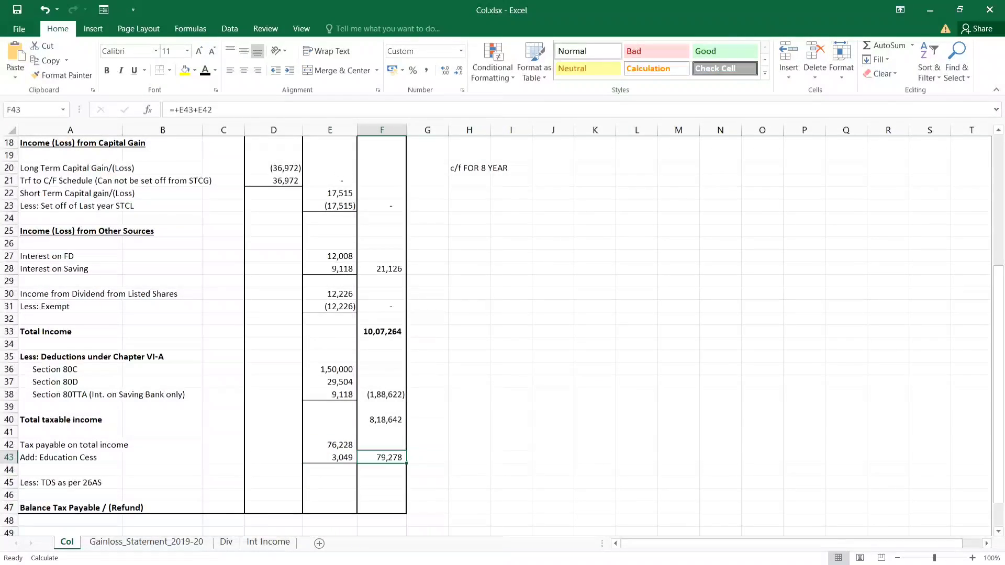
key("F2")
key("Escape")
Reveal the hidden TDS amount in F45 and the balance tax payable in F47 with the black font colour.
key("Down")
key("Down")
type("76780")
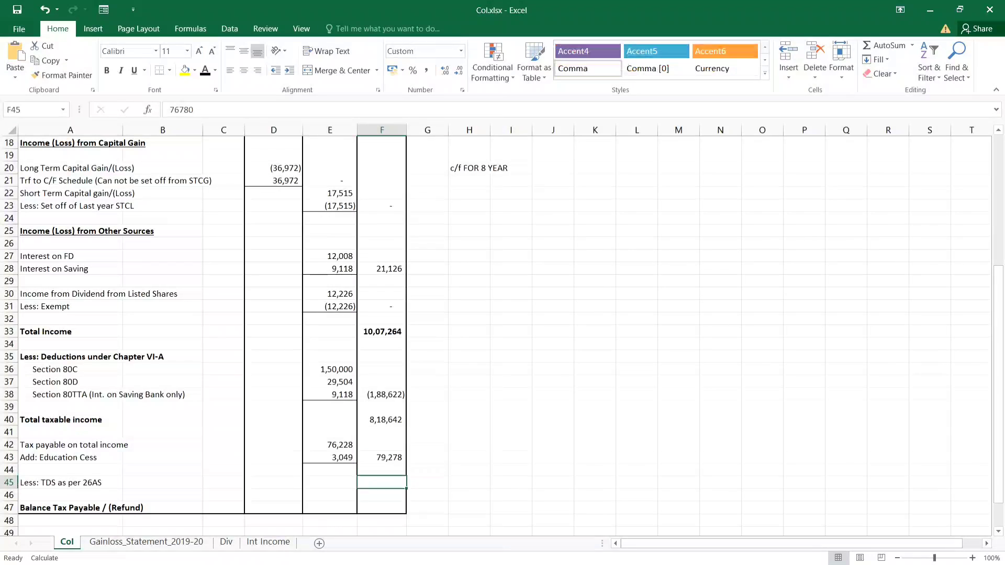
key("ctrl+Return")
key("Down")
key("Down")
type("=ROUND(F43-F45,-1)")
key("ctrl+Return")
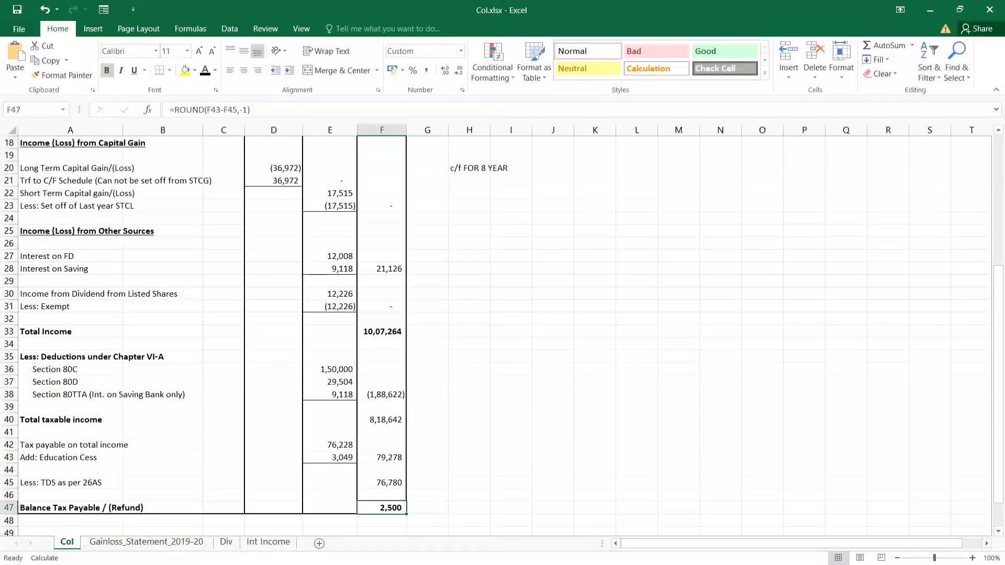
Examine the TDS entry in F45 and the rounding formula for balance tax payable in F47.
key("Up")
key("Up")
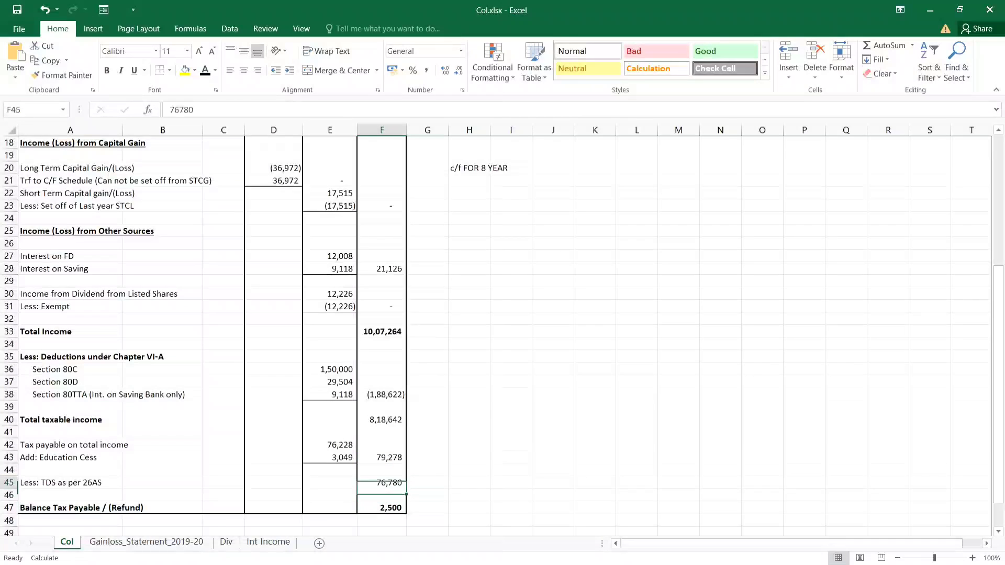
key("Down")
key("Down")
key("F2")
key("Escape")
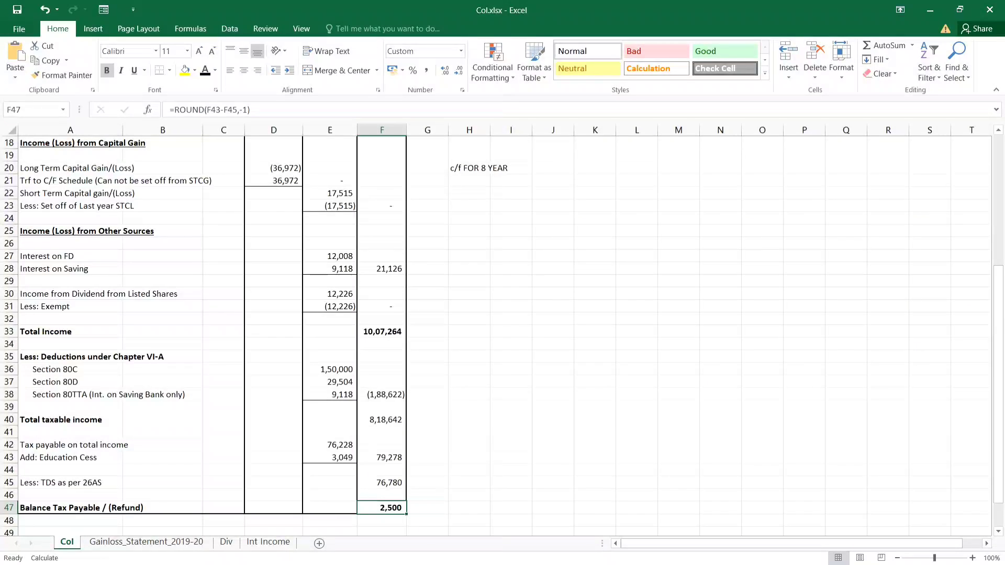
scroll(502, 335, "up", 1)
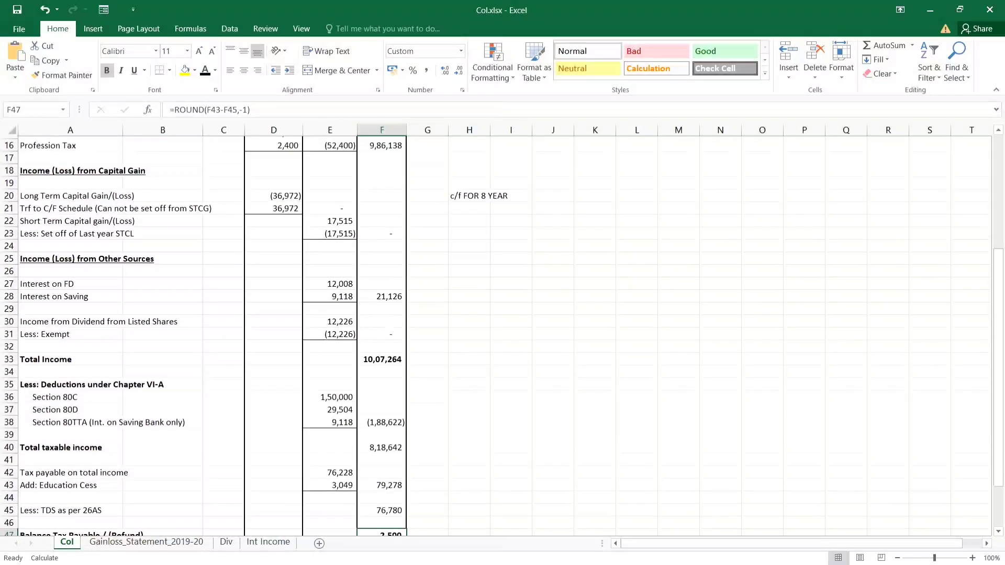
scroll(502, 335, "down", 1)
scroll(503, 335, "down", 1)
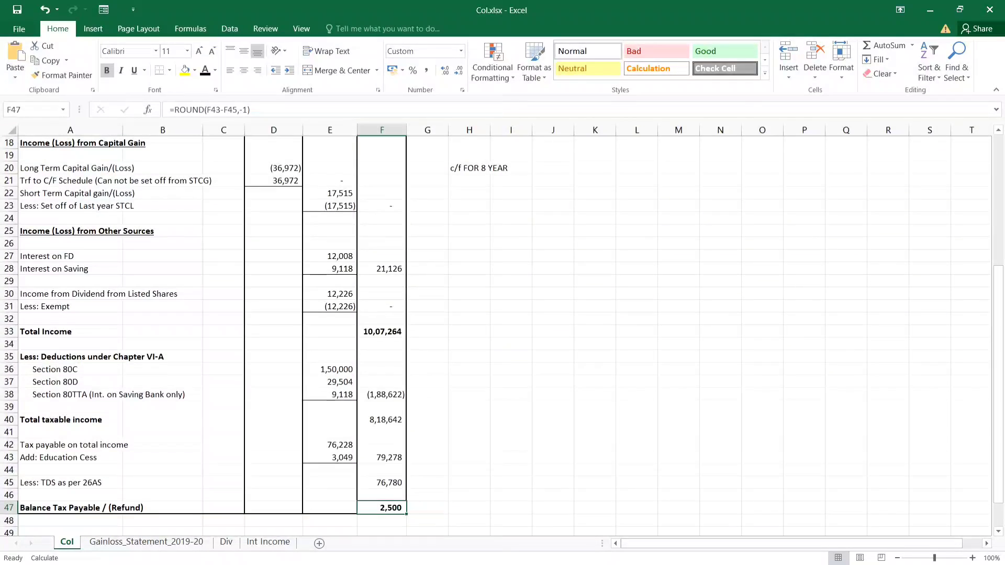
Switch to the ITR Utility and look through the PART A - GENERAL section of the ITR-2 form.
key("alt+Tab")
key("alt+Tab")
key("alt+Tab")
key("alt+Tab")
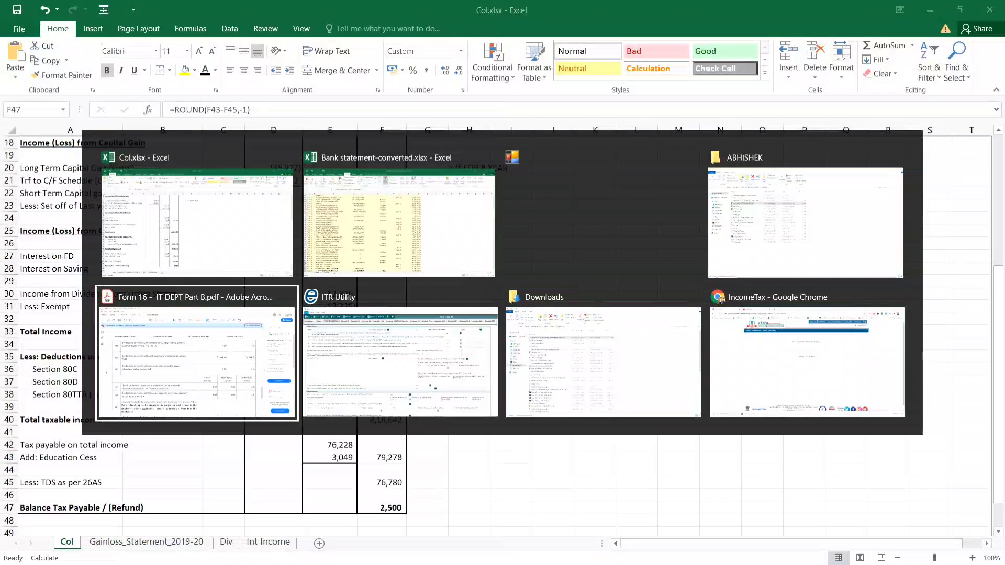
key("alt+Tab")
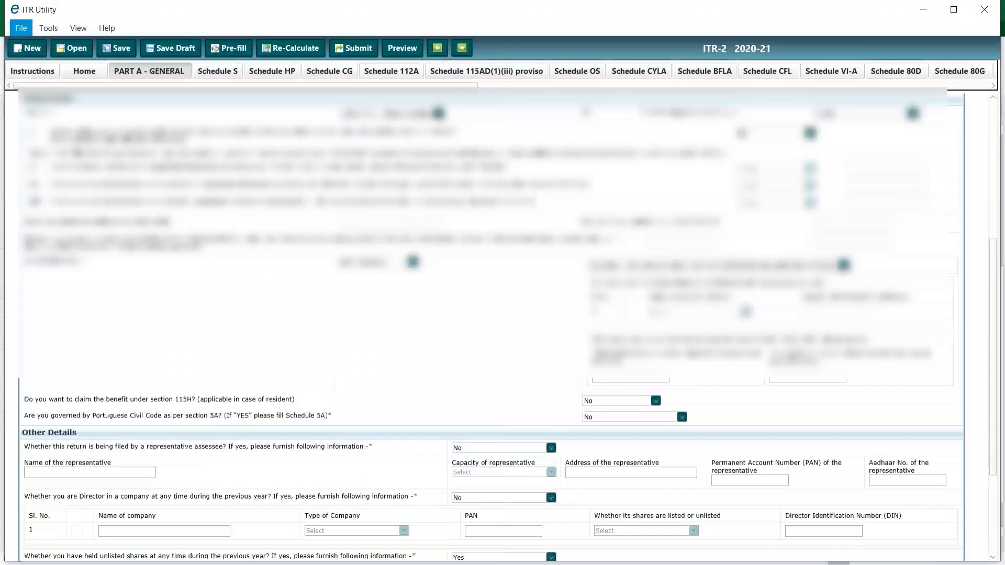
scroll(503, 324, "up", 5)
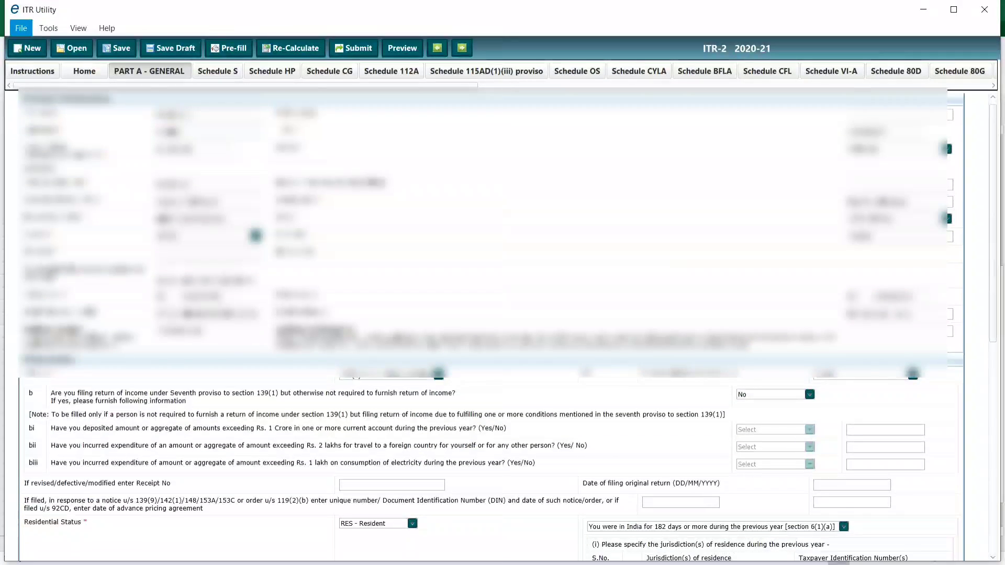
scroll(492, 325, "down", 2)
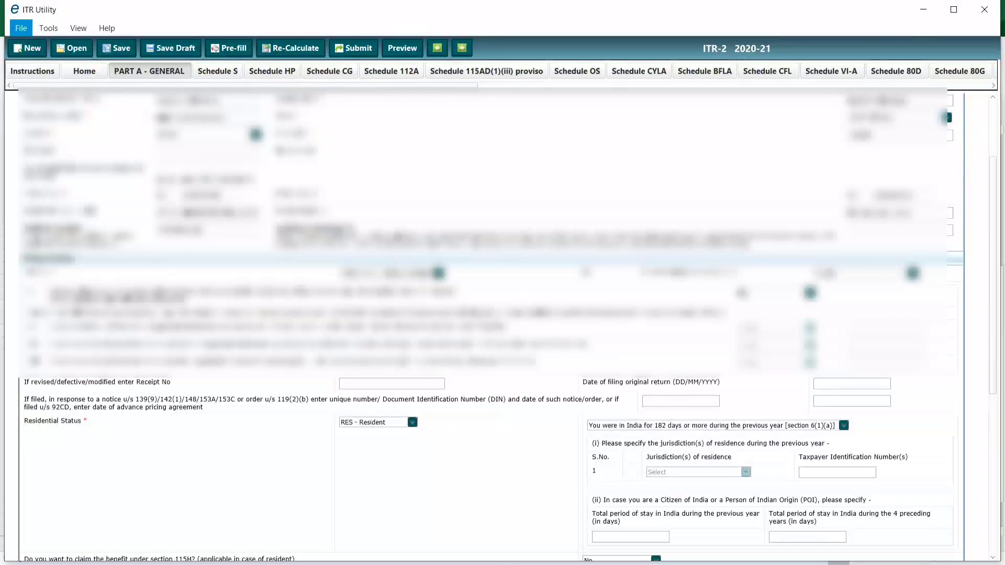
Set the Filed u/s option under Filing Status to 139(1)-On or before due date.
scroll(502, 325, "down", 2)
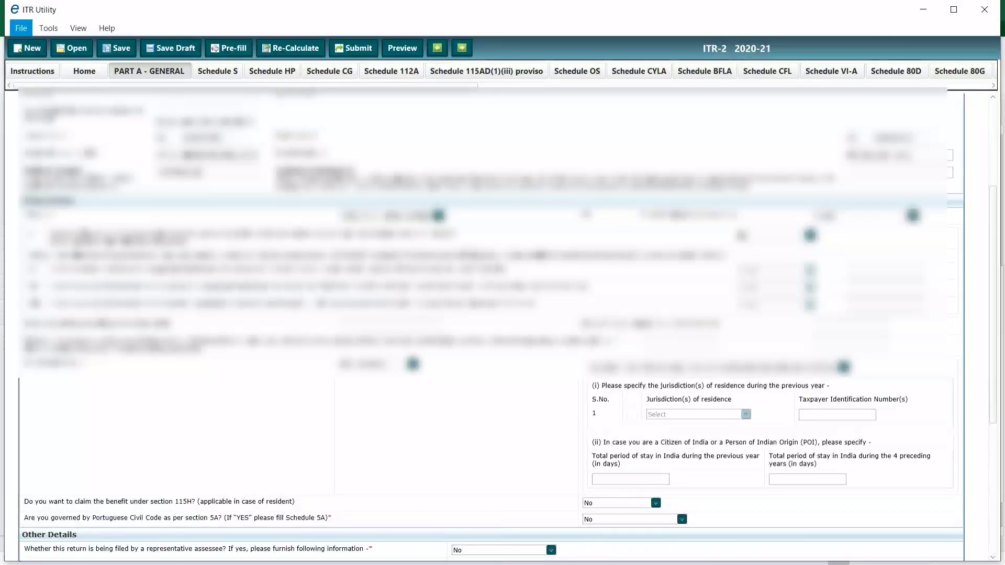
left_click(438, 216)
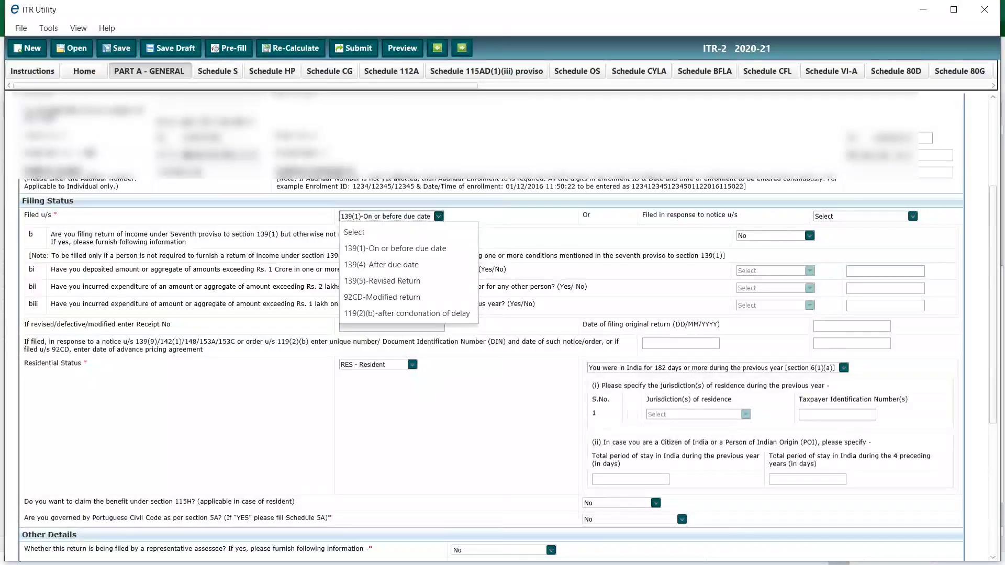
left_click(396, 249)
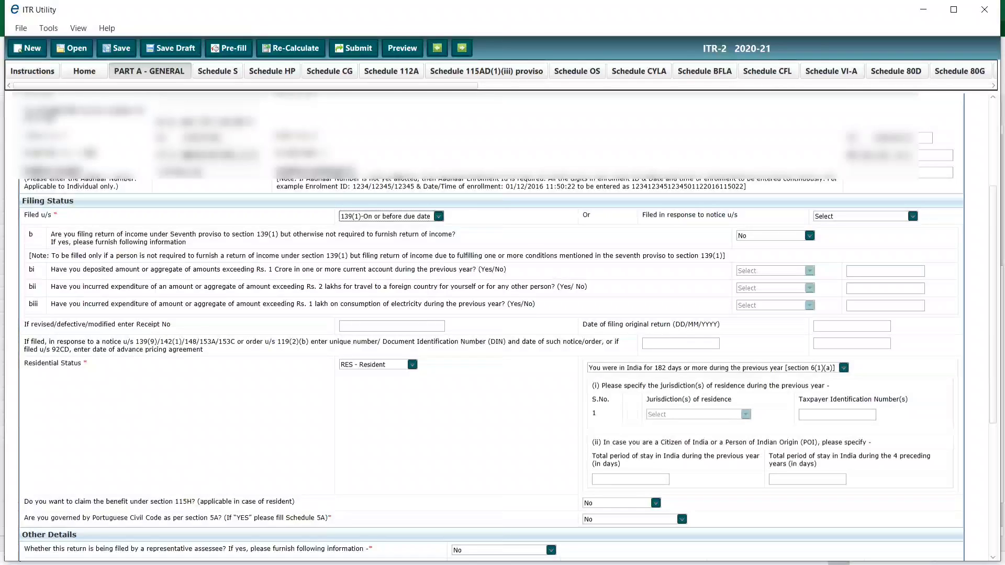
Choose the 182 days or more condition [section 6(1)(a)] for the resident status and review the unlisted shares details.
scroll(503, 325, "down", 1)
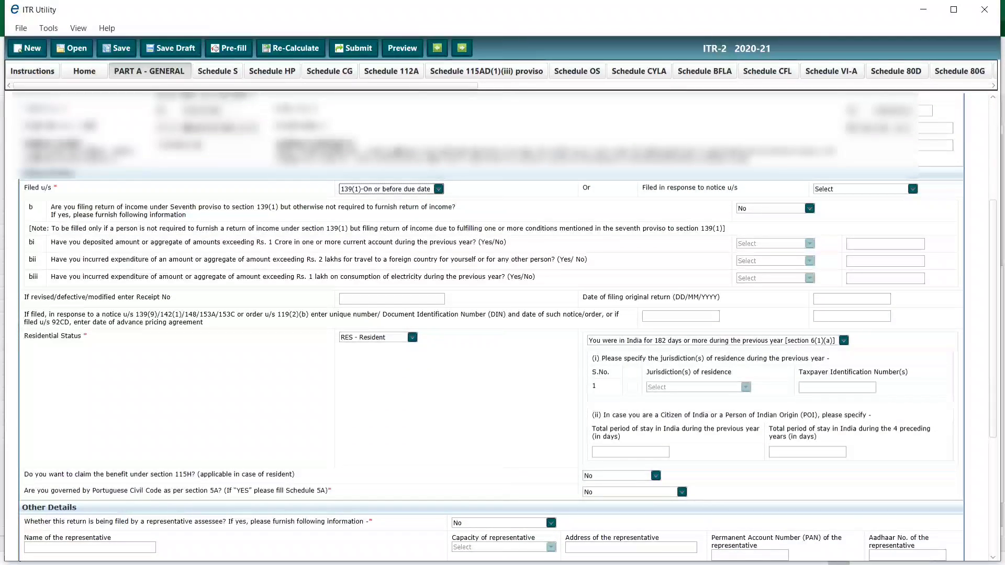
scroll(502, 324, "down", 2)
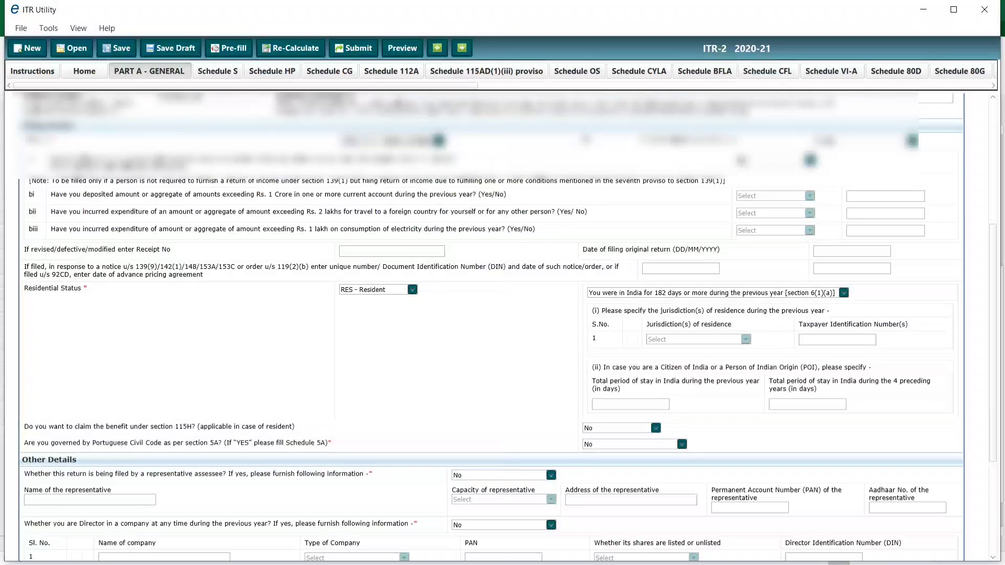
scroll(502, 324, "down", 1)
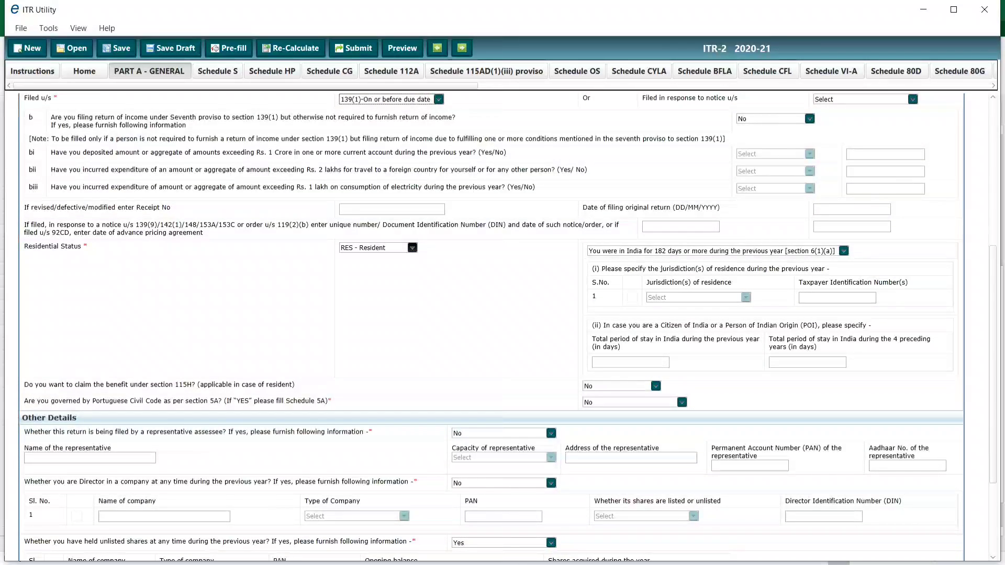
left_click(843, 251)
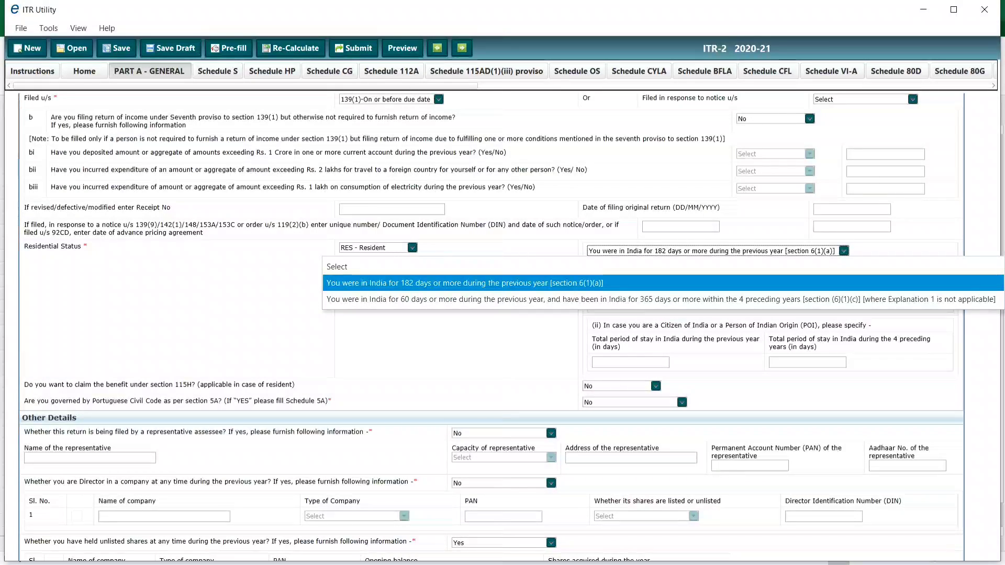
left_click(465, 283)
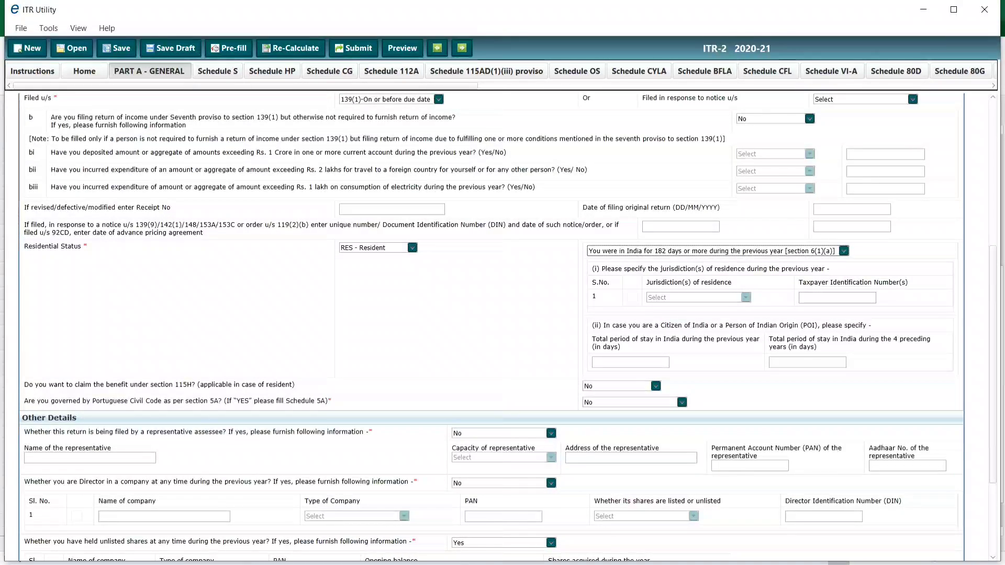
scroll(502, 327, "down", 3)
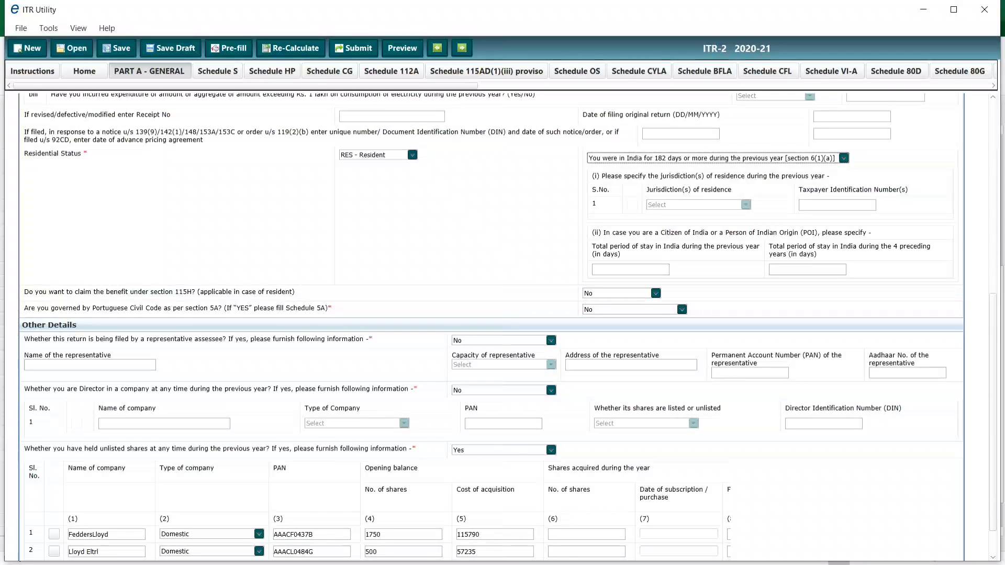
scroll(503, 325, "down", 2)
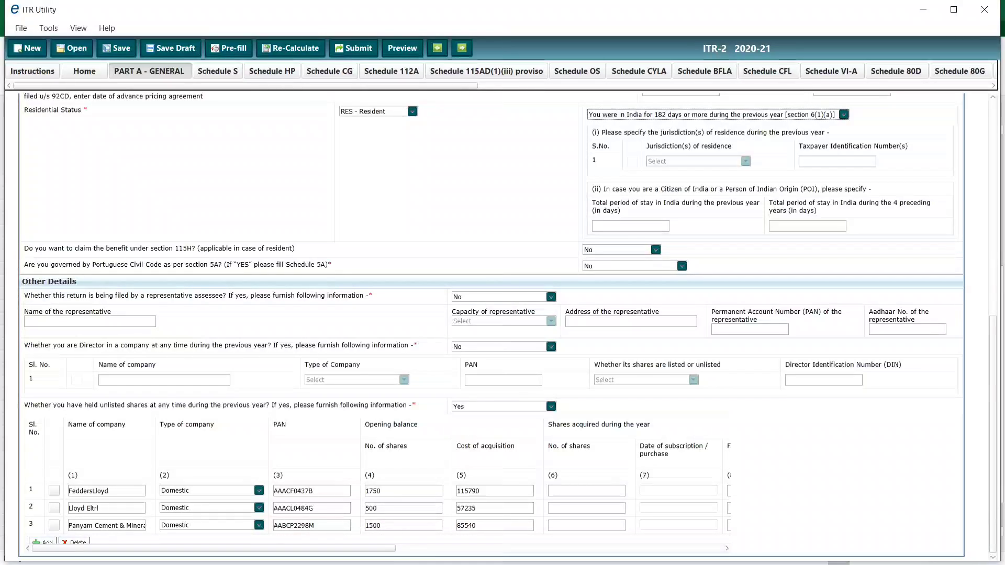
Open Schedule S and set the nature of employer to Others.
left_click(218, 71)
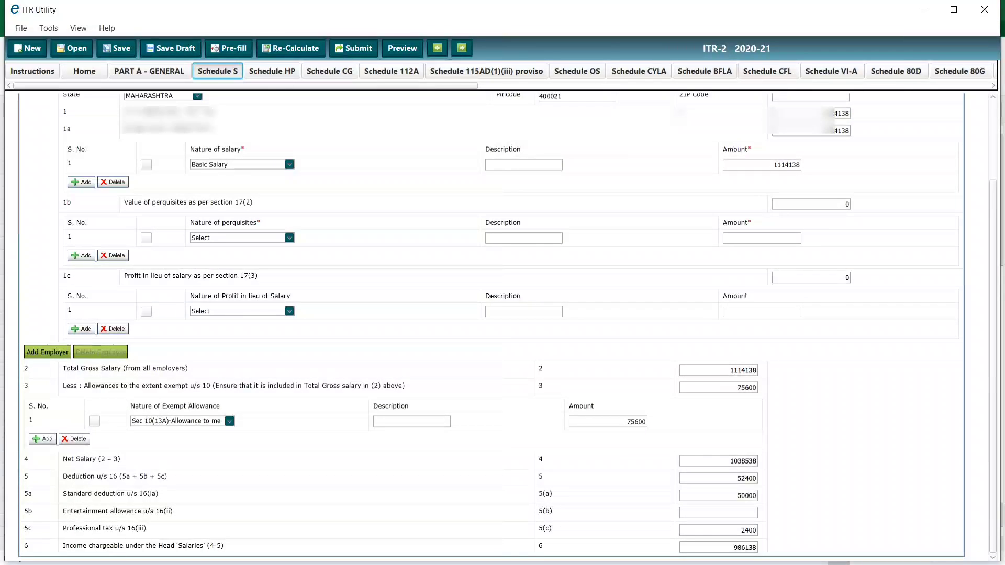
scroll(491, 325, "up", 3)
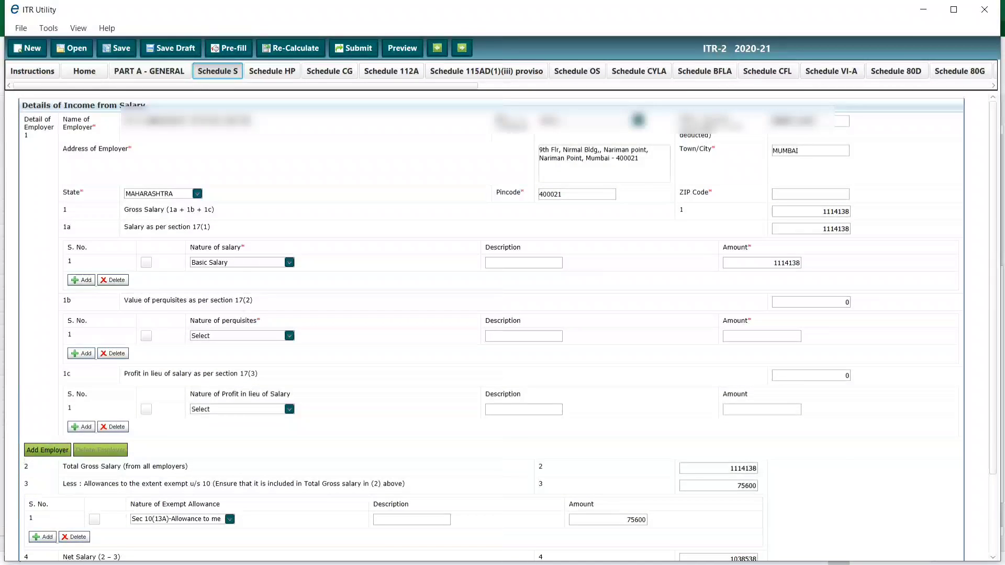
scroll(491, 325, "down", 1)
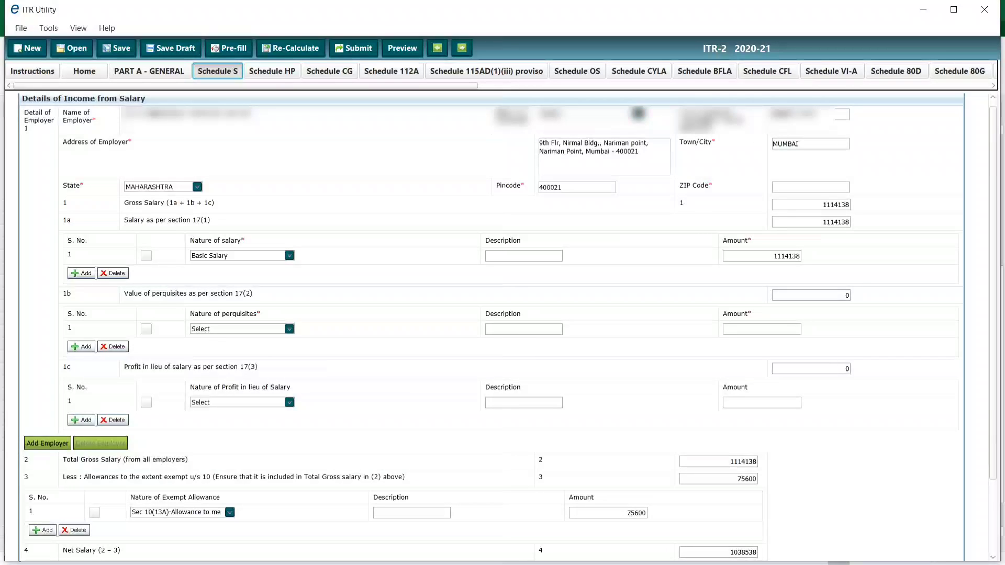
left_click(638, 113)
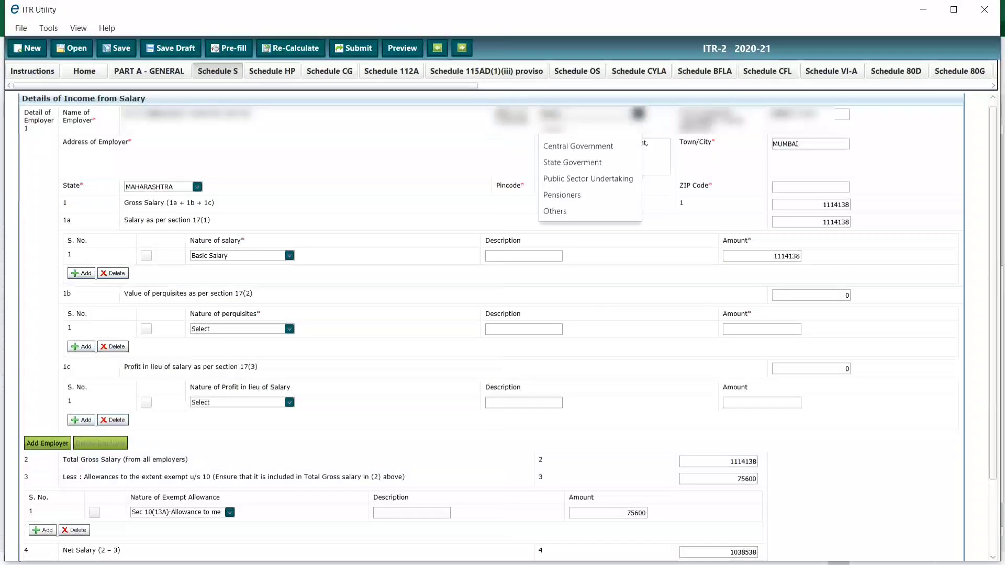
key("Down")
key("Down")
key("Down")
key("Down")
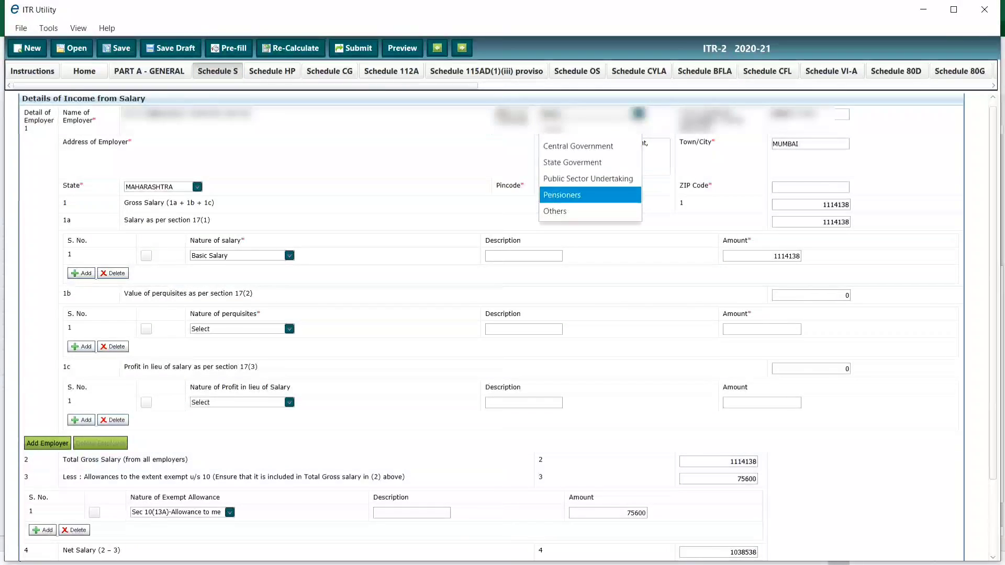
key("Up")
key("Down")
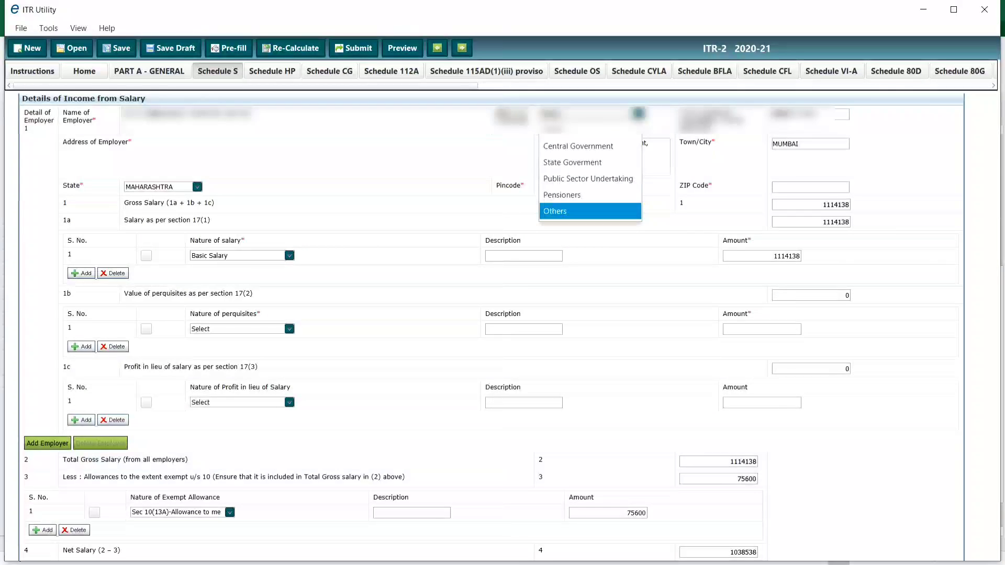
key("Return")
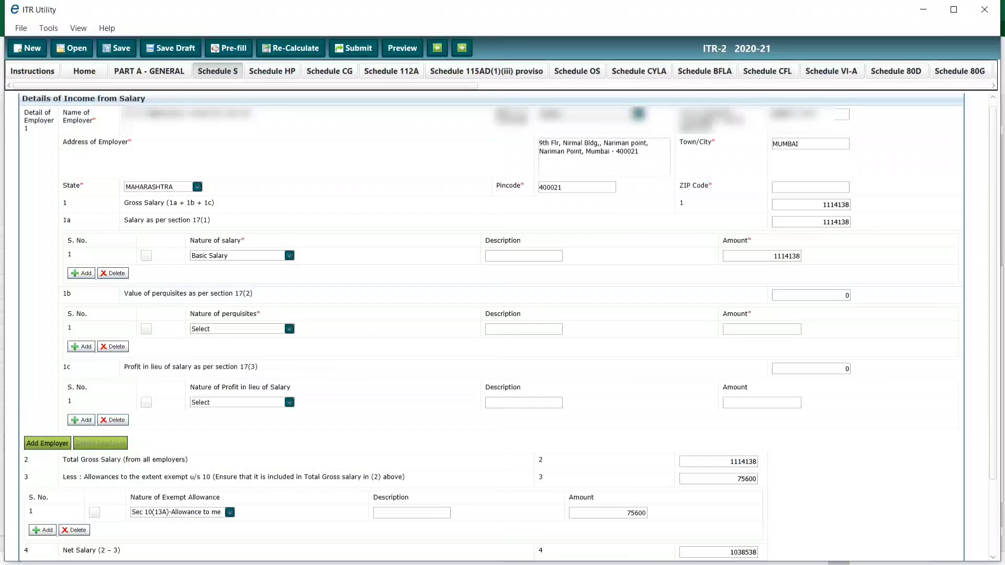
Switch to Form 16 Part B in Adobe Acrobat, view the employer details on its first page, and return to the ITR Utility.
key("alt+Tab")
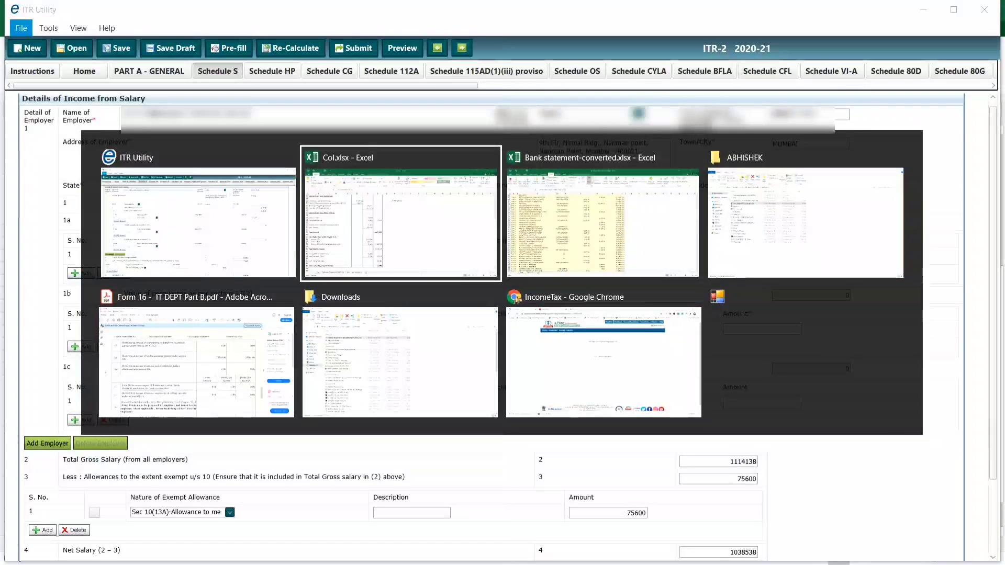
key("alt+Tab")
key("alt+Tab")
key("alt+Tab")
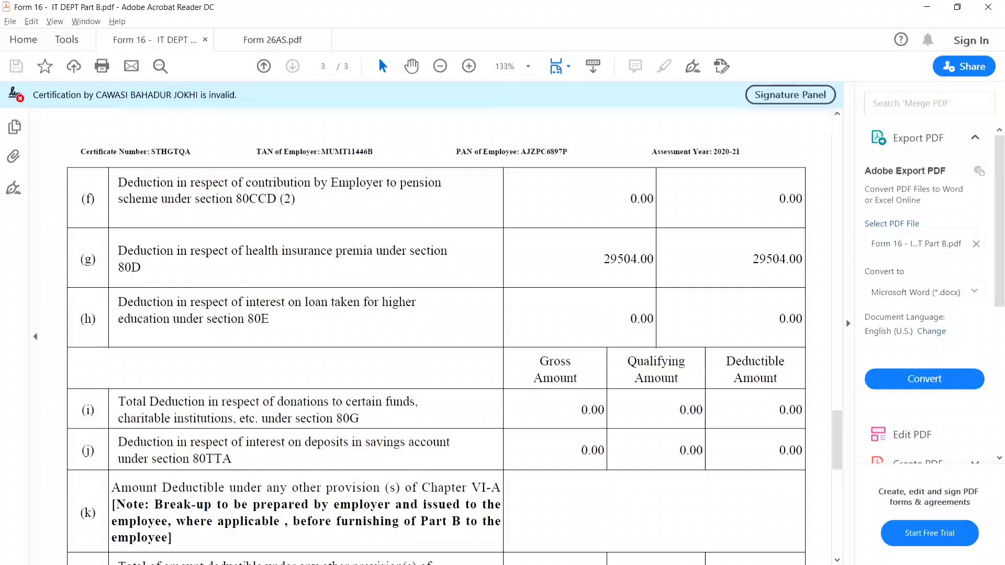
scroll(436, 335, "up", 20)
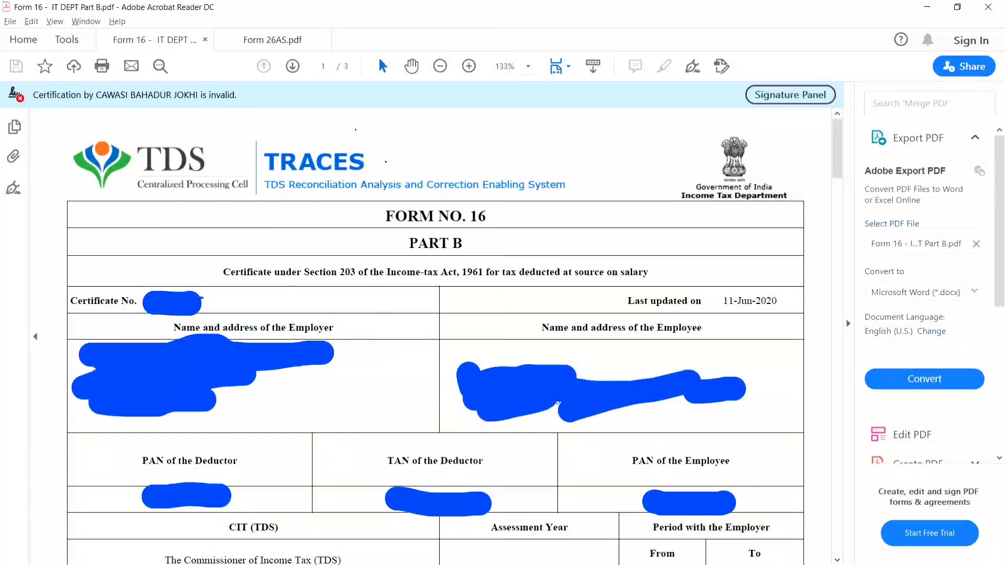
key("alt+Tab")
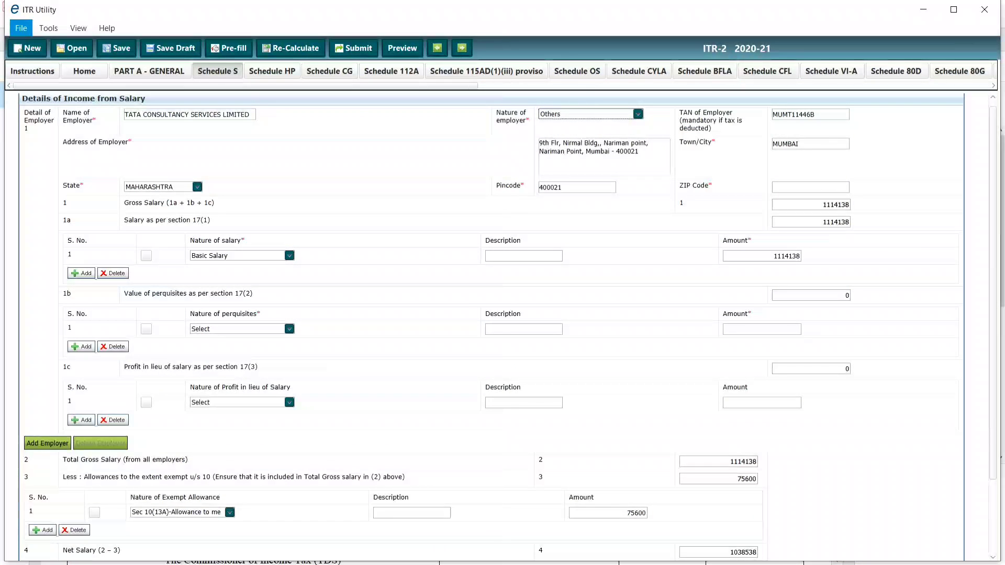
Examine the salary, exempt allowance and section 16 deduction entries in Schedule S, including the available Nature of salary options.
scroll(507, 327, "down", 1)
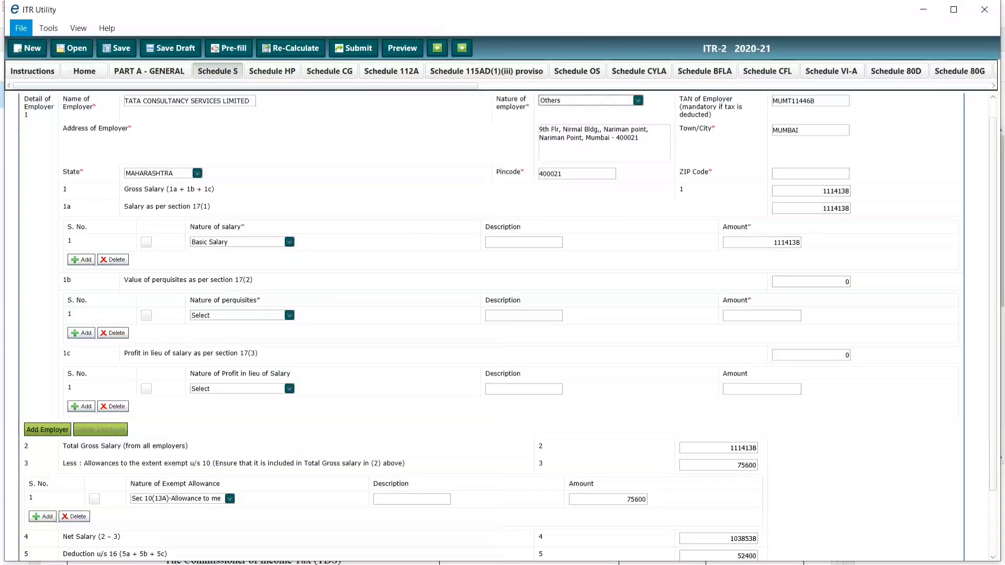
scroll(503, 327, "down", 1)
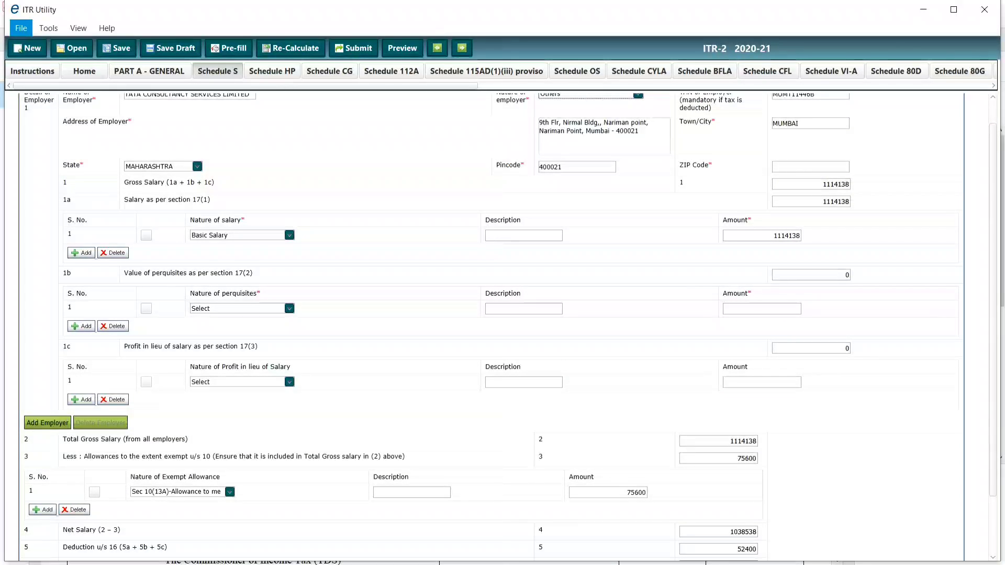
scroll(502, 328, "down", 3)
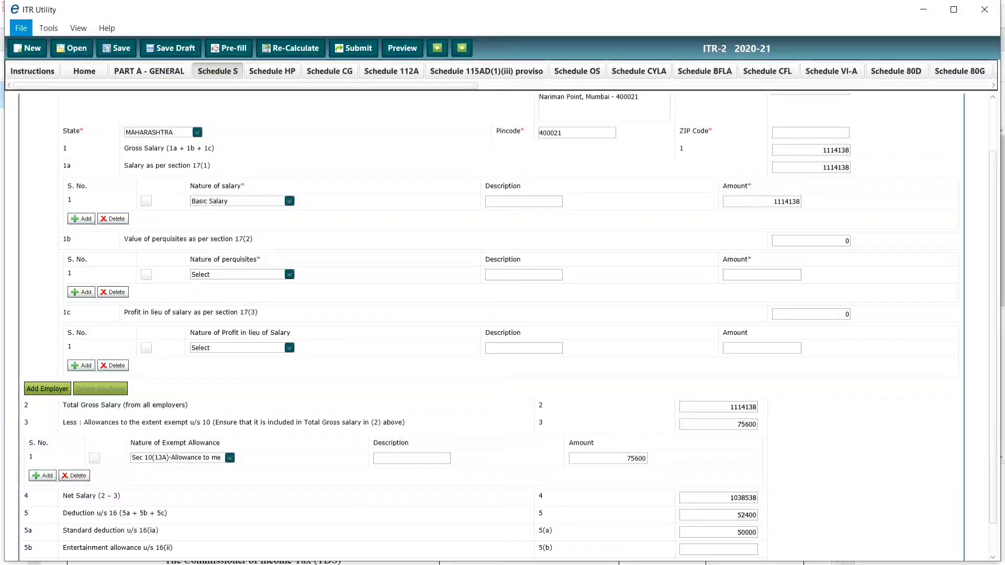
scroll(503, 327, "down", 2)
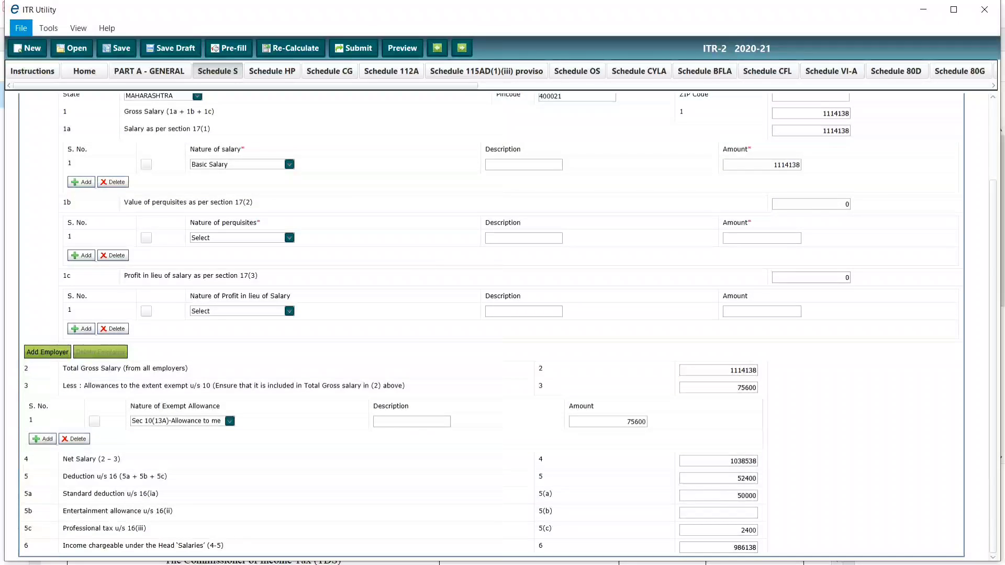
scroll(502, 327, "up", 2)
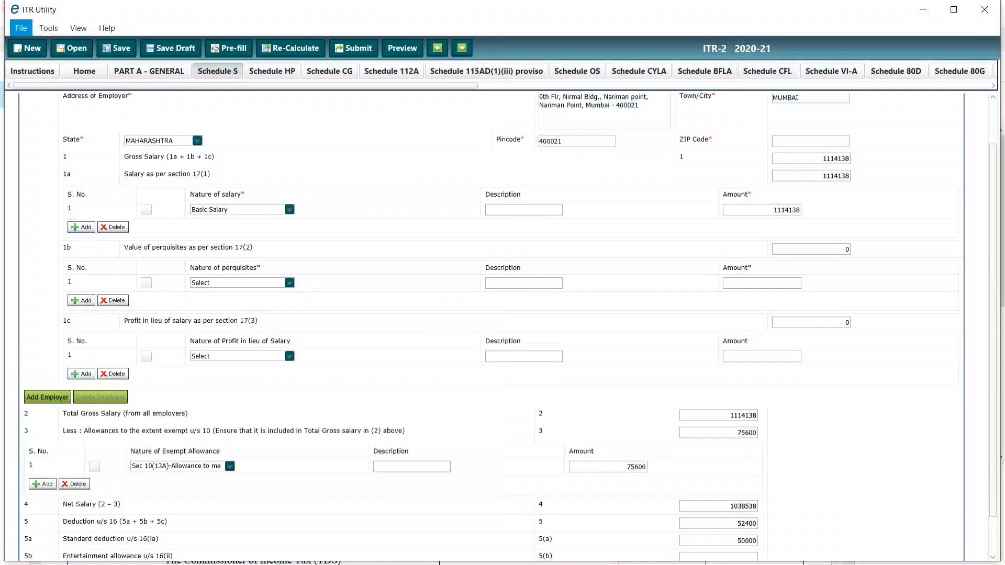
scroll(502, 327, "down", 2)
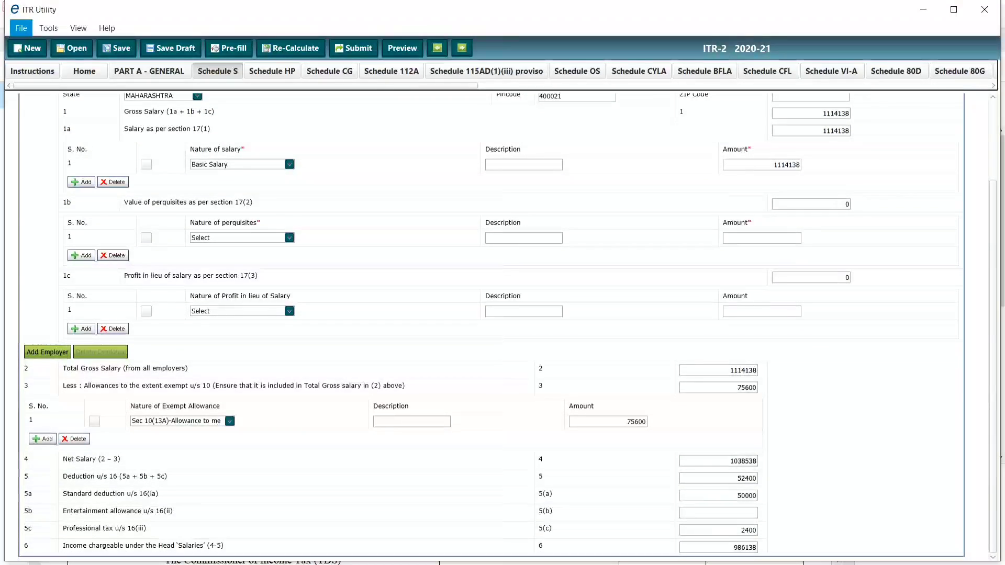
scroll(503, 327, "up", 4)
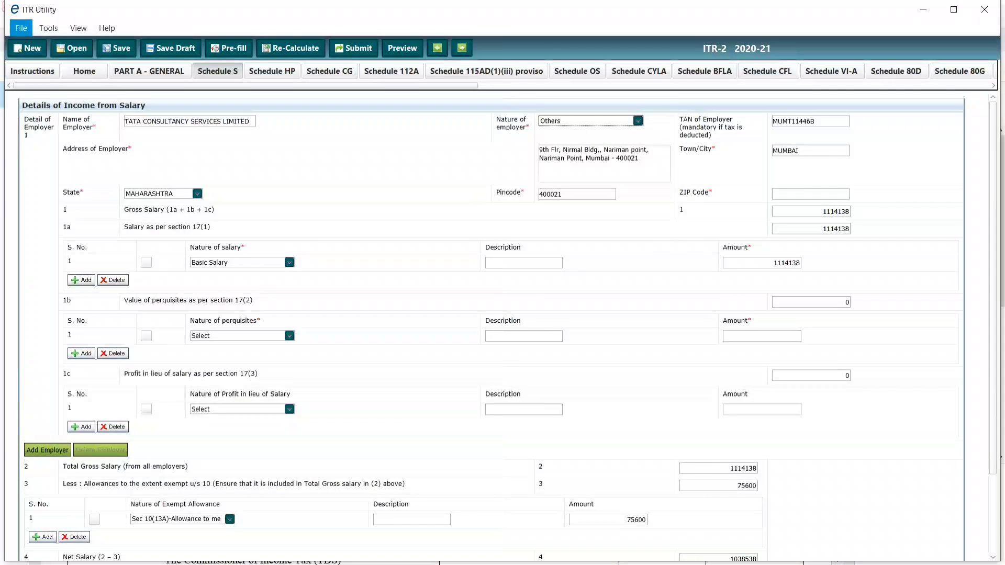
scroll(502, 327, "down", 2)
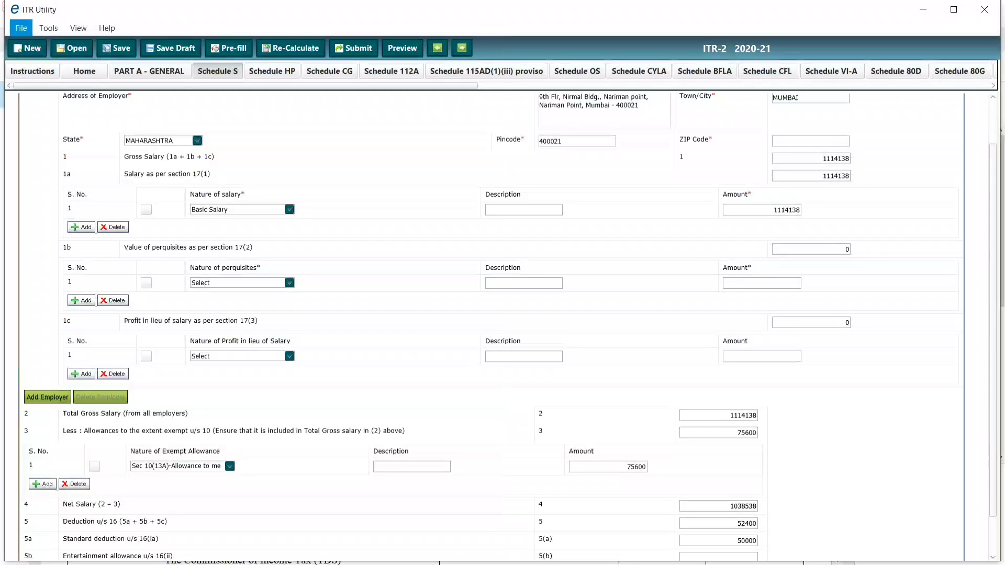
left_click(290, 209)
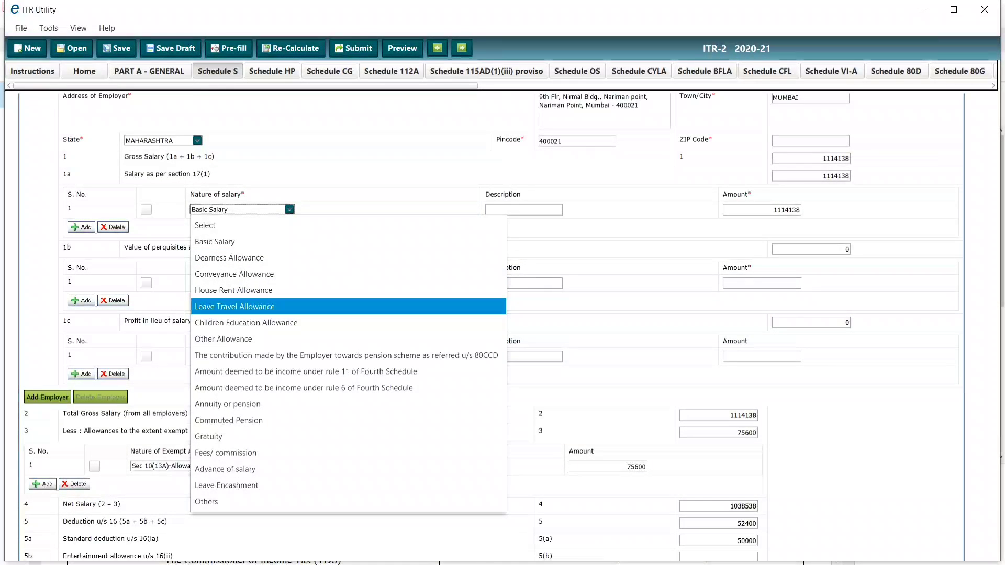
left_click(361, 175)
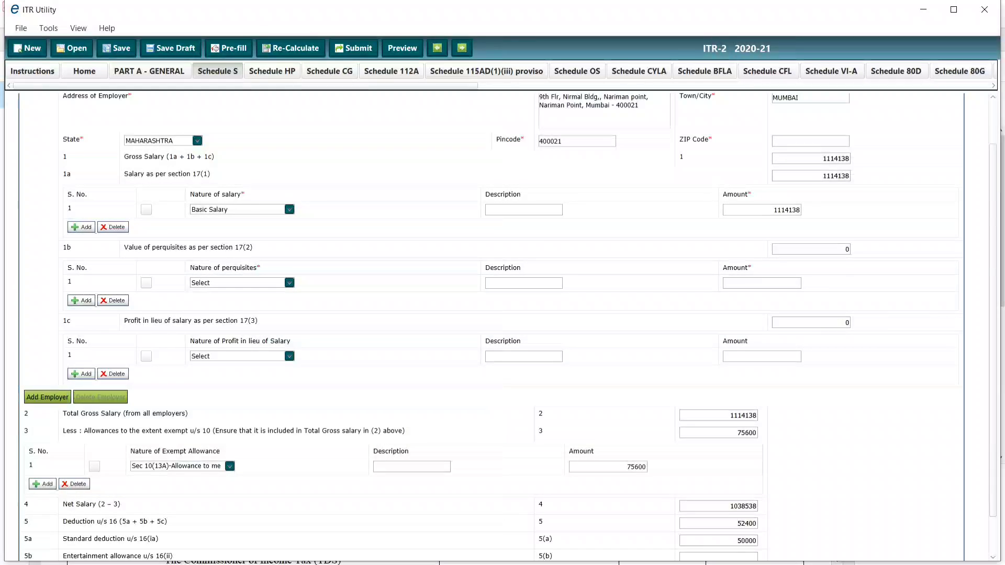
Compare the Basic Salary amount with the section 17(1) salary in Form 16 Part B in Adobe Acrobat, and return to the ITR Utility.
double_click(776, 209)
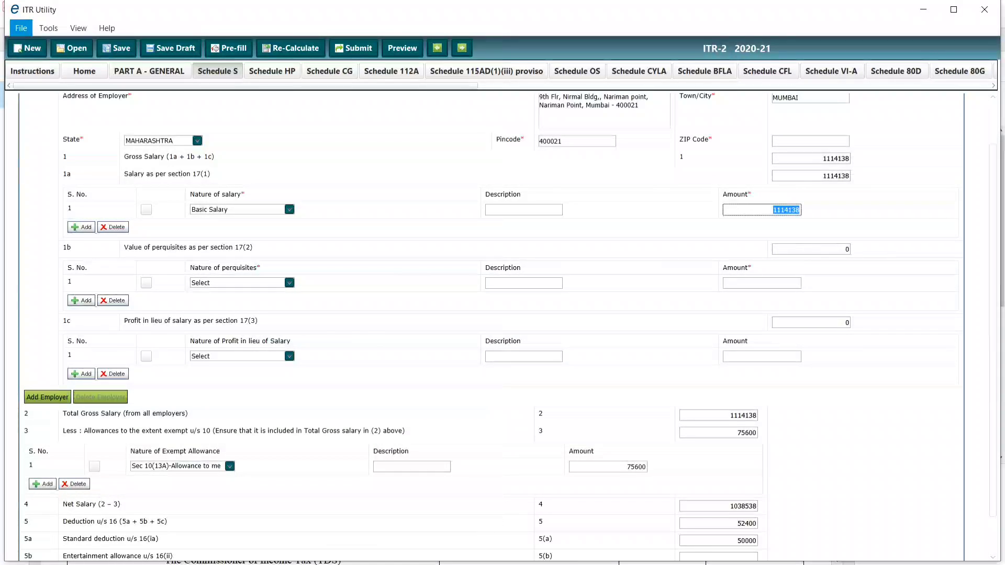
key("alt+Tab")
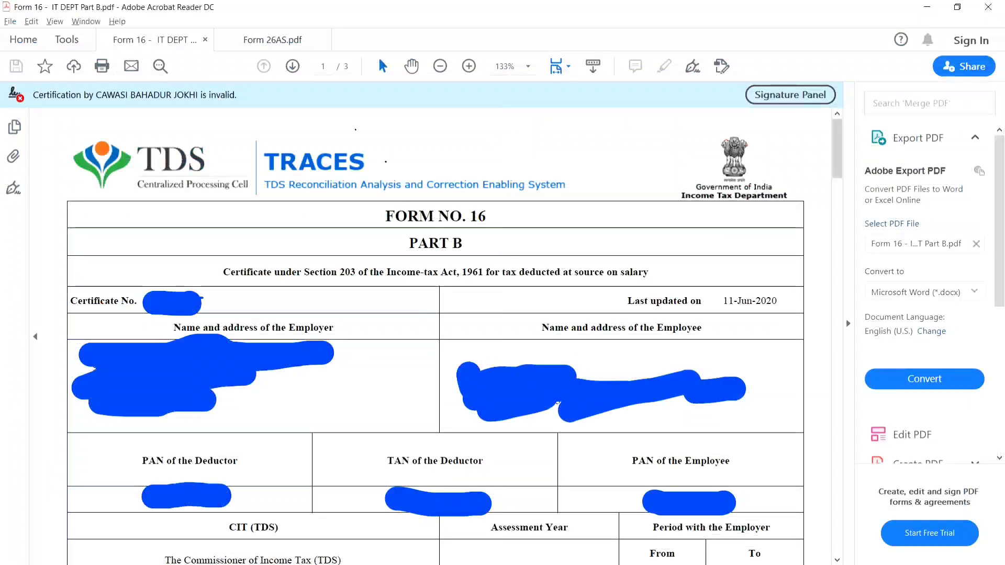
scroll(436, 336, "down", 7)
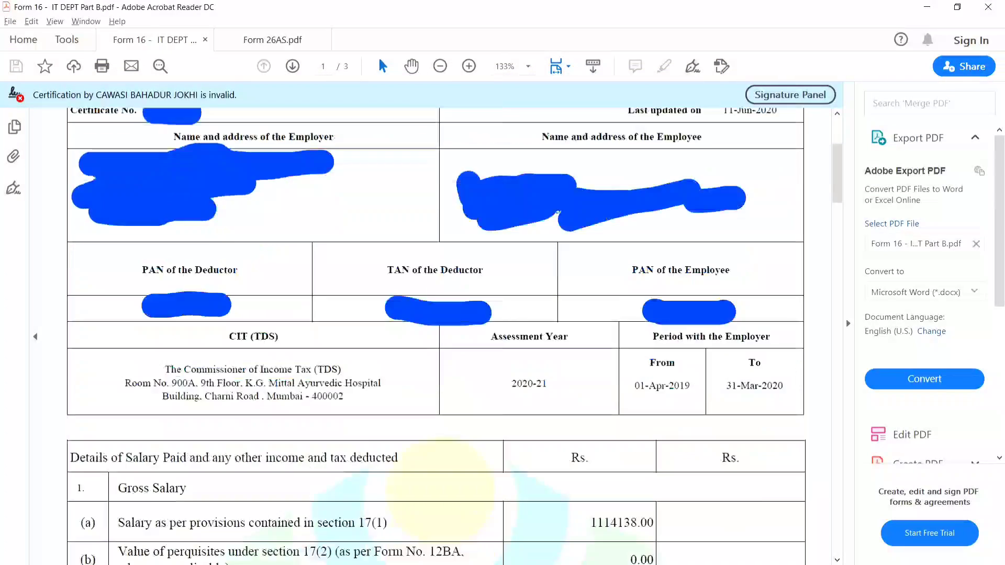
left_click_drag(590, 346, 654, 346)
key("alt+Tab")
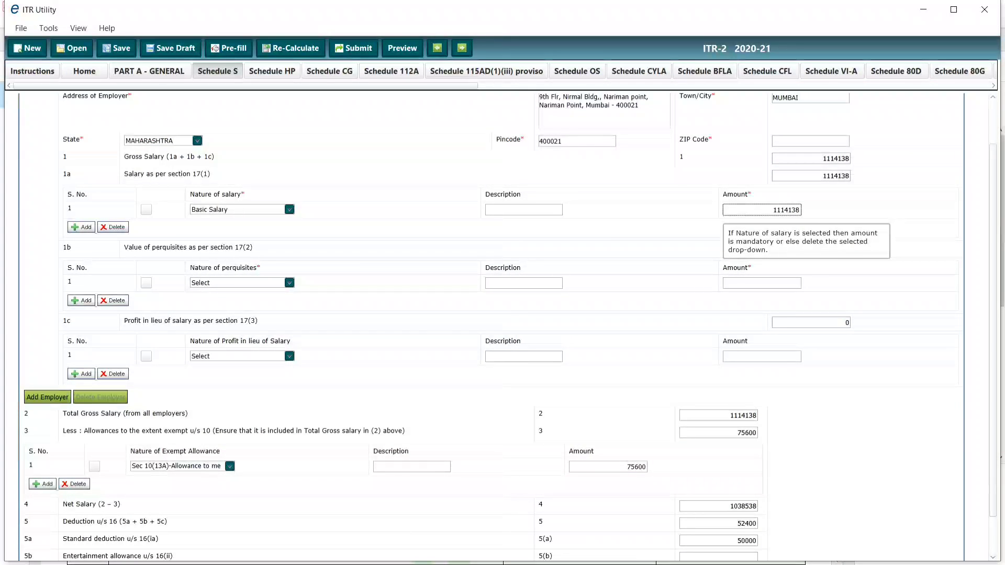
Compare the gross salary total, section 17(2) perquisites and section 17(3) profits in Form 16 in Adobe Acrobat with Schedule S in the ITR Utility.
scroll(511, 327, "down", 1)
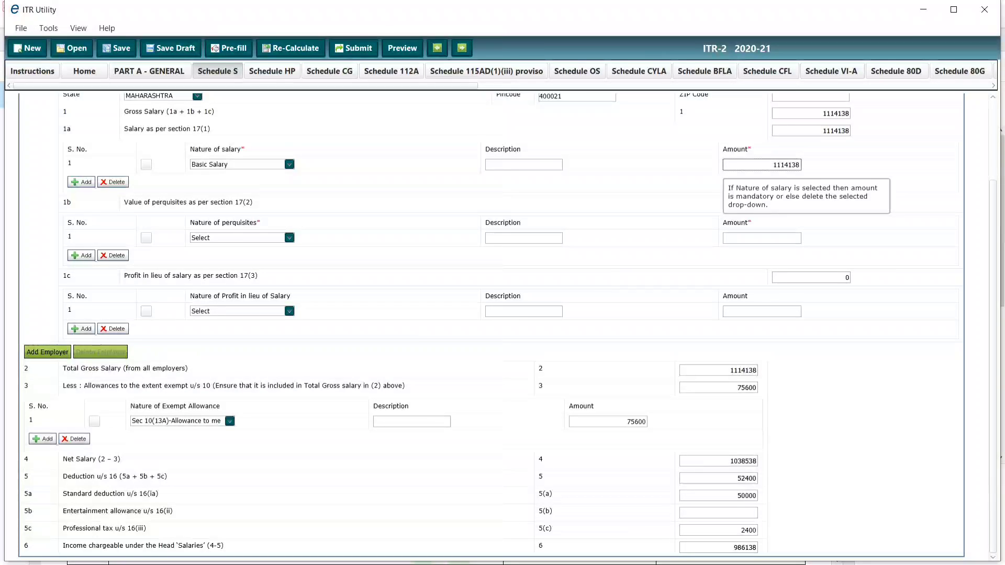
key("alt+Tab")
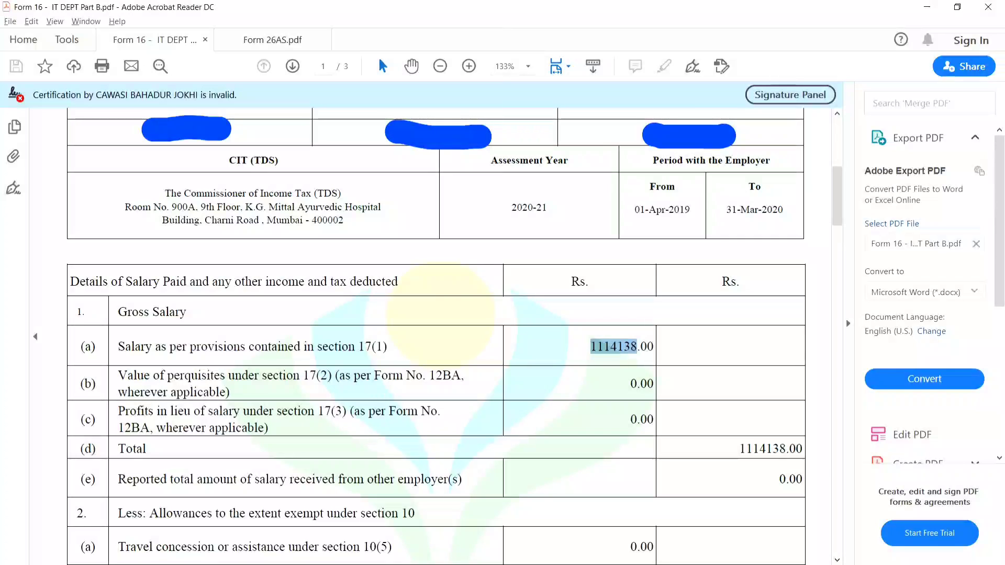
left_click_drag(740, 449, 786, 448)
scroll(436, 336, "down", 1)
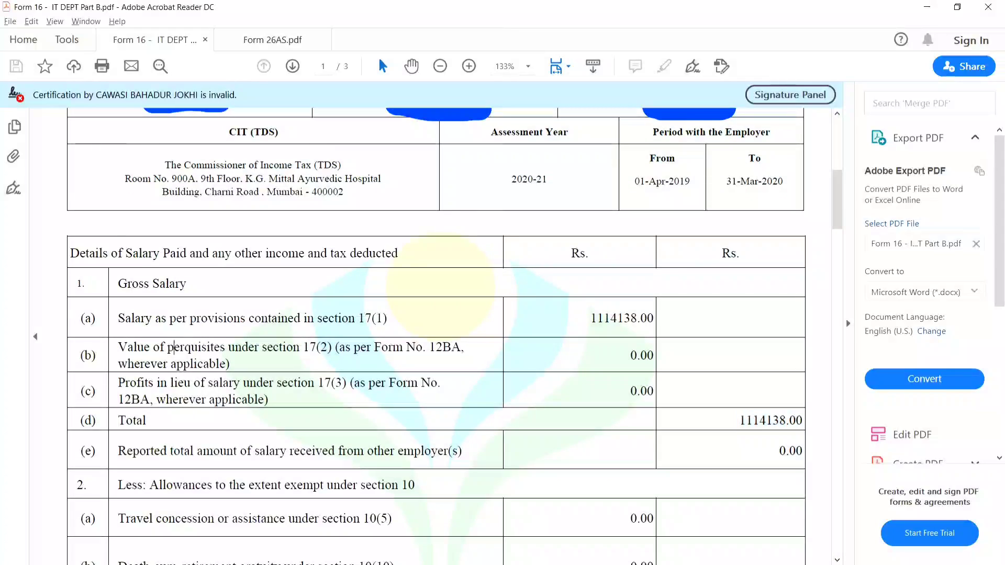
left_click_drag(174, 348, 185, 347)
left_click_drag(168, 383, 191, 382)
key("alt+Tab")
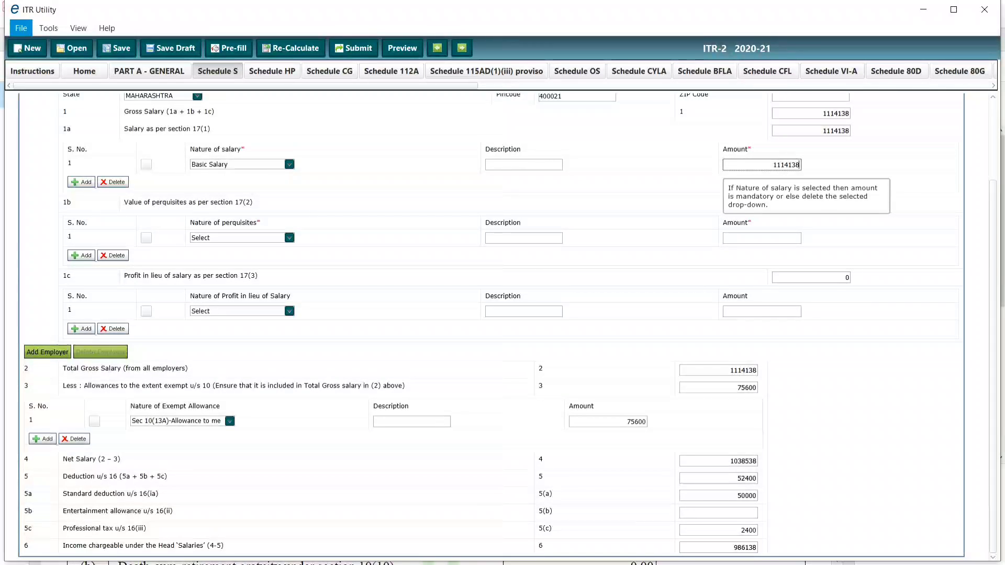
Check the section 10(13A) house rent allowance in Form 16 in Adobe Acrobat against the exempt allowance nature and amount in Schedule S in the ITR Utility.
key("alt+Tab")
scroll(434, 314, "down", 5)
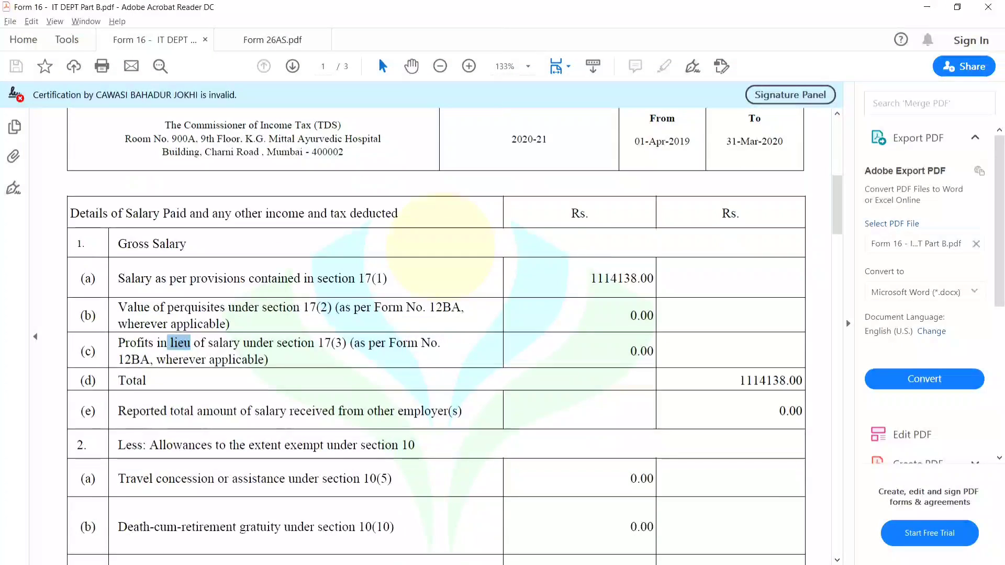
scroll(434, 314, "down", 2)
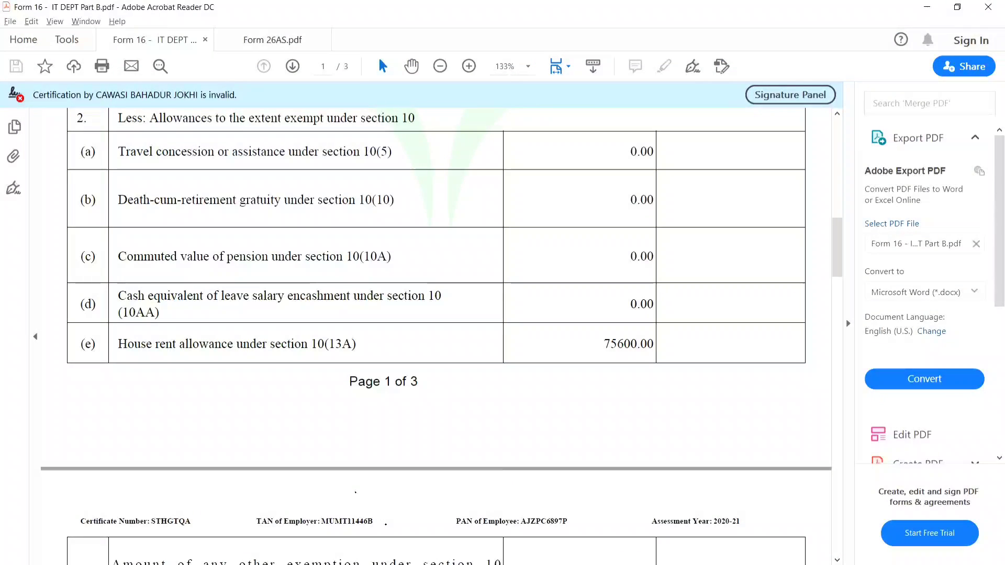
key("alt+Tab")
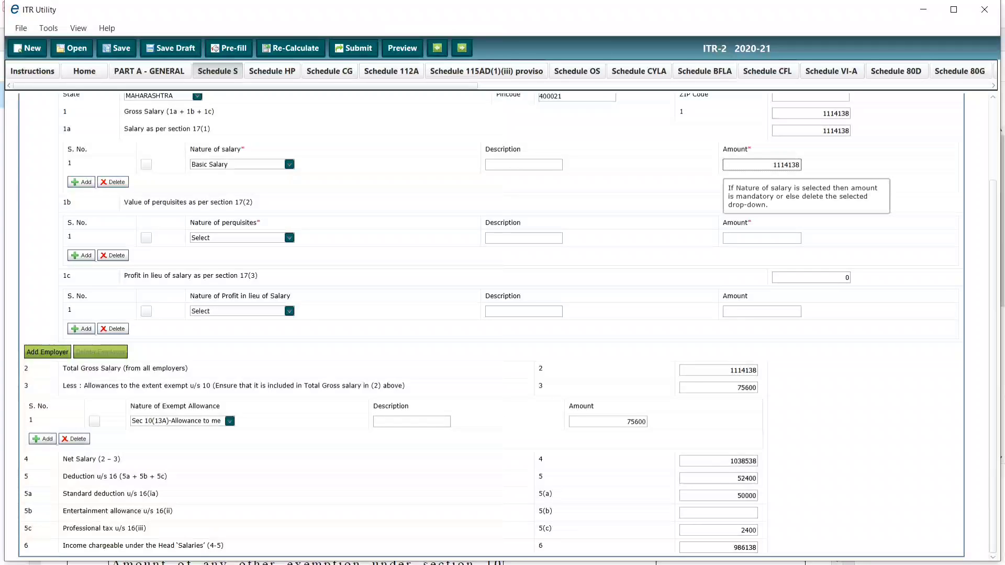
left_click(230, 421)
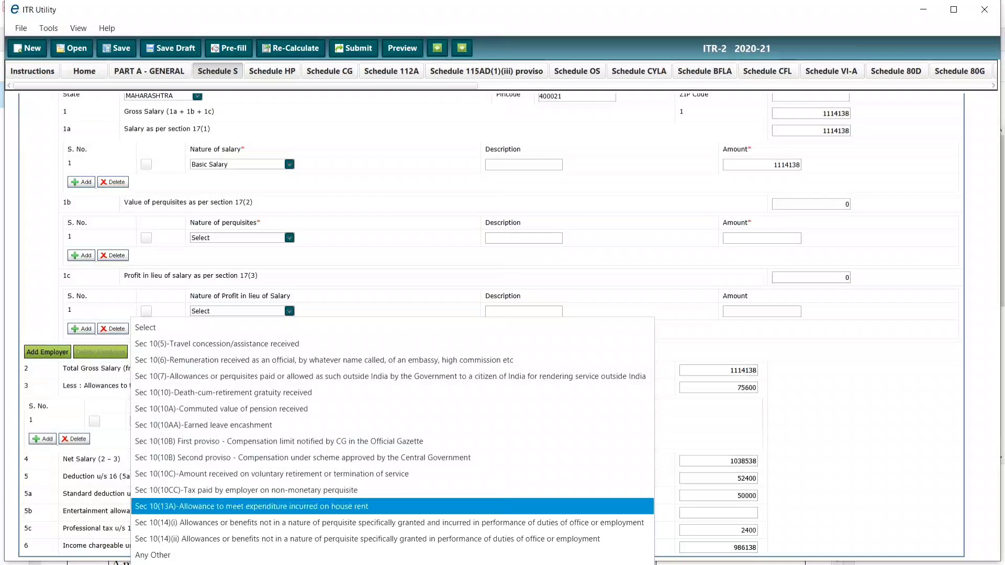
left_click(993, 466)
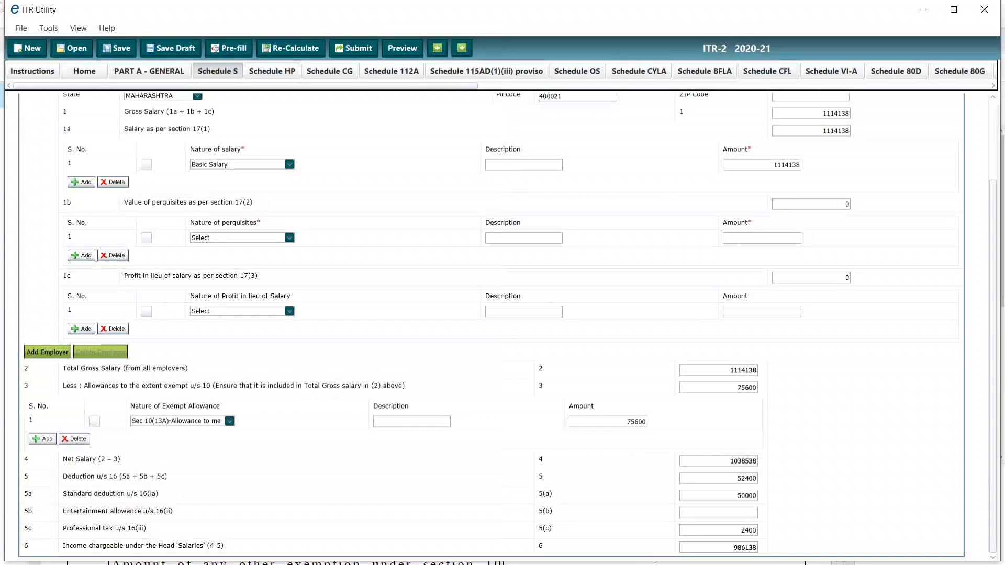
key("alt+Tab")
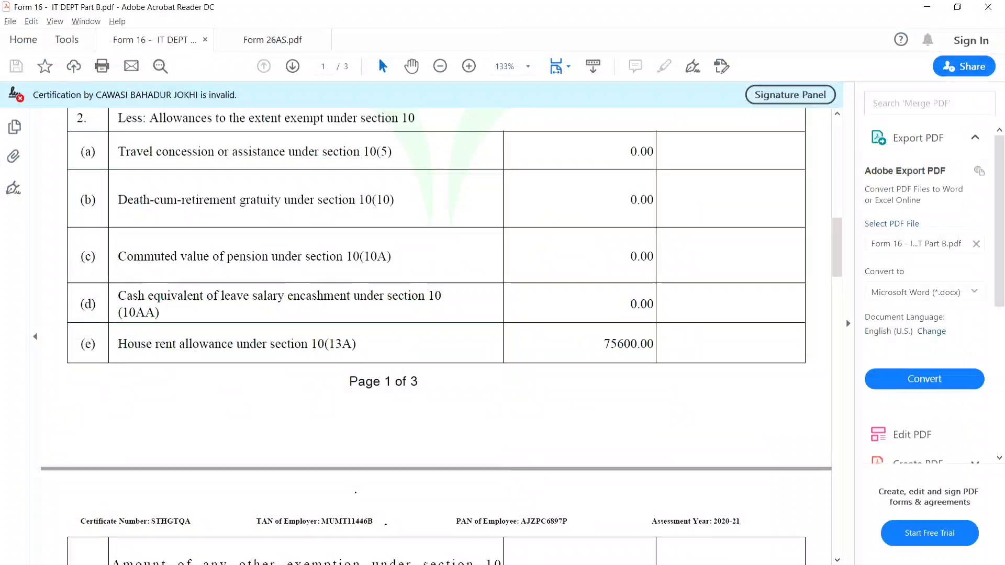
key("alt+Tab")
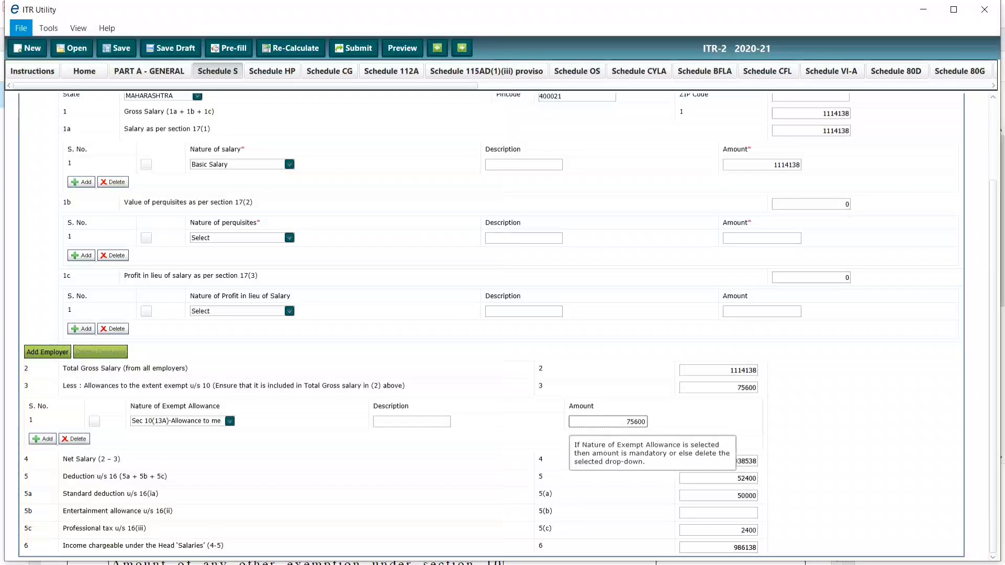
Compare the section 16 deductions and income chargeable under Salaries in Form 16 in Adobe Acrobat with Schedule S in the ITR Utility.
key("alt+Tab")
scroll(435, 335, "down", 10)
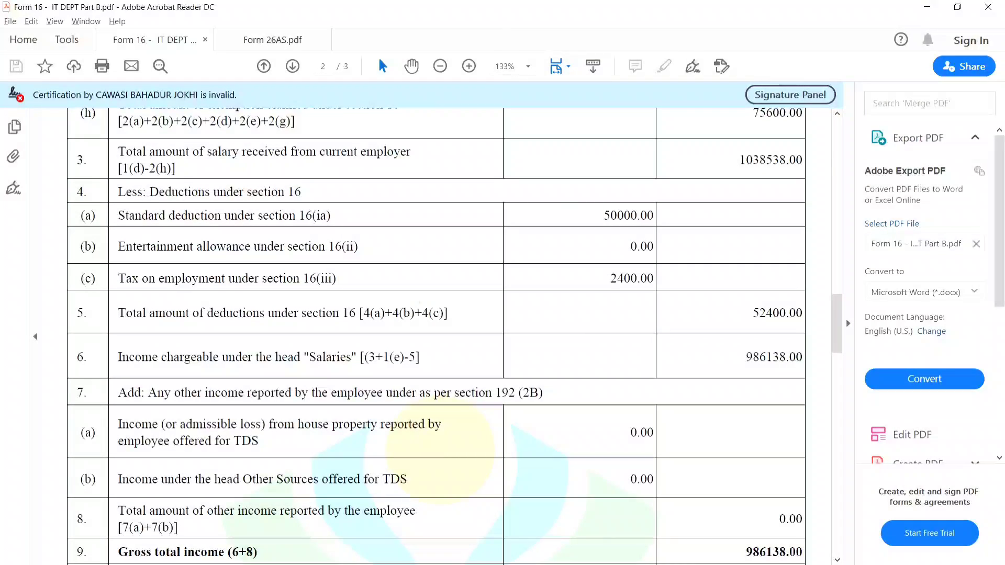
left_click_drag(610, 278, 630, 278)
key("alt+Tab")
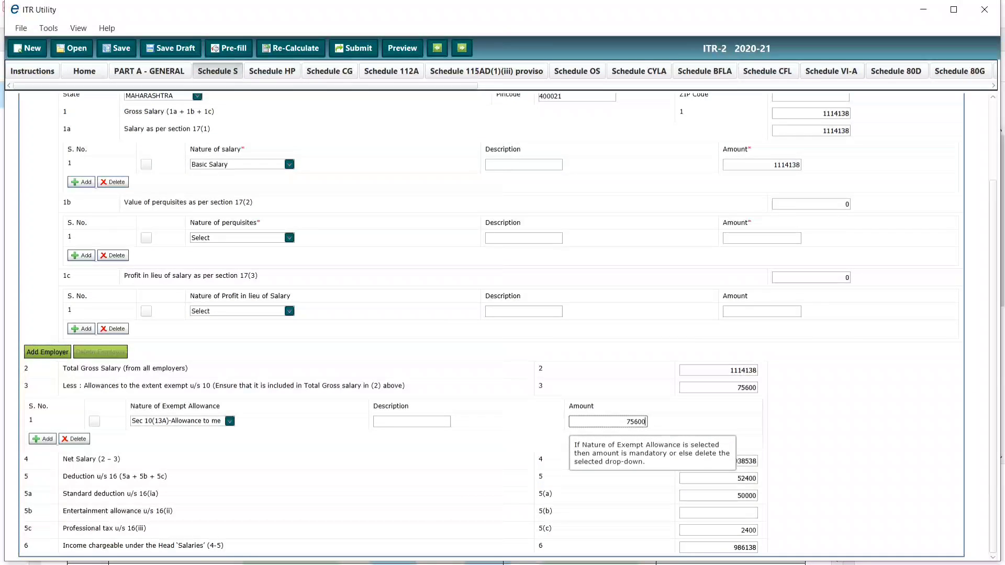
key("alt+Tab")
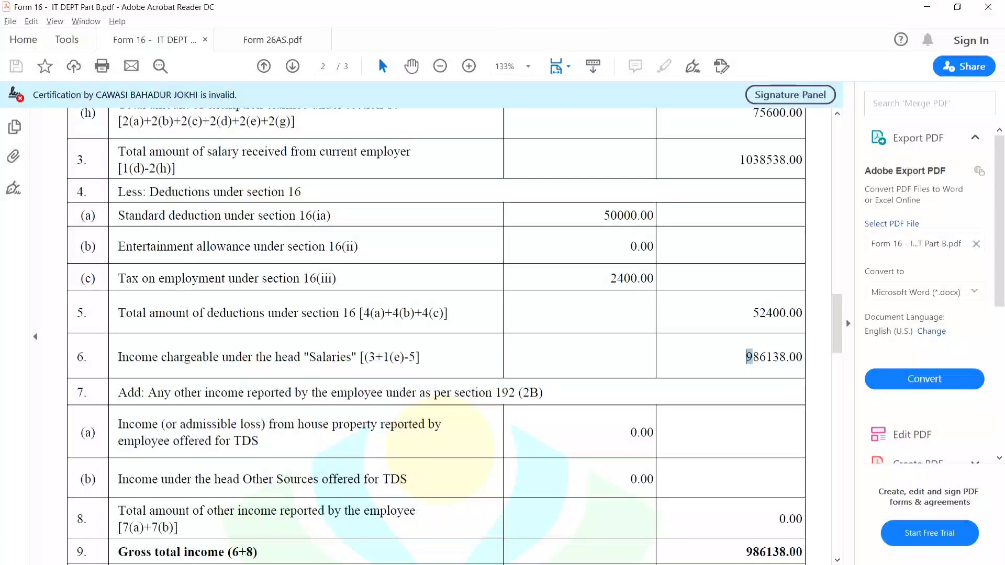
left_click_drag(746, 357, 796, 357)
key("alt+Tab")
Switch to the CoI sheet in Excel, check the net salary income in cell F16, and return to Schedule S in the ITR Utility.
key("alt+Tab")
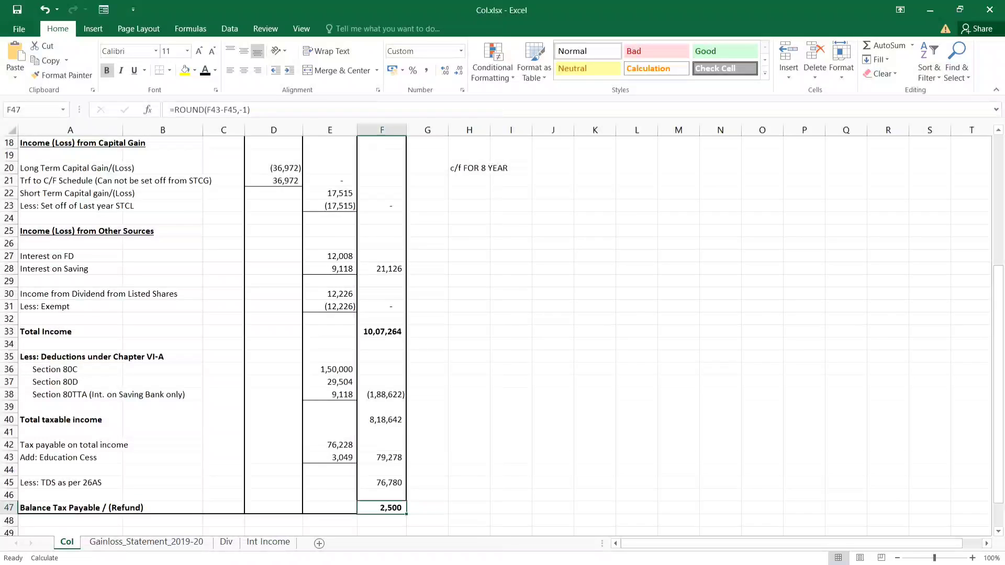
scroll(497, 335, "up", 3)
left_click(382, 244)
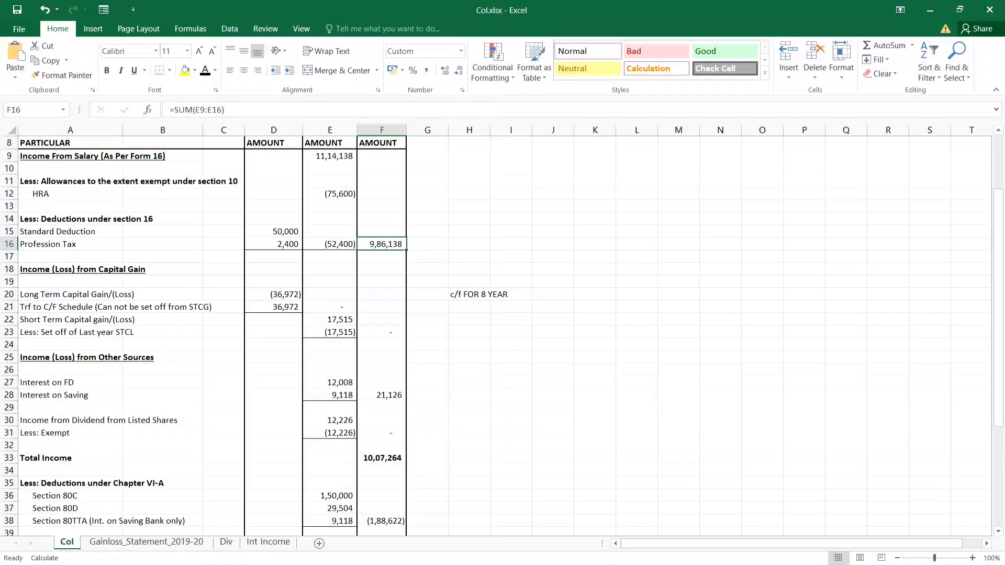
key("alt+Tab")
key("alt+Tab")
key("alt+Tab")
key("Tab")
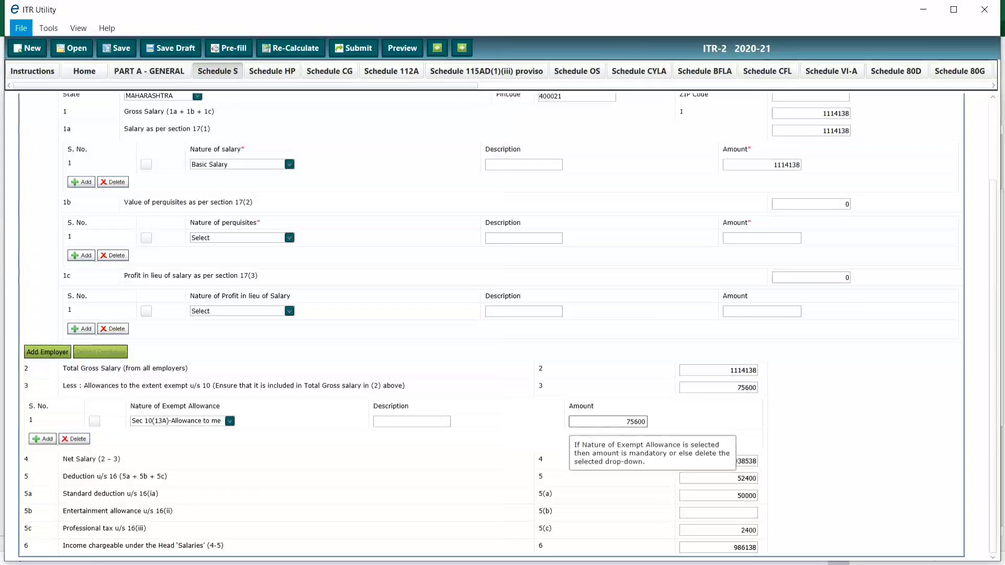
View Schedule HP, then in Schedule CG set the section for short-term gains on STT-paid equity to (i) 111A [for others].
left_click(272, 71)
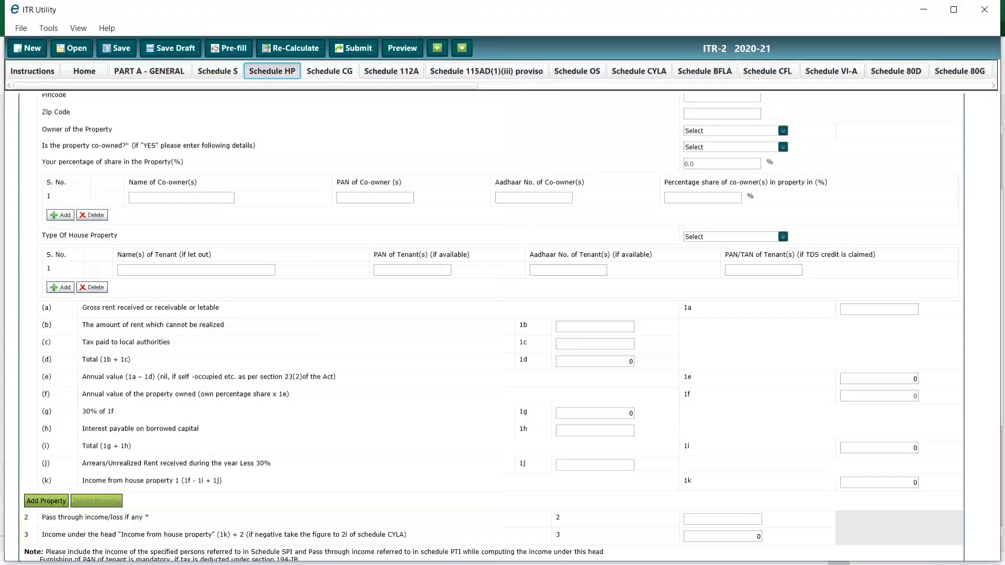
left_click(329, 72)
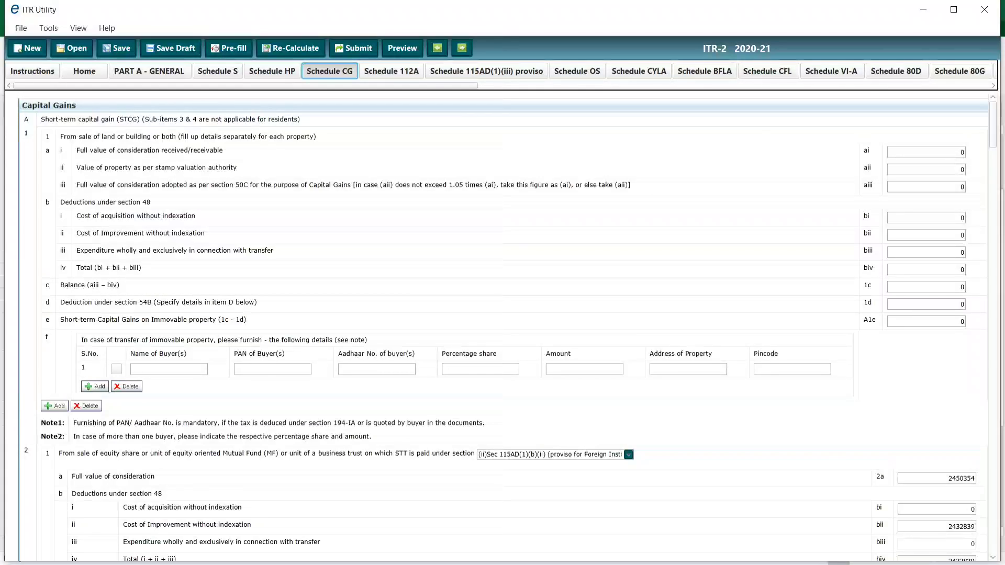
scroll(503, 327, "down", 4)
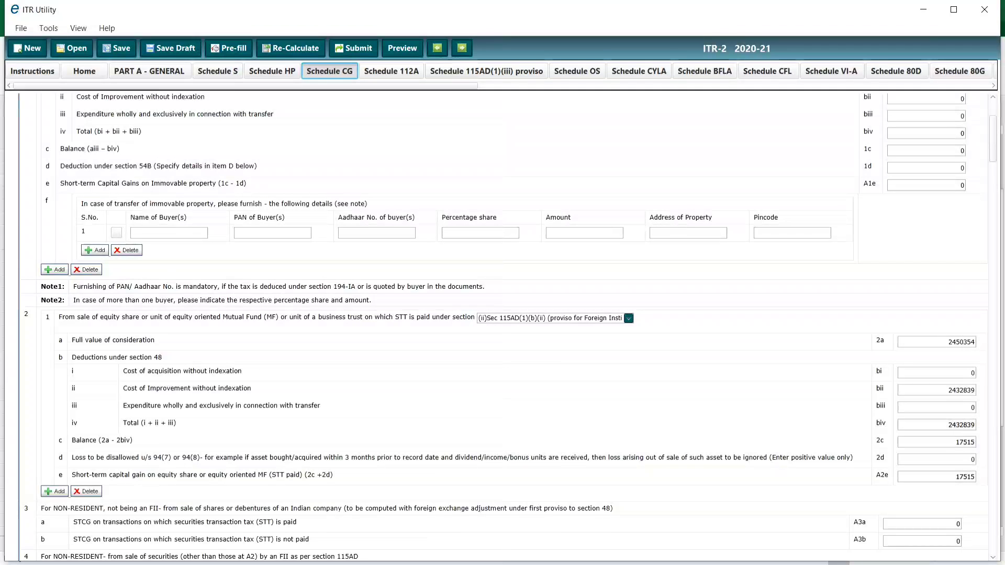
left_click_drag(399, 317, 432, 318)
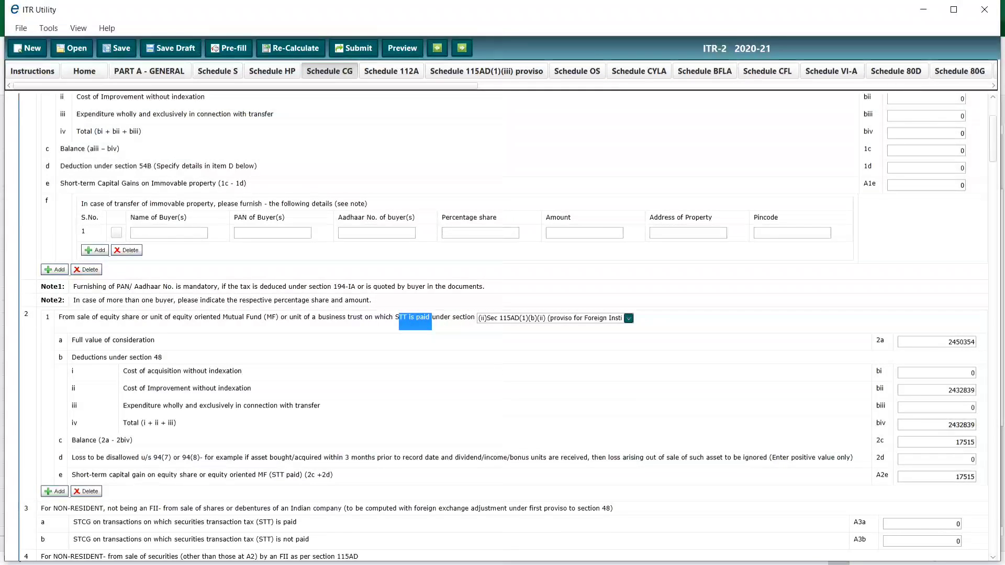
left_click(629, 318)
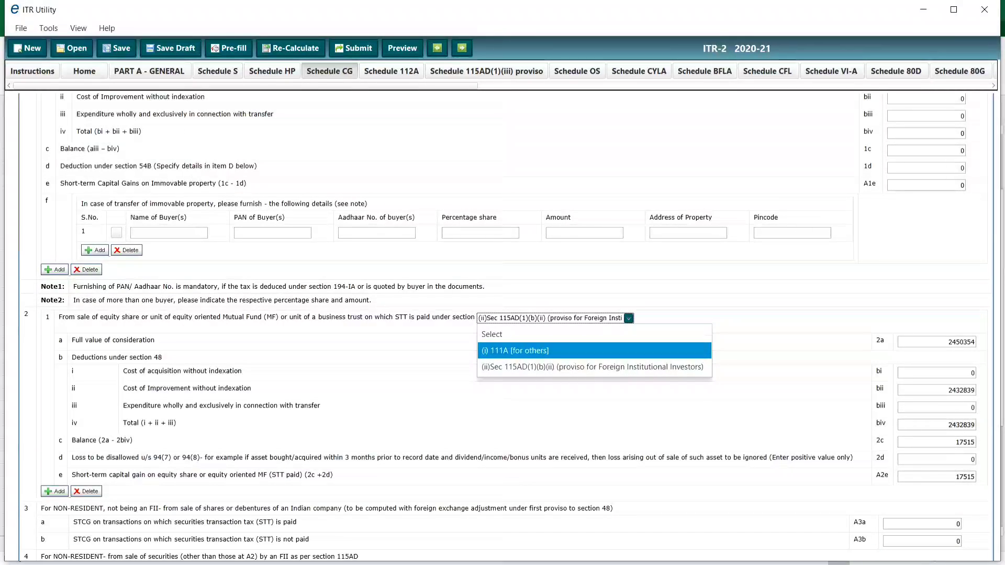
key("Return")
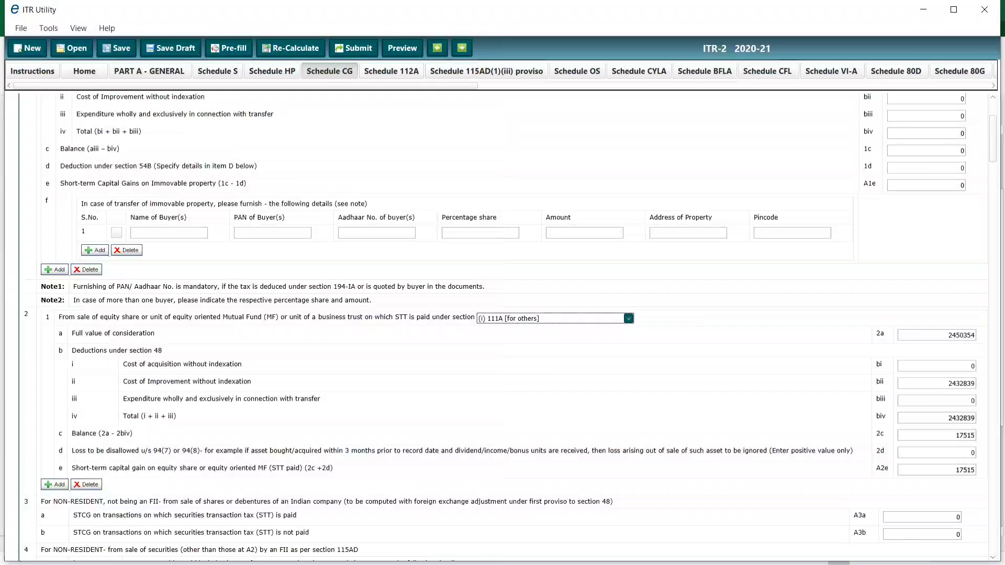
Check the STCG sale and purchase totals on the Gainloss_Statement_2019-20 sheet in Excel against Schedule CG item 2, and return to the ITR Utility.
scroll(509, 327, "down", 1)
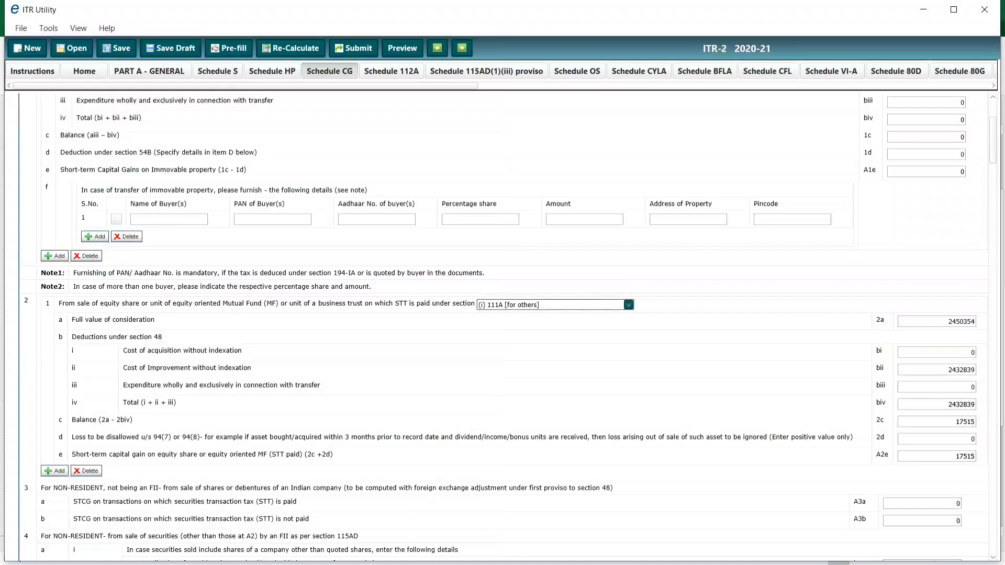
key("alt+Tab")
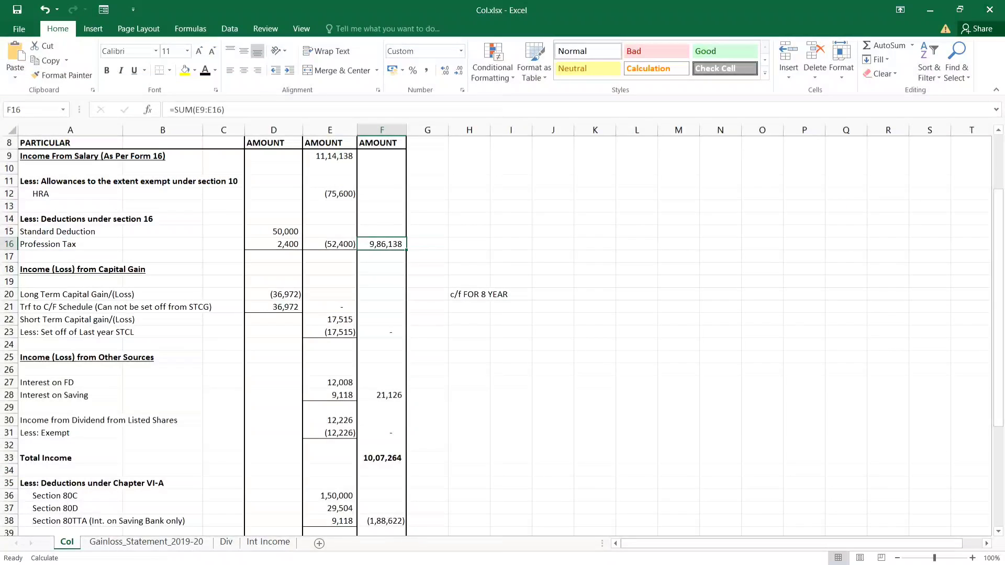
key("ctrl+Page_Down")
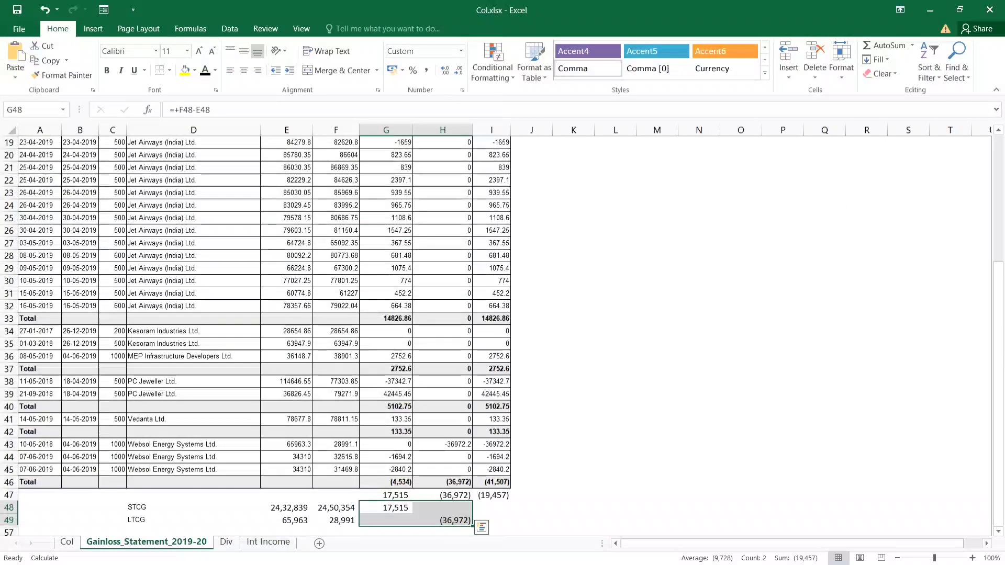
scroll(336, 482, "down", 1)
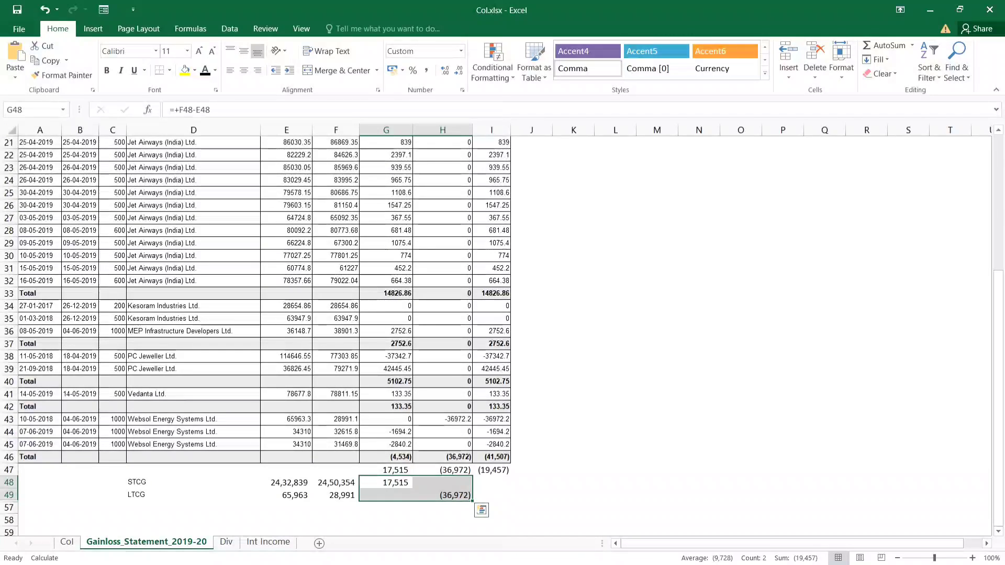
left_click(336, 482)
left_click(286, 483)
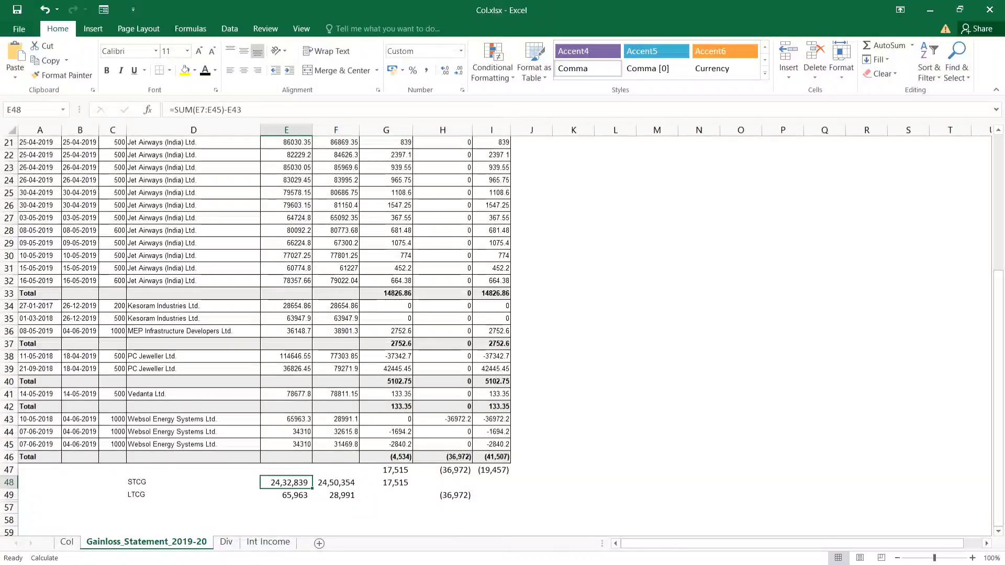
left_click(337, 483)
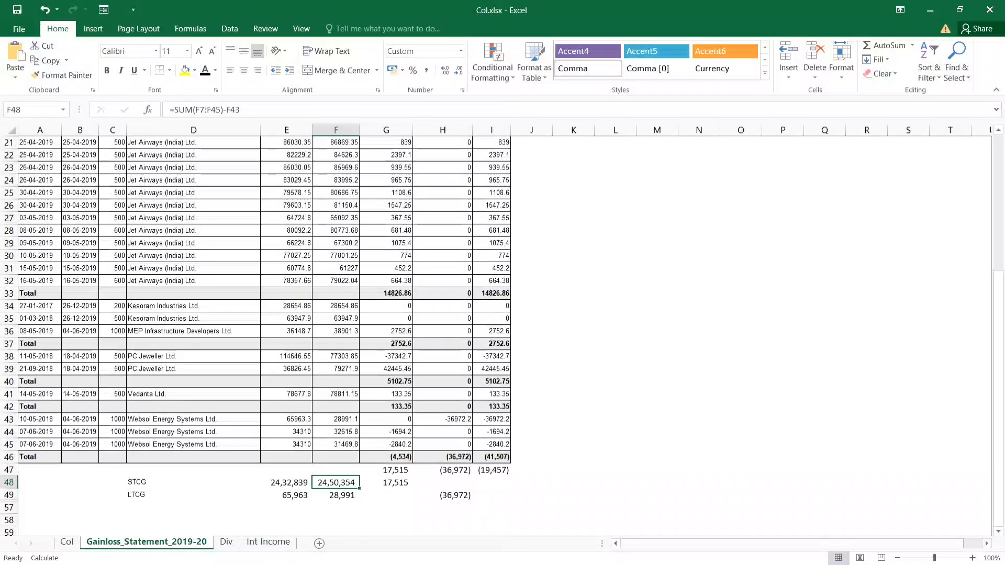
key("alt+Tab")
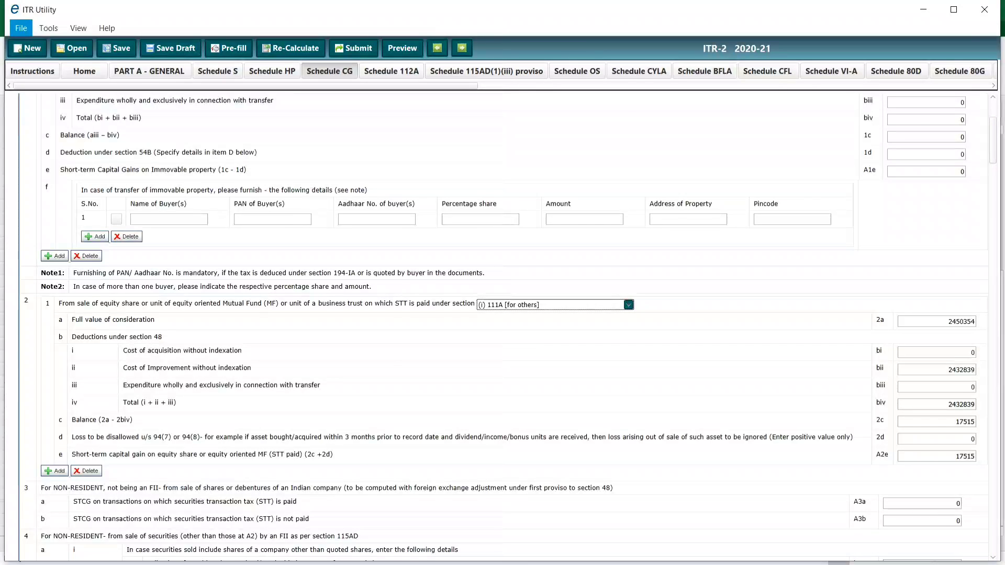
Compare the STCG cost in E48 and gain in G48 of the Excel statement with Schedule CG's cost and short-term gain in the ITR Utility.
key("alt+Tab")
left_click(287, 483)
key("alt+Tab")
key("alt+Tab")
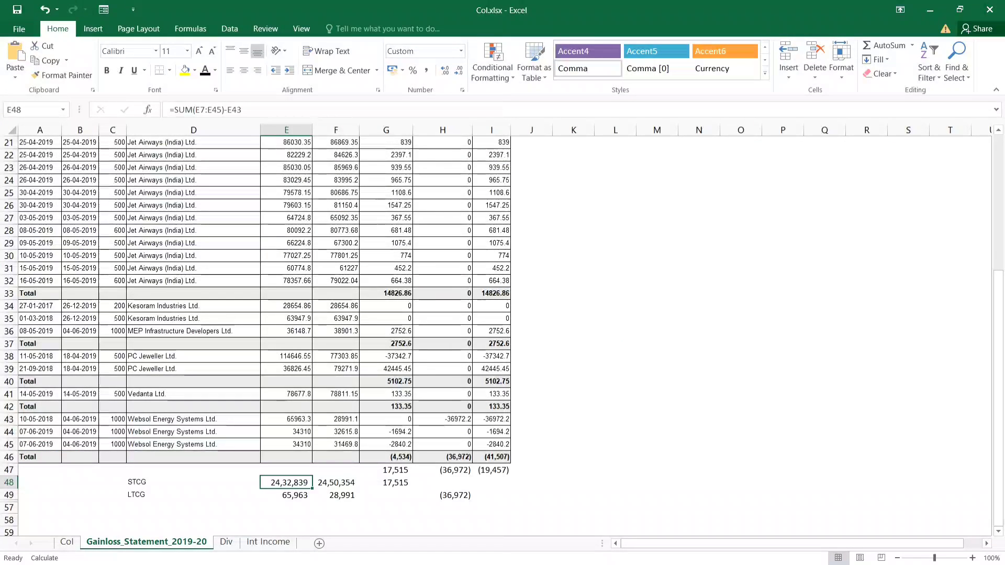
left_click(386, 483)
key("alt+Tab")
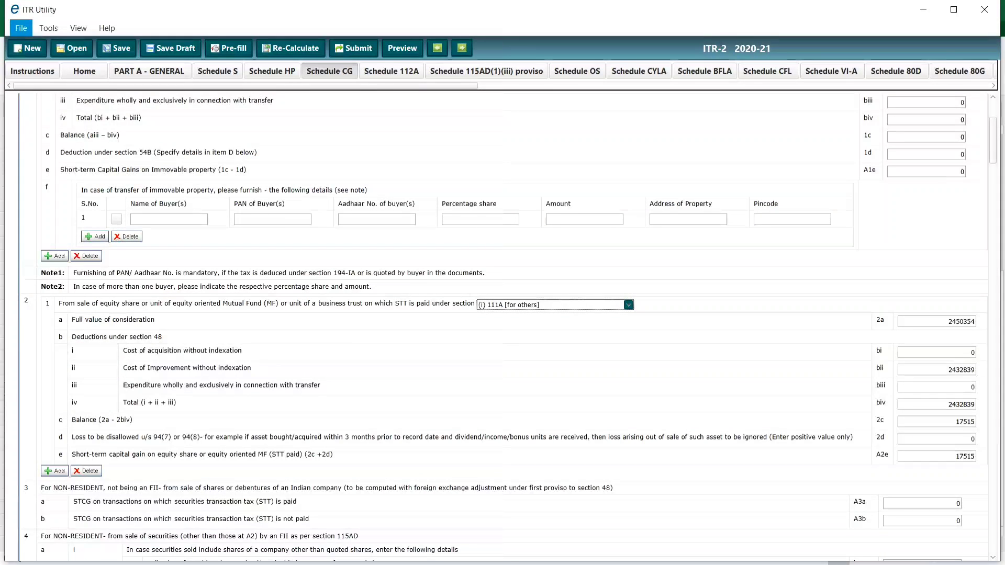
Review the remaining short-term items 3 to 9 in Schedule CG, down to the total short-term capital gain in A9.
scroll(507, 328, "down", 2)
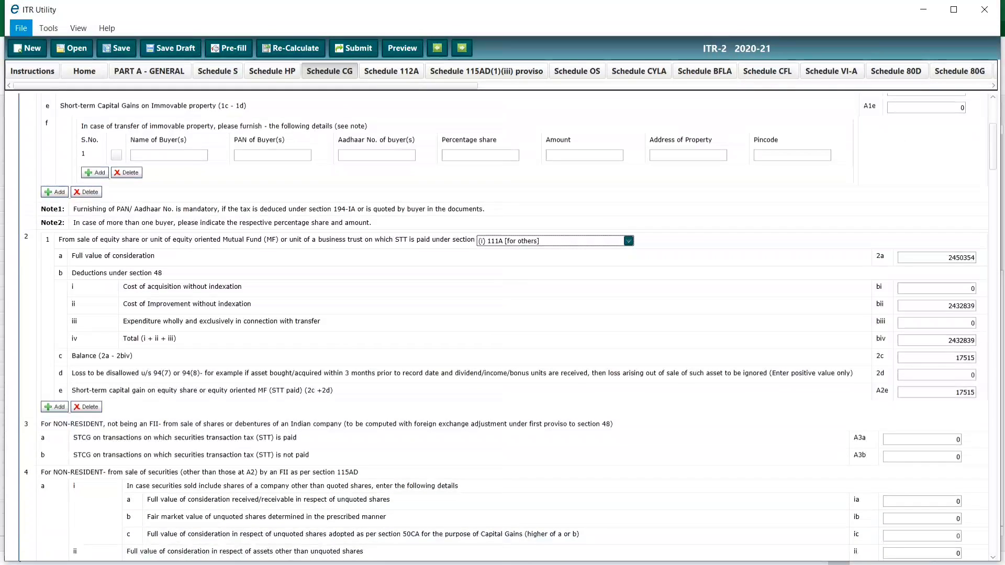
scroll(519, 327, "down", 1)
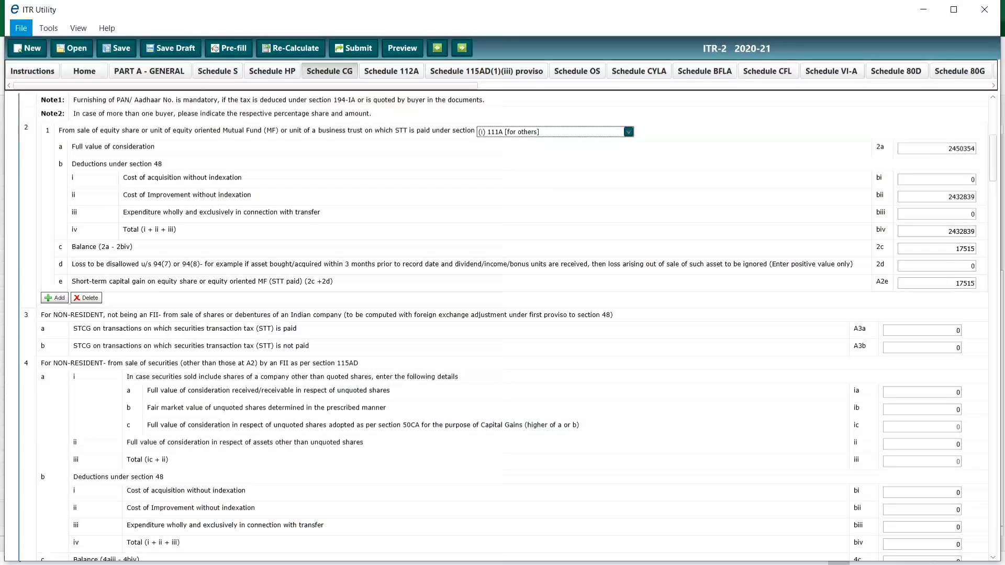
scroll(507, 327, "down", 1)
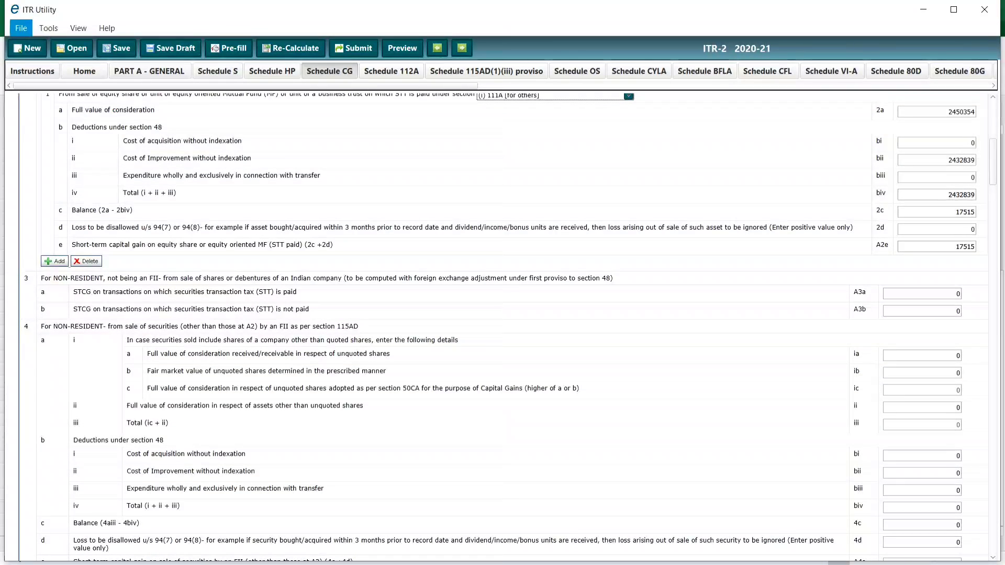
scroll(507, 327, "down", 2)
scroll(507, 327, "down", 4)
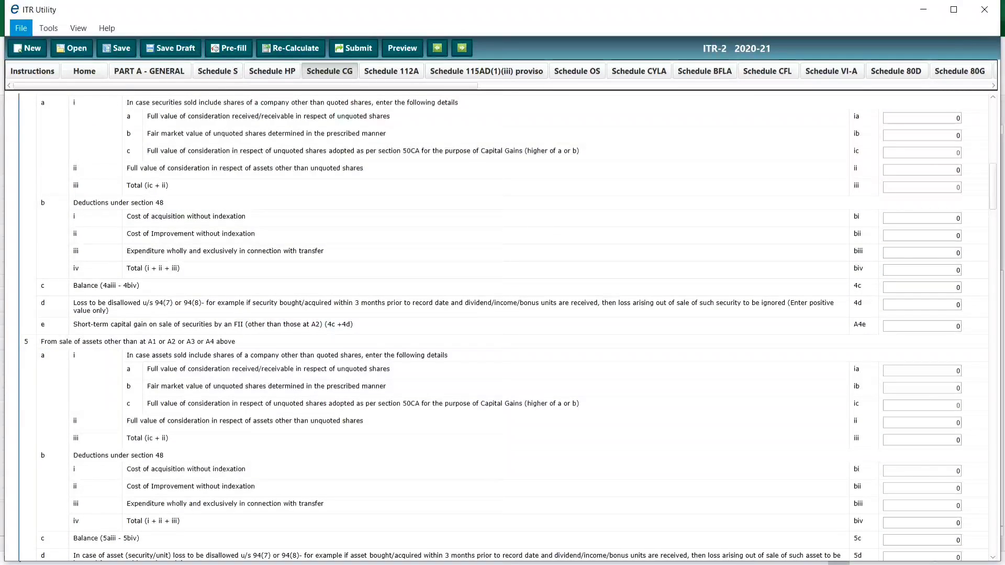
scroll(507, 327, "down", 5)
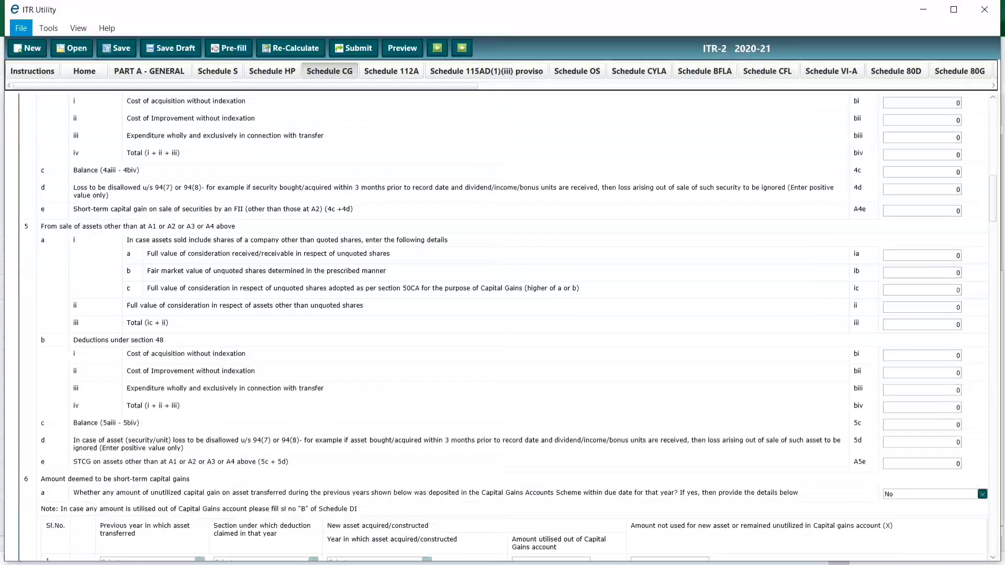
scroll(507, 327, "down", 2)
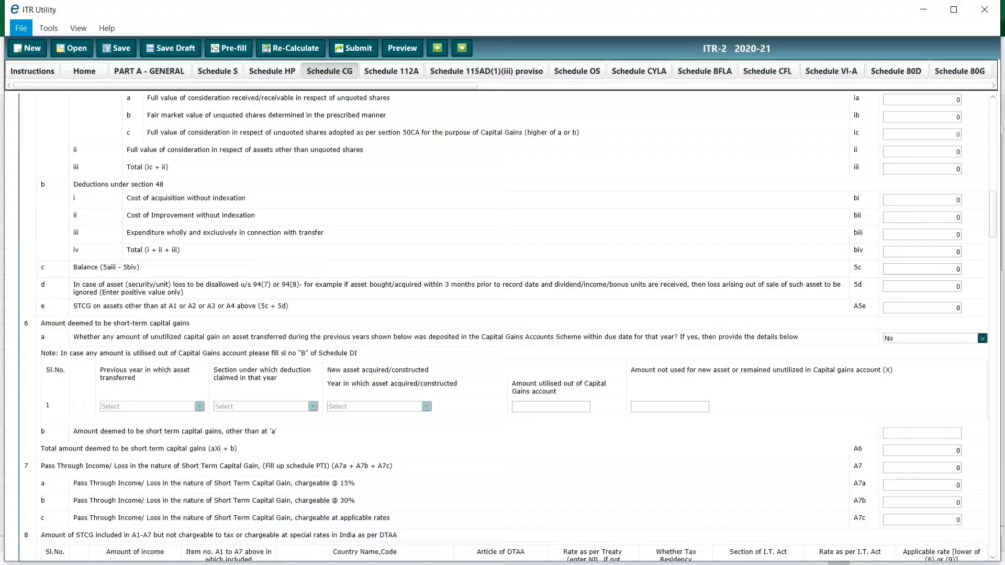
scroll(507, 327, "down", 4)
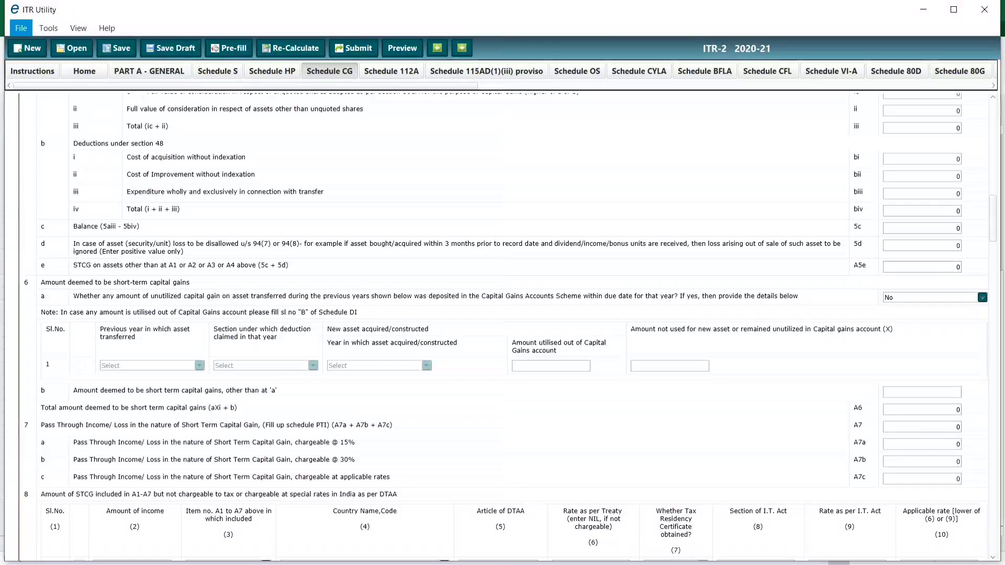
scroll(507, 327, "down", 5)
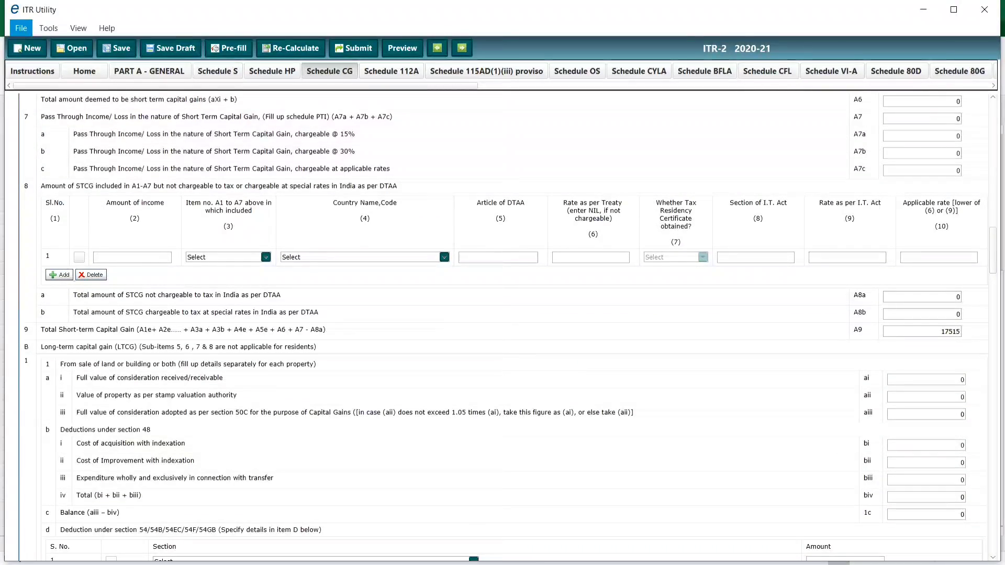
scroll(507, 328, "down", 2)
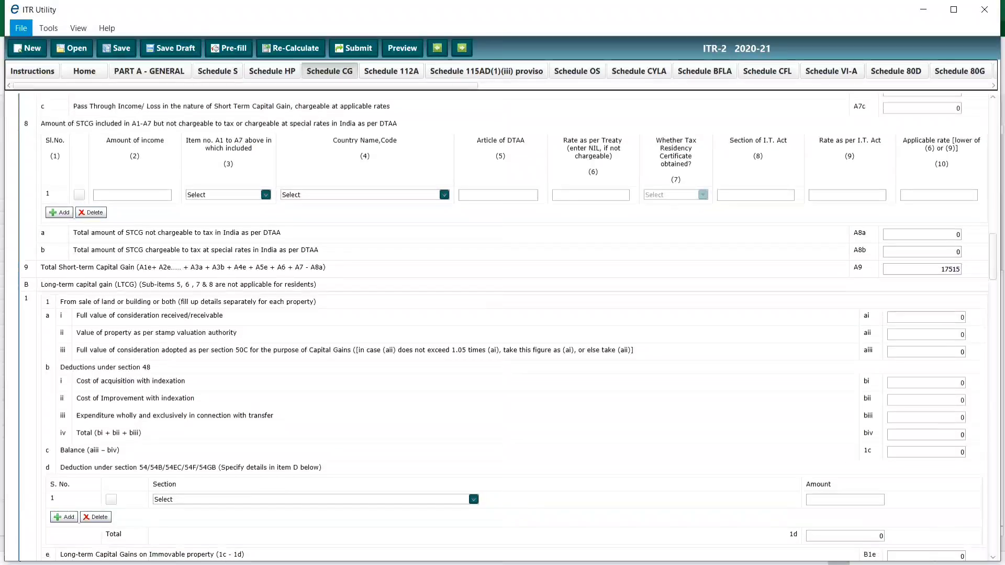
Set Schedule CG item B3's sale type to (i) listed securities (other than a unit) or zero coupon bonds where proviso to section 112(1) is applicable.
scroll(503, 328, "down", 4)
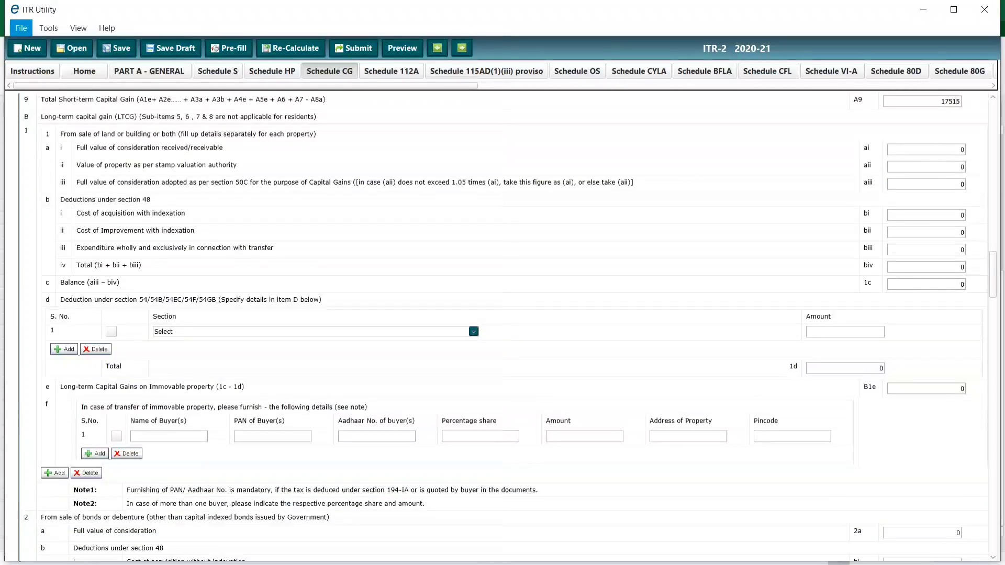
scroll(502, 328, "down", 2)
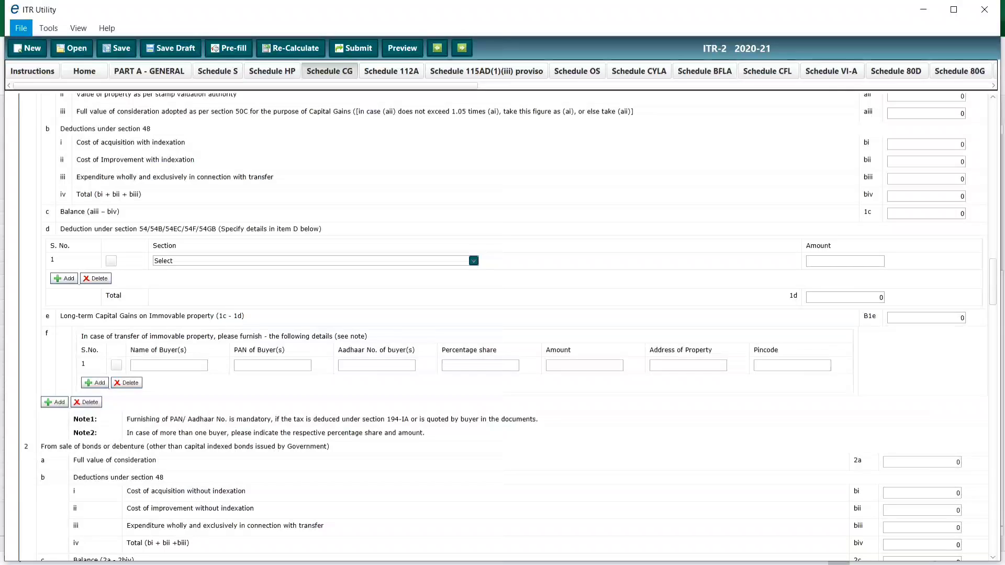
scroll(503, 328, "down", 7)
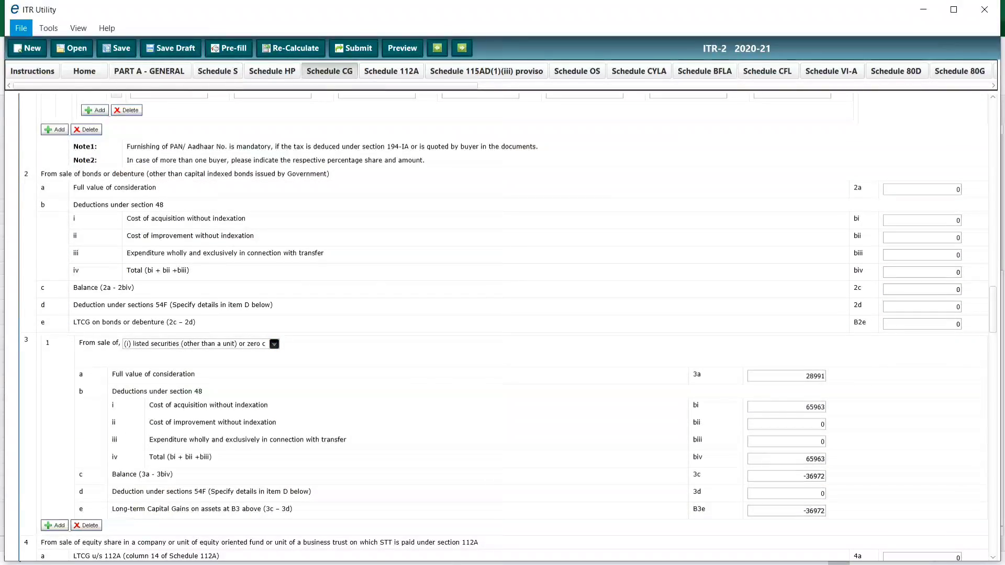
left_click(275, 344)
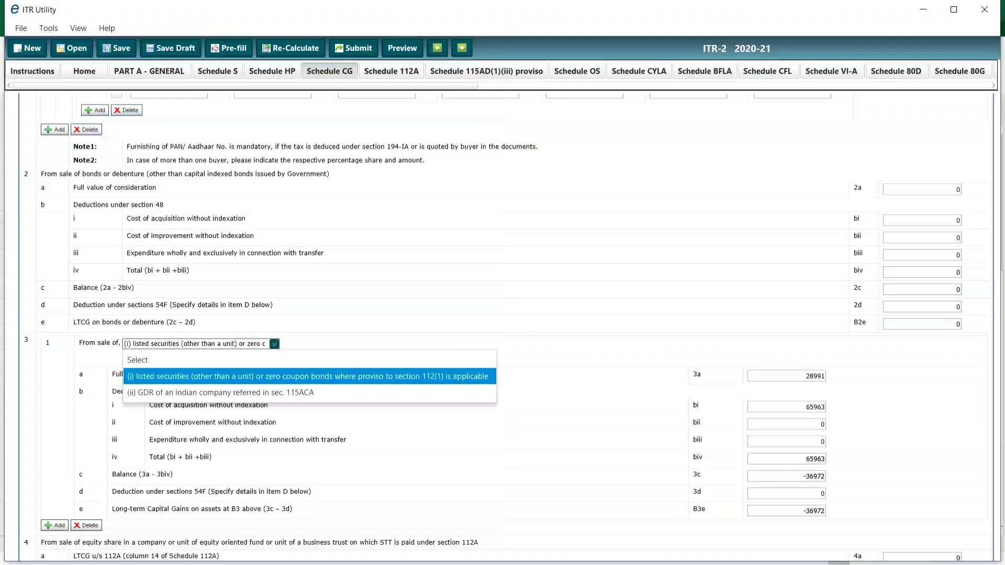
left_click(309, 376)
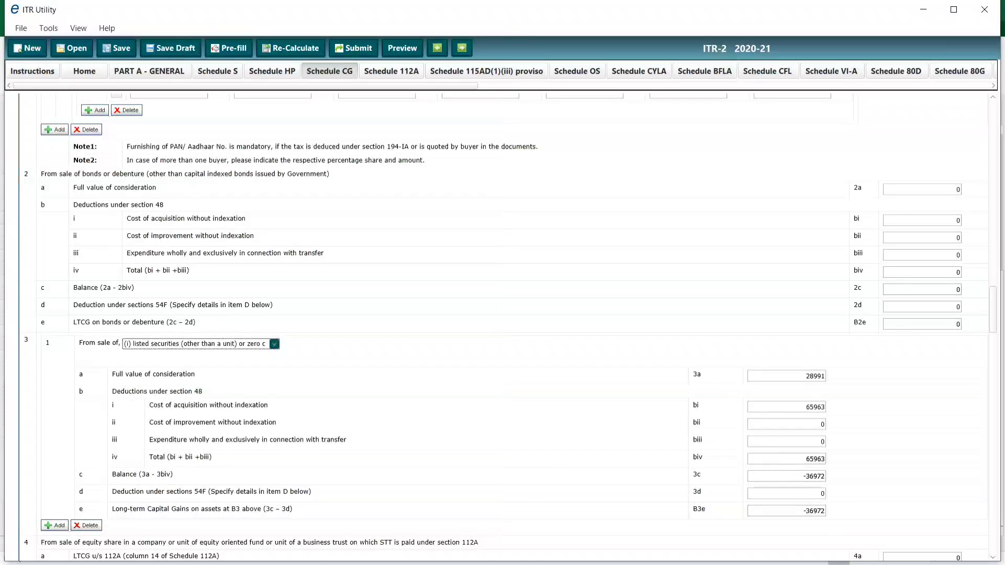
Compare the LTCG sale value in F49 and cost in E49 of the Excel statement with Schedule CG item B3 in the ITR Utility.
key("alt+Tab")
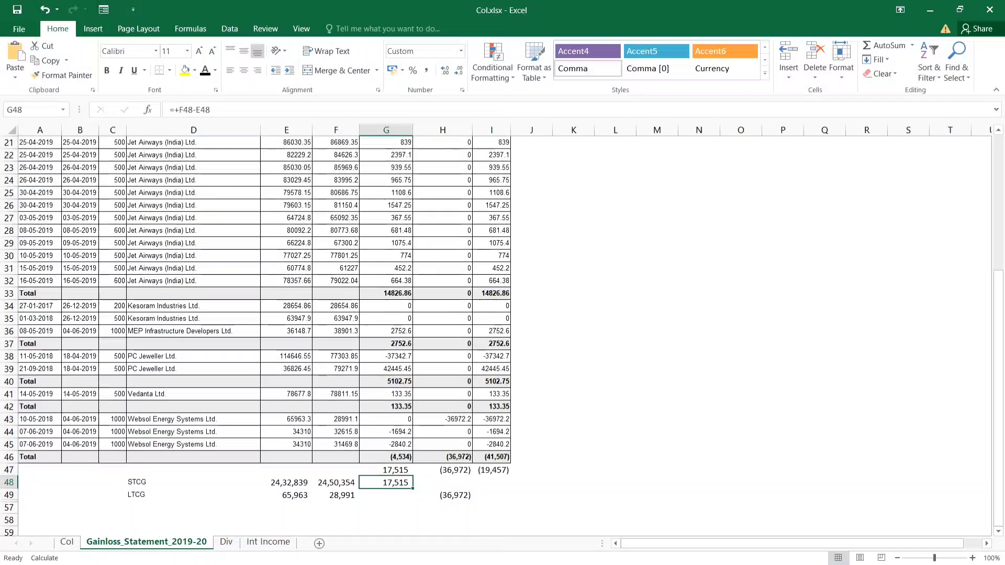
key("alt+Tab")
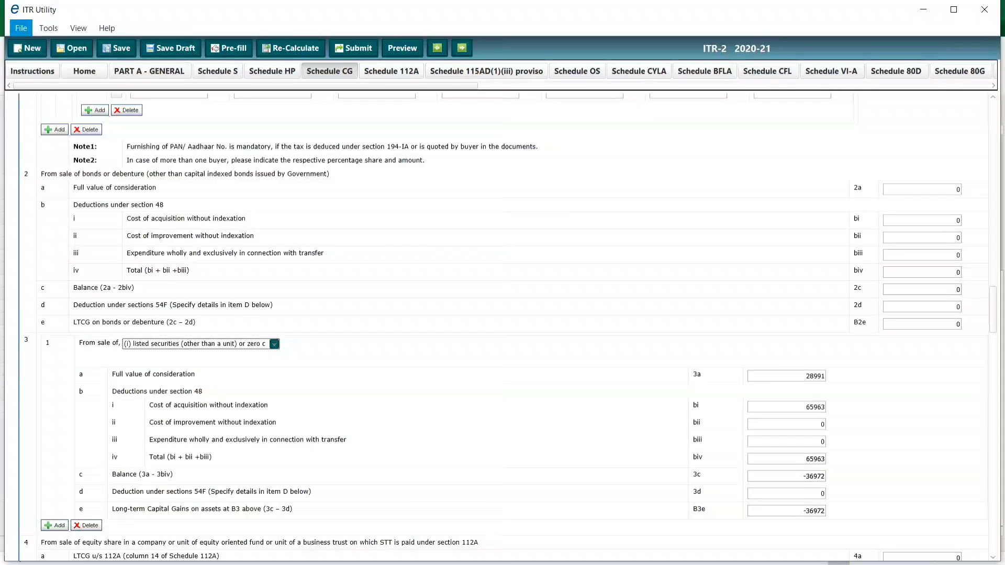
key("alt+Tab")
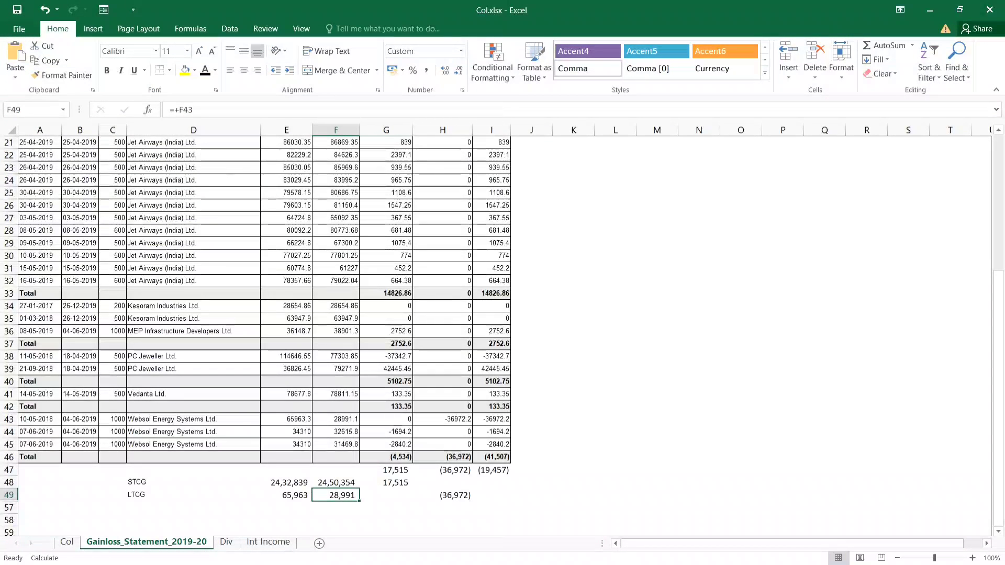
key("Left")
key("alt+Tab")
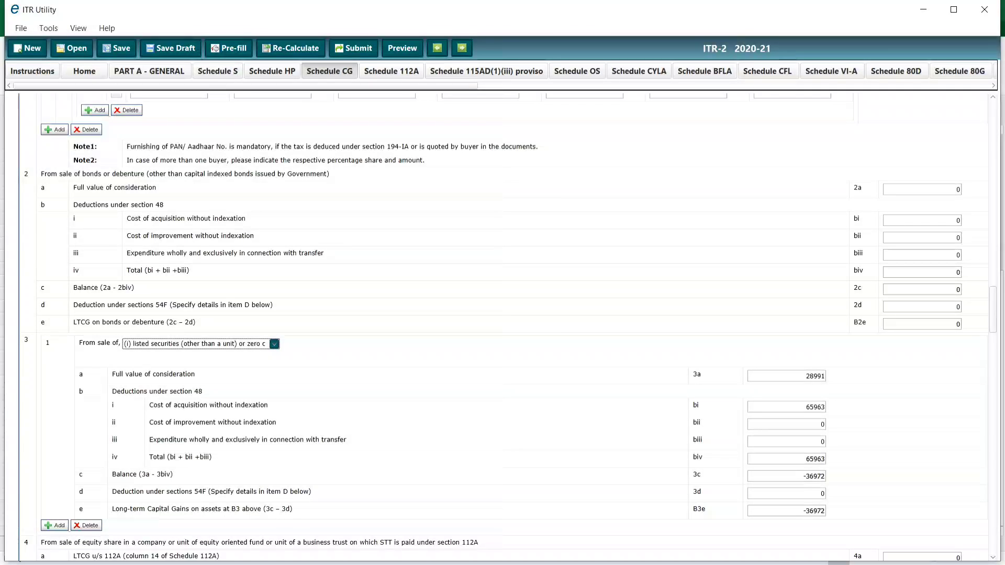
left_click(806, 408)
Check total long-term gain B13 and capital gains income in item C of Schedule CG, consulting the Excel gain statement and returning to the ITR Utility.
scroll(806, 407, "down", 1)
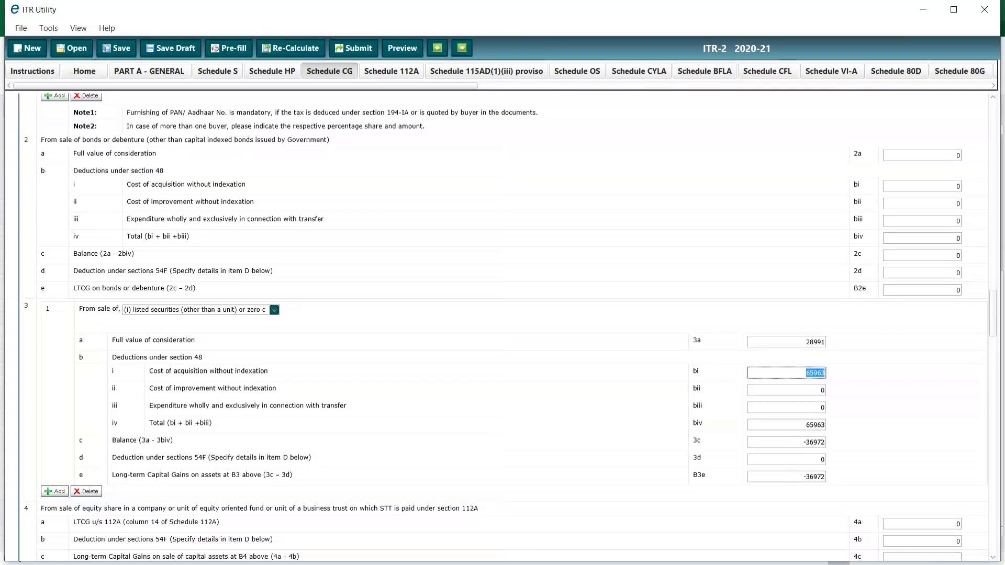
scroll(513, 327, "down", 4)
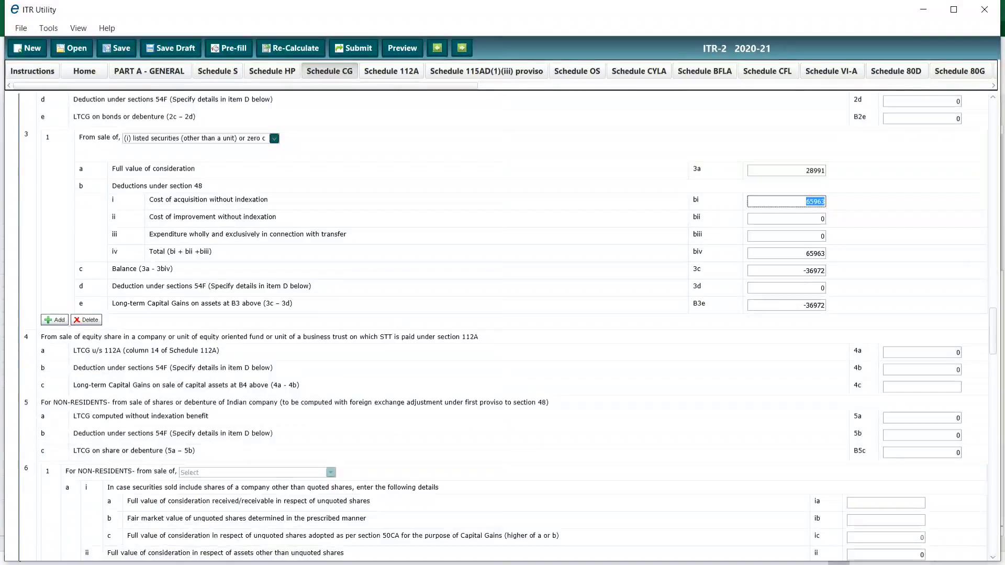
scroll(514, 327, "down", 9)
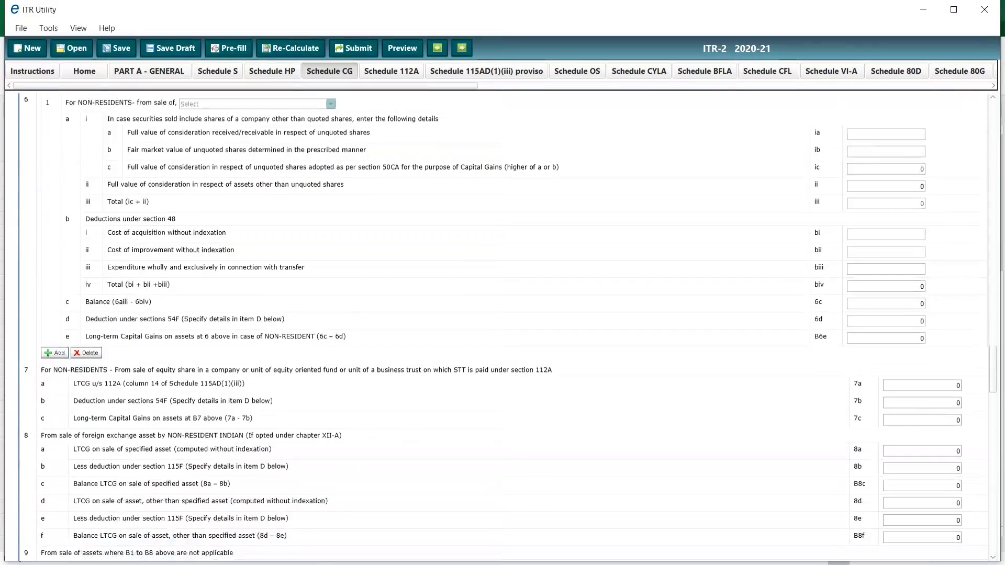
scroll(514, 327, "down", 12)
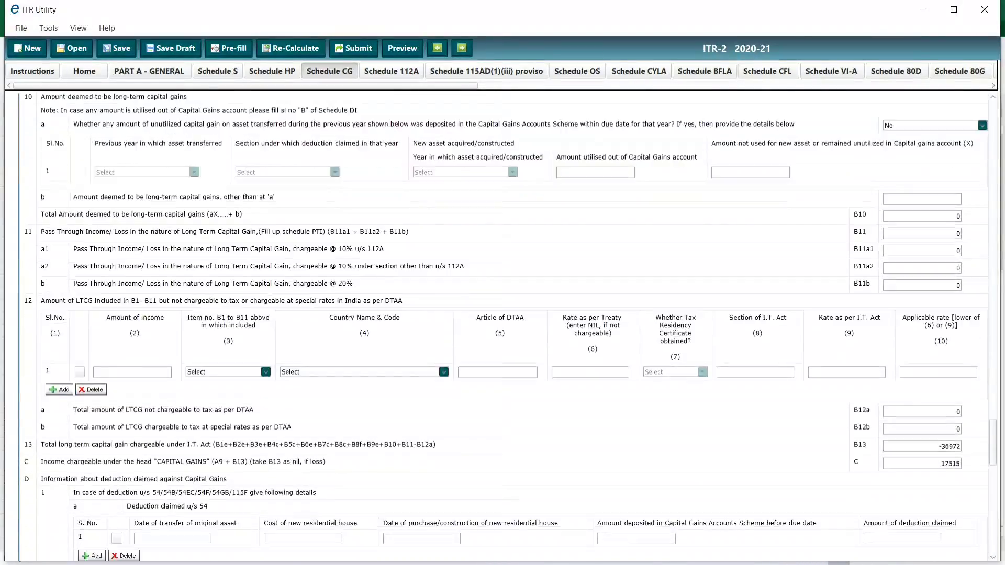
scroll(514, 327, "down", 4)
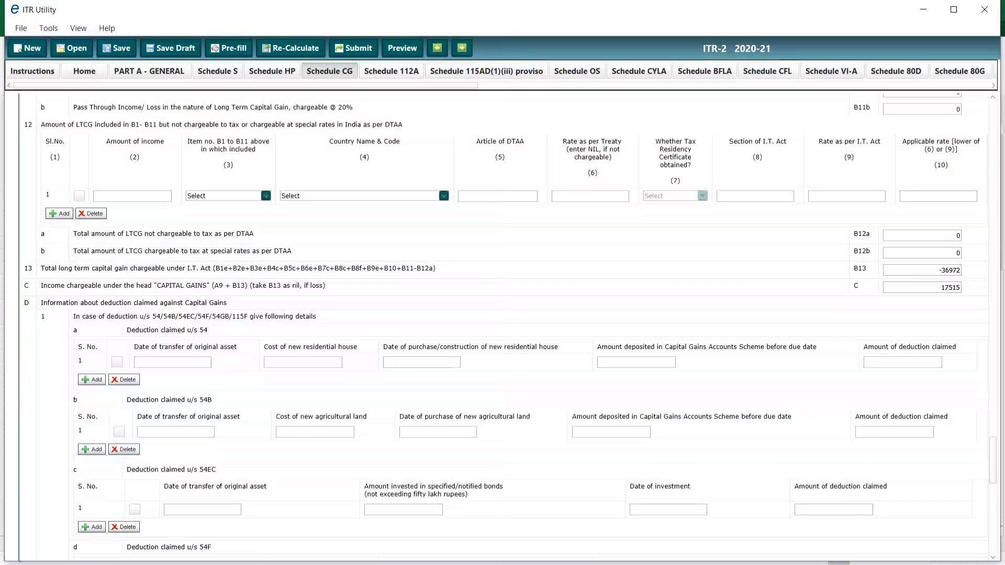
left_click_drag(68, 268, 160, 268)
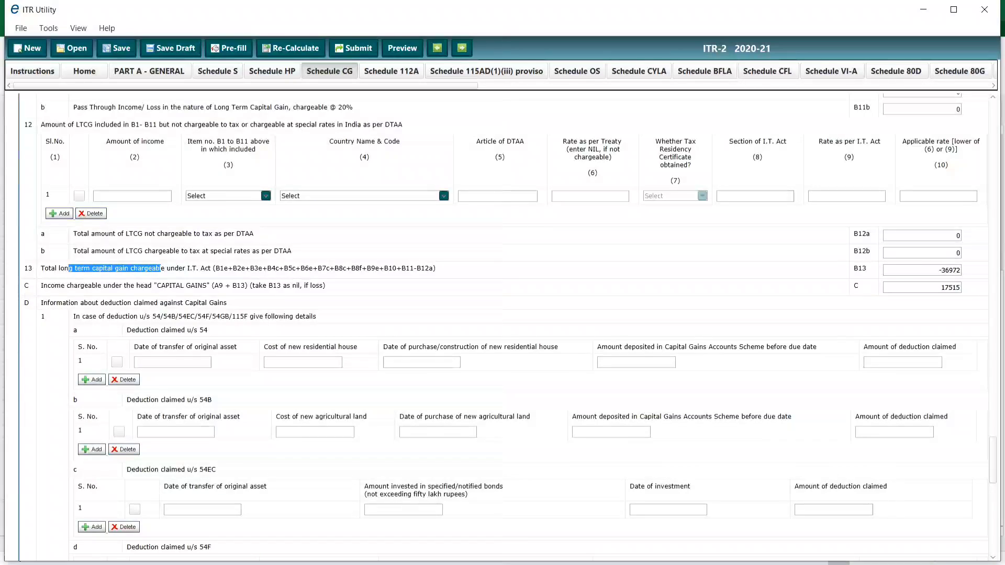
left_click_drag(941, 288, 957, 287)
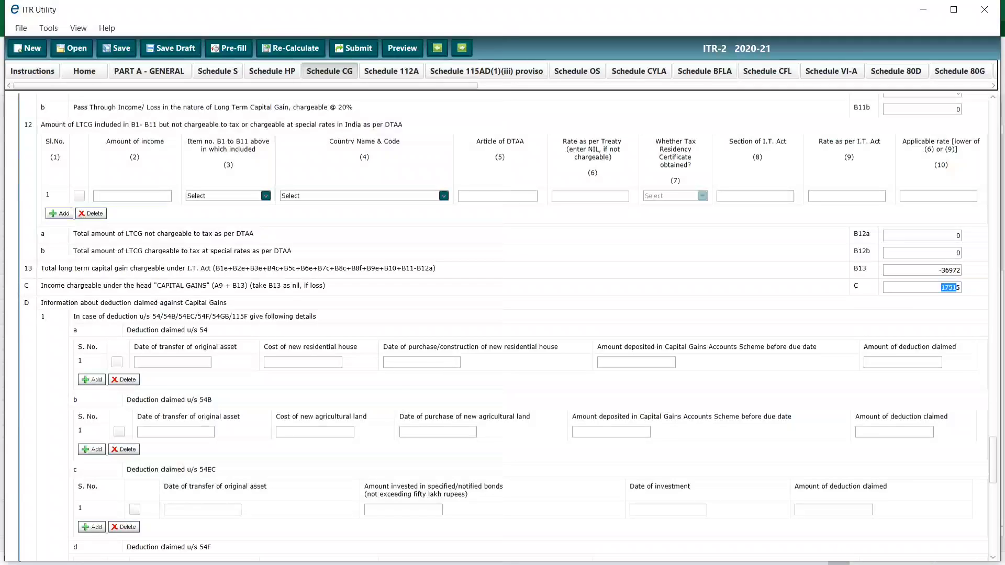
left_click_drag(48, 285, 203, 286)
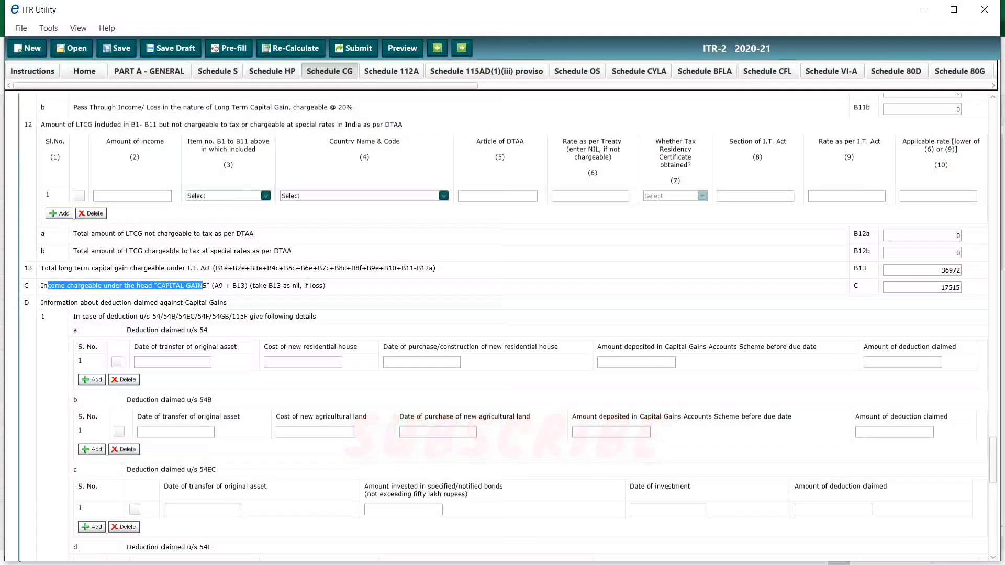
key("alt+Tab")
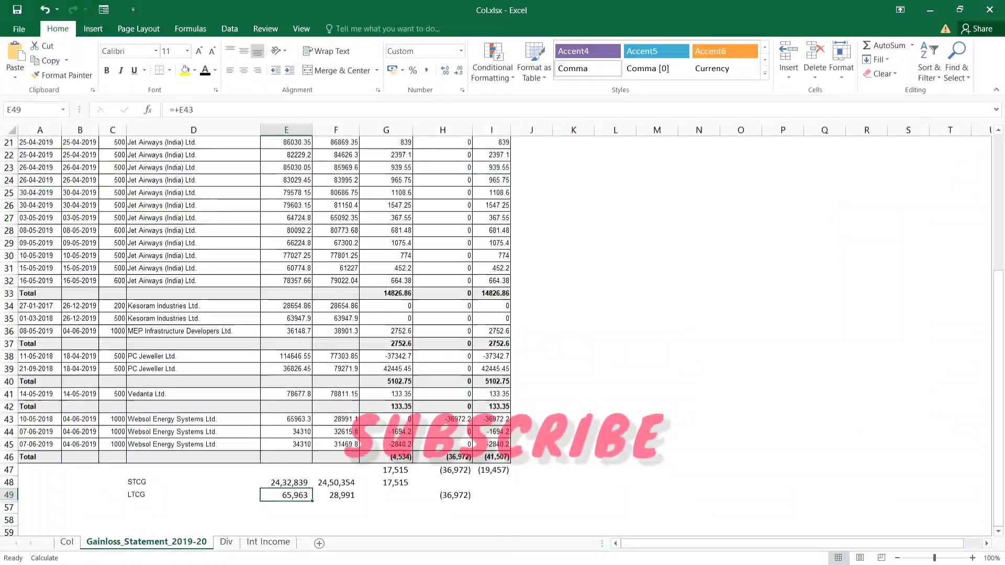
key("alt+Tab")
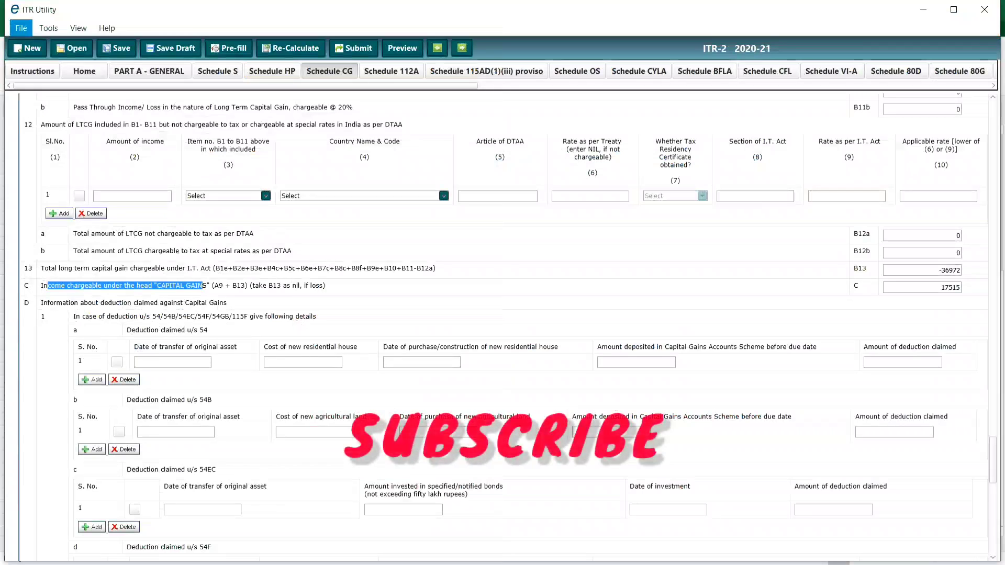
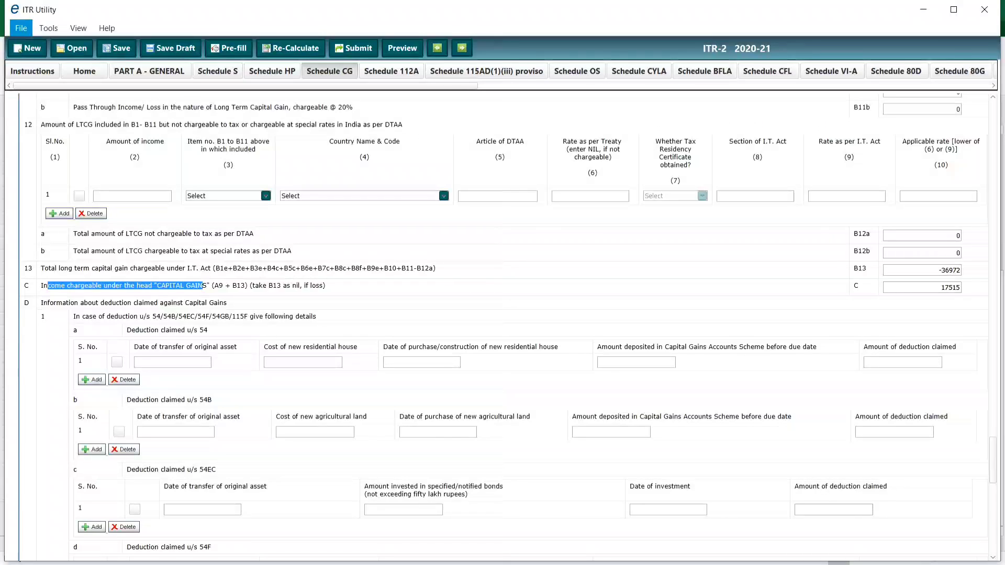
Review Schedule CG's deduction details in D, the capital loss set-off table in E and the accrual table in F.
scroll(510, 327, "down", 1)
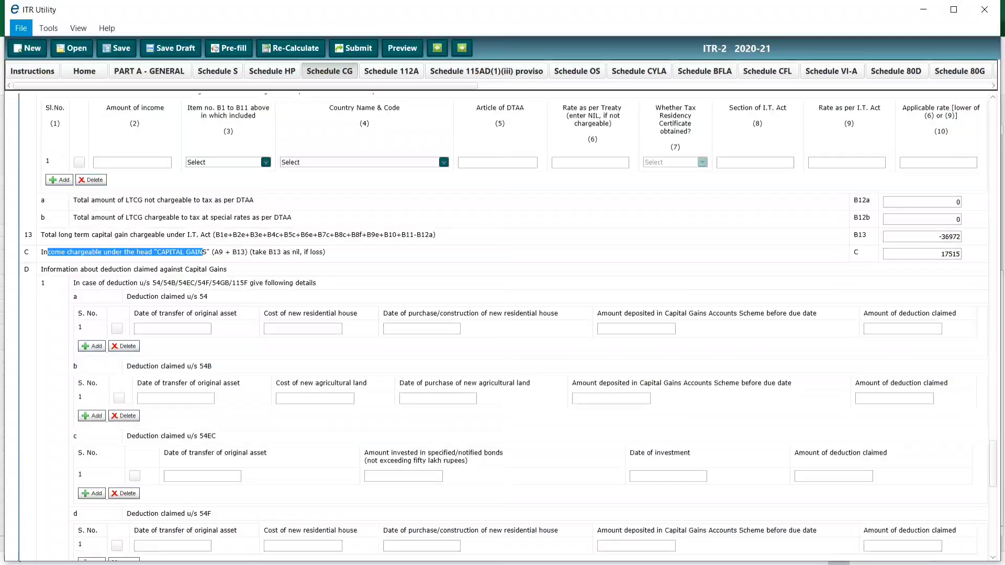
scroll(510, 327, "down", 6)
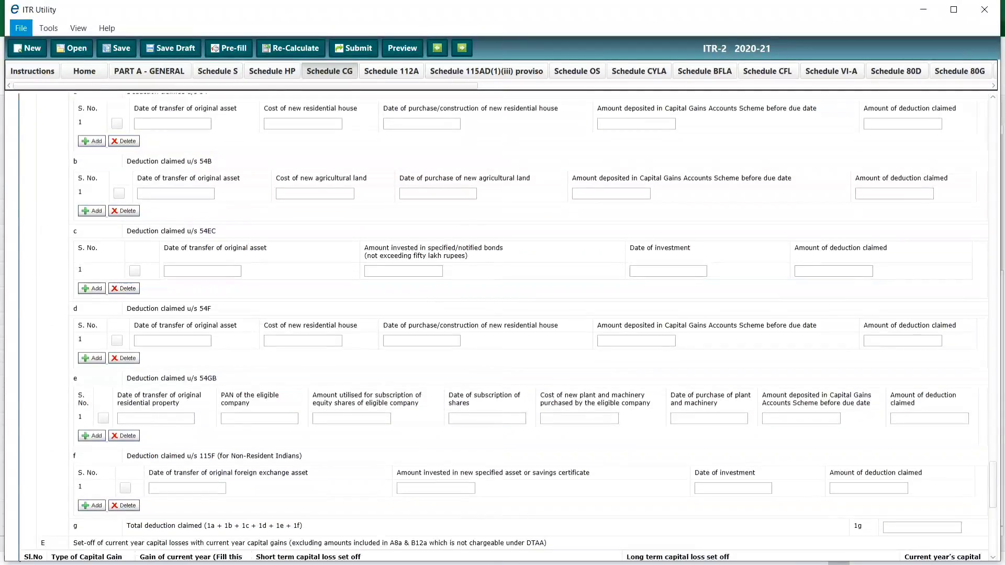
scroll(510, 327, "down", 13)
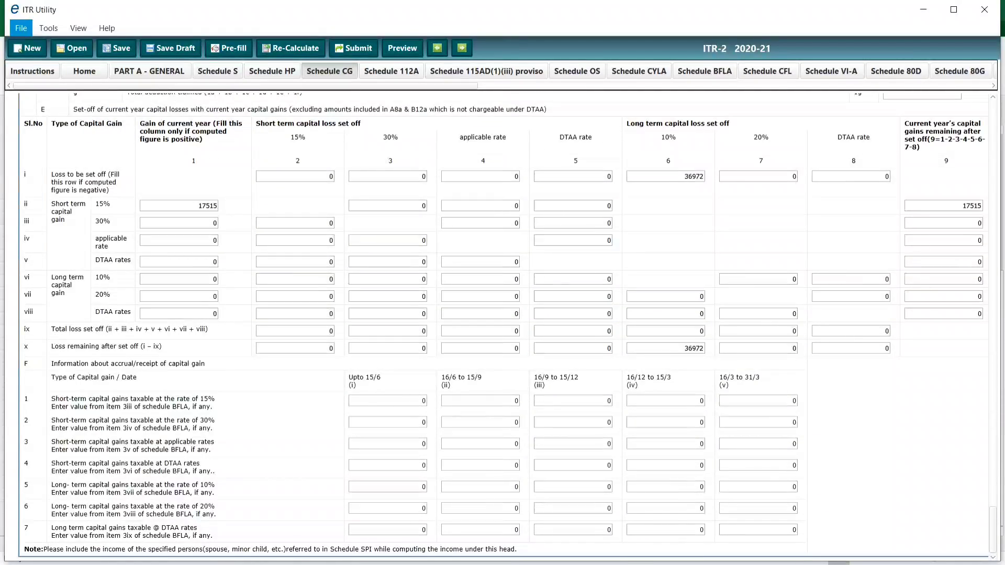
scroll(511, 327, "up", 20)
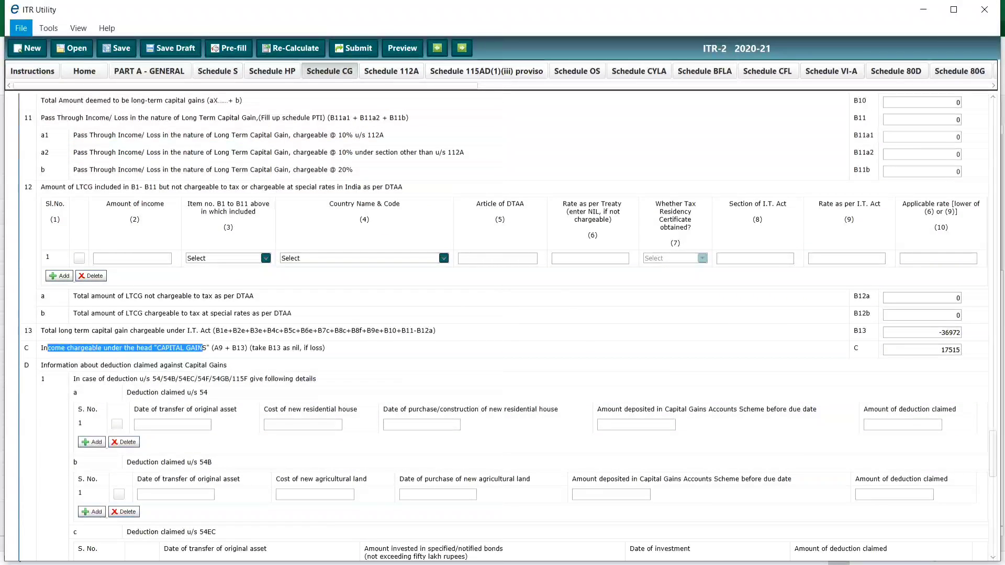
View Schedule 112A and then Schedule 115AD(1)(iii) proviso.
left_click(392, 71)
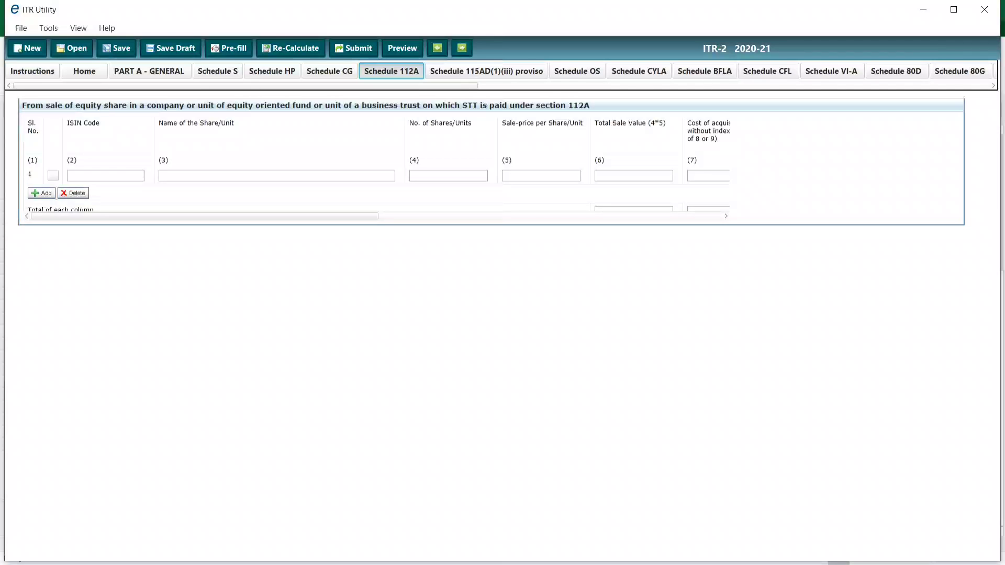
left_click(486, 71)
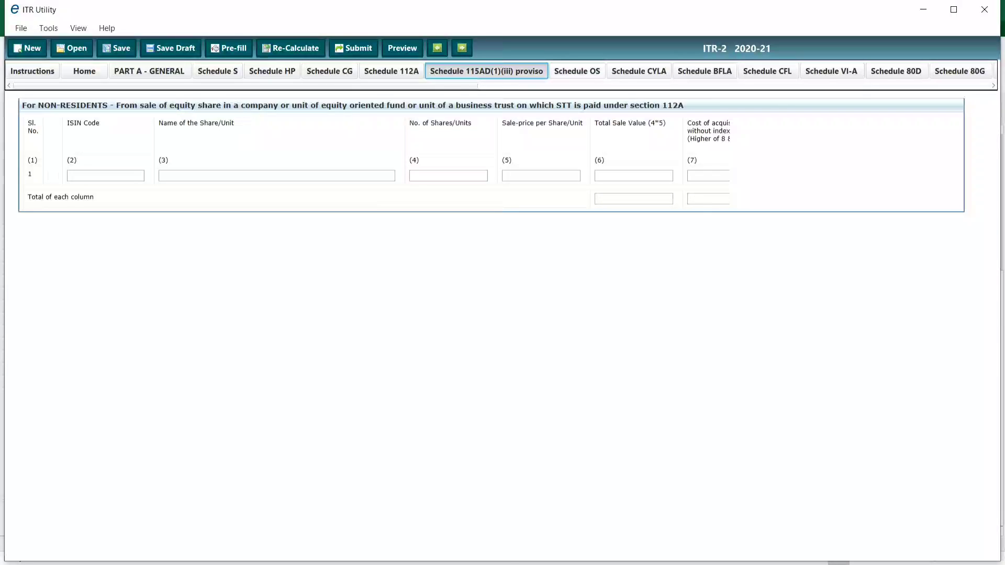
Open Schedule OS and check the gross interest from savings bank (1bi) and from deposits (1bii).
left_click(577, 71)
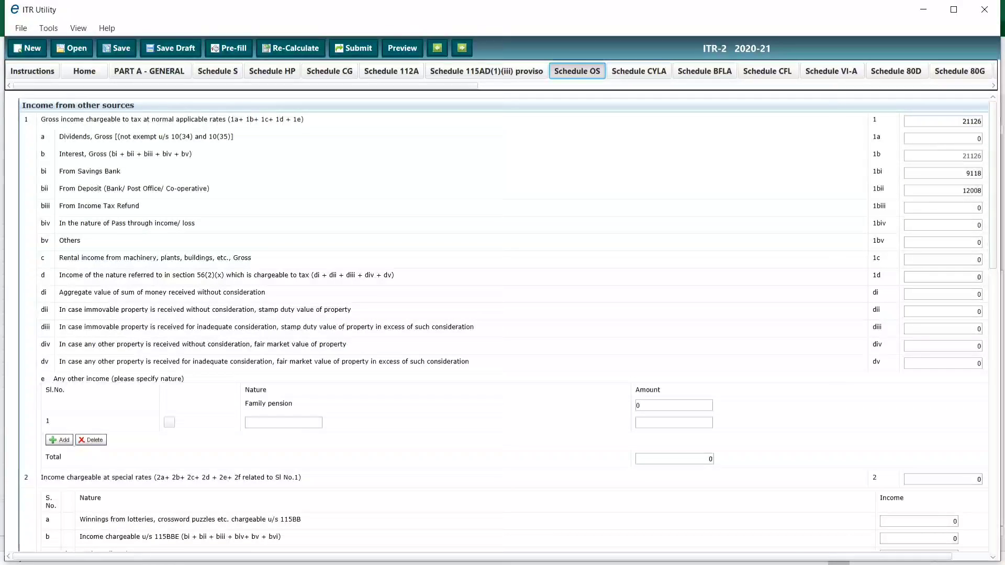
left_click_drag(79, 155, 119, 155)
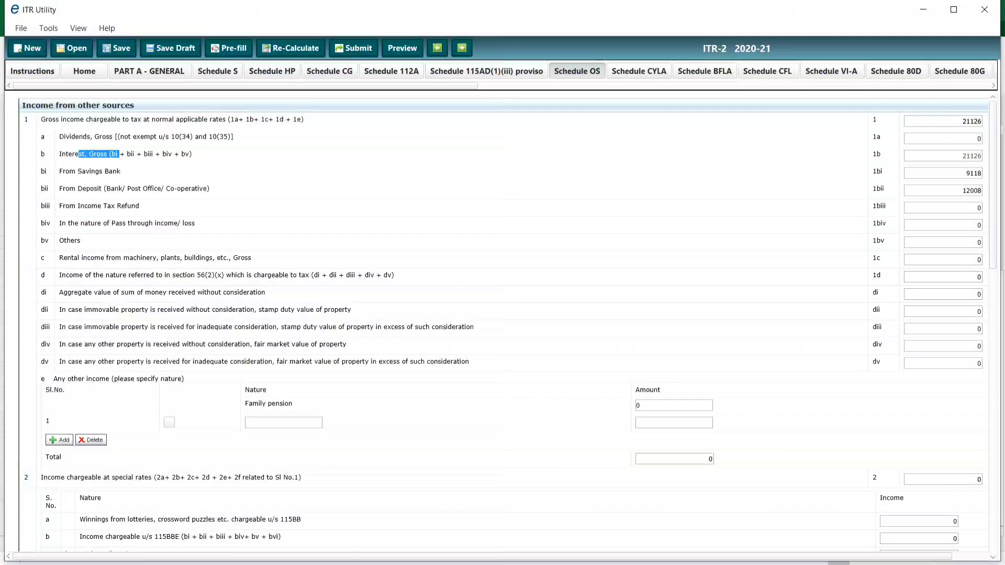
left_click_drag(78, 172, 90, 189)
left_click_drag(970, 173, 978, 173)
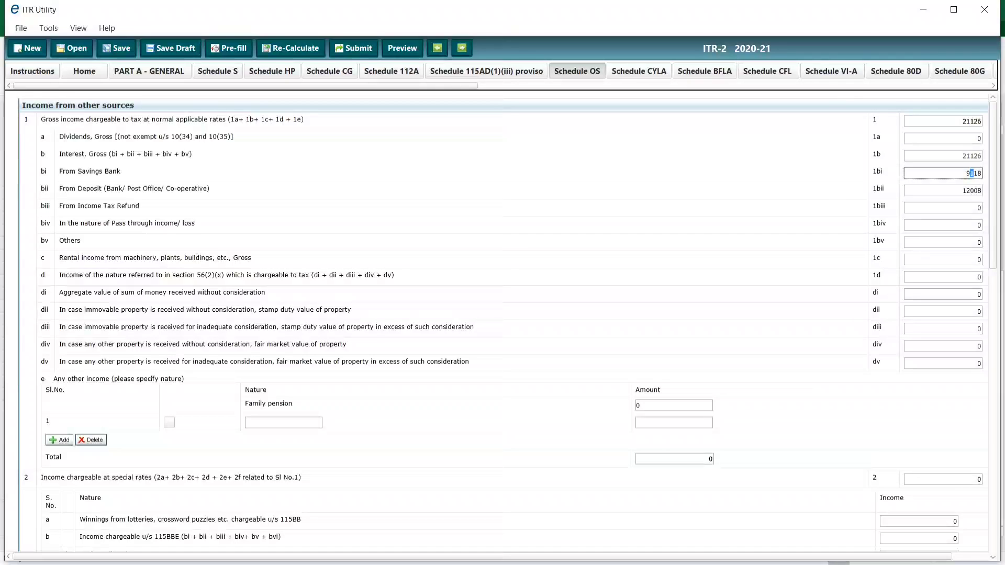
left_click(970, 191)
Compare both interest amounts with Interest on FD and Interest on Saving in the Excel Col sheet, and return to the ITR Utility.
key("alt+Tab")
key("alt+Tab")
key("alt+Tab")
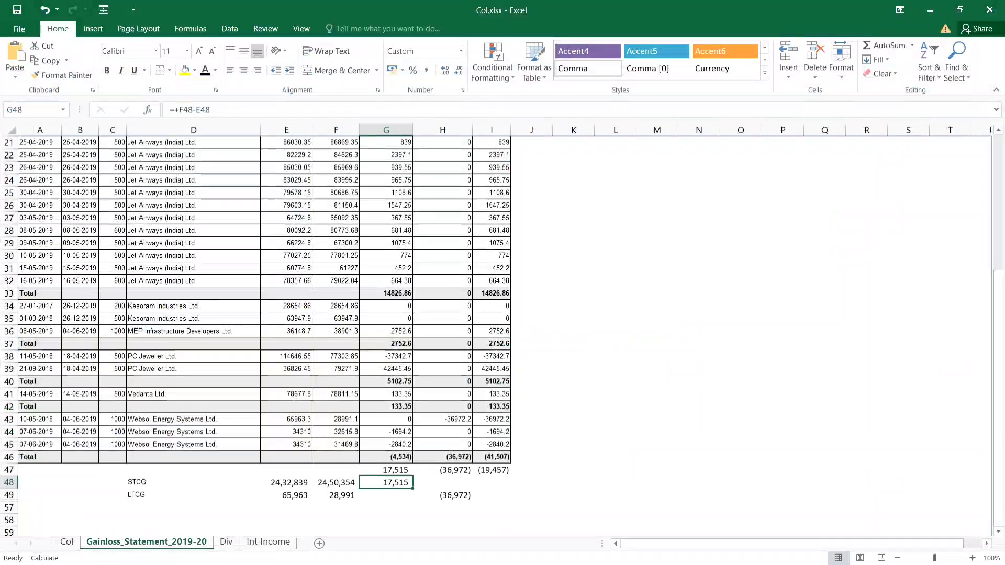
key("ctrl+Page_Up")
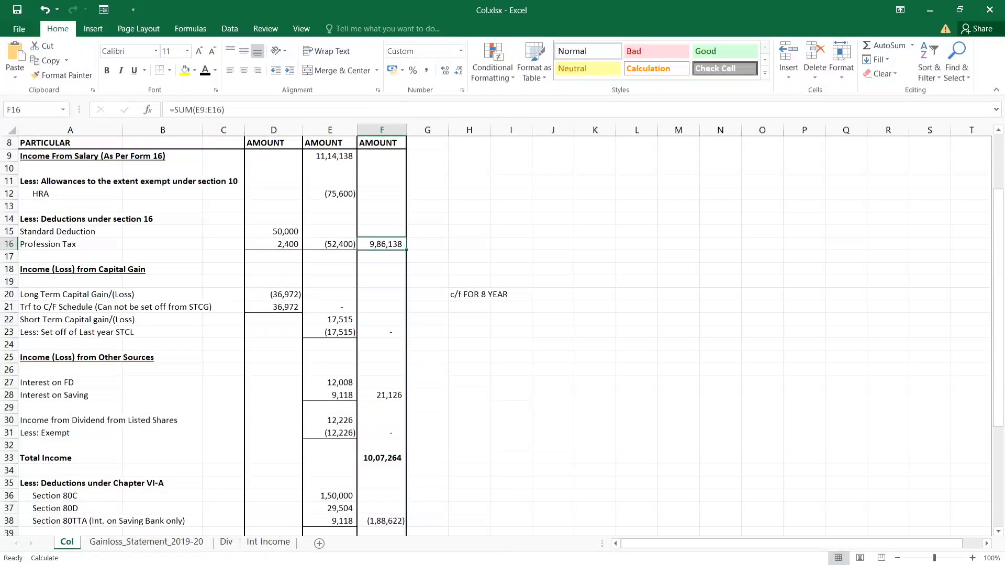
left_click(330, 382)
left_click(330, 396)
key("alt+Tab")
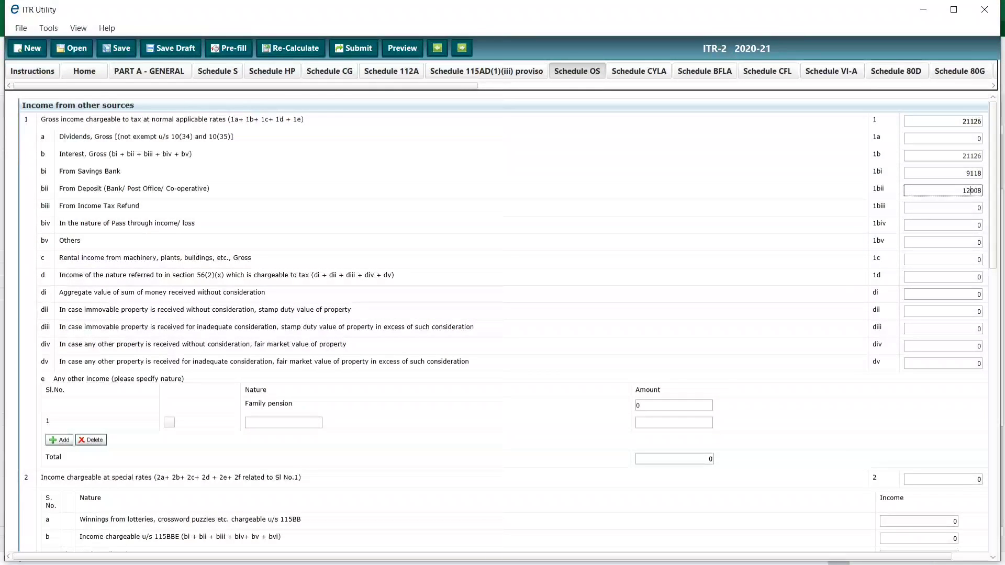
Review the rest of Schedule OS through items 3 to 10, consulting the Excel computation for income from other sources.
scroll(508, 322, "down", 15)
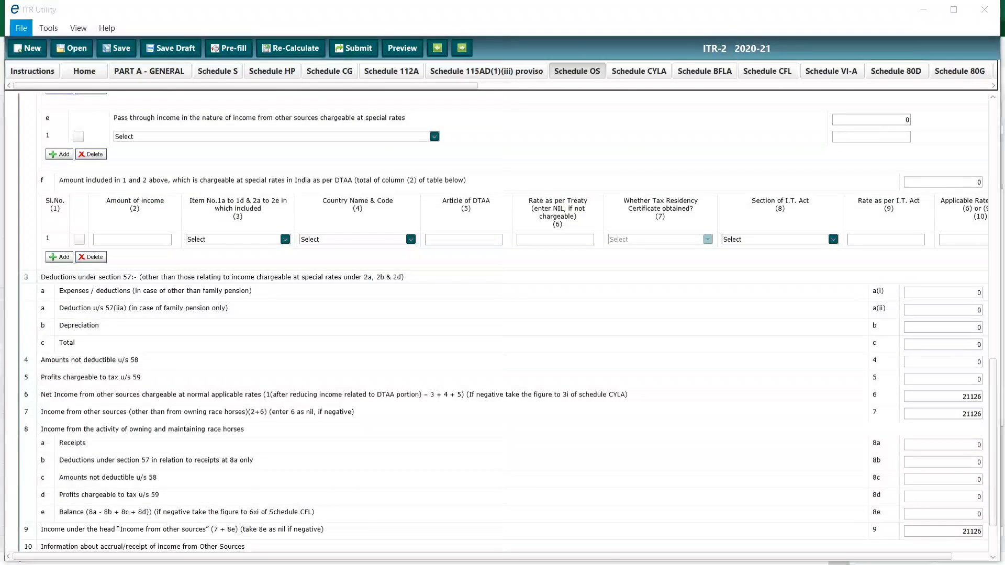
key("alt+Tab")
key("Right")
key("alt+Tab")
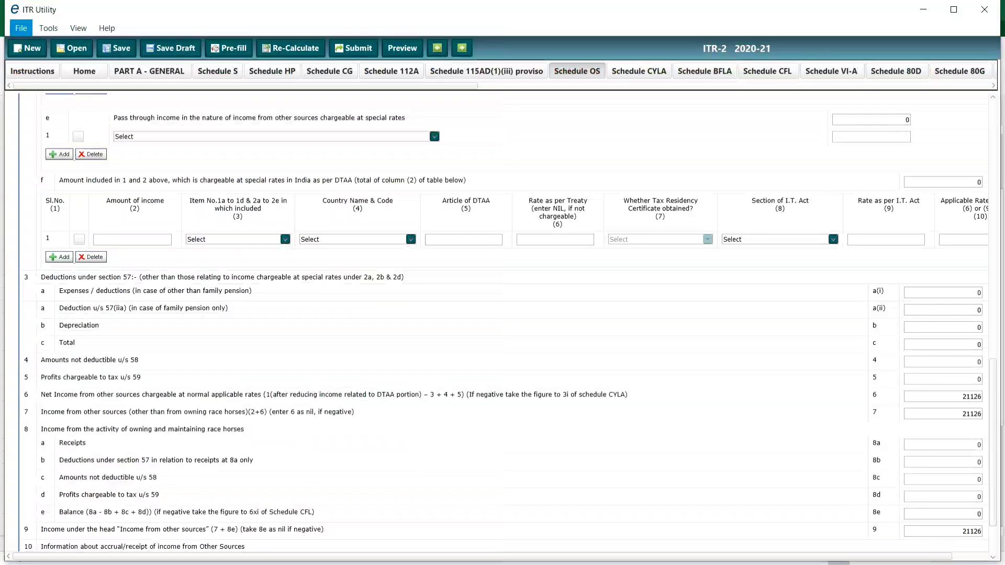
scroll(502, 319, "down", 2)
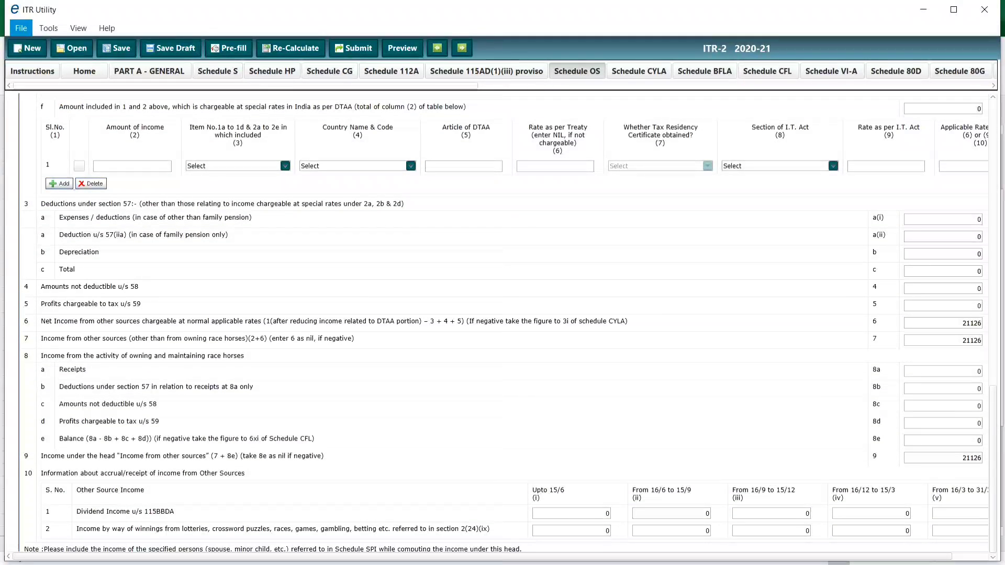
Open Schedule EI and check the exempt domestic company dividend in item 2 against the Excel computation.
left_click_drag(245, 85, 489, 85)
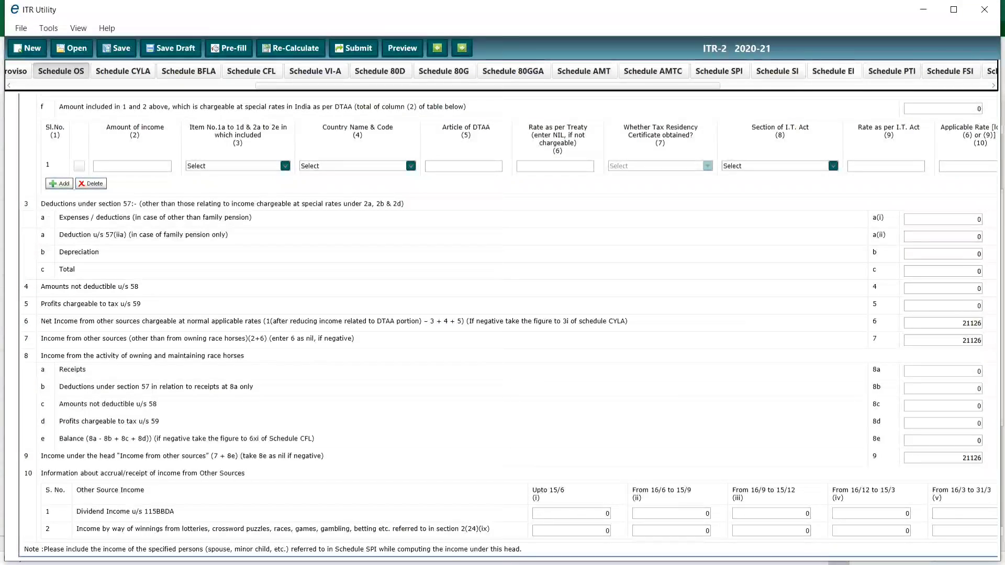
left_click(833, 71)
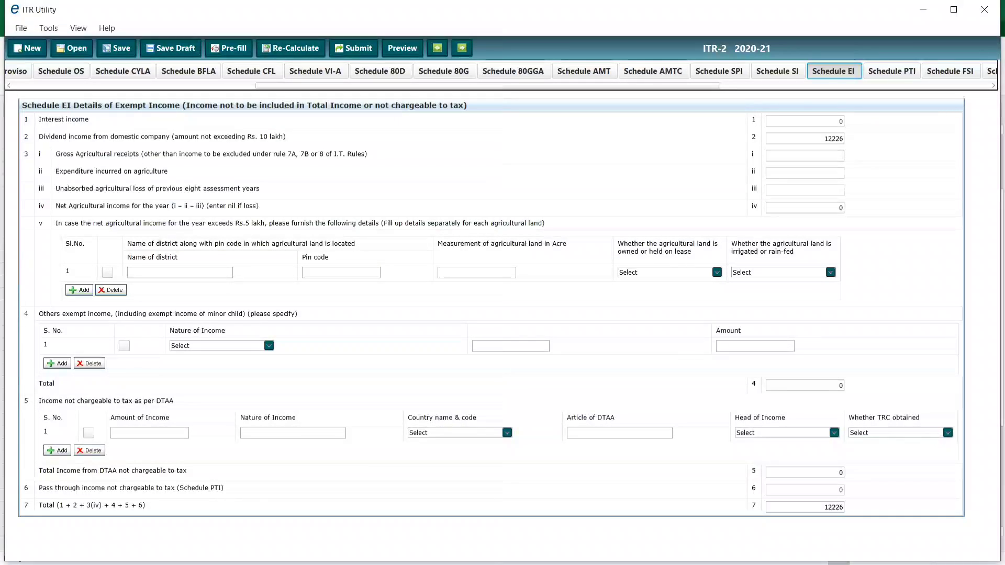
double_click(834, 139)
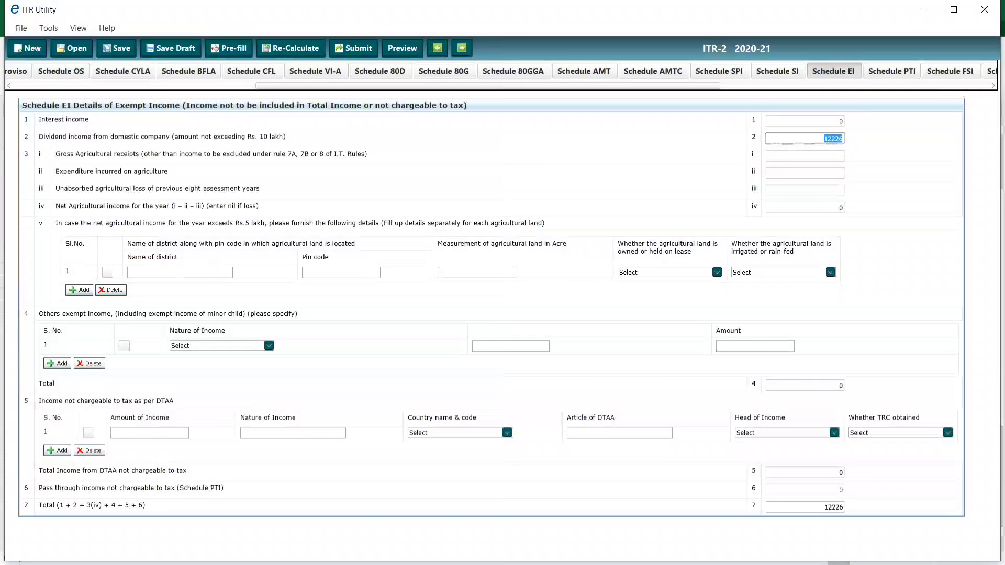
key("alt+Tab")
key("alt+Tab")
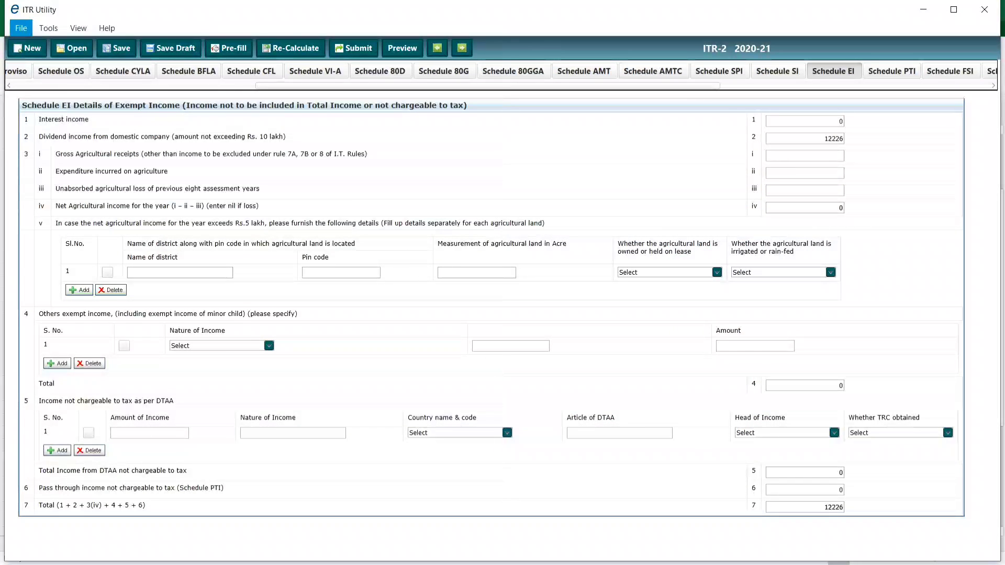
Go back to Schedule OS, and review the set-off of current and brought forward losses in Schedules CYLA and BFLA.
left_click_drag(488, 85, 259, 85)
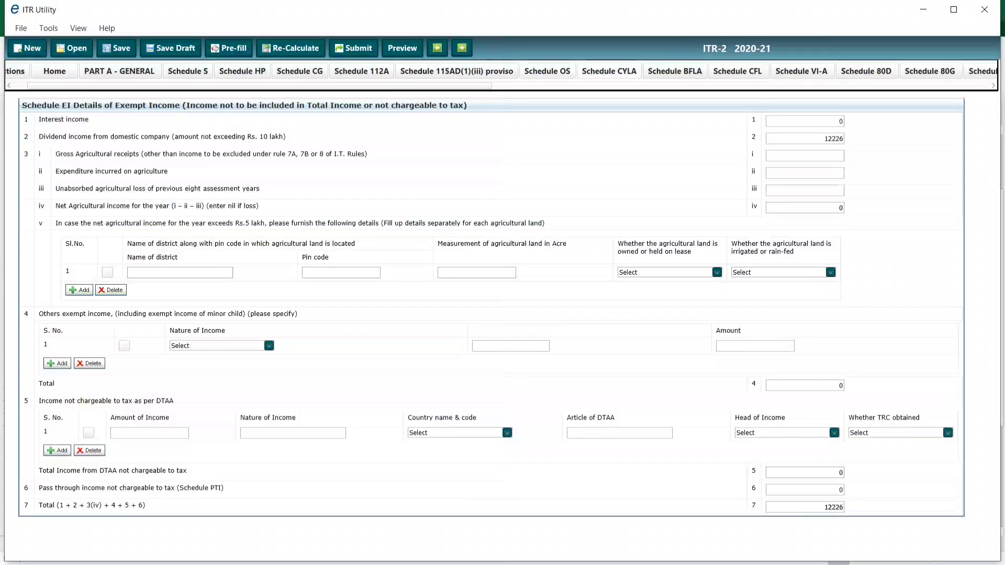
left_click(547, 71)
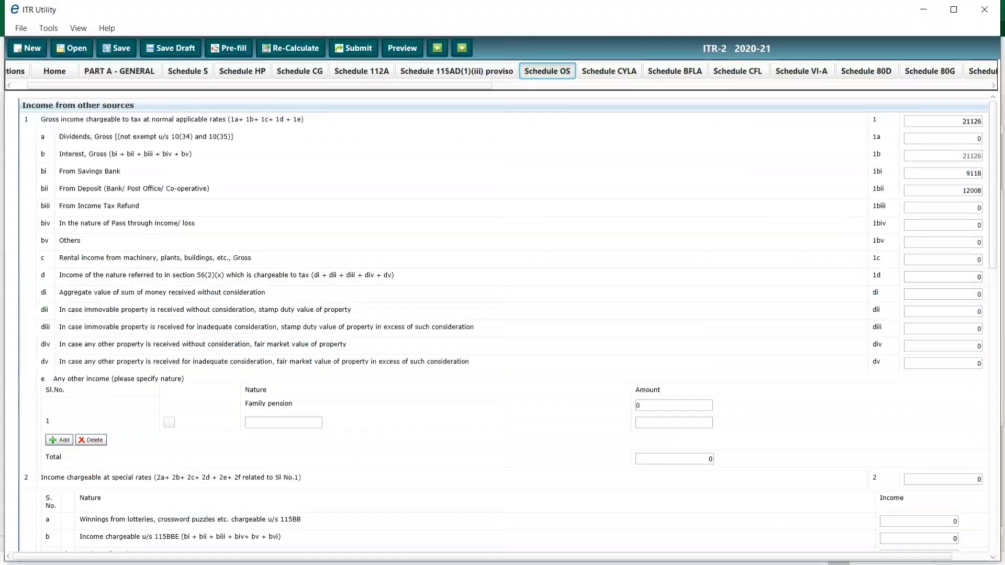
left_click(609, 71)
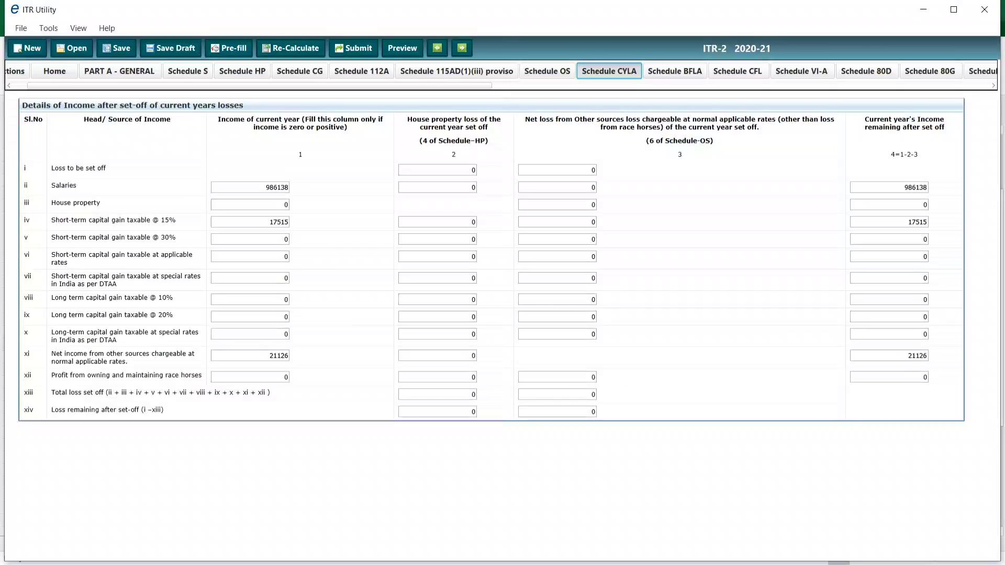
left_click(675, 71)
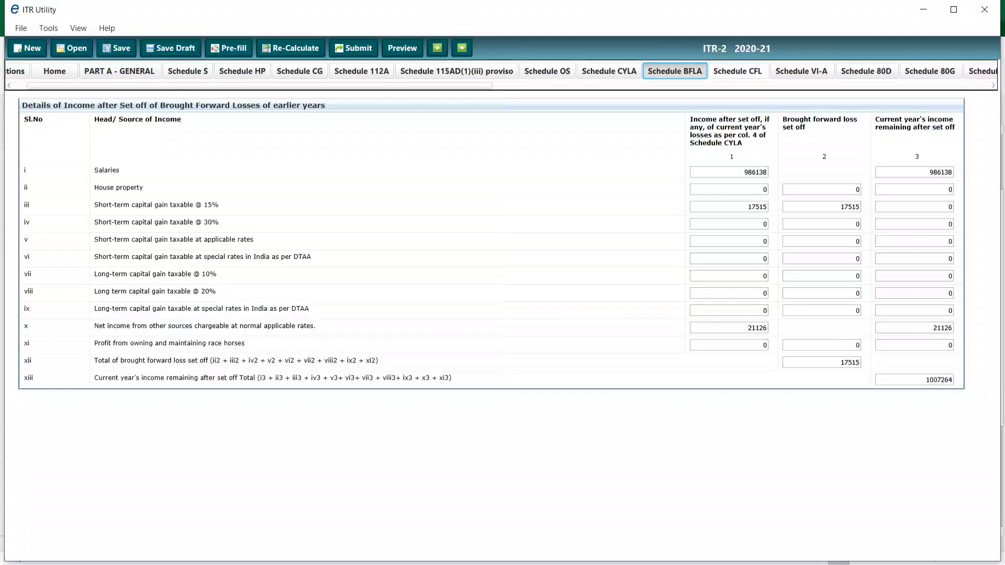
Open Schedule CFL and check the 2019-20 short-term and long-term losses, the short-term BFLA adjustment and the 2020-21 short-term loss.
left_click(738, 71)
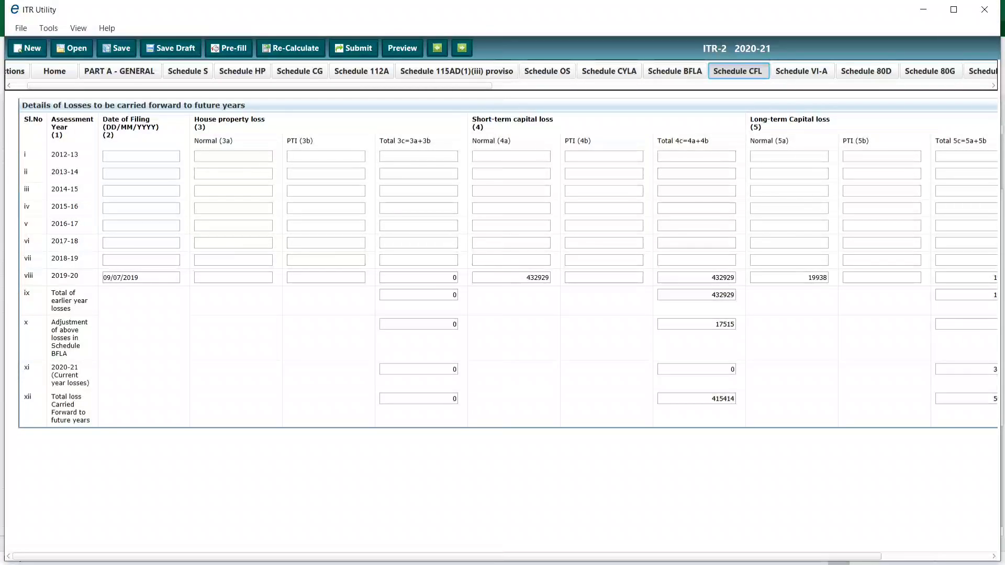
double_click(538, 277)
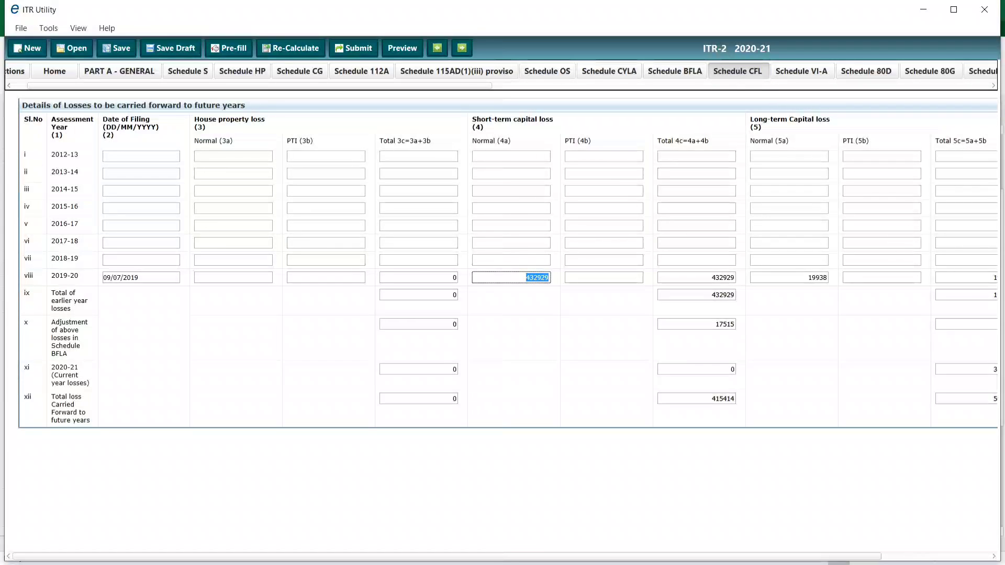
double_click(817, 277)
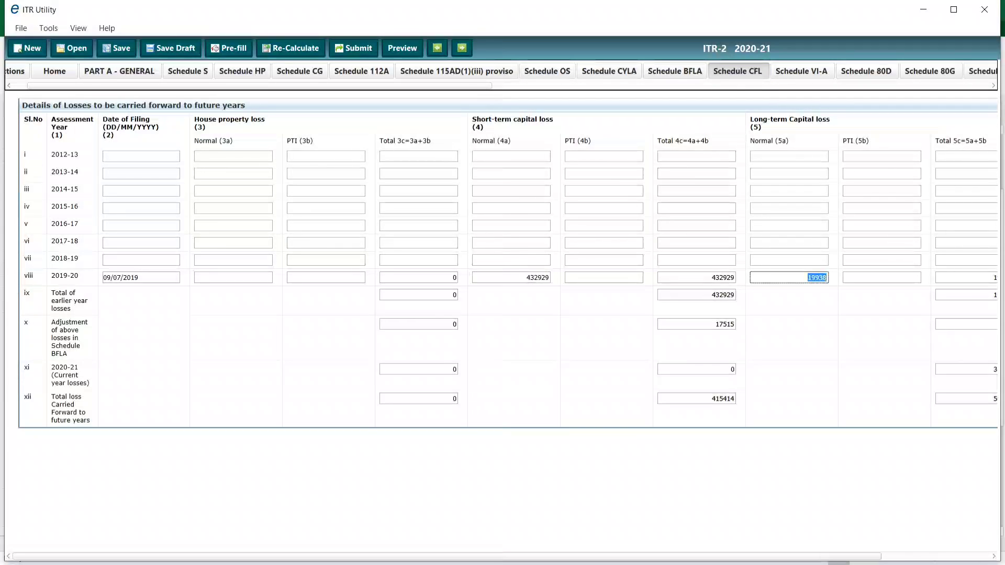
left_click(818, 277)
left_click_drag(715, 325, 736, 325)
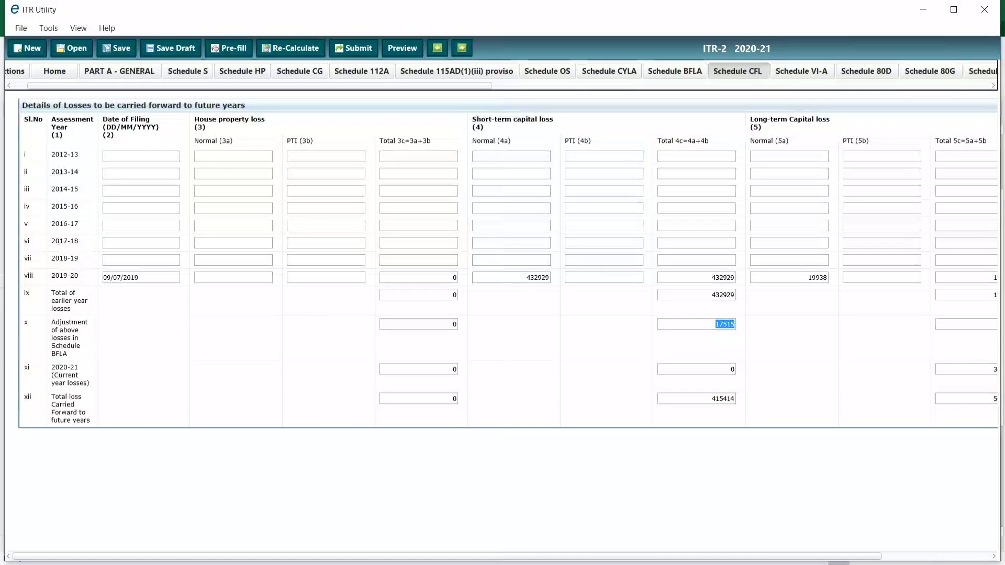
left_click_drag(729, 370, 735, 370)
key("alt+Tab")
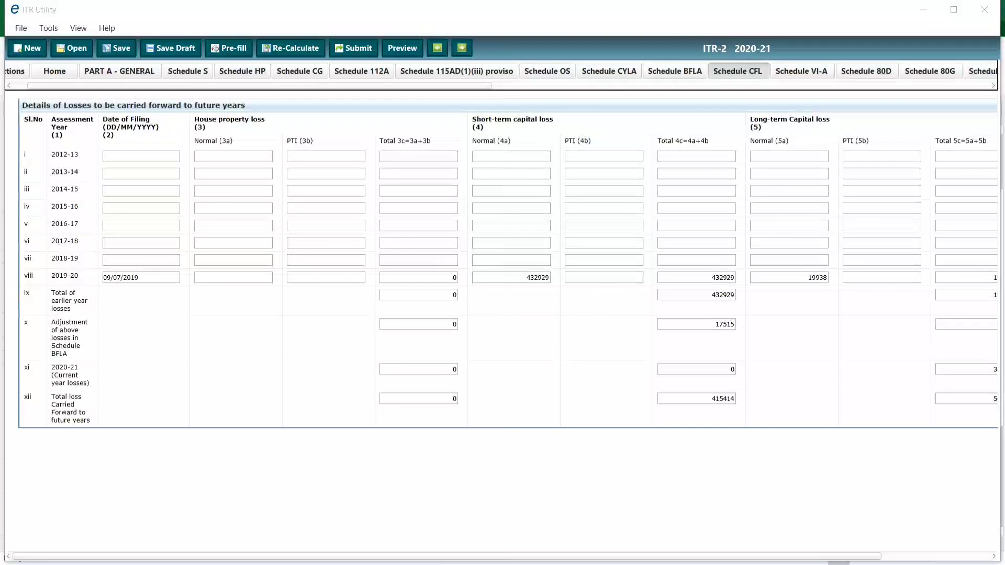
Verify the short-term loss carried forward in Schedule CFL row xii against the earlier-year total and the BFLA adjustment.
left_click_drag(716, 295, 731, 296)
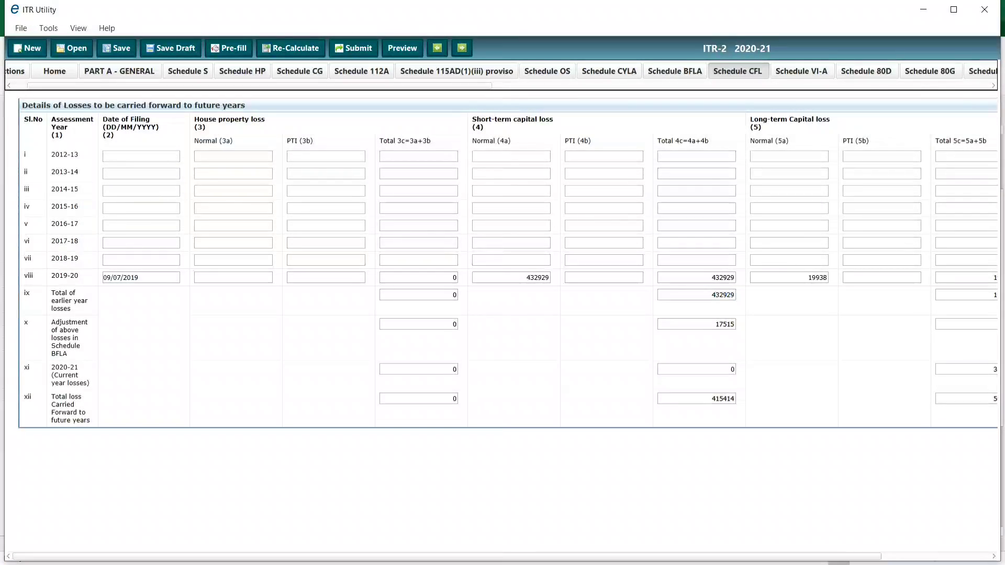
double_click(725, 324)
left_click_drag(711, 399, 731, 399)
left_click(732, 399)
left_click_drag(715, 325, 735, 295)
left_click_drag(712, 399, 735, 399)
Check the 2020-21 long-term capital loss and the total long-term loss carried forward in Schedule CFL.
left_click_drag(680, 556, 791, 557)
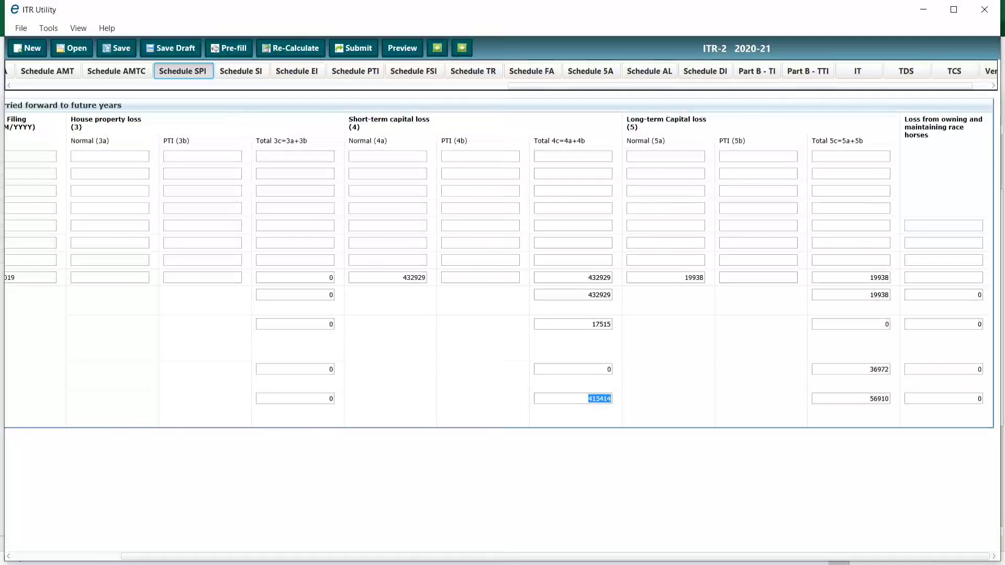
double_click(879, 370)
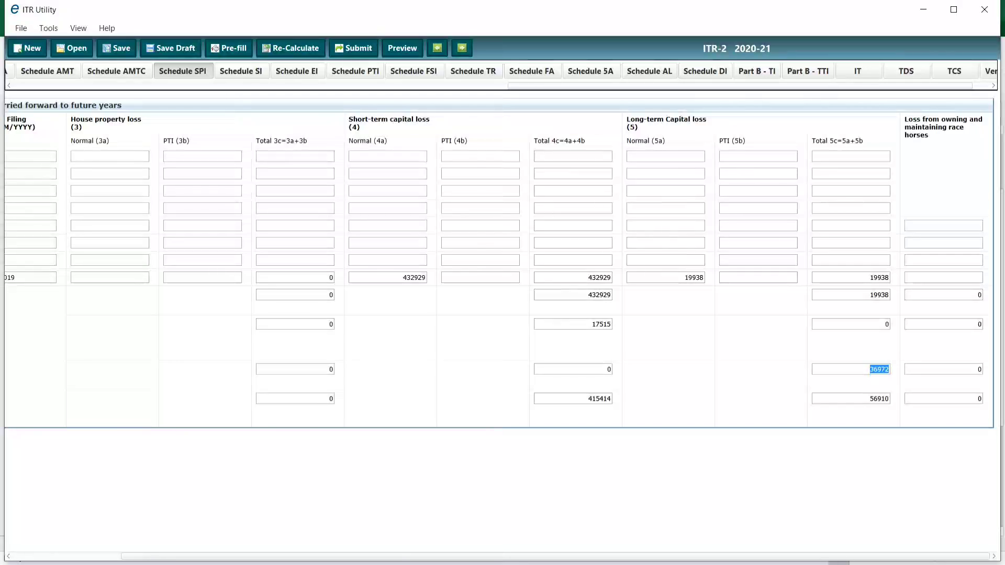
double_click(880, 399)
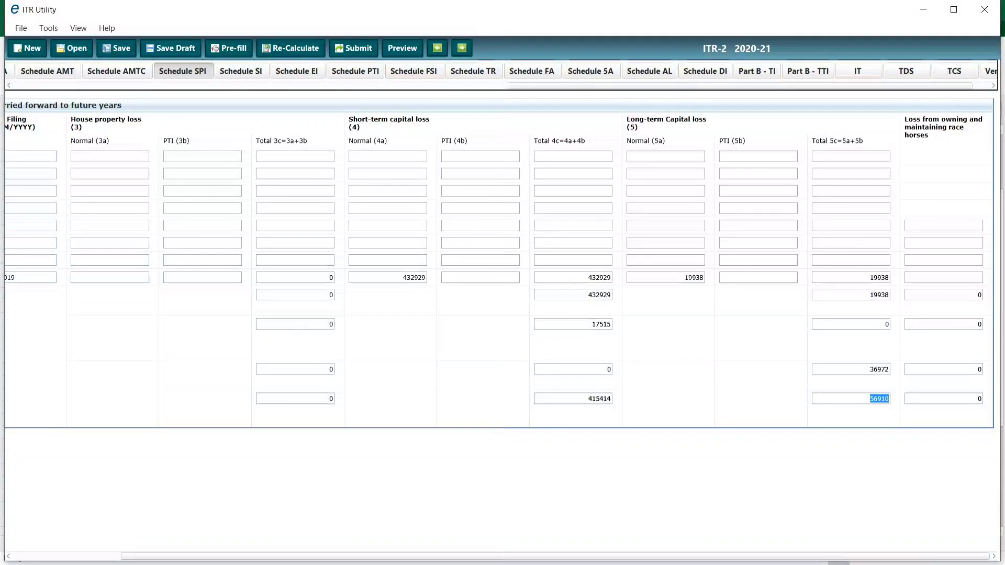
Look through Schedules SI, EI, PTI, FSI, TR, FA, 5A, AL and DI for entries.
left_click(241, 71)
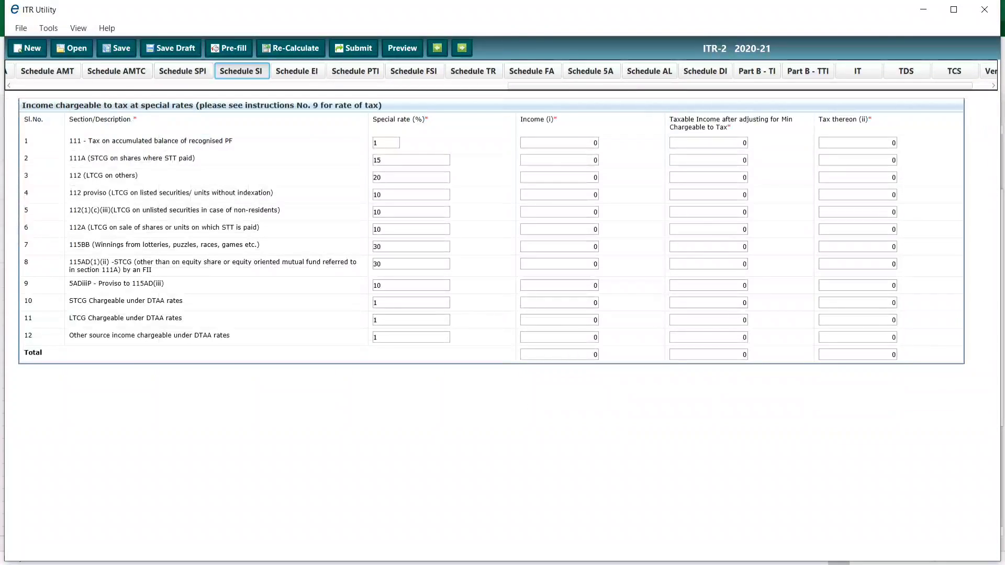
left_click(297, 71)
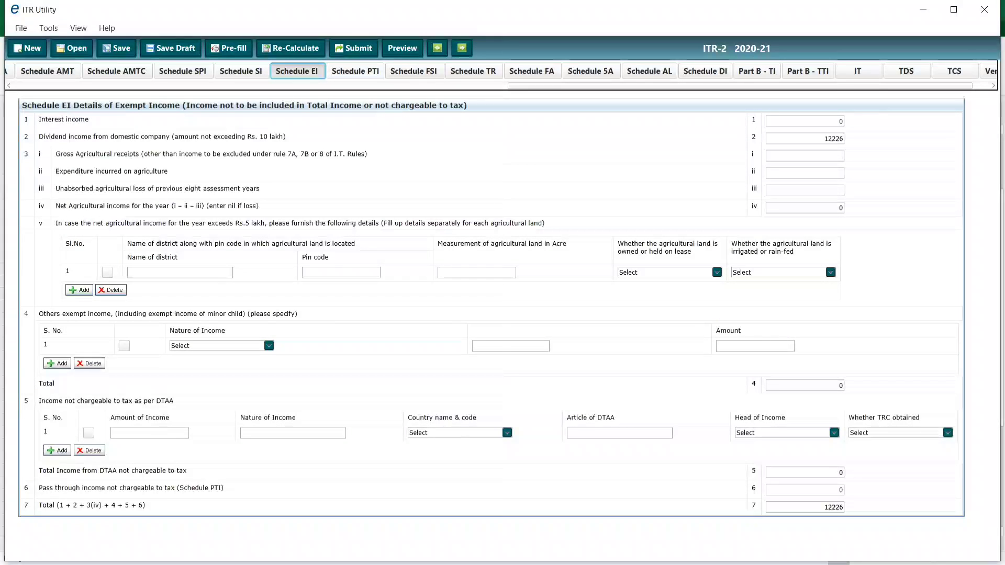
left_click(356, 71)
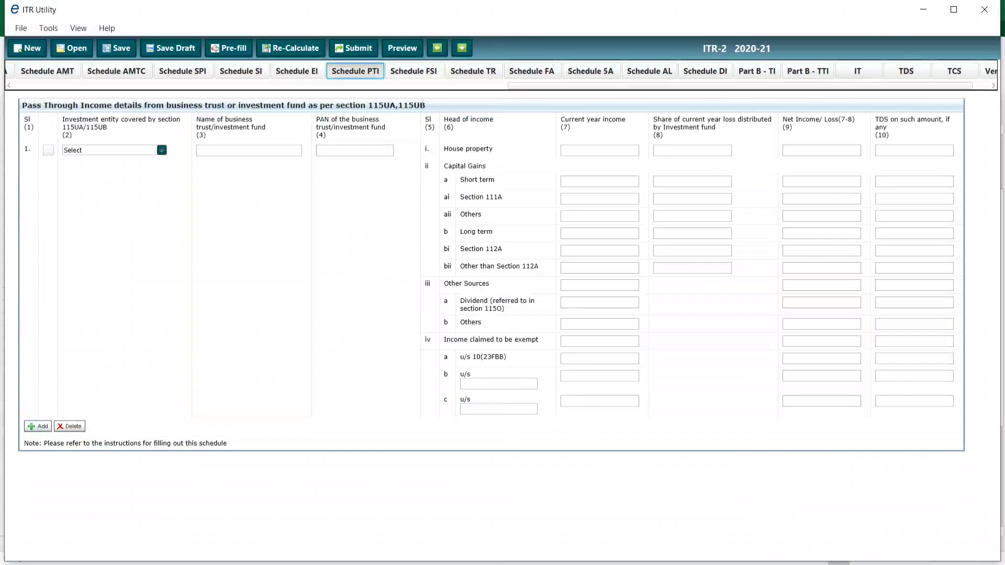
left_click(413, 71)
left_click(473, 71)
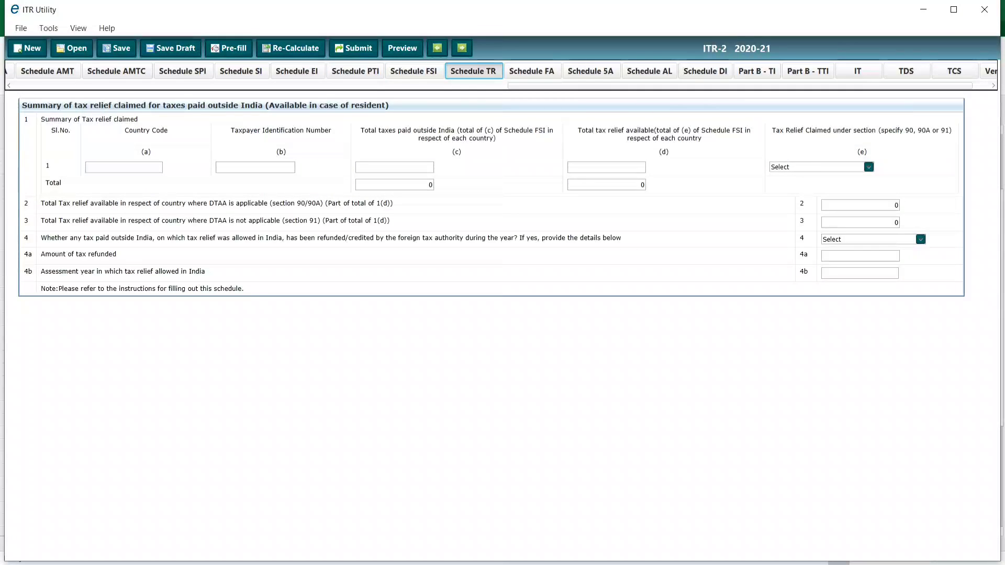
left_click(531, 71)
left_click(591, 71)
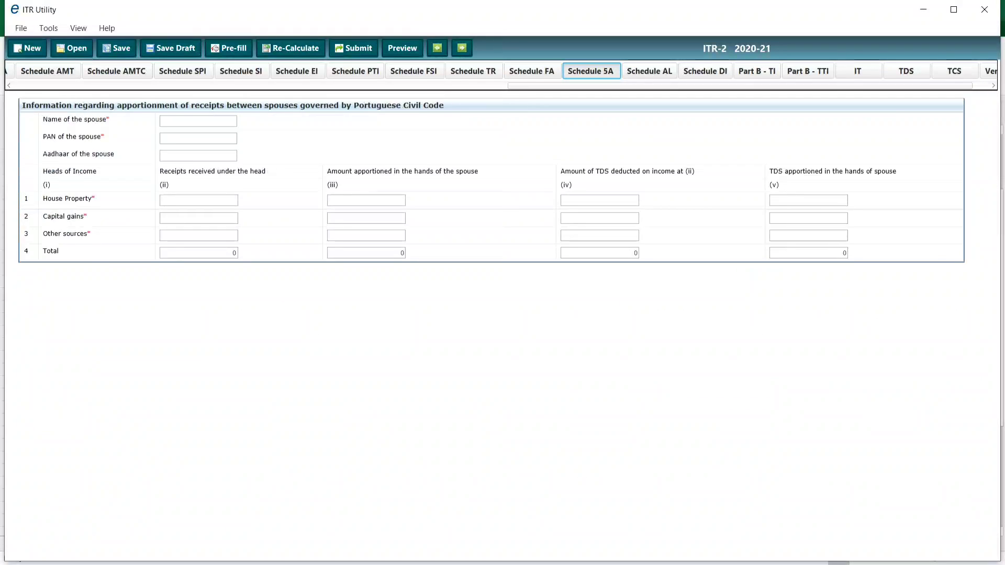
left_click(649, 71)
left_click(705, 71)
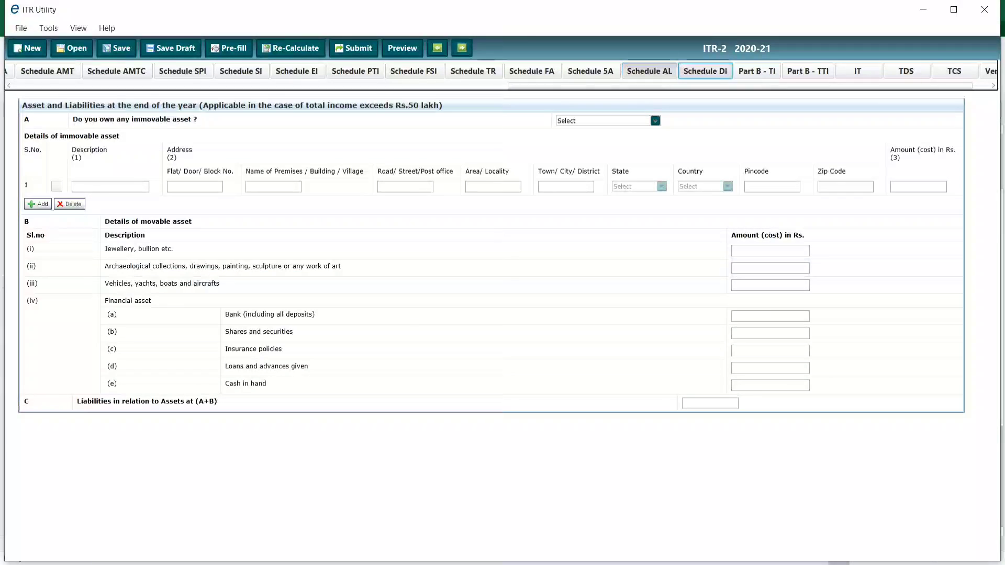
Open Part B - TI and check the salaries amount in item 1 against the Excel computation.
left_click(757, 71)
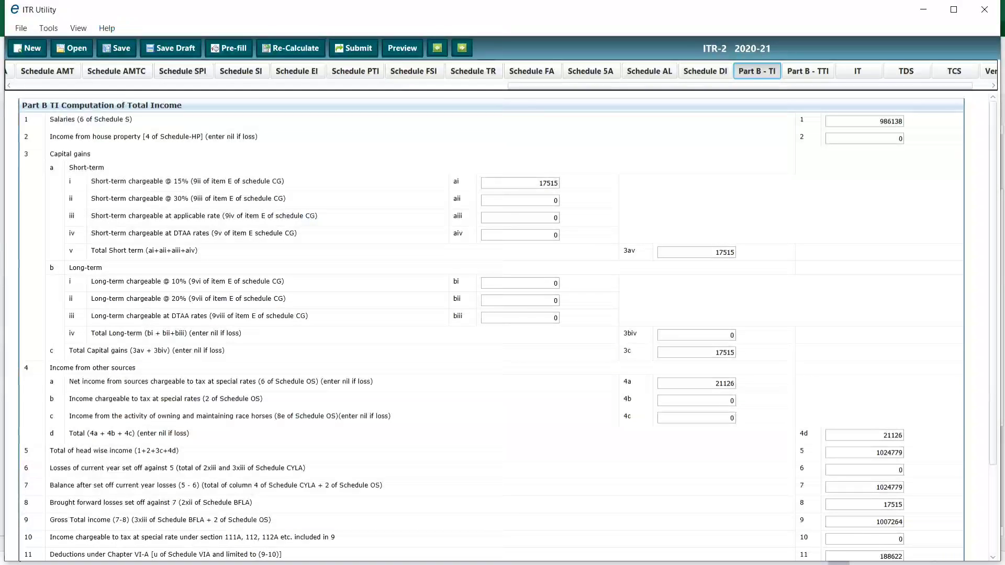
key("alt+Tab")
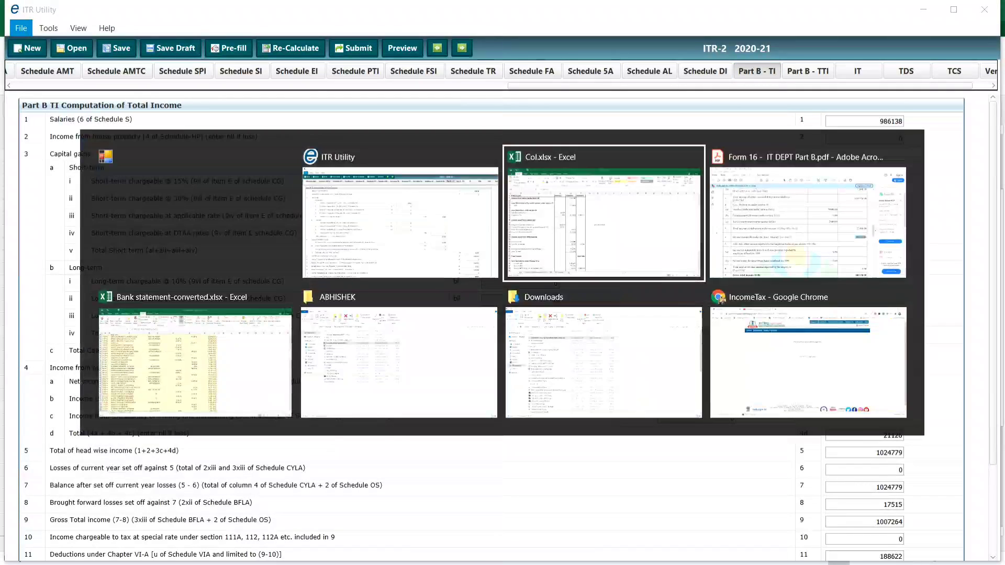
key("alt+Tab")
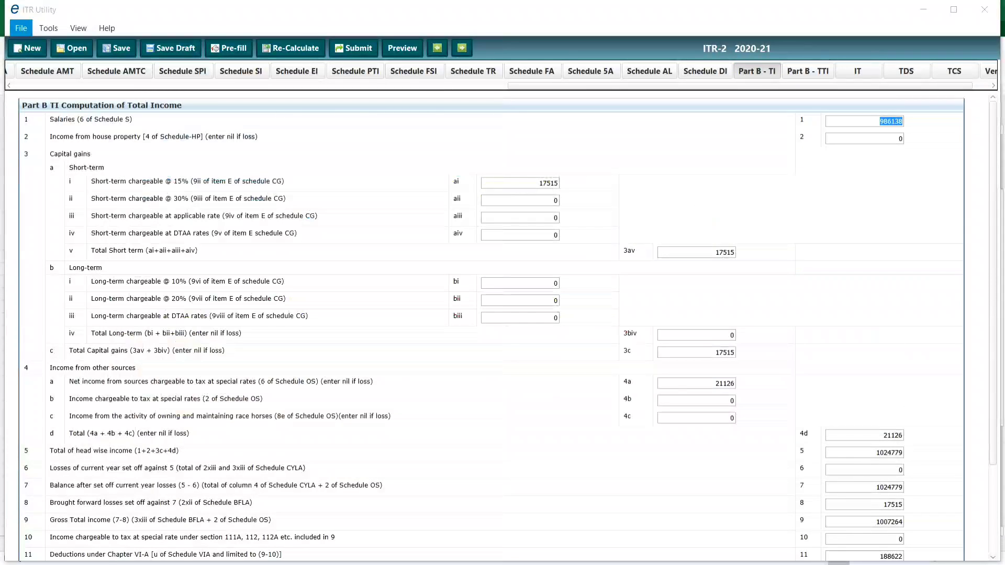
Compare the salary, capital gains and other-sources amounts in Part B - TI with the Excel computation.
key("alt+Tab")
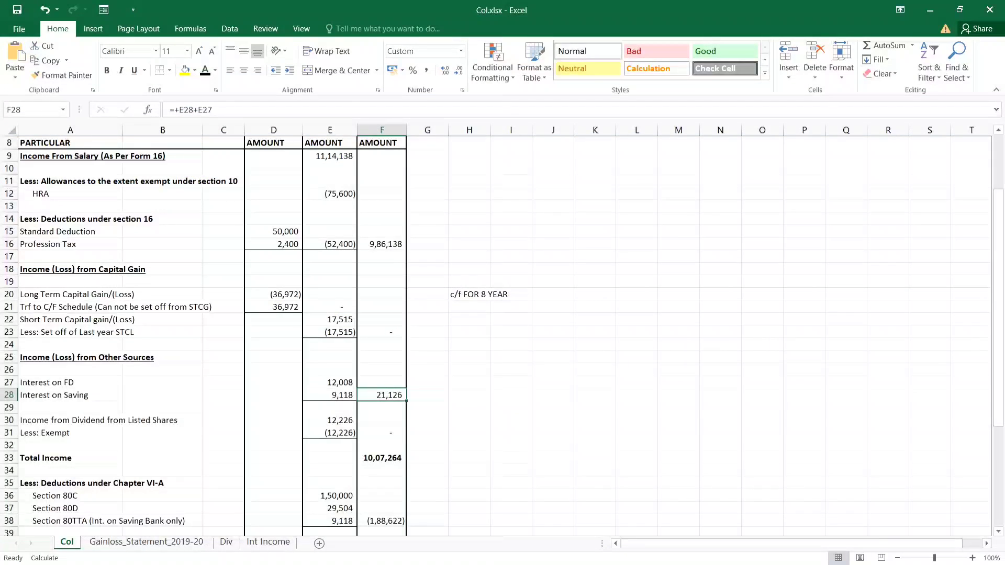
key("alt+Tab")
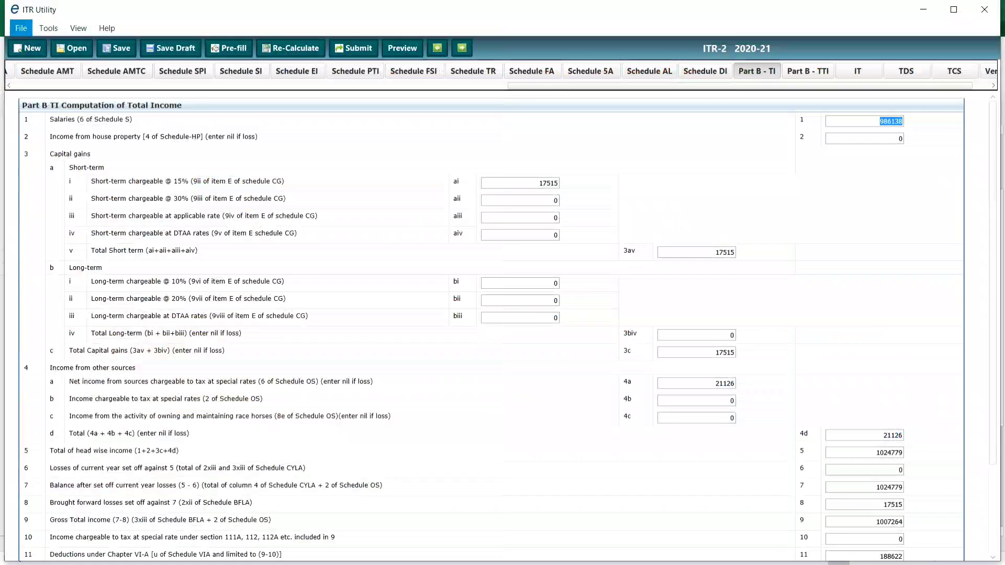
scroll(507, 326, "down", 1)
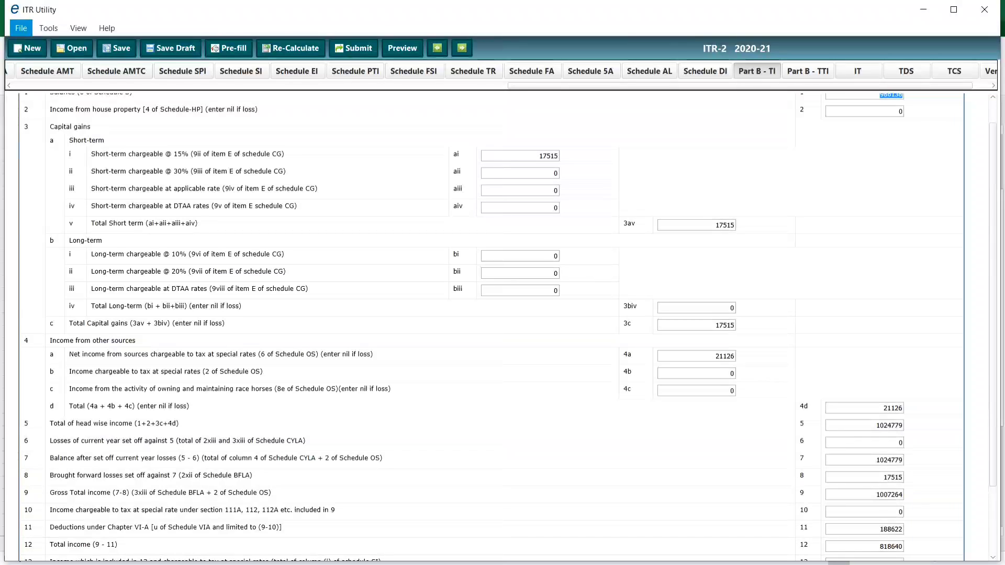
scroll(511, 327, "down", 1)
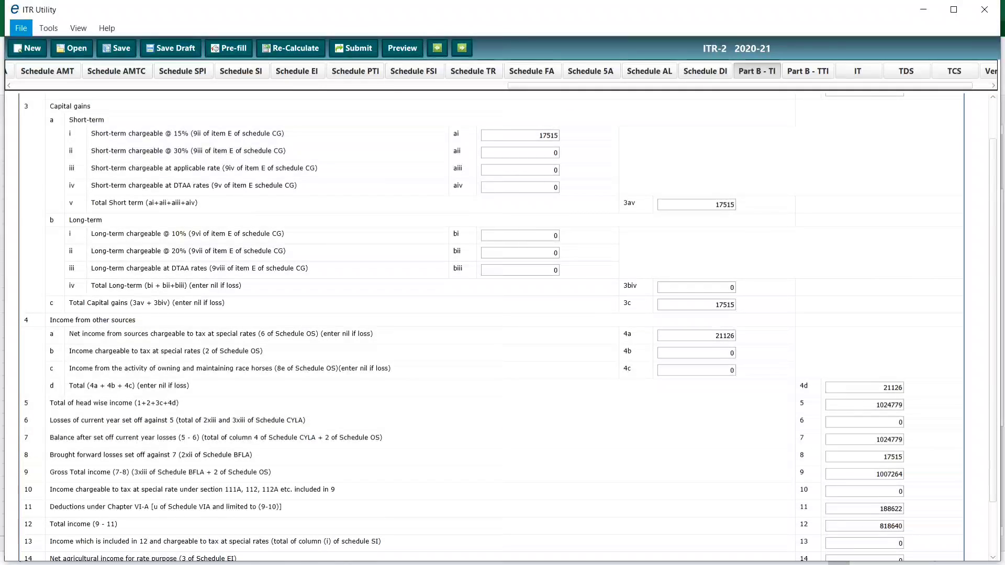
key("alt+Tab")
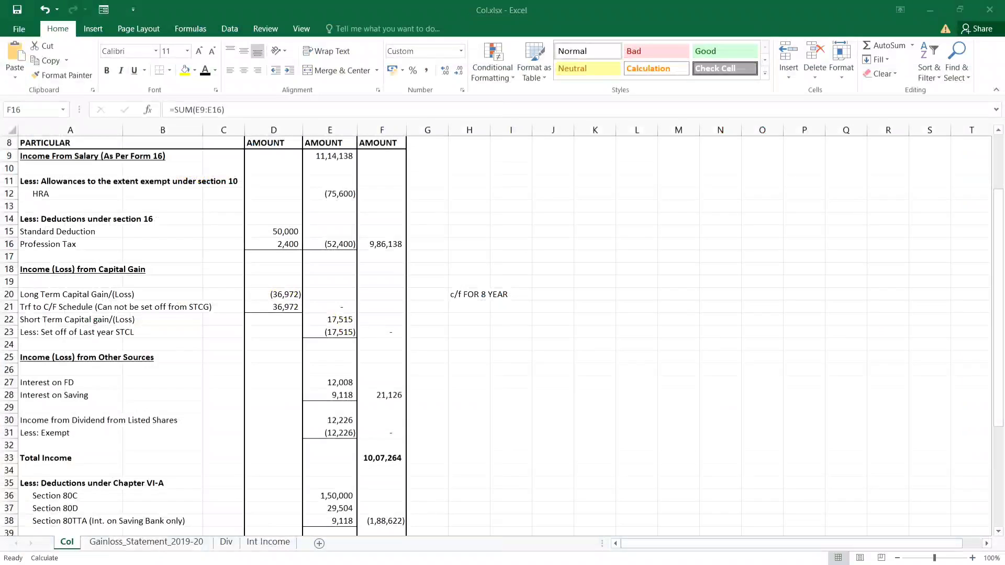
key("alt+Tab")
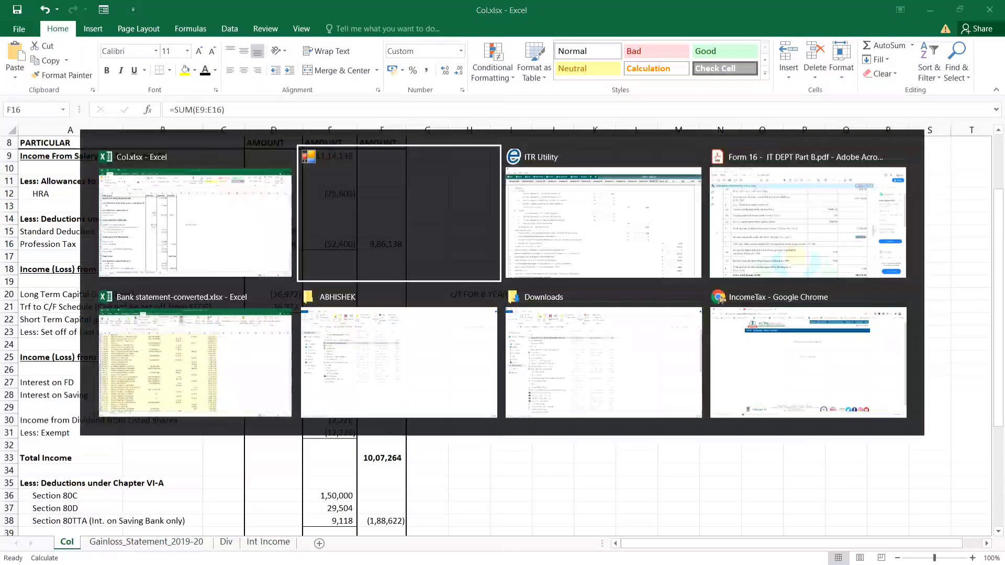
Check the gross total income in item 9 of Part B - TI against Total Income in the Excel computation.
scroll(33, 331, "down", 1)
scroll(33, 331, "down", 2)
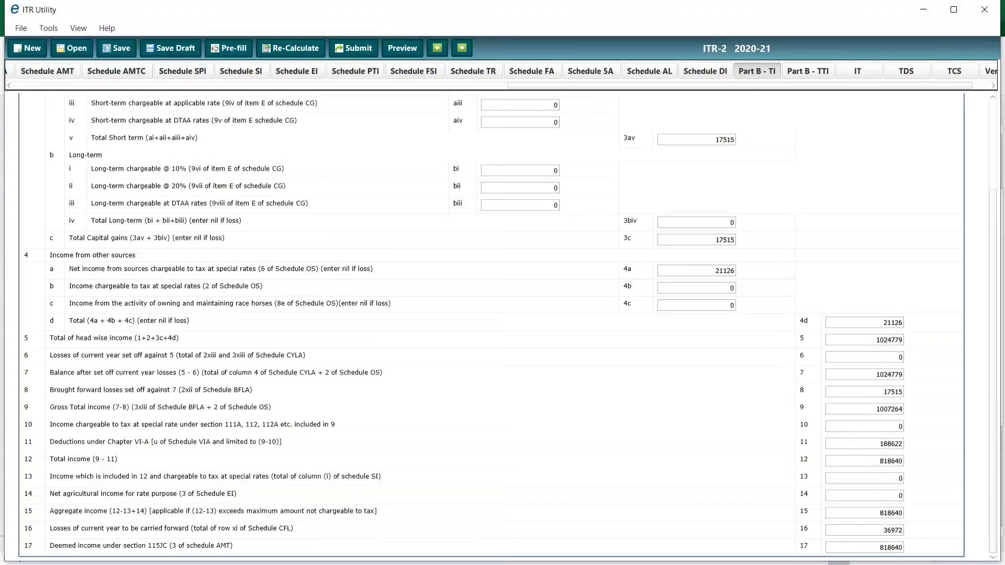
mouse_move(903, 392)
left_mouse_down()
mouse_move(887, 392)
mouse_move(885, 409)
mouse_move(903, 409)
left_mouse_up()
key("alt+Tab")
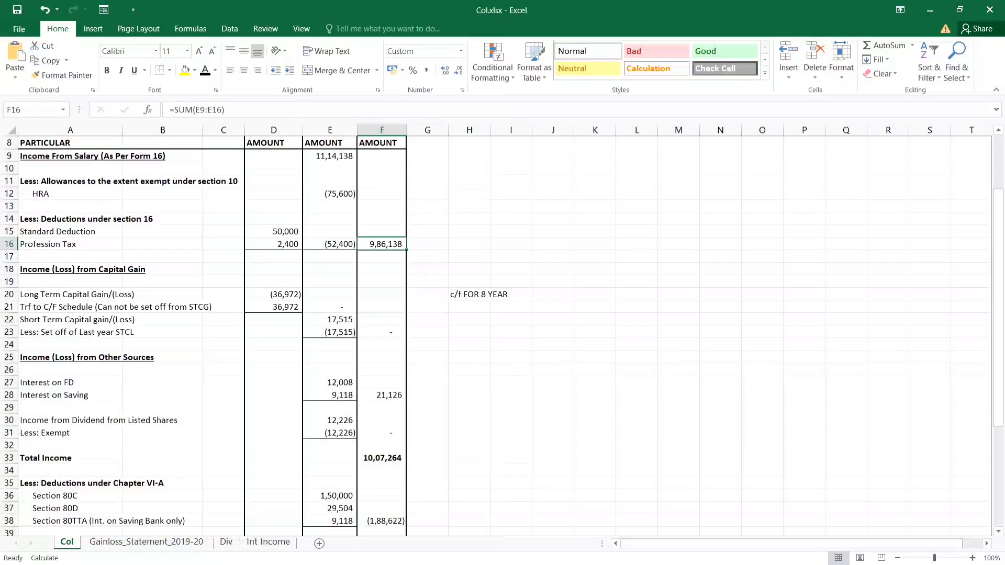
left_click(382, 458)
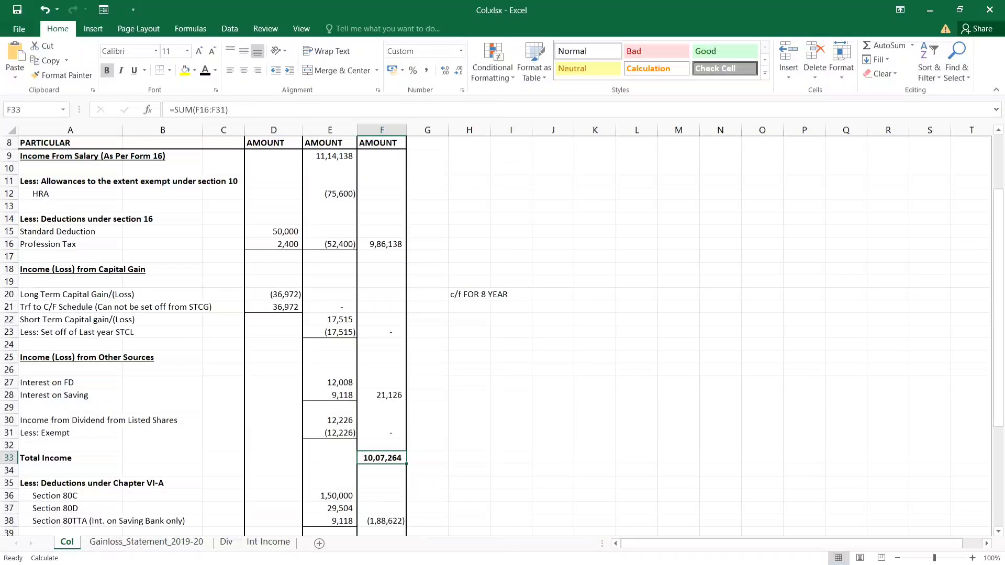
key("alt+Tab")
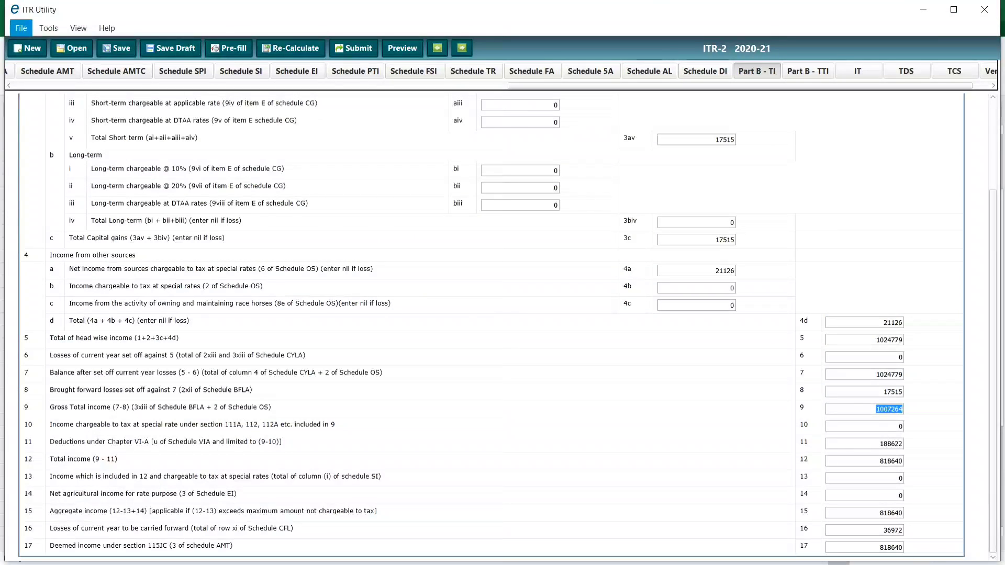
Check the Chapter VI-A deductions and total income in items 11 and 12 of Part B - TI against the Excel figures.
double_click(891, 444)
key("alt+Tab")
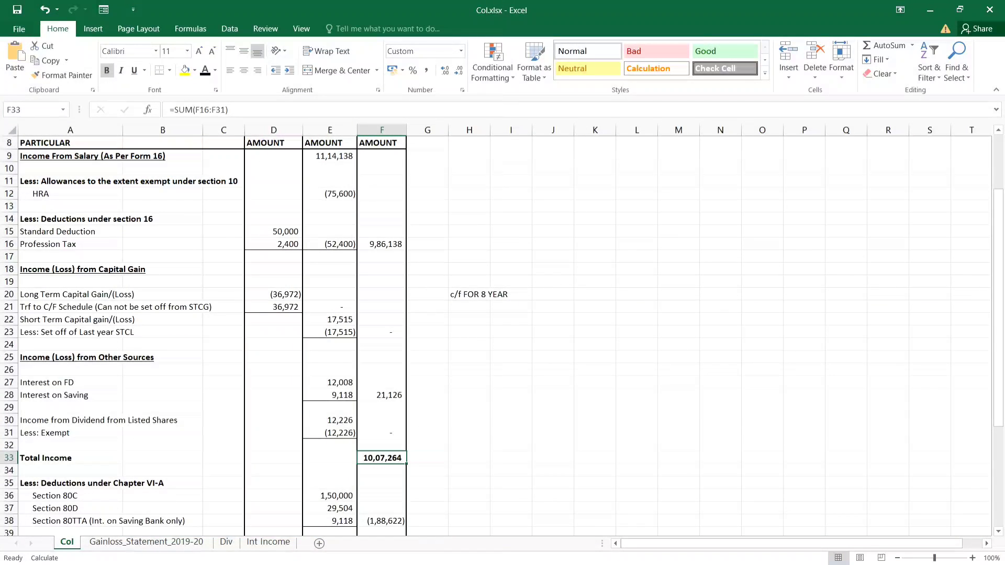
key("alt+Tab")
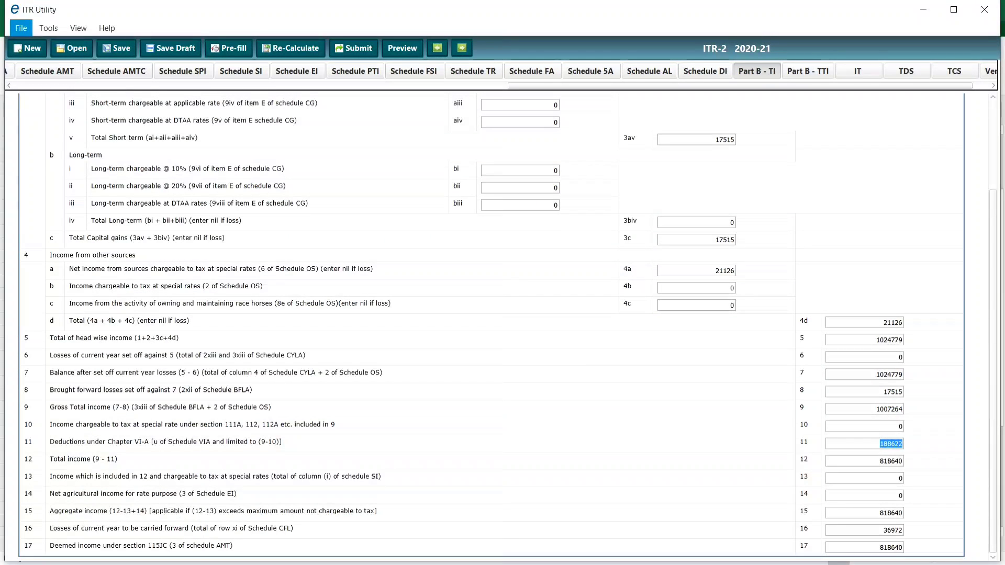
double_click(891, 461)
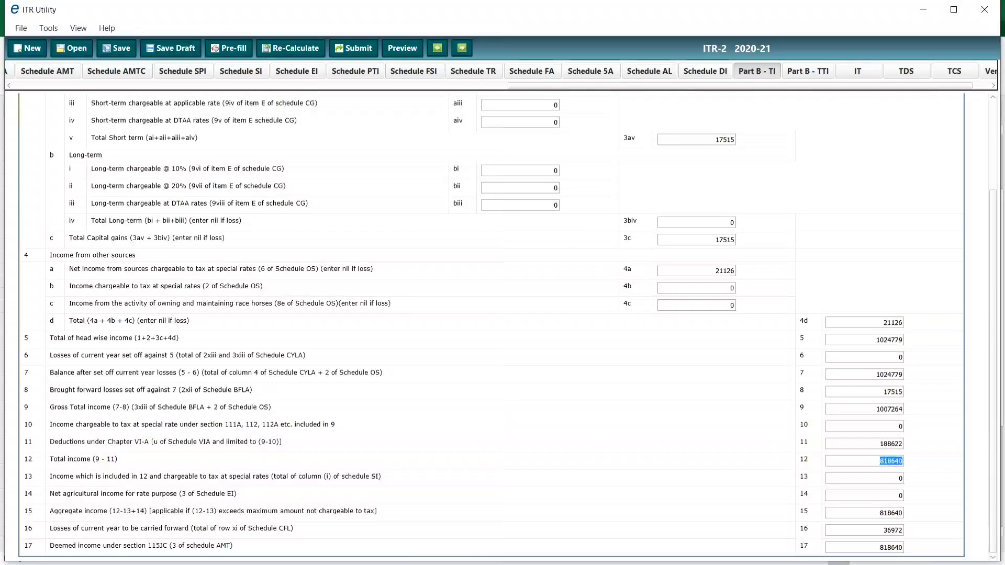
key("alt+Tab")
scroll(502, 335, "down", 2)
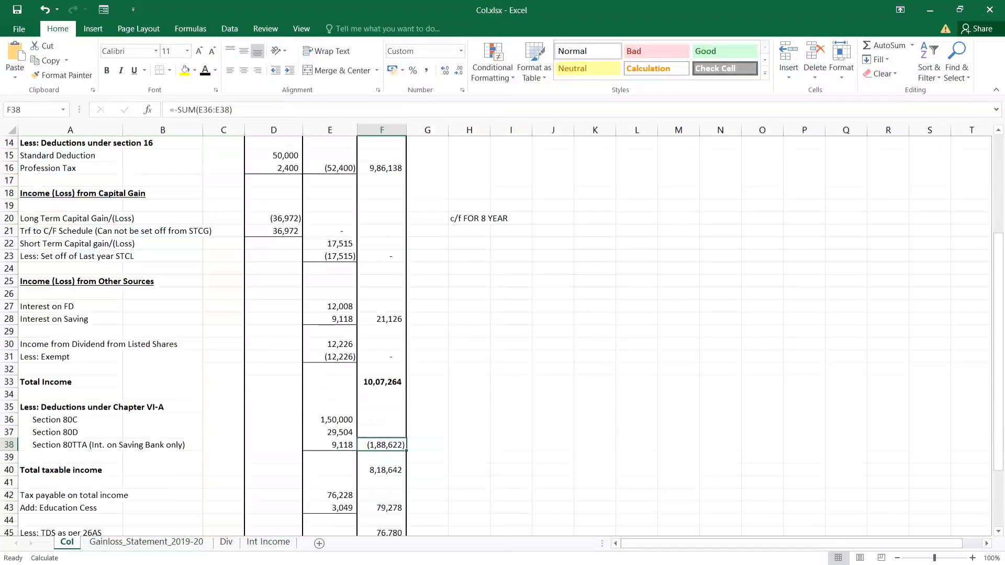
left_click(382, 470)
key("alt+Tab")
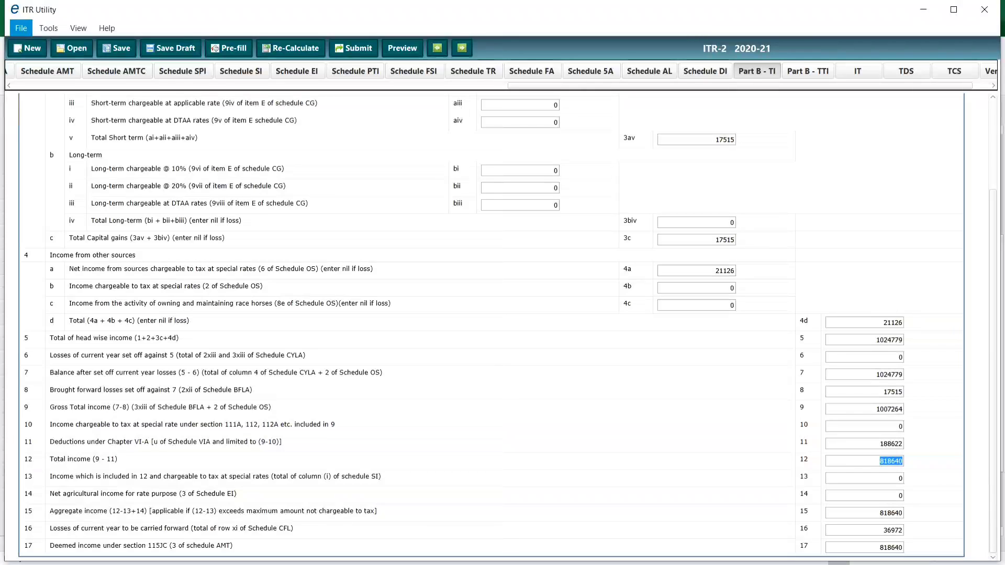
Check the current-year losses carried forward against Excel, and review the aggregate and deemed income in items 15 and 17.
double_click(893, 530)
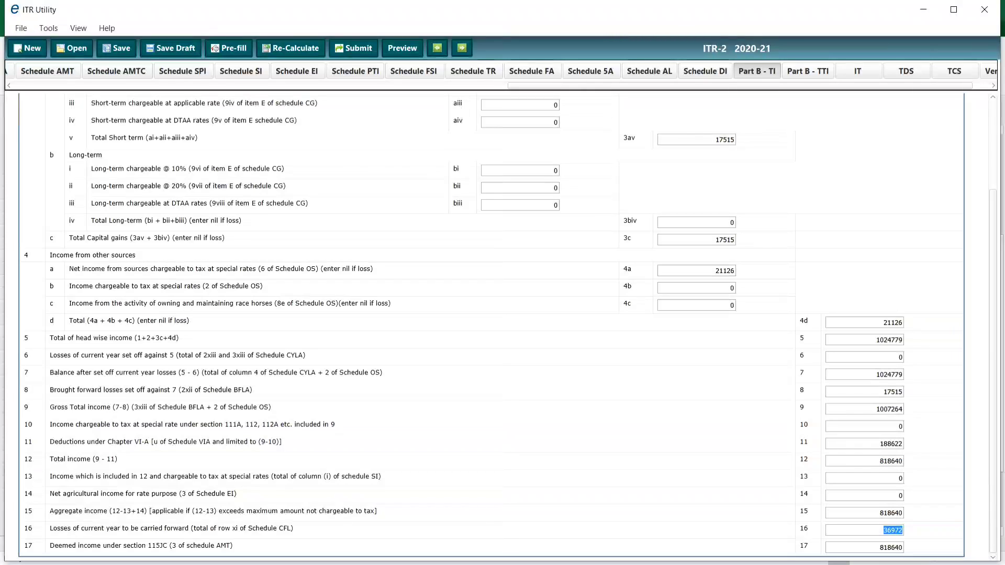
key("alt+Tab")
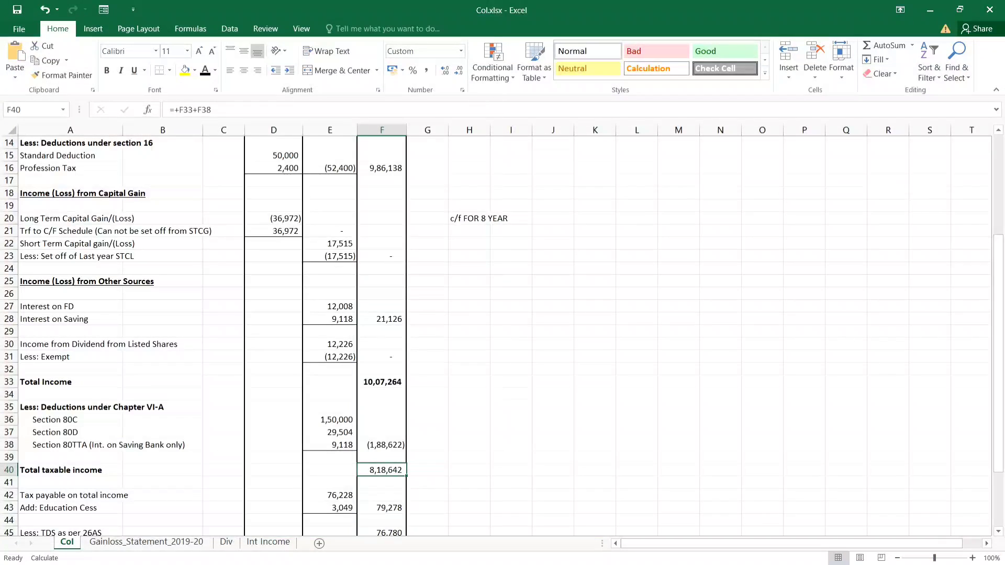
key("alt+Tab")
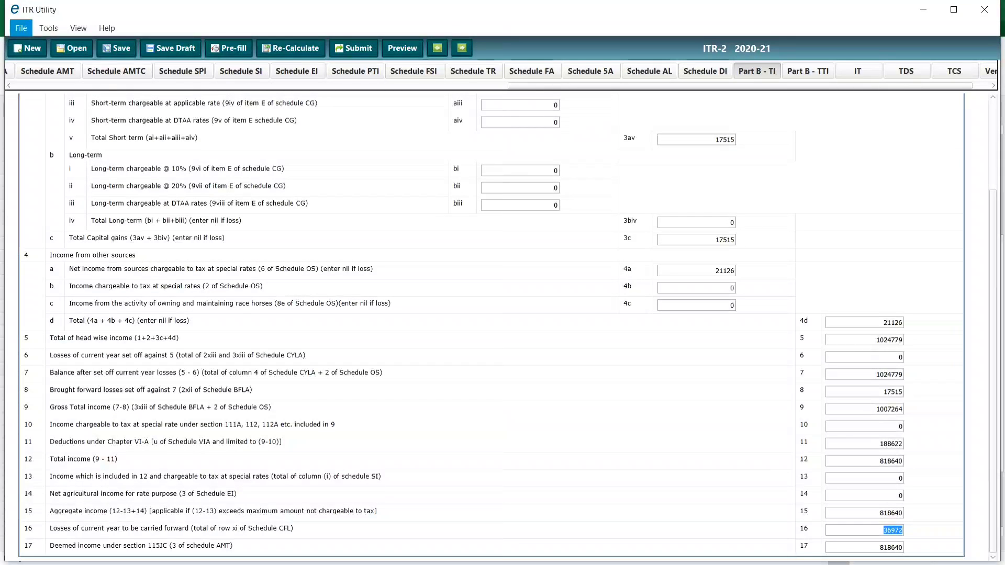
double_click(891, 513)
left_click_drag(879, 547, 905, 548)
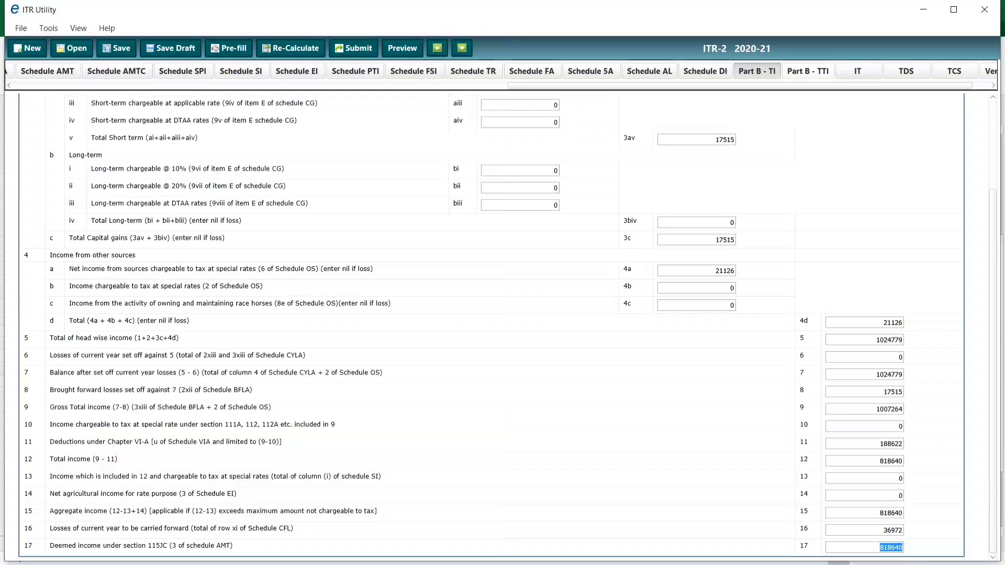
Open Part B - TTI and compare the tax at normal rates and gross tax liability with the Excel tax computation.
left_click(808, 71)
scroll(492, 328, "up", 5)
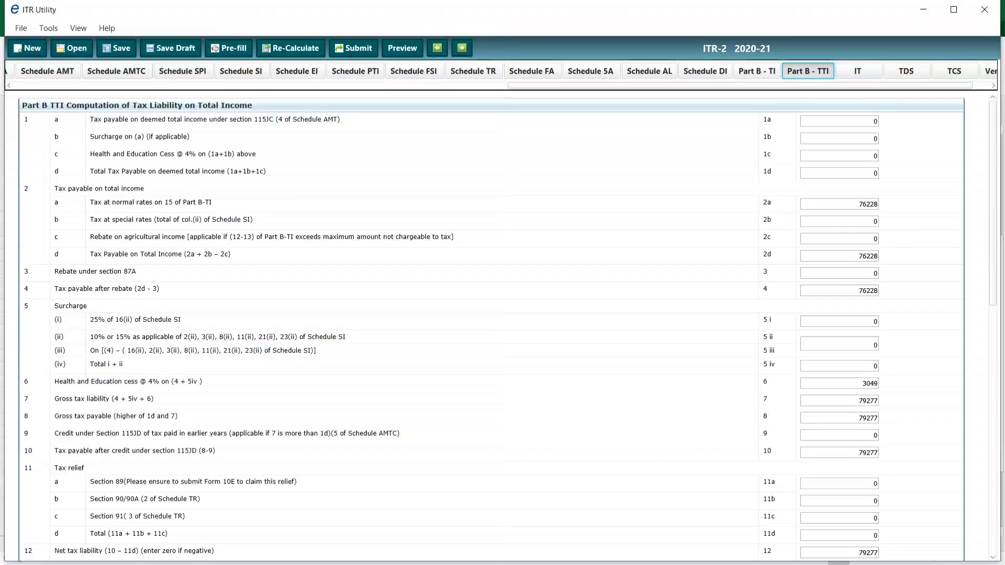
left_click_drag(859, 205, 878, 205)
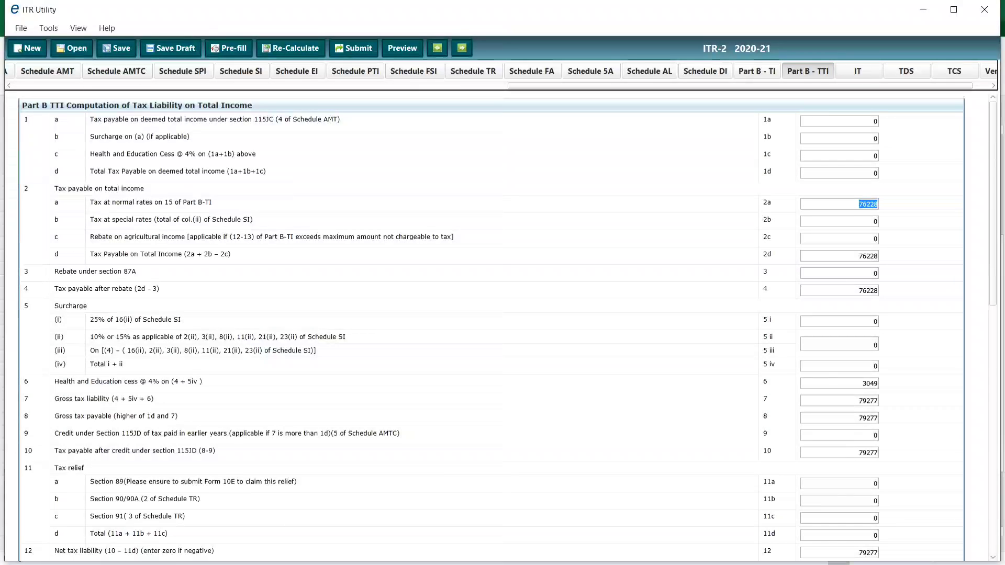
left_click_drag(858, 402, 878, 401)
key("alt+Tab")
scroll(503, 335, "down", 3)
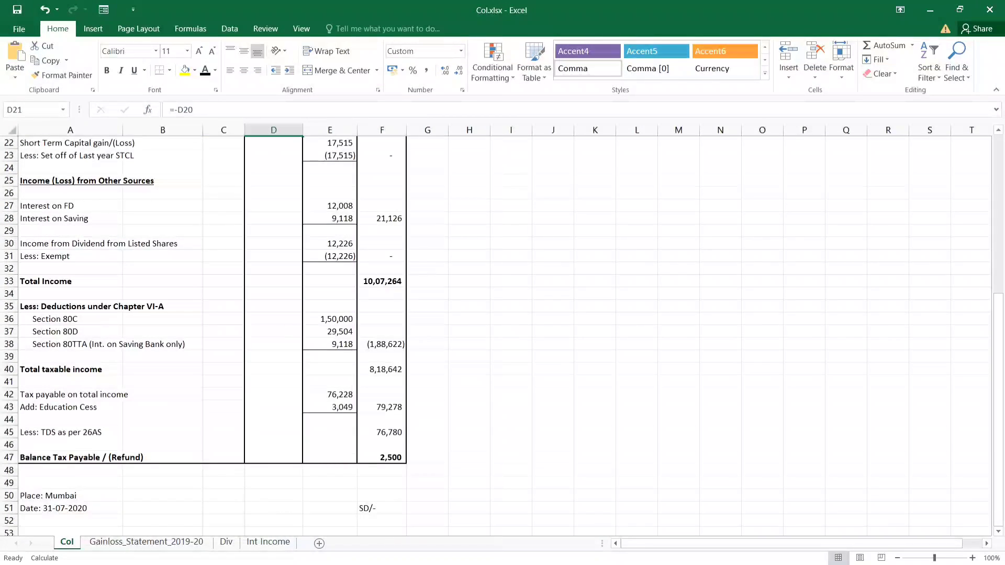
left_click(382, 407)
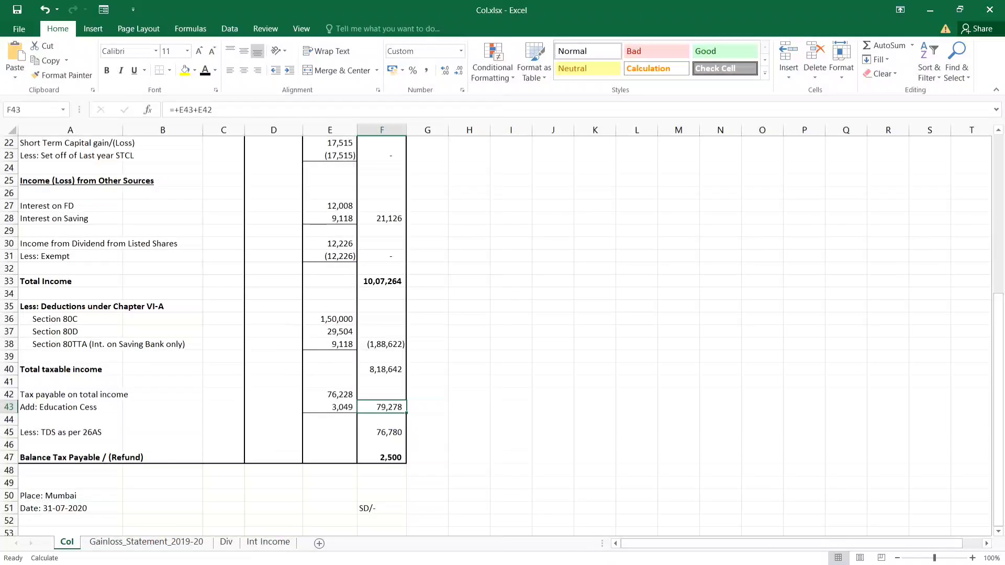
key("alt+Tab")
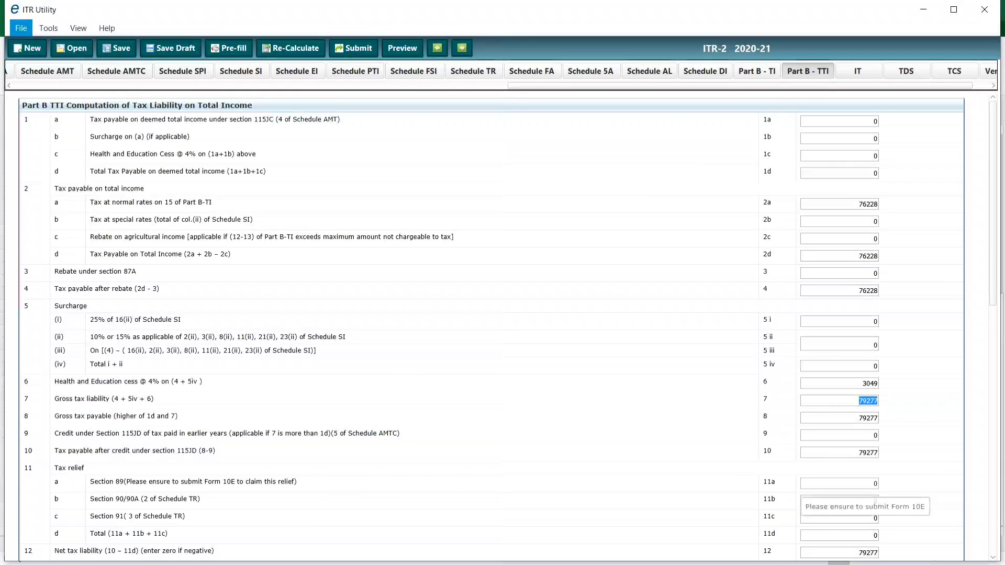
Verify the TDS in item 15b of Part B - TTI against the Excel TDS figure and the TDS schedule's salary entry.
scroll(838, 497, "down", 5)
scroll(508, 330, "down", 1)
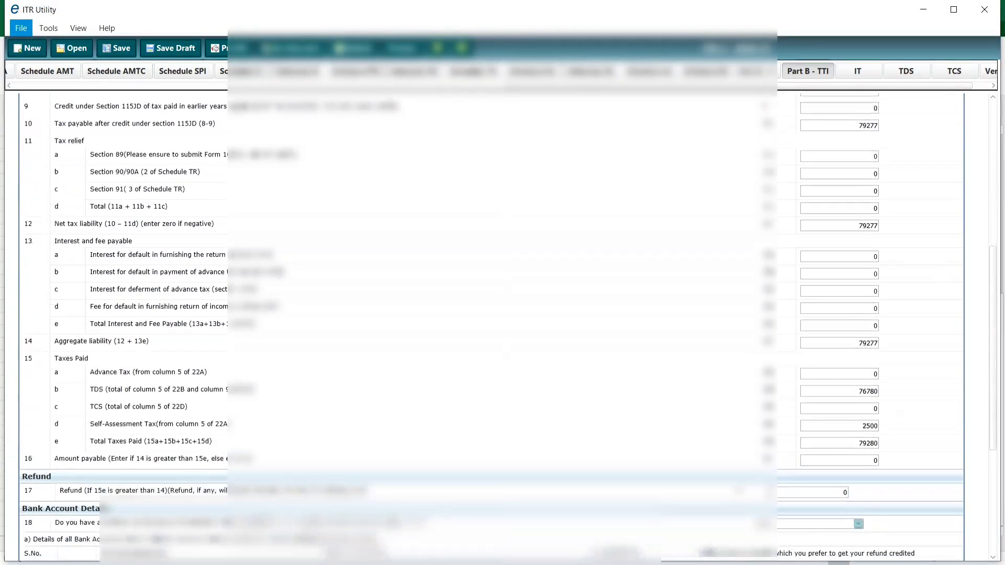
scroll(508, 330, "down", 1)
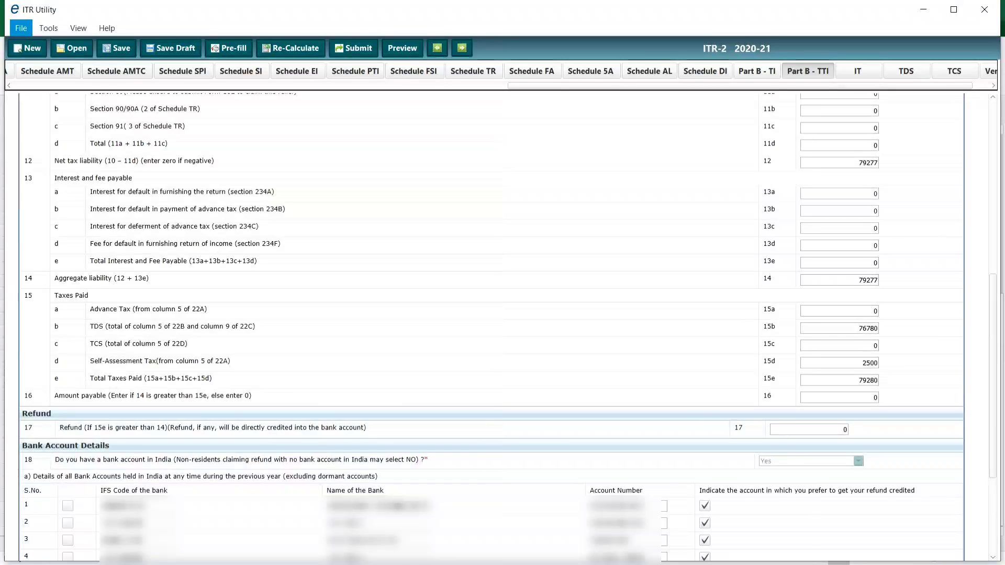
double_click(868, 329)
key("alt+Tab")
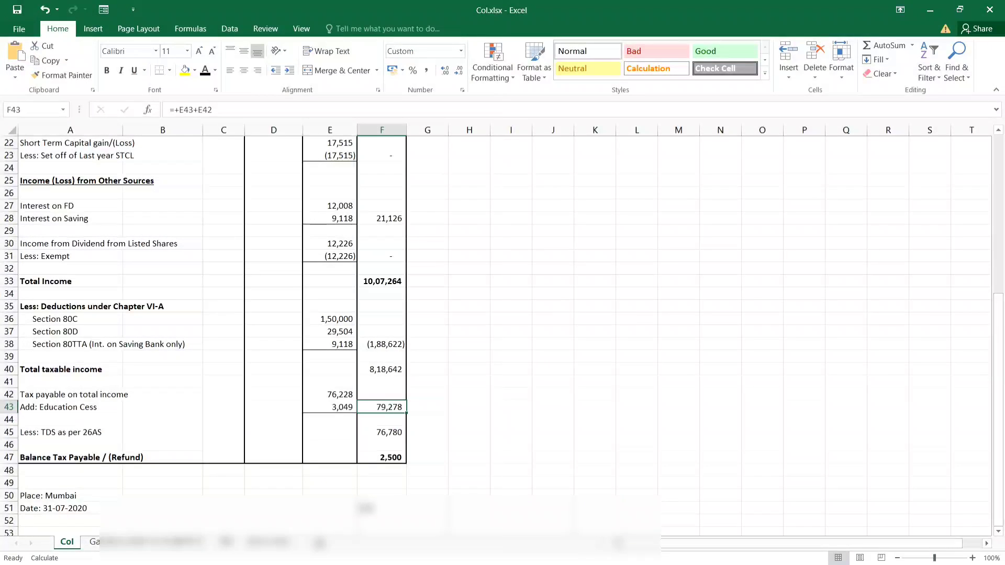
left_click(382, 432)
key("alt+Tab")
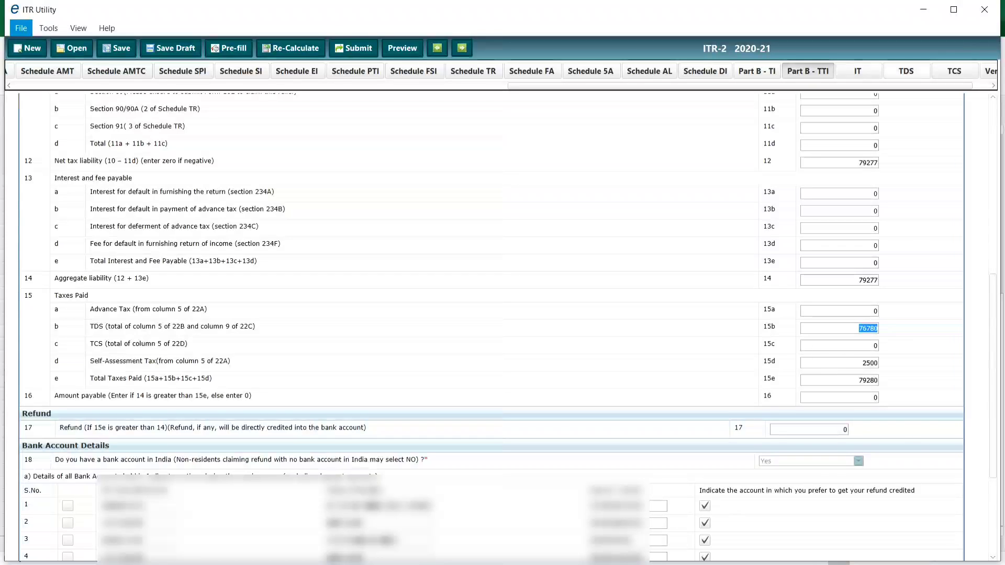
left_click(906, 70)
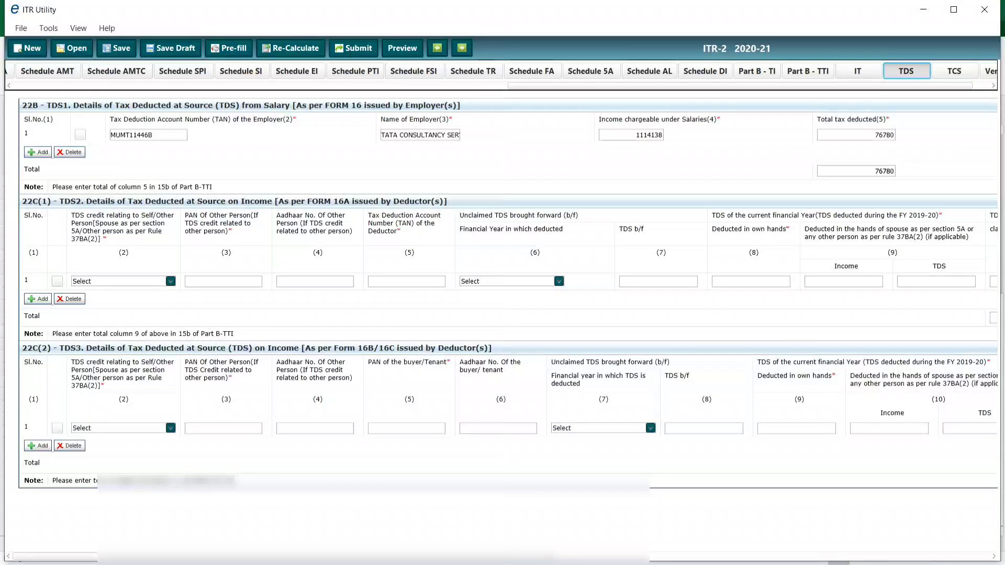
double_click(884, 135)
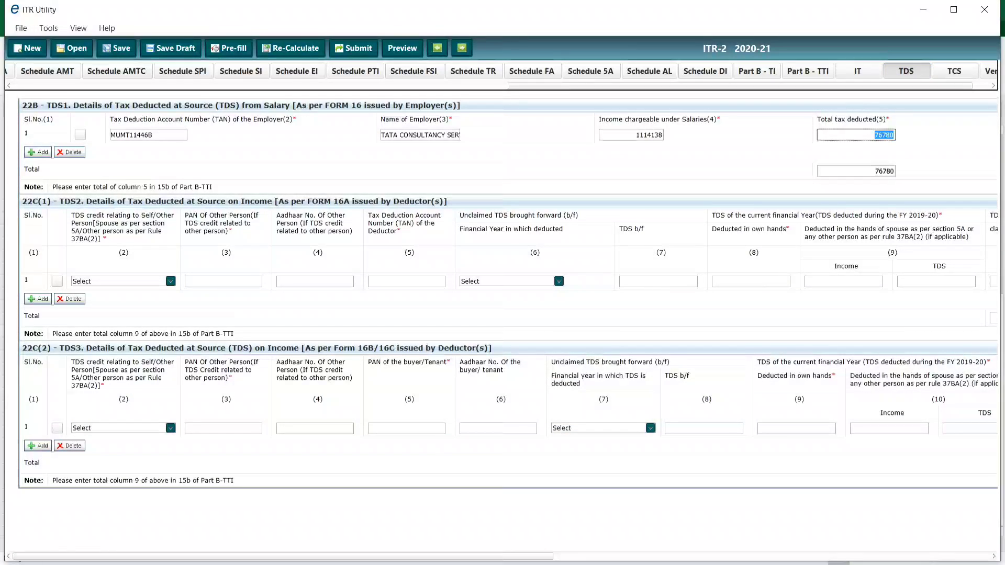
Check the self-assessment tax in item 15d of Part B - TTI against Excel's balance tax payable and the IT schedule.
left_click(808, 71)
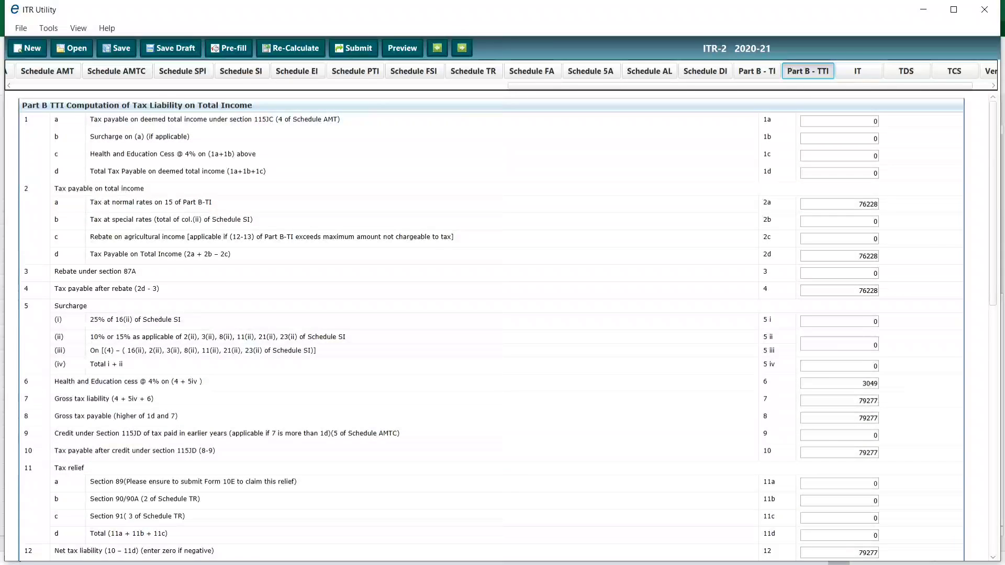
scroll(502, 324, "down", 5)
scroll(503, 325, "down", 3)
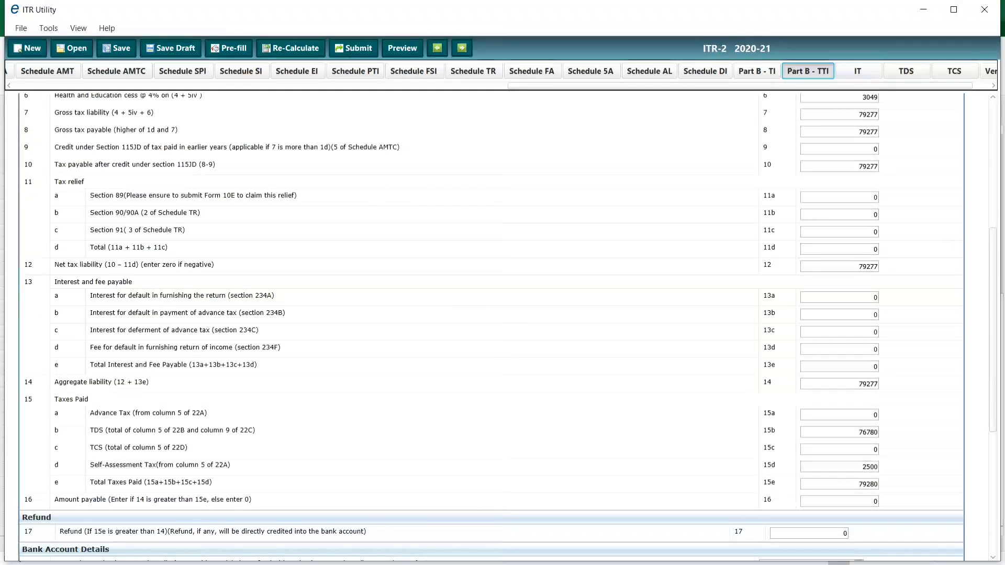
key("alt+Tab")
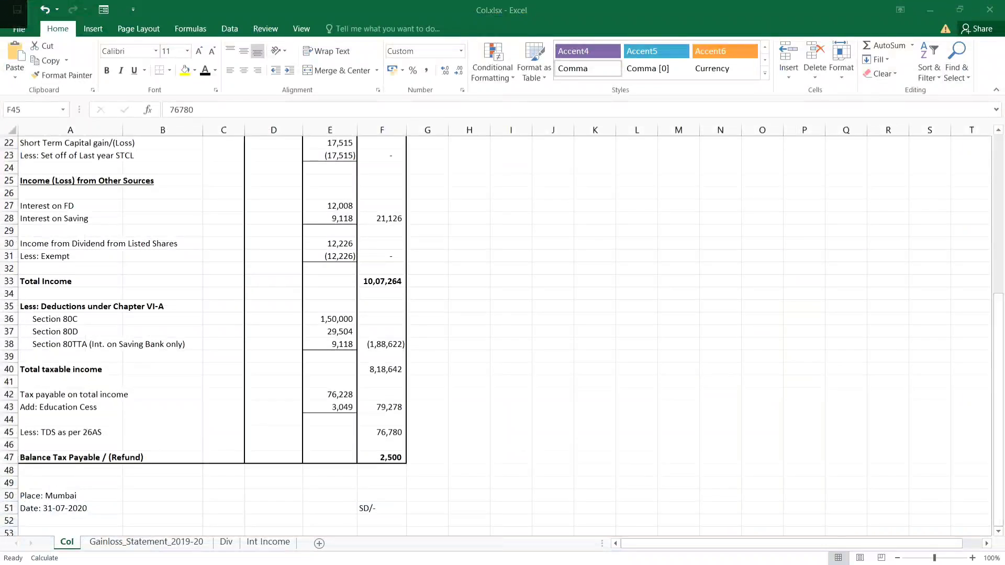
key("alt+Tab")
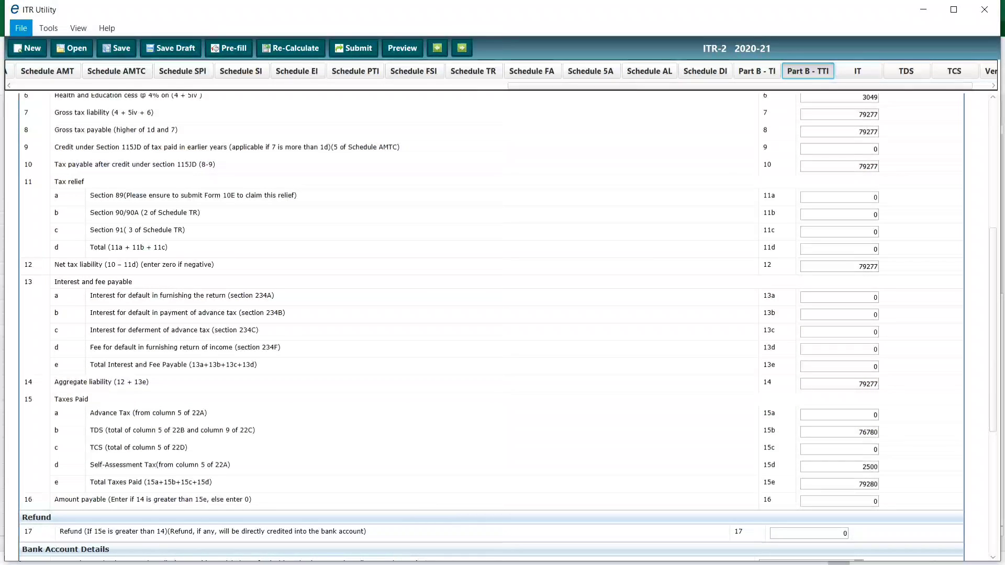
left_click(857, 71)
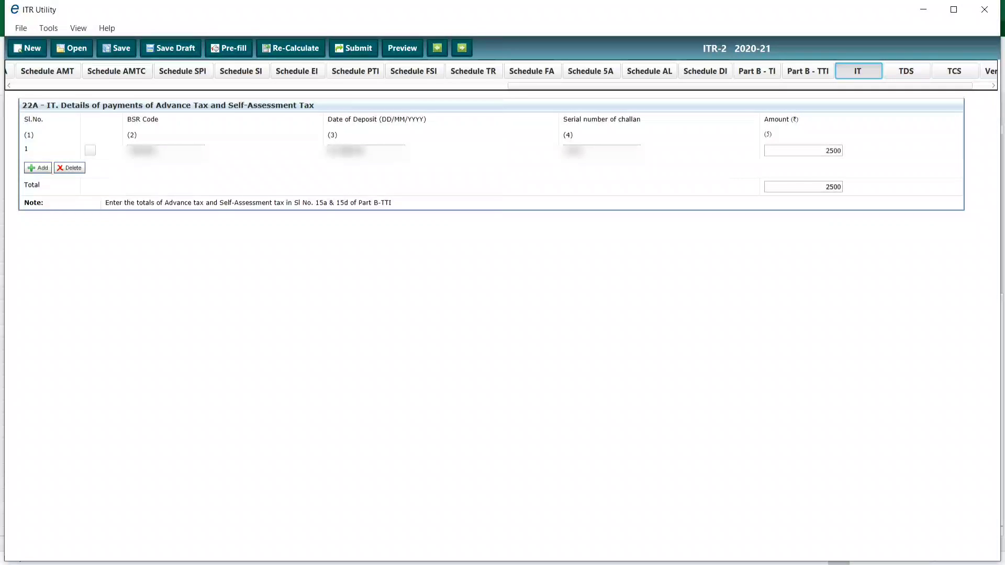
Review interest, taxes paid, amount payable, refund and bank account details in items 12 to 19 of Part B - TTI.
left_click(807, 71)
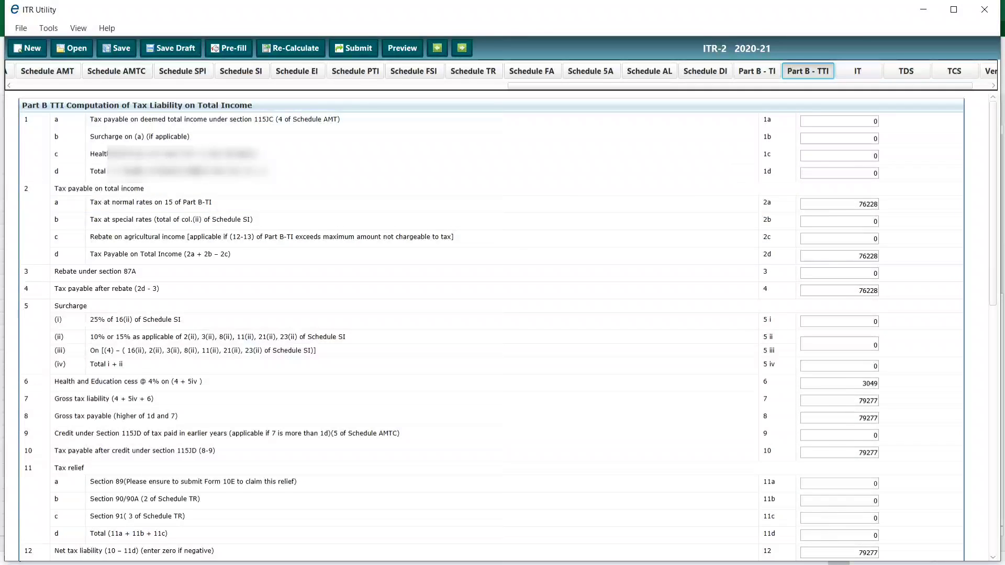
scroll(492, 328, "down", 6)
scroll(492, 328, "down", 4)
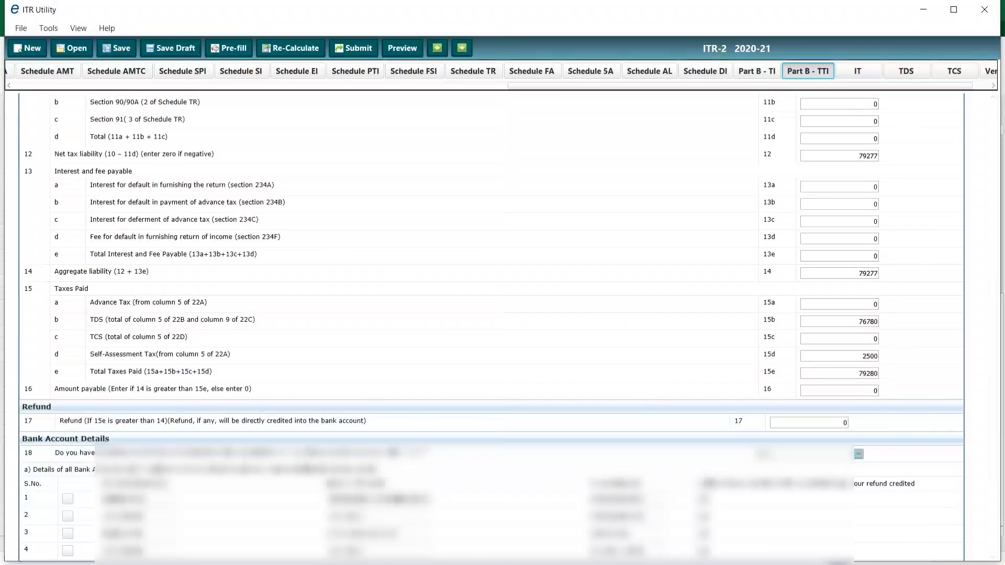
scroll(508, 326, "down", 1)
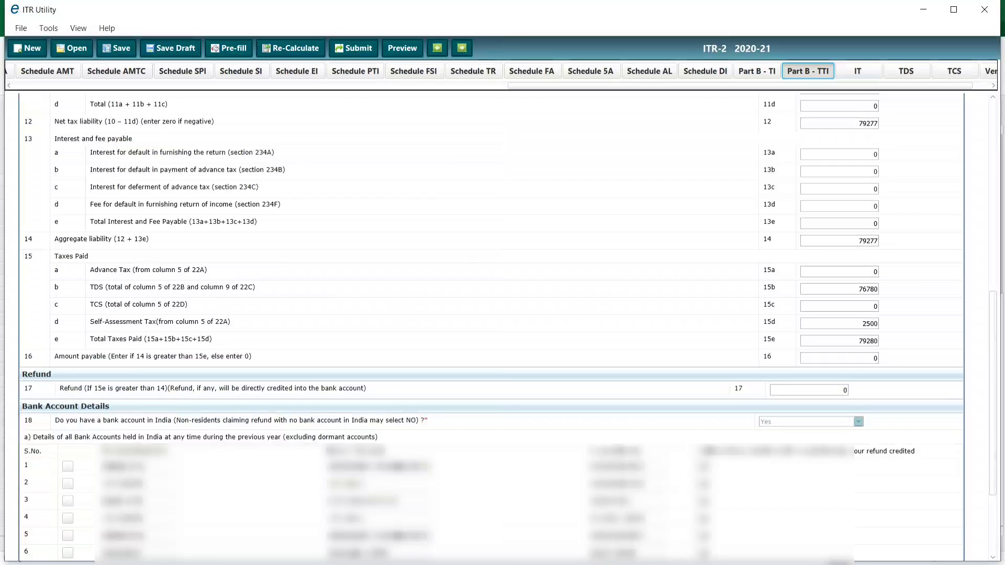
scroll(508, 327, "down", 4)
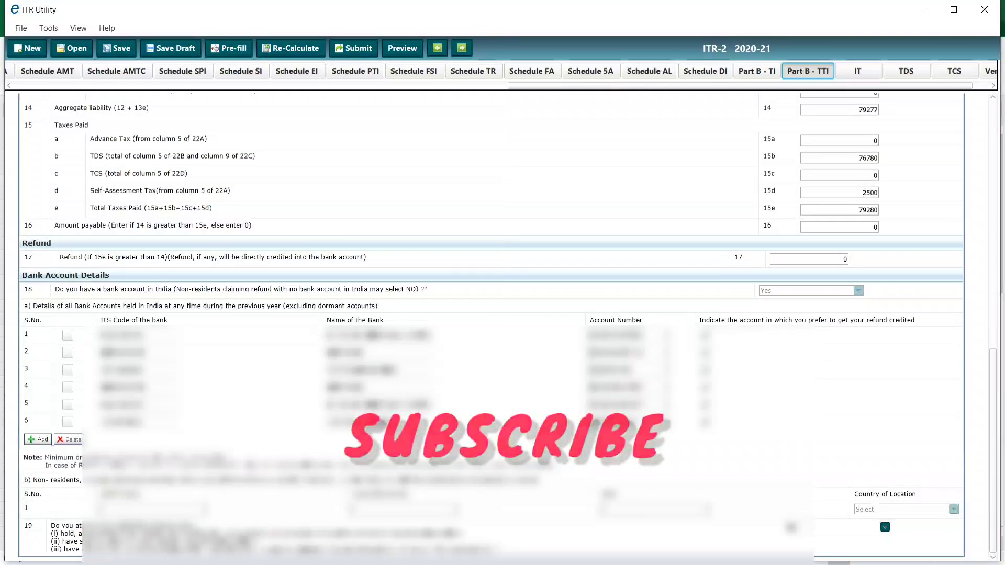
scroll(507, 327, "up", 14)
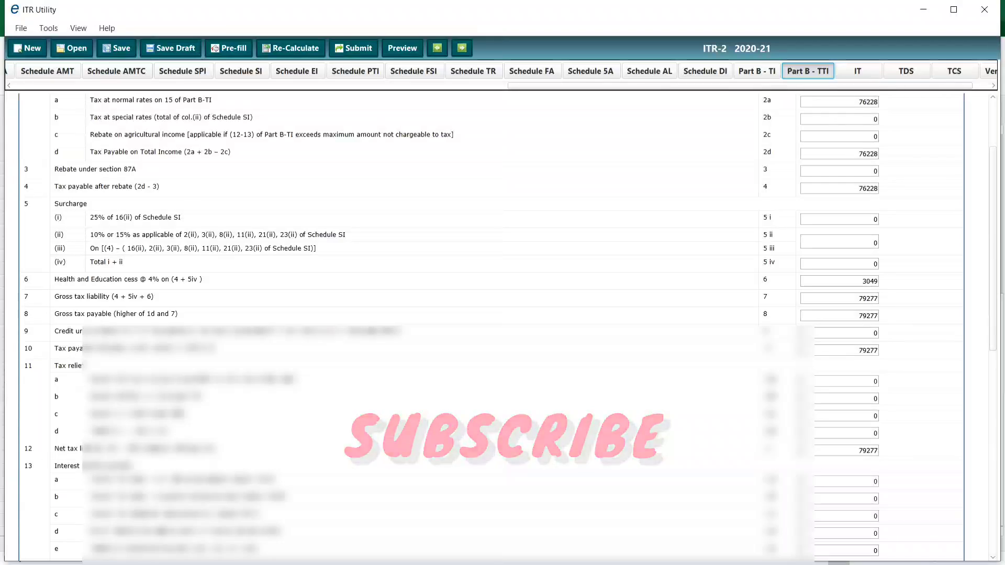
Recheck the income totals in Part B - TI and the tax liability computation in Part B - TTI.
left_click(757, 71)
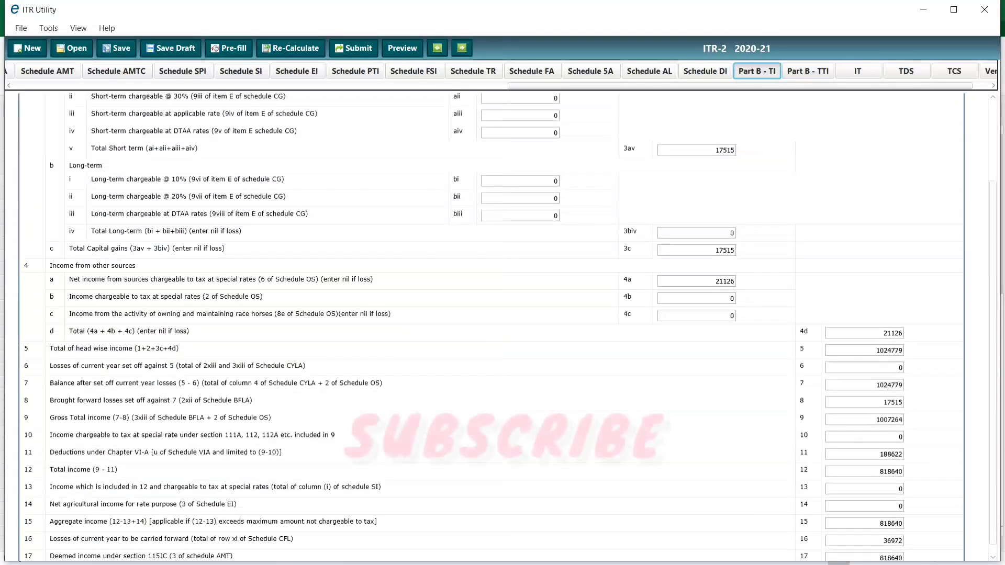
scroll(503, 324, "down", 1)
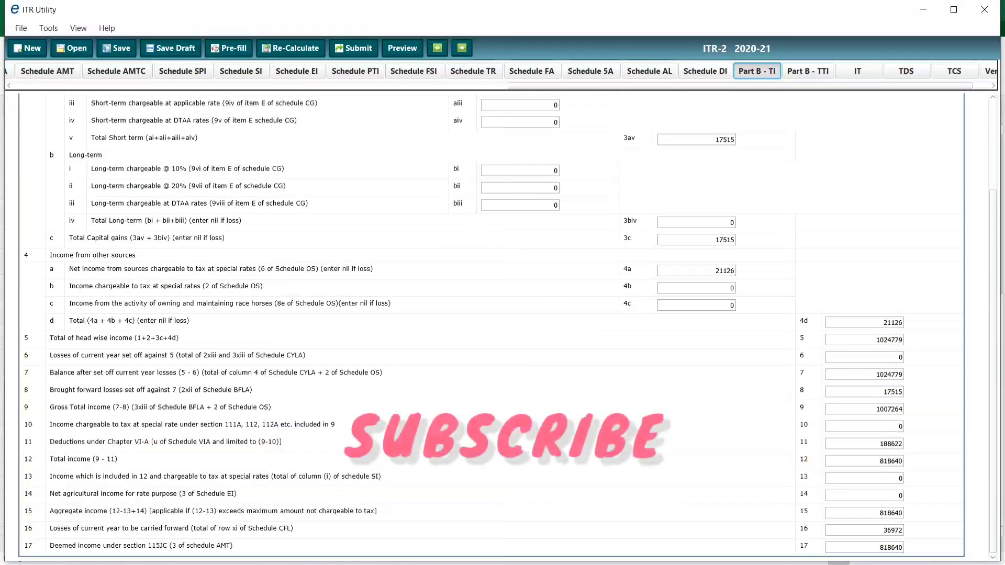
left_click(808, 71)
scroll(502, 324, "down", 13)
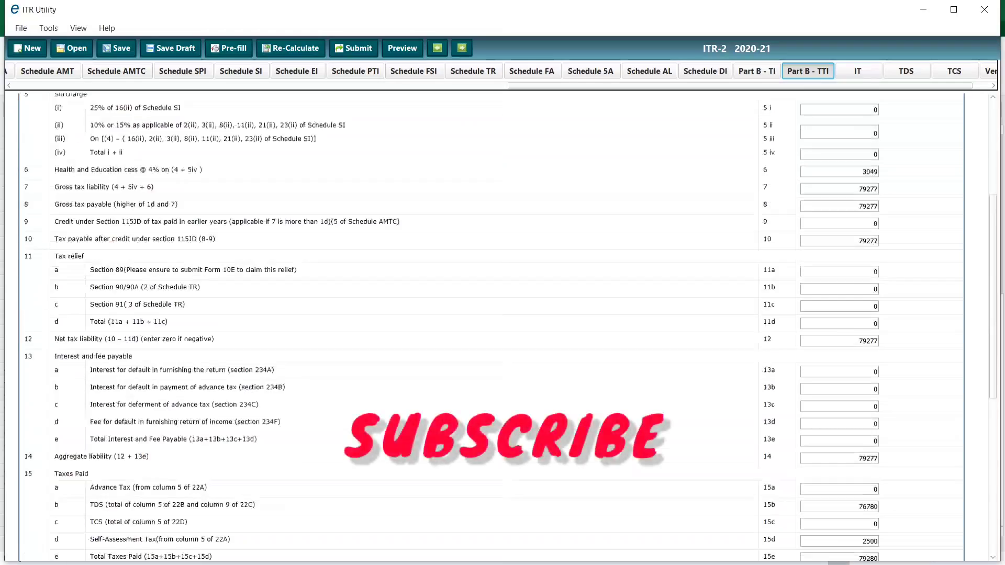
scroll(503, 325, "up", 13)
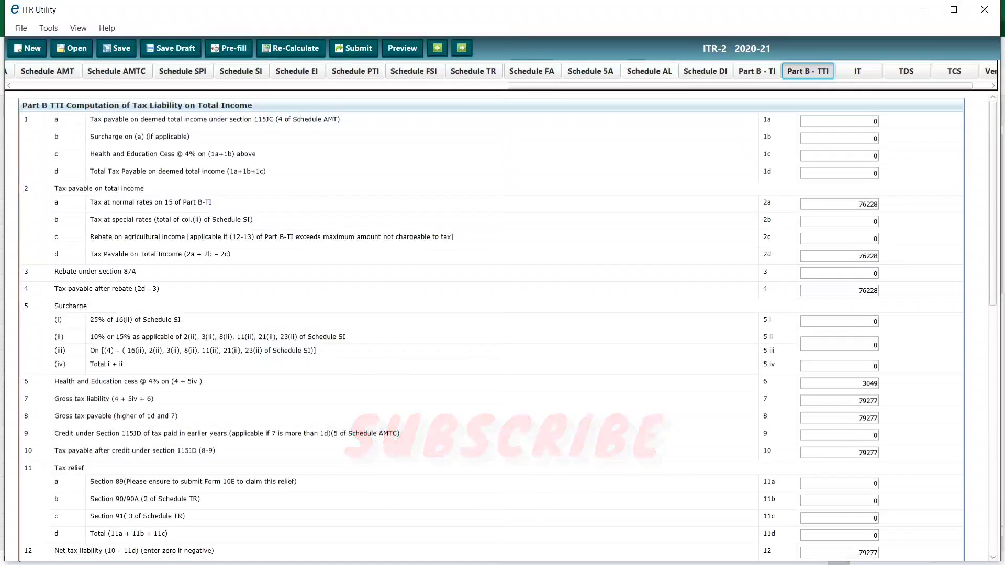
Open the Verification schedule and select the capacity in which the return is being made and verified.
left_click_drag(759, 85, 780, 86)
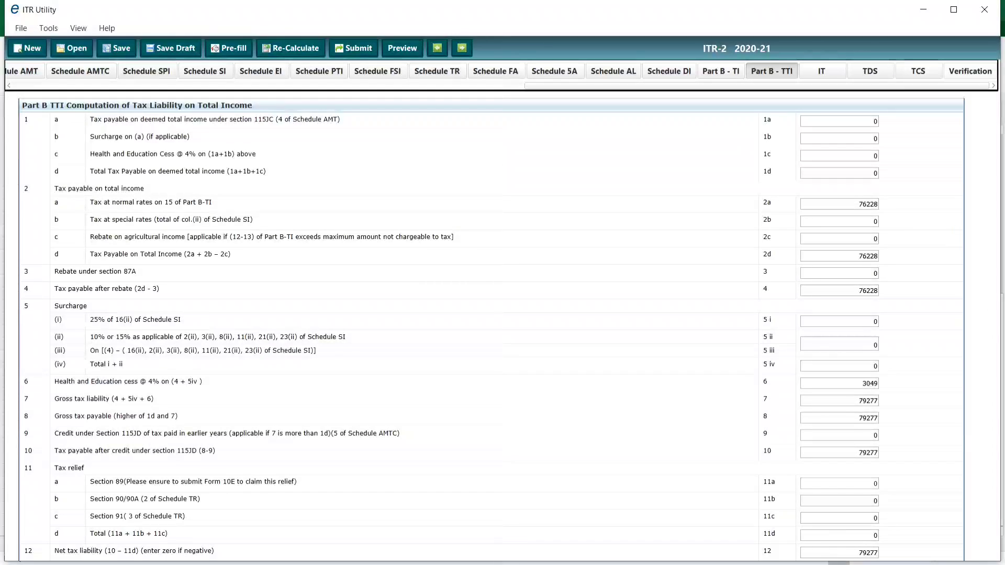
left_click(970, 71)
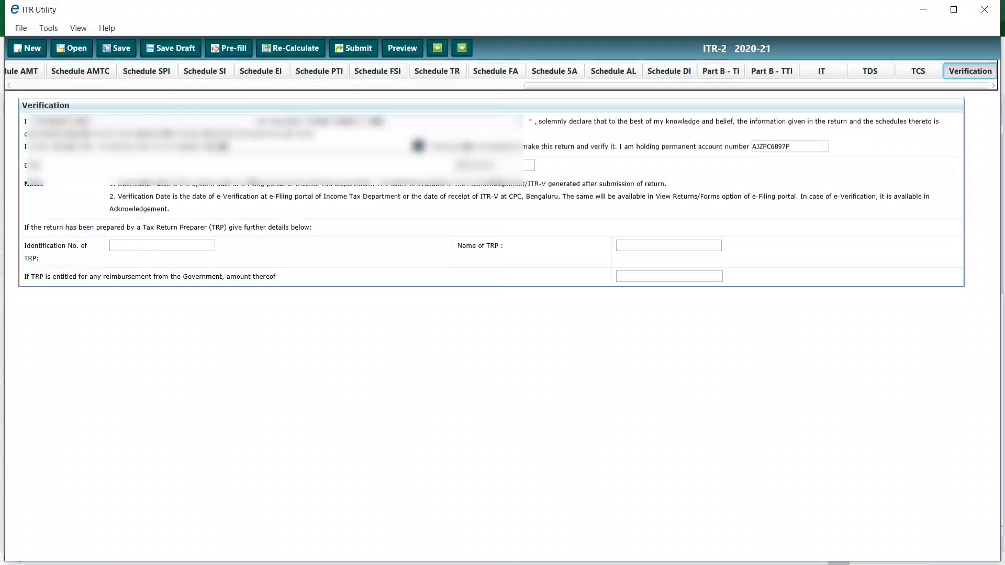
left_click(419, 146)
left_click(225, 177)
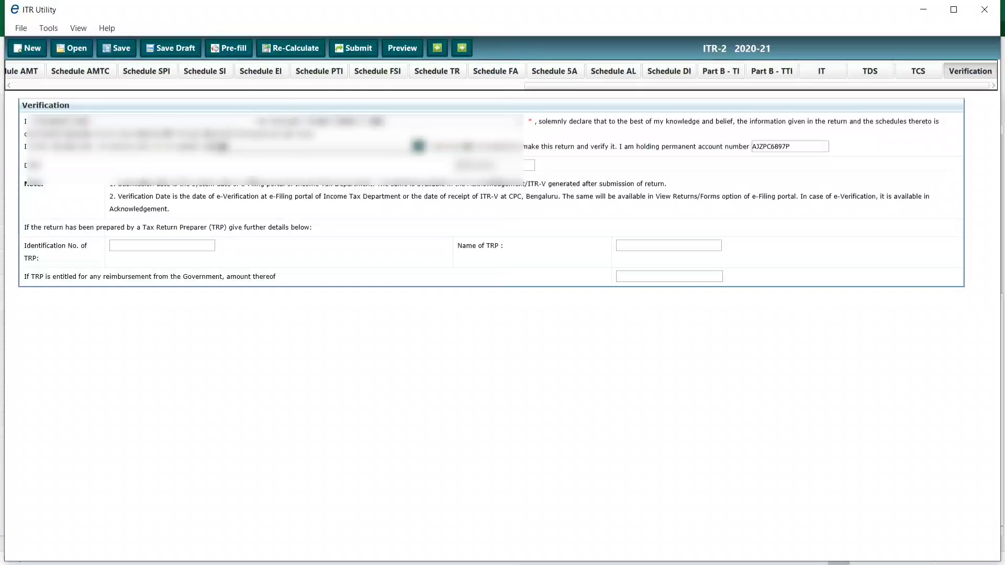
Save the completed ITR-2 return as the XML file FINAL.xml and dismiss the save message.
left_click(116, 47)
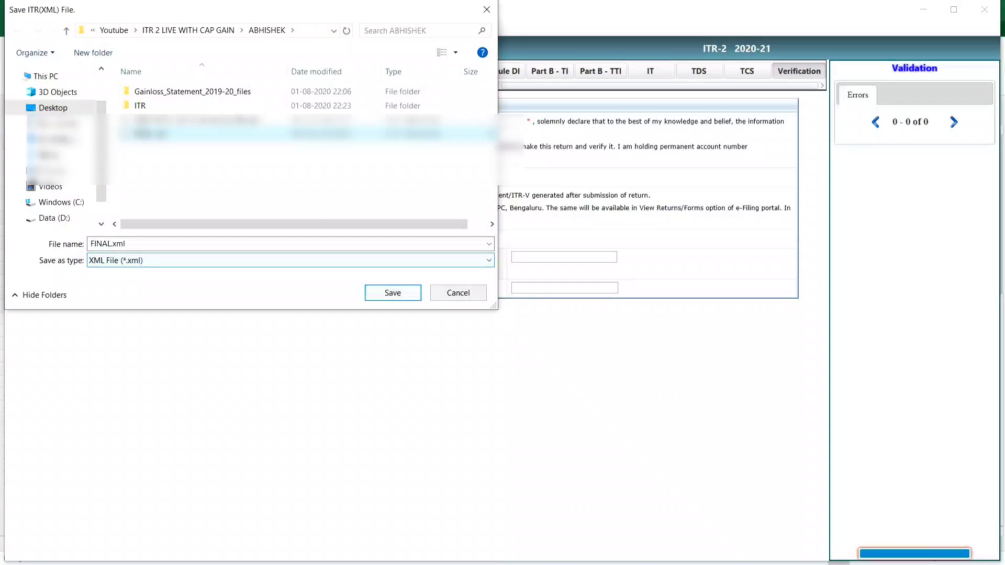
left_click(393, 293)
left_click(539, 293)
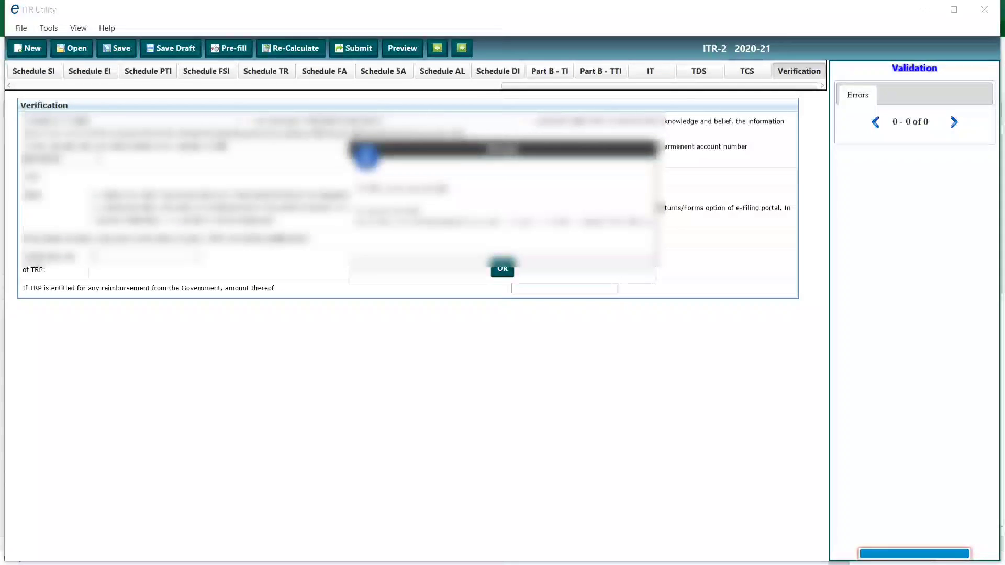
left_click(502, 269)
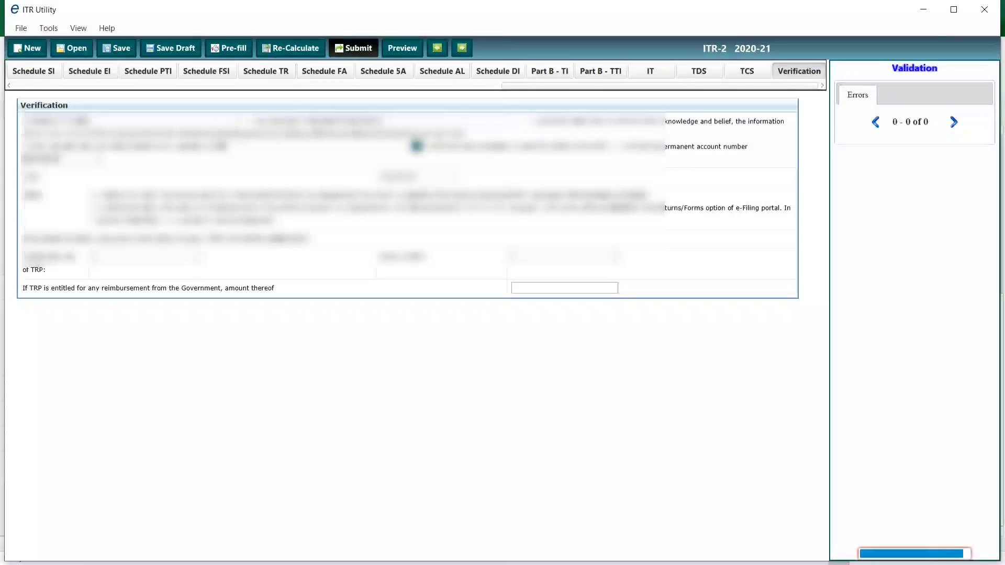
Submit the ITR-2 return by entering the e-Filing password and choosing No for digitally signing it.
left_click(353, 47)
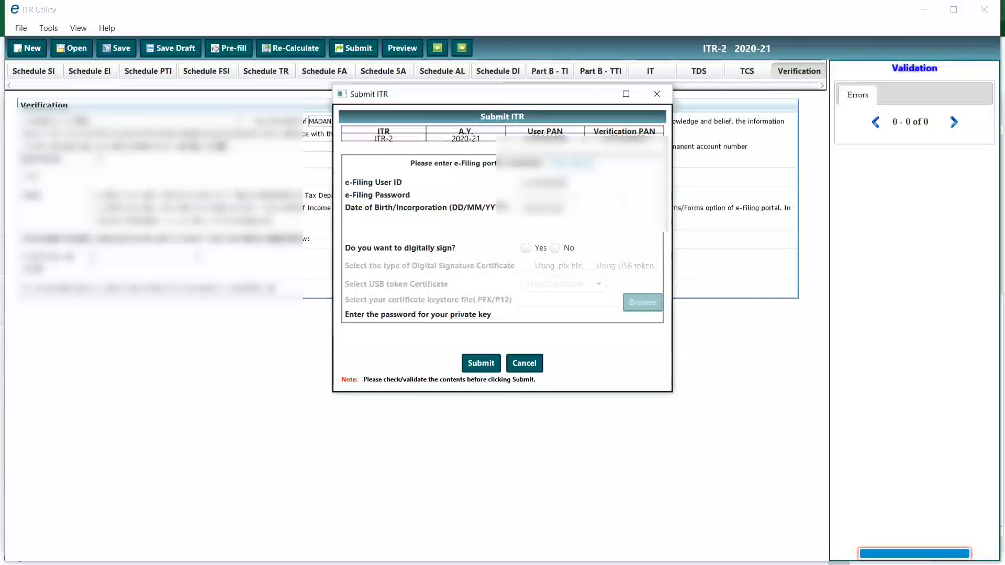
left_click(573, 195)
type("***********")
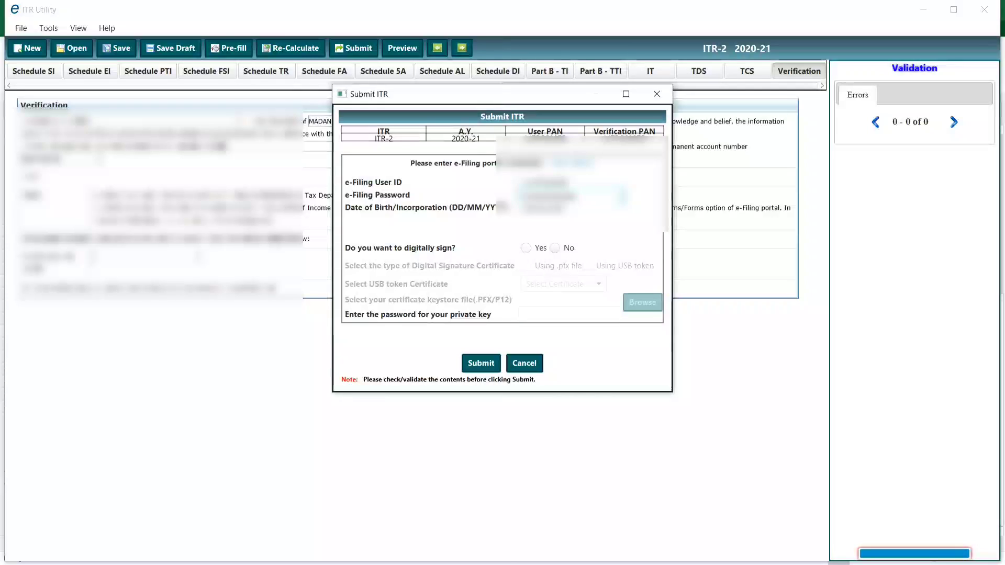
left_click(556, 248)
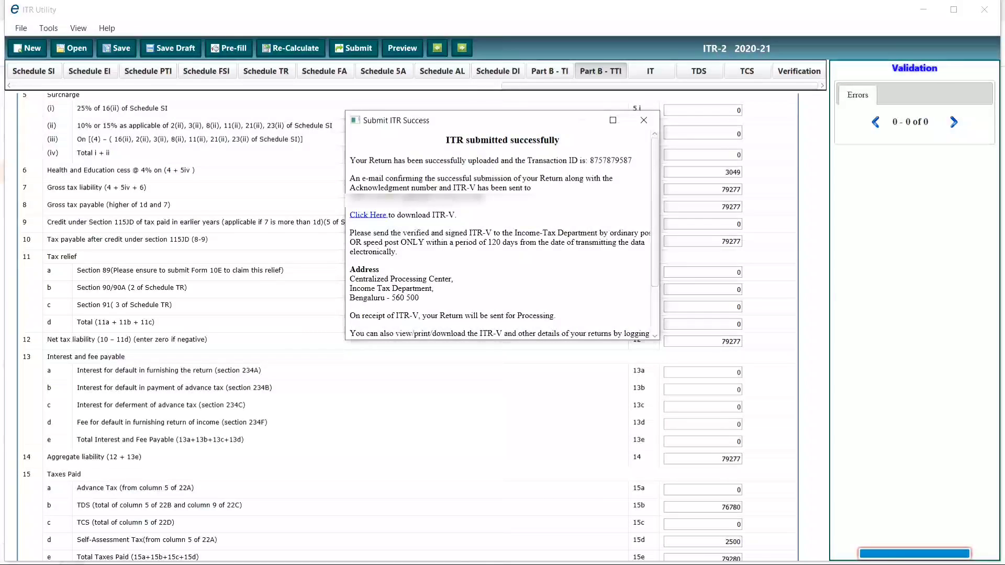
Download the ITR-V as a PDF named ITRV_WITHOUT ESIGNATURE and close the submission message.
scroll(500, 230, "down", 1)
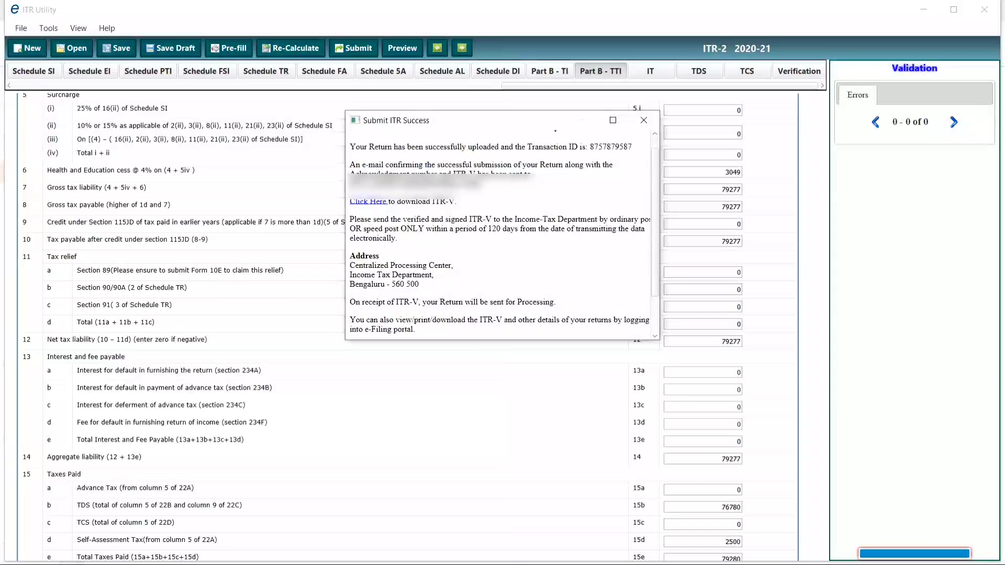
left_click(368, 202)
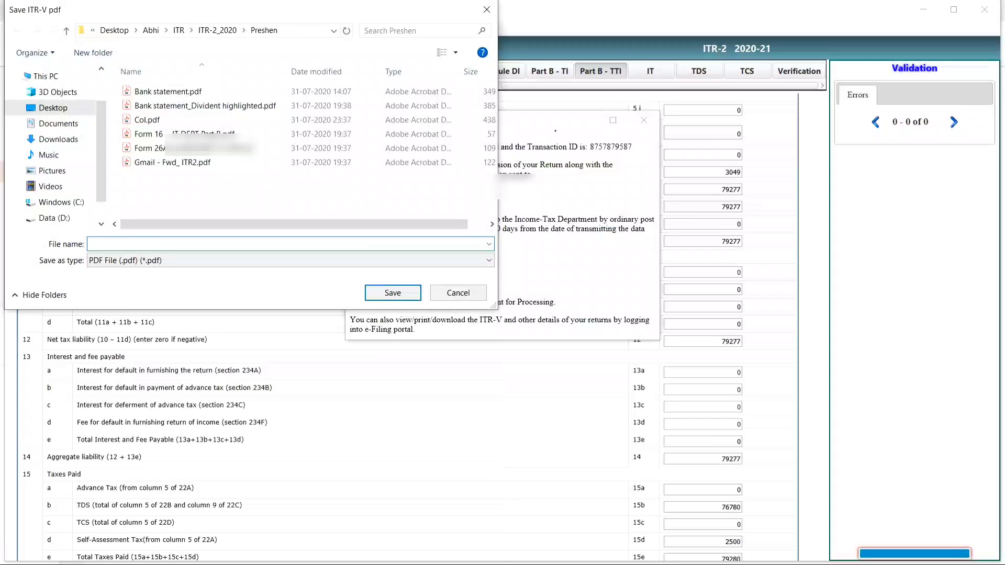
type("ITRV_WITHOUT ESIGNATURE")
key("Return")
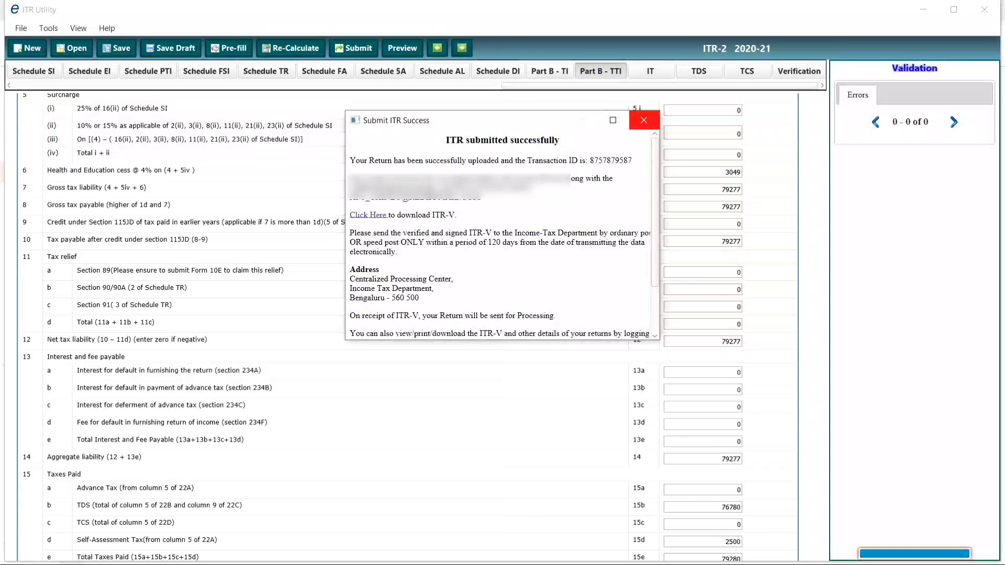
left_click(643, 120)
Switch to File Explorer and open the saved ITRV_WITHOUT ESIGNATURE PDF from the taxpayer's folder inside ITR-2_2020.
key("alt+Tab")
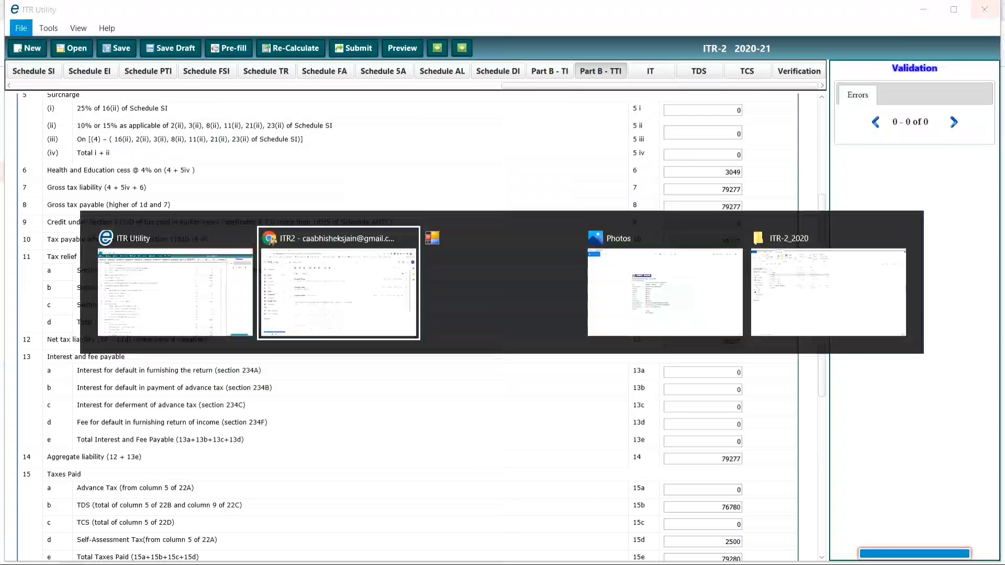
key("alt+Tab")
key("alt+Tab")
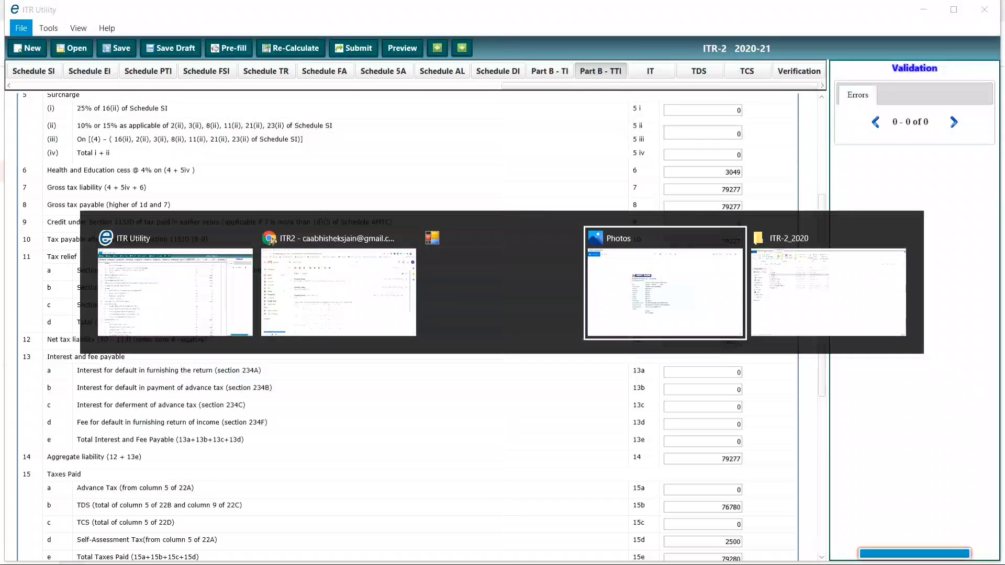
key("alt+Tab")
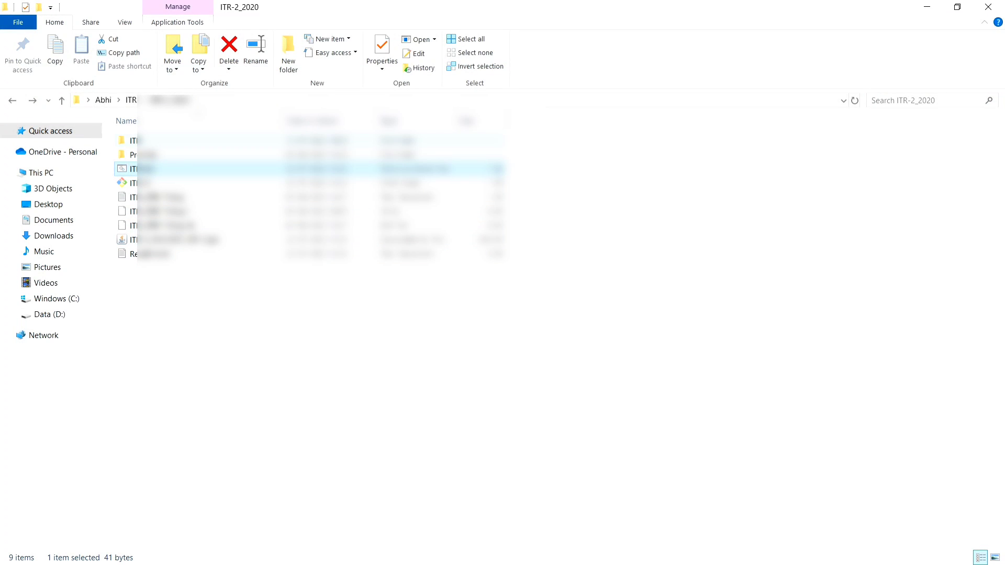
double_click(150, 154)
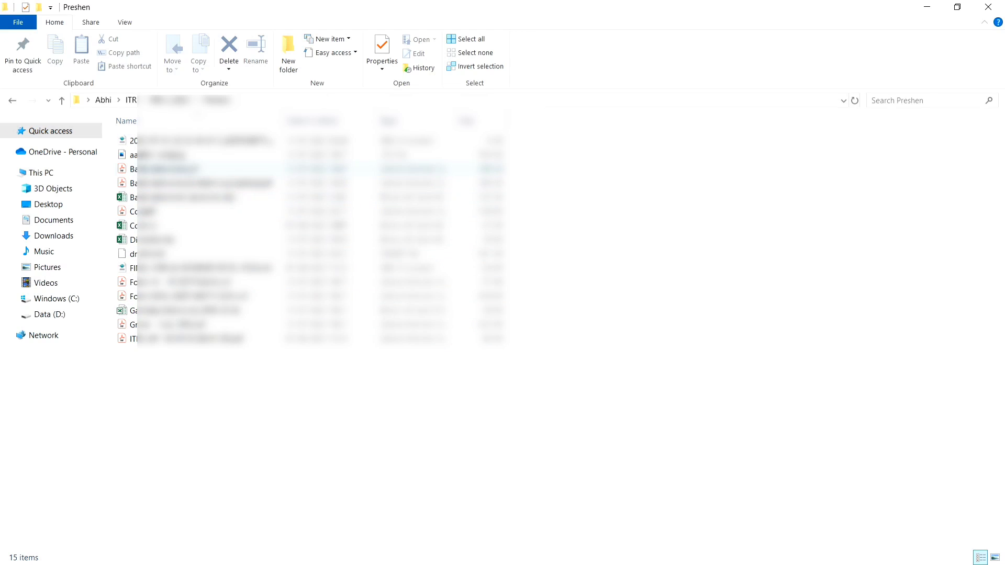
double_click(181, 339)
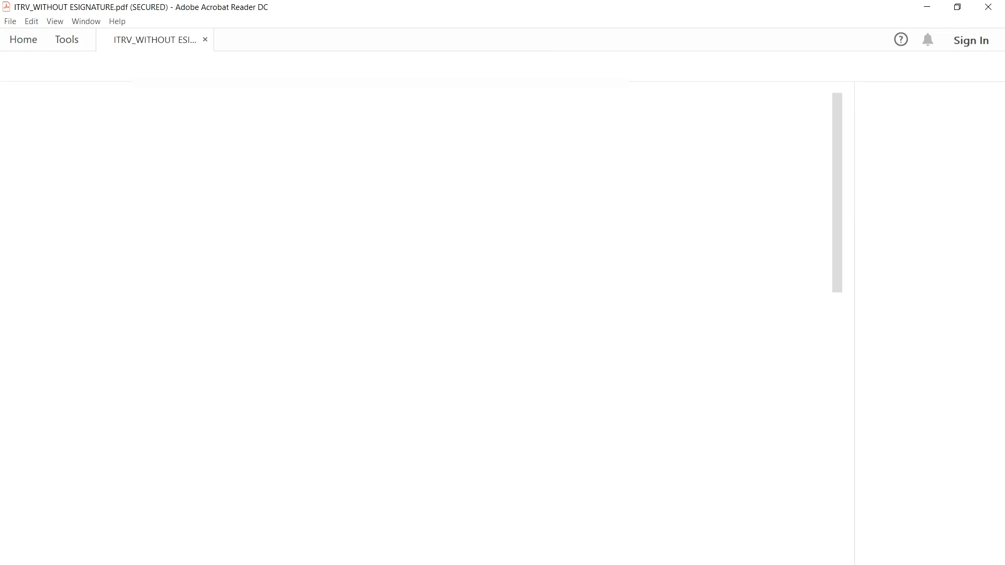
Read the ITR-V's verification details, submission date and posting or e-verification instructions, and close the PDF.
scroll(434, 314, "down", 2)
scroll(435, 314, "down", 10)
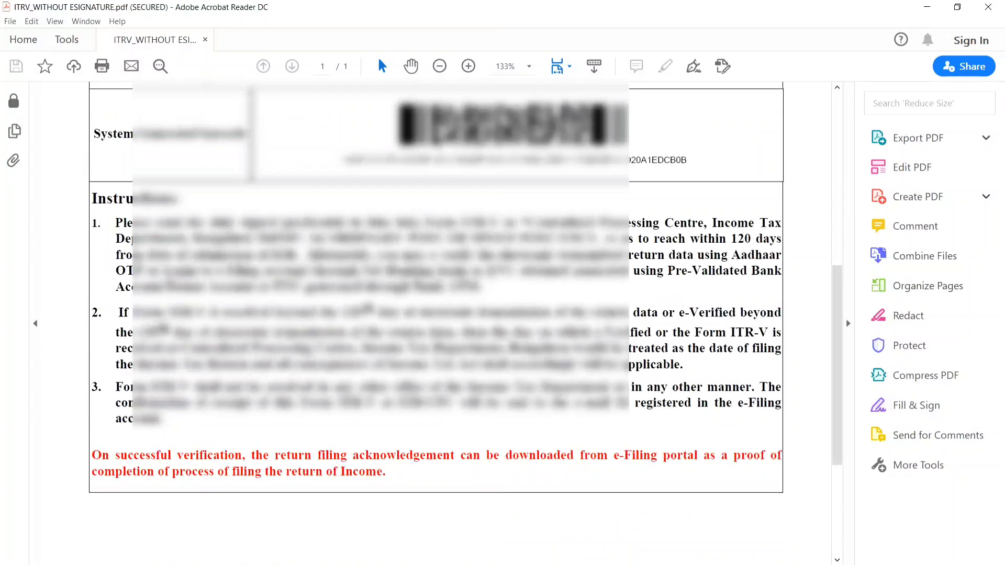
scroll(434, 314, "up", 8)
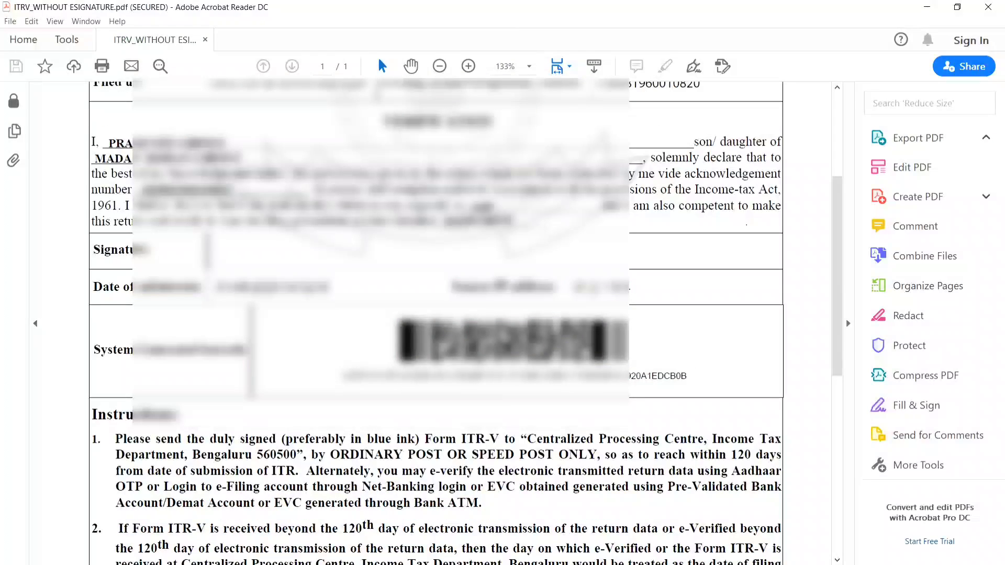
scroll(435, 315, "up", 4)
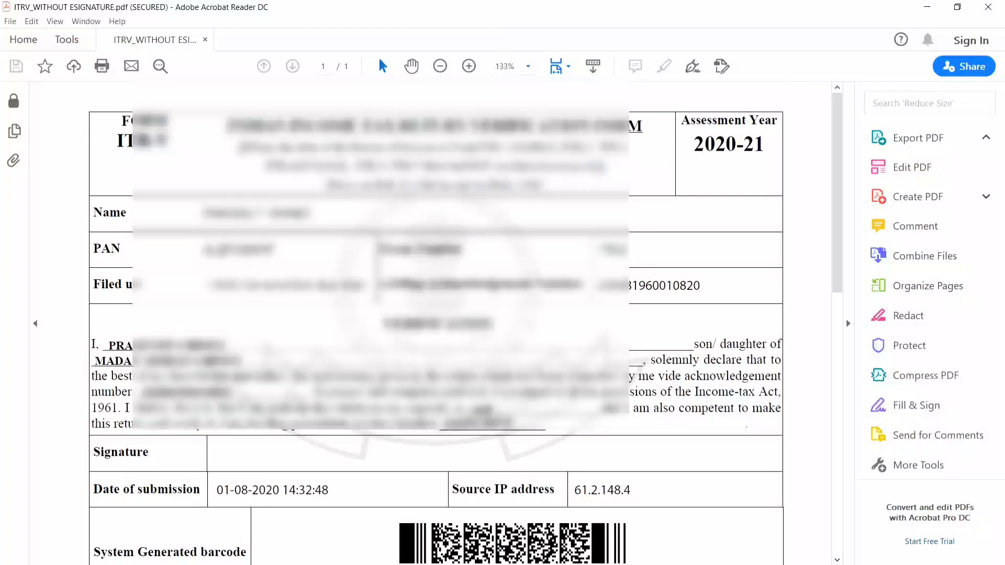
key("alt+space")
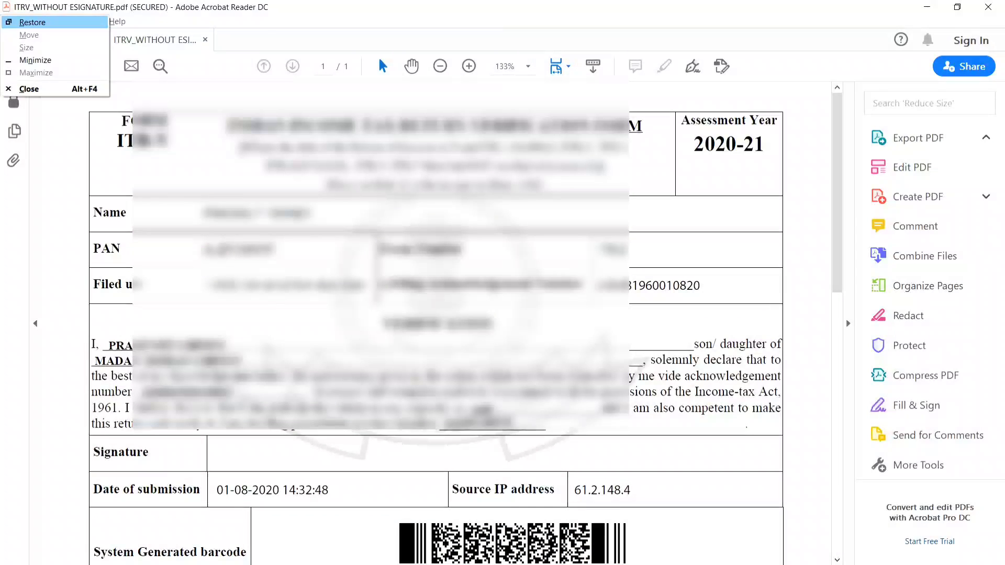
key("c")
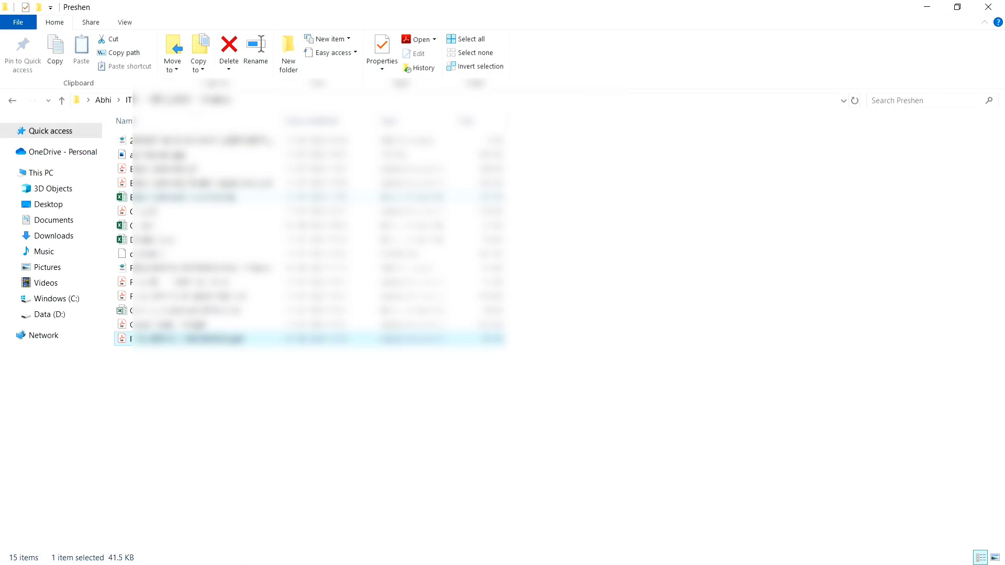
key("alt+Tab")
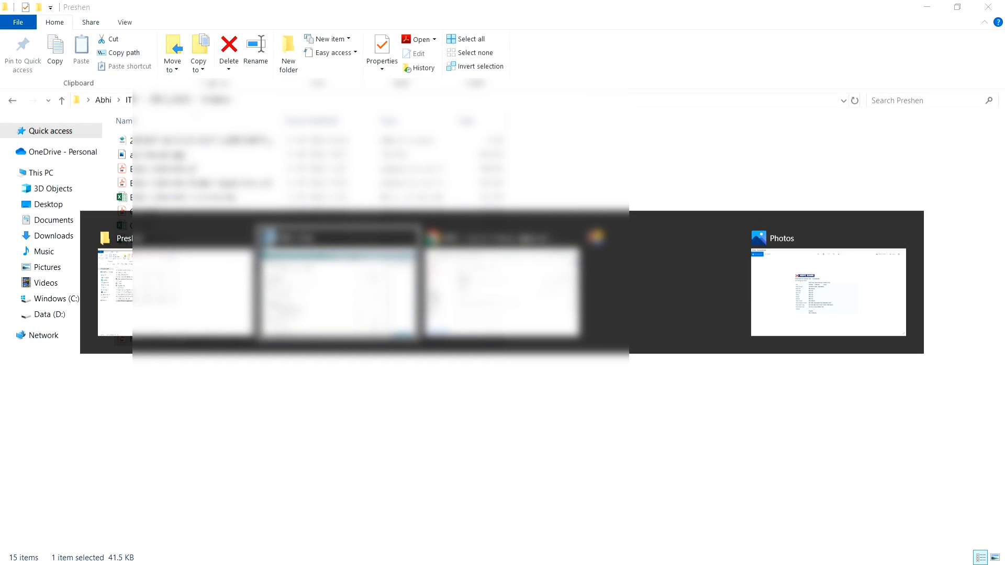
key("alt+Tab")
key("alt+Tab")
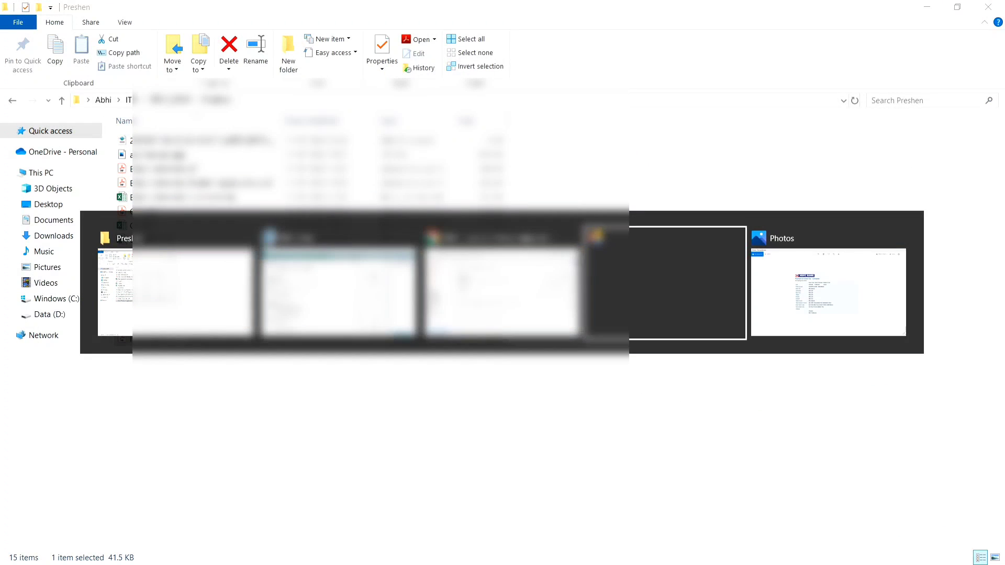
key("alt+shift+Tab")
key("alt+shift+Tab")
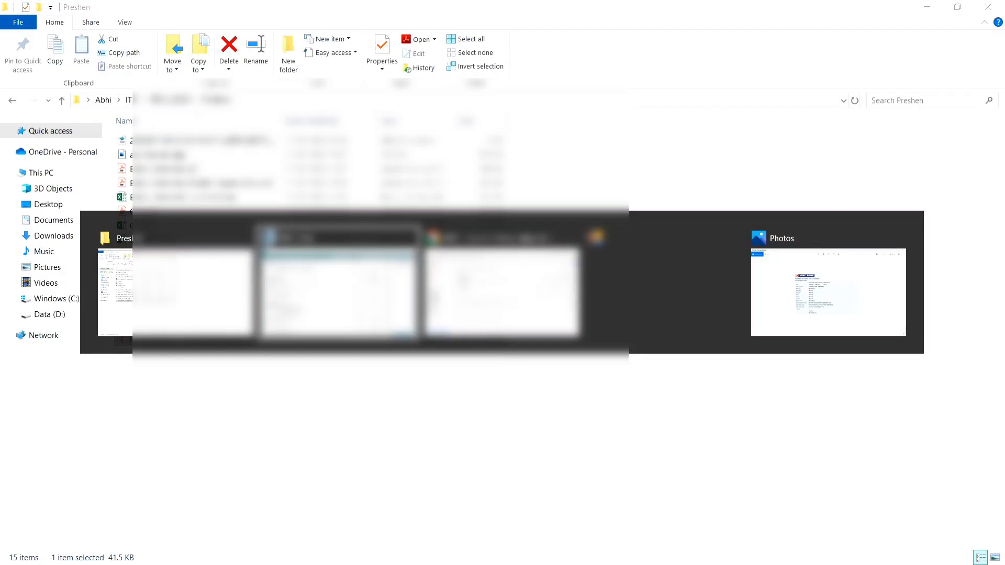
key("alt+shift+Tab")
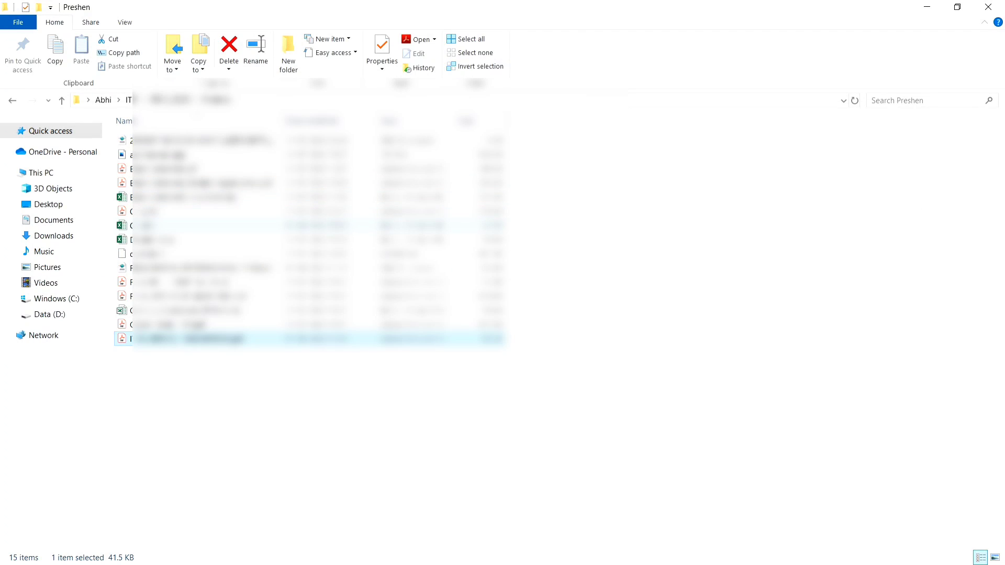
Open the Col.xlsx workbook from the taxpayer's folder and copy the taxpayer's PAN from the header details.
double_click(150, 226)
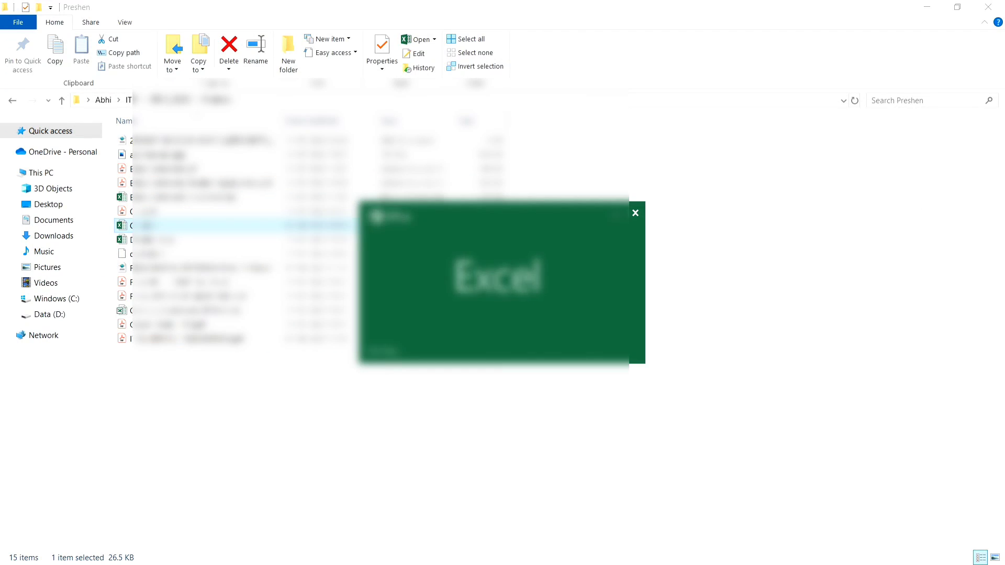
key("Up")
key("Up")
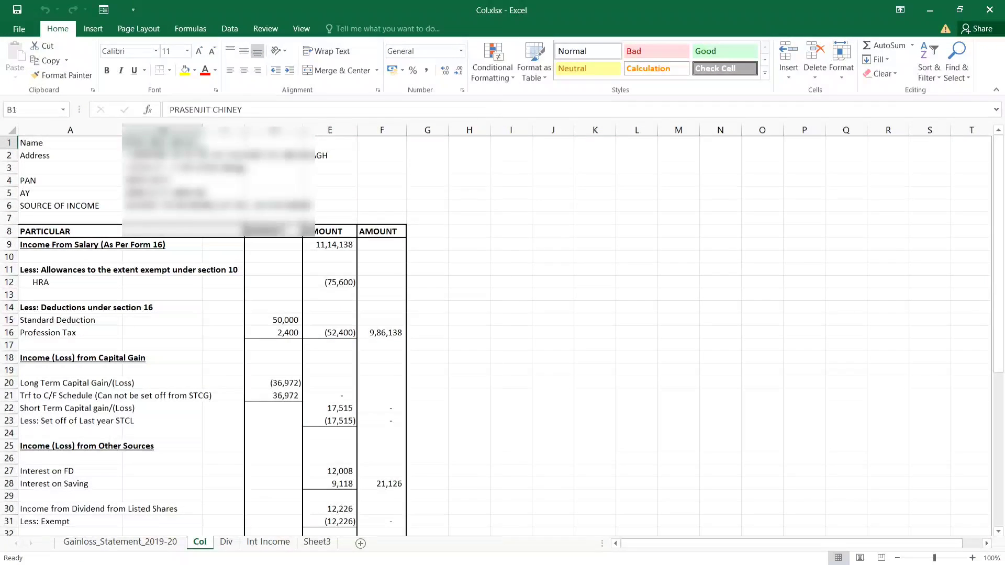
key("Down")
key("Down")
key("Down")
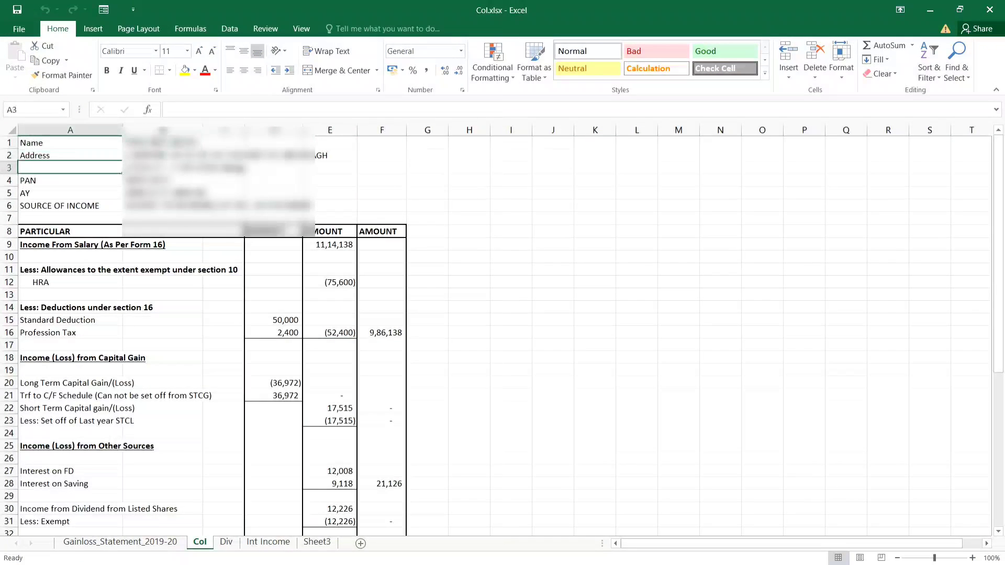
key("ctrl+c")
Switch to Chrome and open the Income Tax e-Filing site's login page in a new tab, dismissing the bank pre-validation notice.
key("alt+Tab")
key("alt+Tab")
key("alt+Tab")
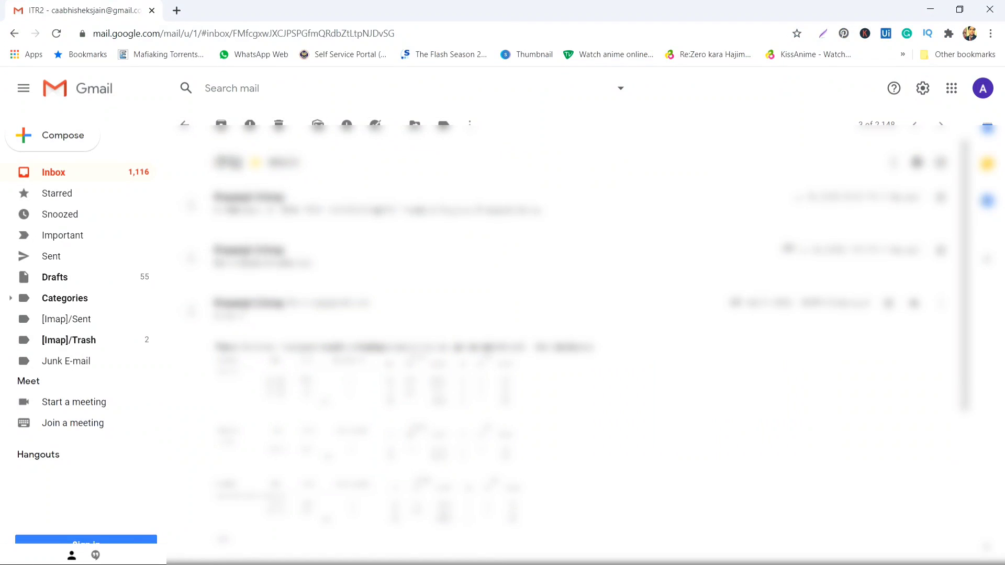
left_click(176, 10)
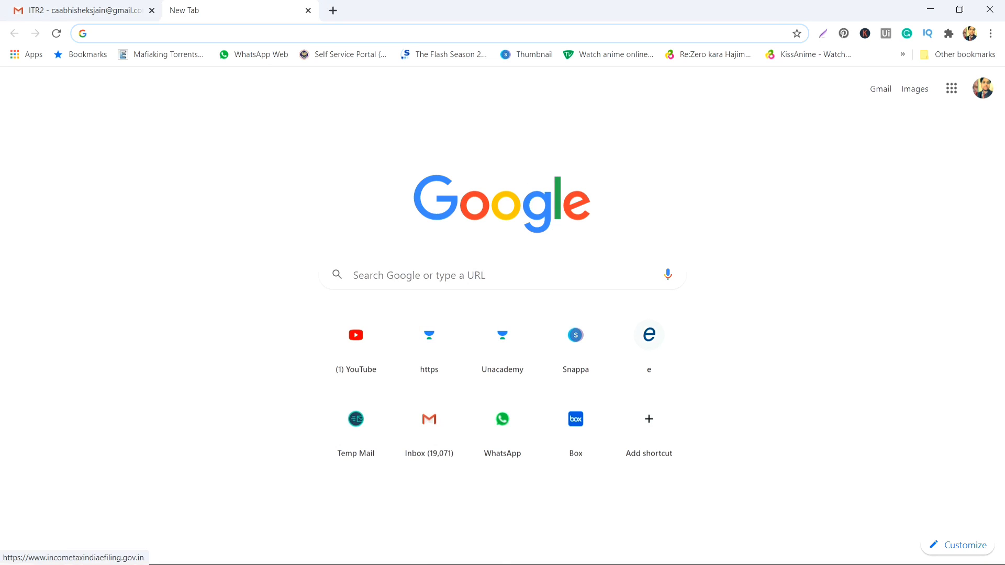
left_click(649, 341)
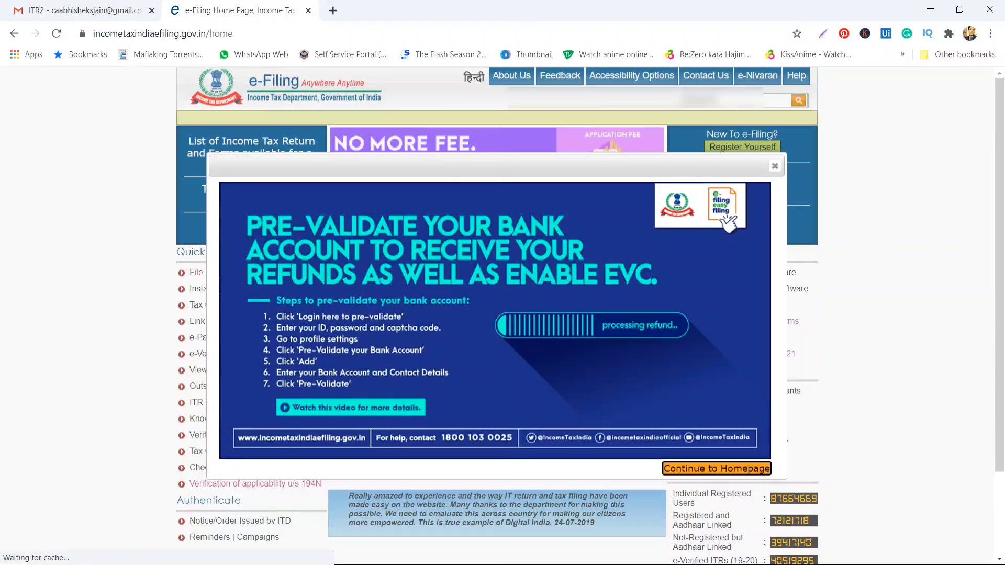
left_click(716, 469)
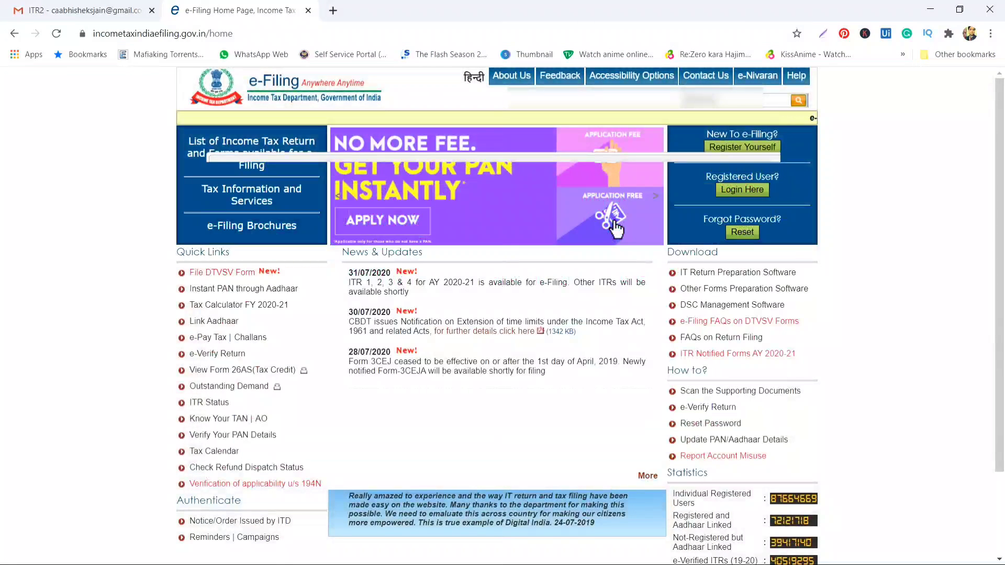
left_click(742, 190)
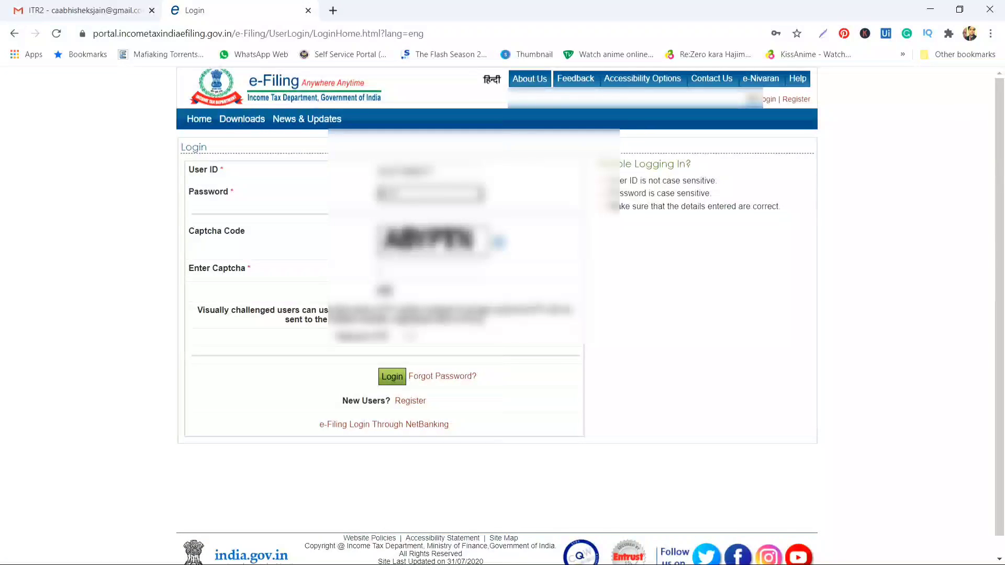
Log in to the e-Filing portal with the taxpayer's user ID, account password and captcha code.
type("•••••")
key("Tab")
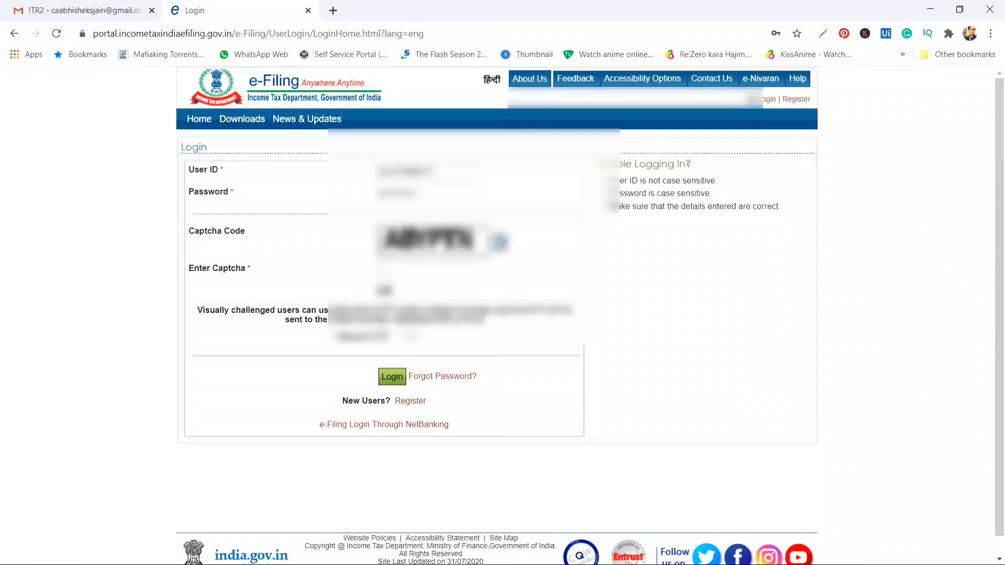
key("Tab")
type("AB")
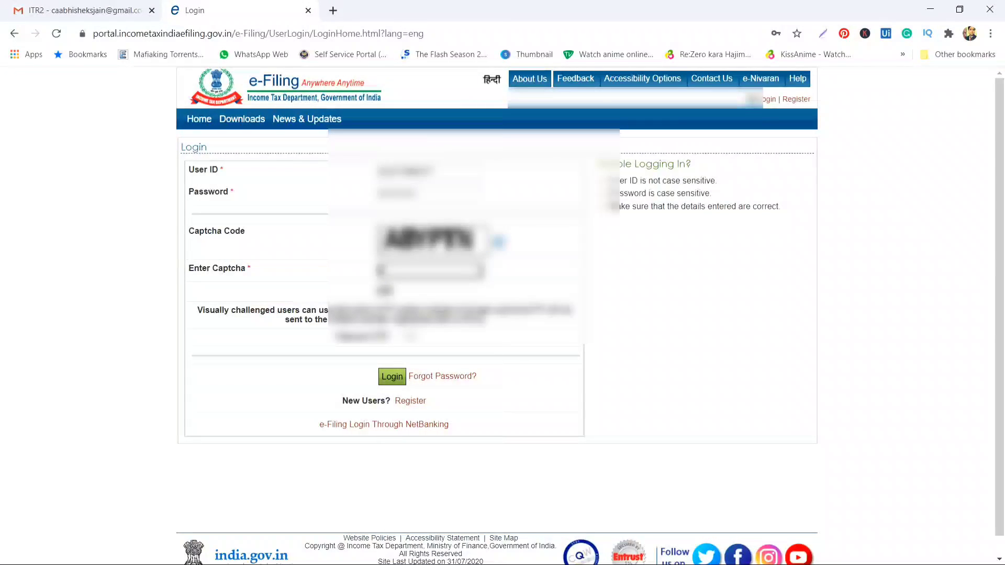
type("YPTS")
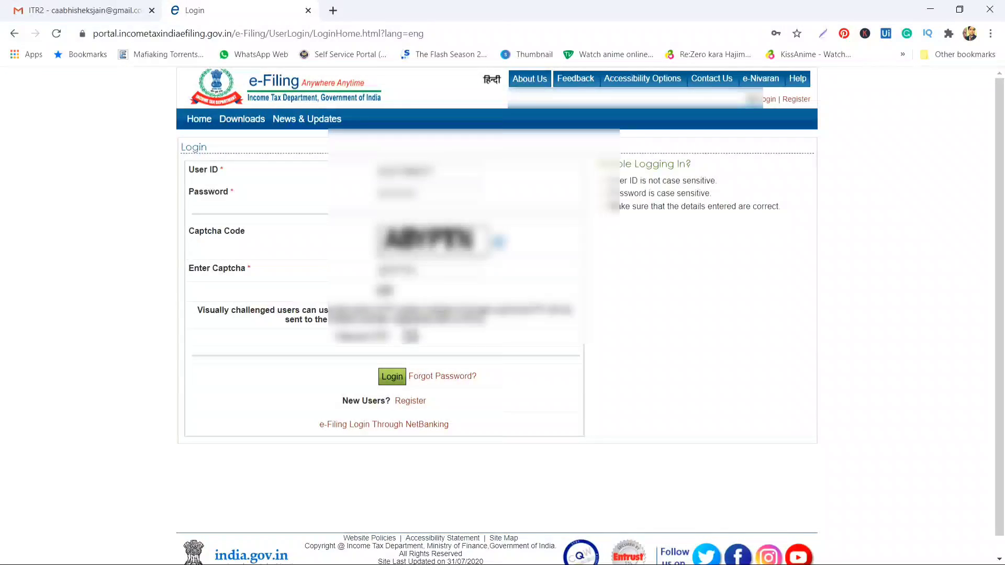
left_click(392, 376)
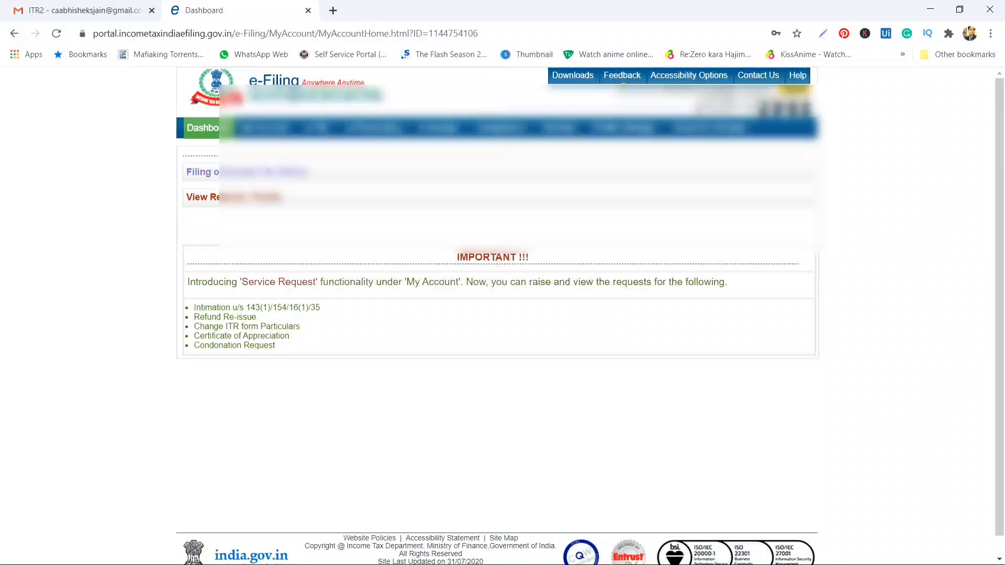
List the e-filed income tax returns and start e-verifying the return that is pending e-verification.
left_click(246, 197)
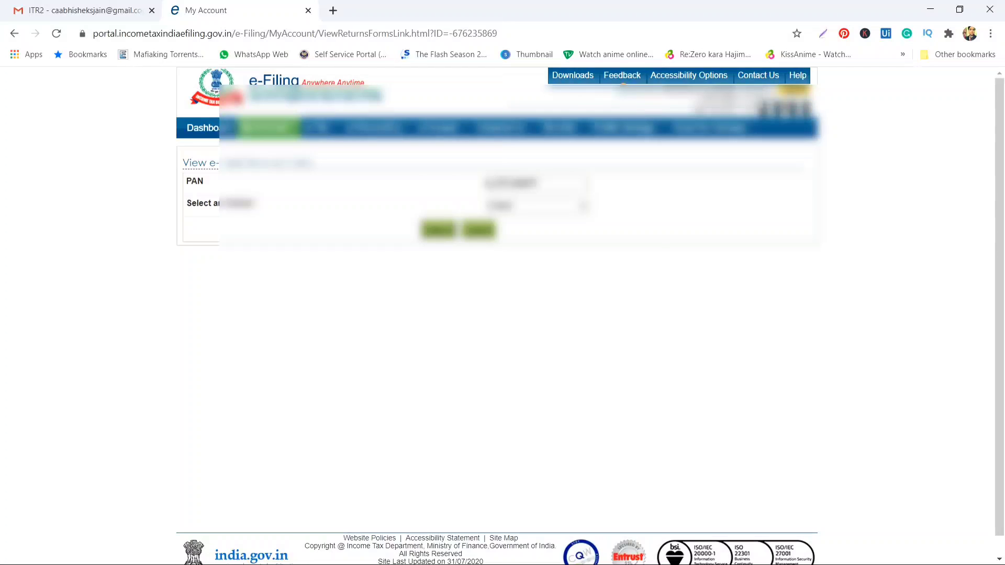
left_click(536, 206)
left_click(529, 231)
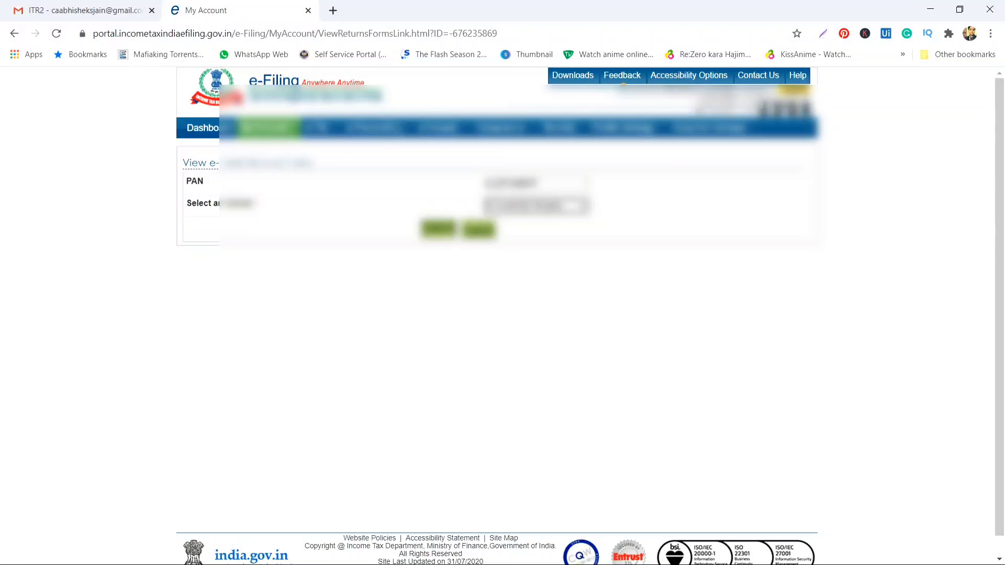
left_click(439, 230)
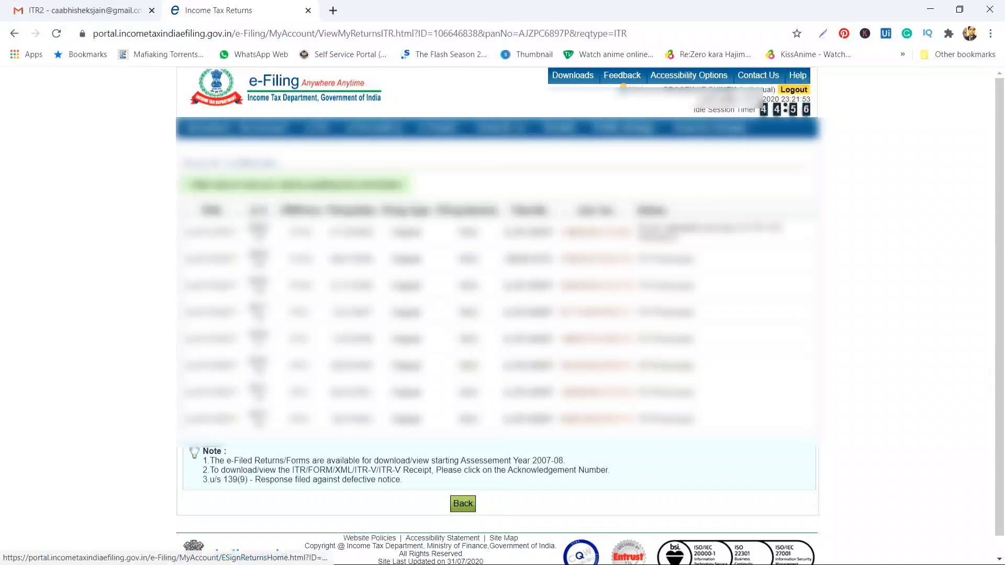
left_click(296, 185)
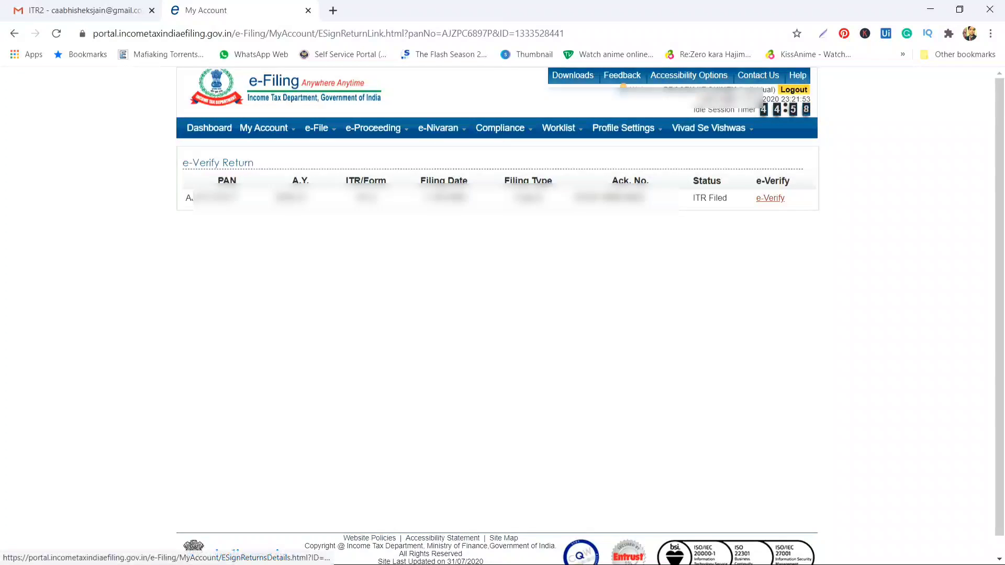
left_click(770, 197)
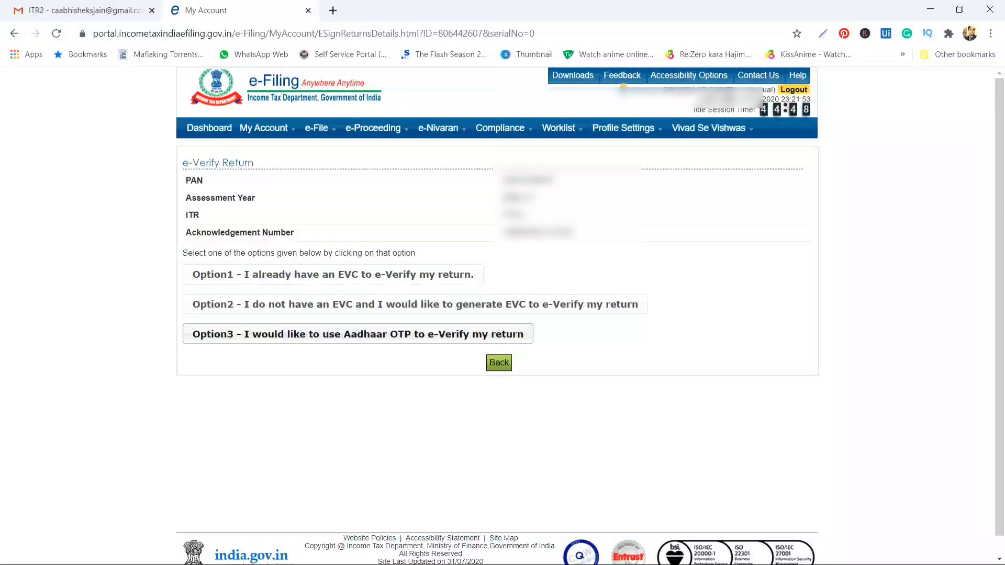
Choose Aadhaar OTP as the e-verification method, generate an OTP, and submit the received Aadhaar OTP with consent to UIDAI validation.
left_click(358, 334)
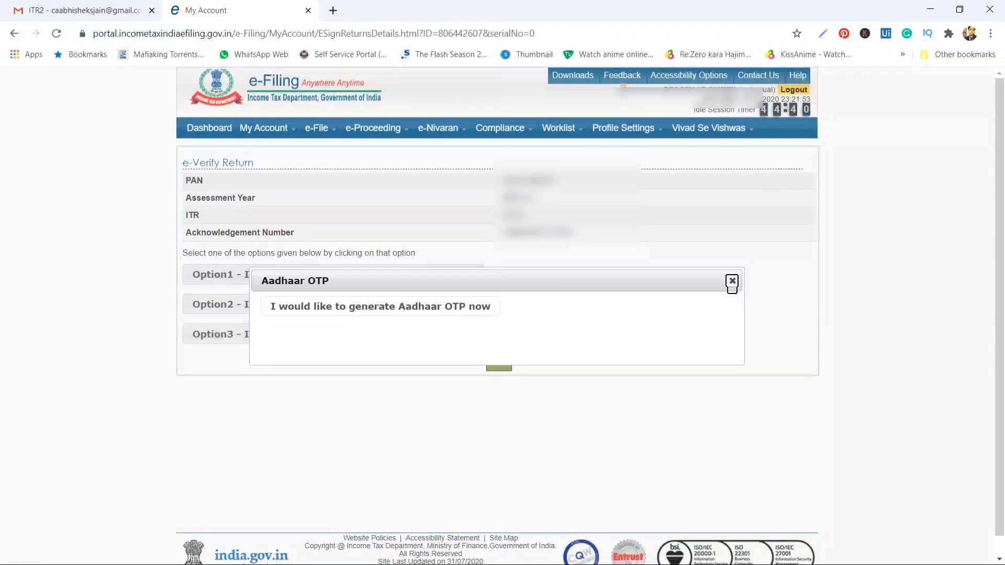
left_click(380, 307)
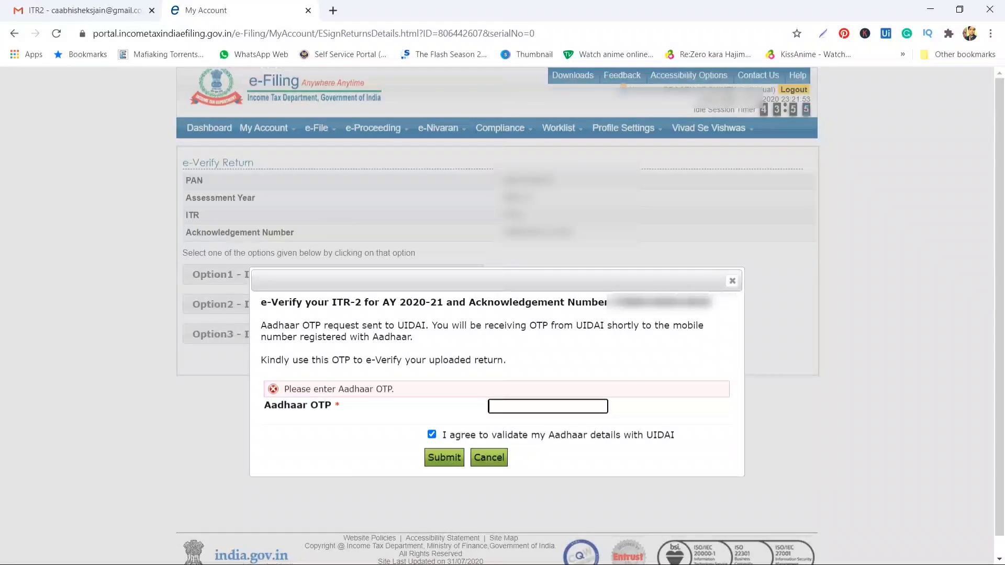
type("••••••")
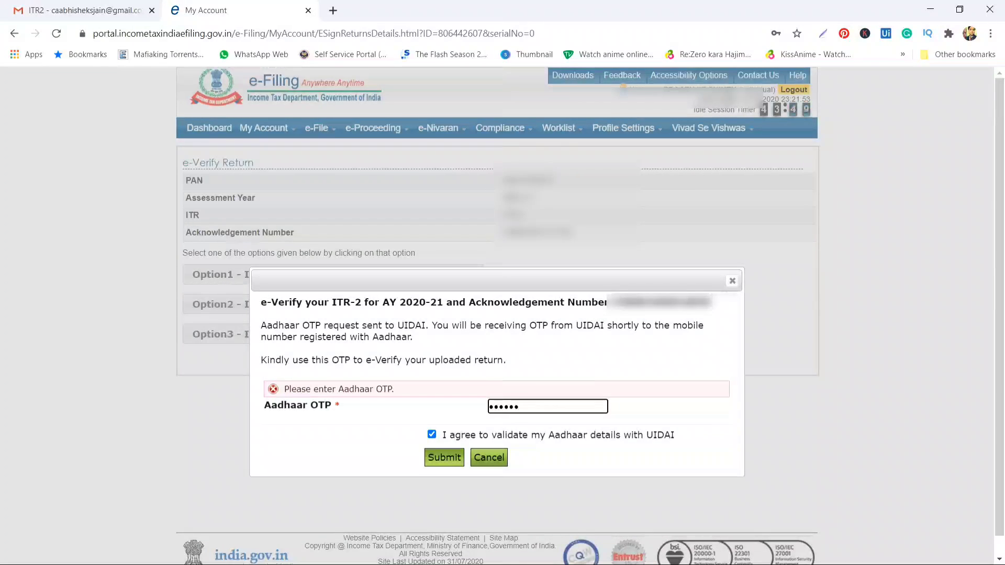
left_click(444, 458)
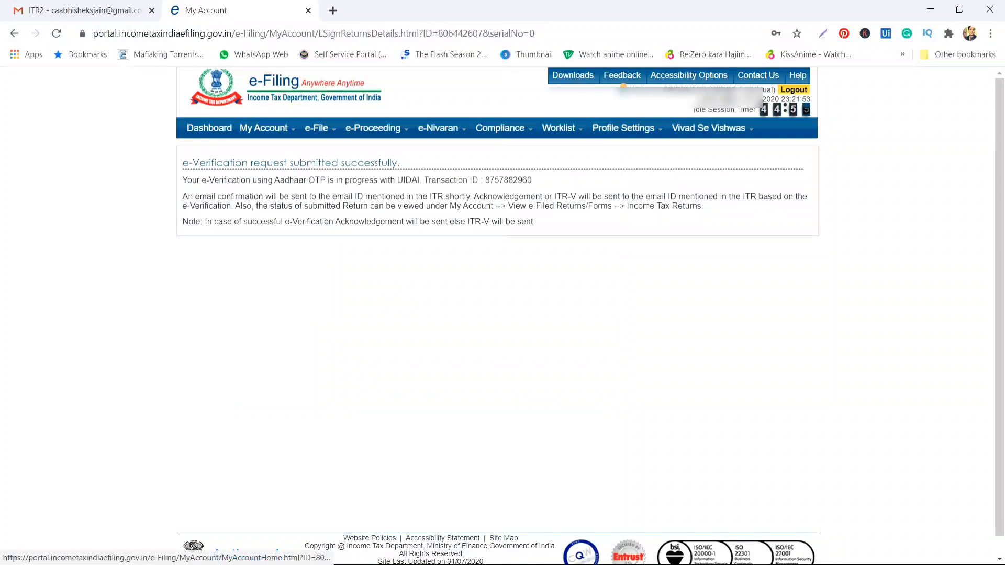
Go to View e-Filed Returns/Forms and list the IncomeTax Returns to check the e-verification status.
mouse_move(265, 128)
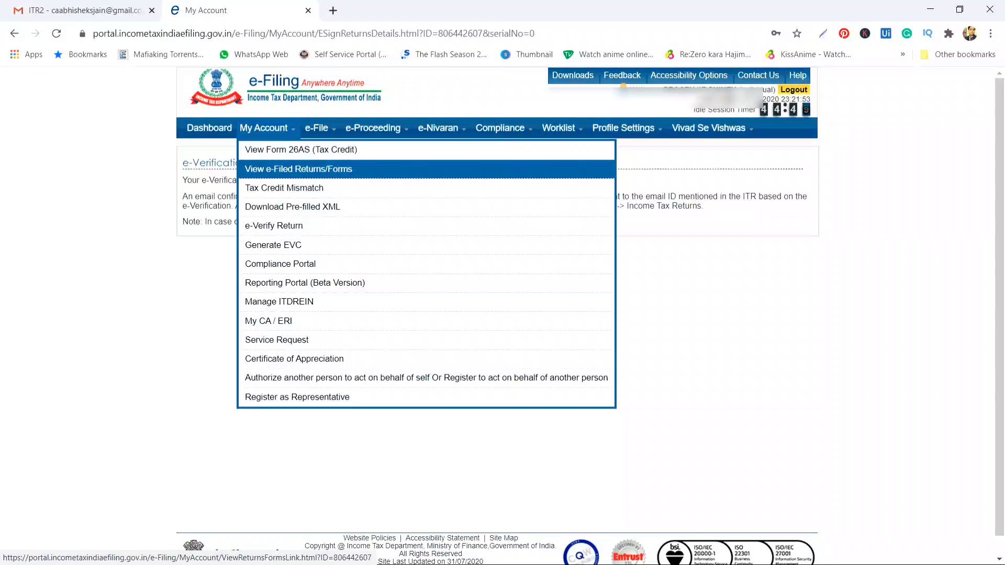
left_click(298, 169)
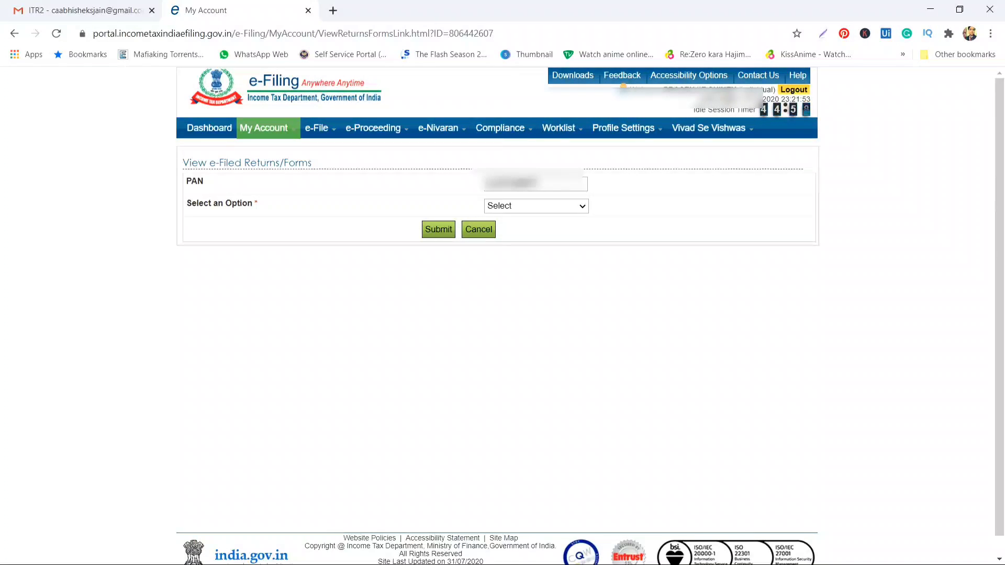
left_click(536, 206)
left_click(528, 229)
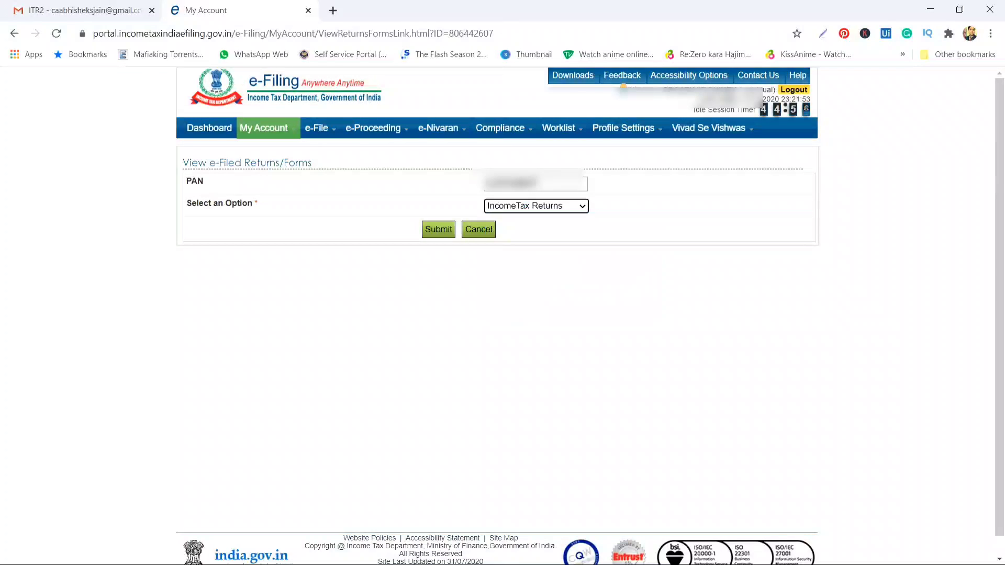
left_click(439, 229)
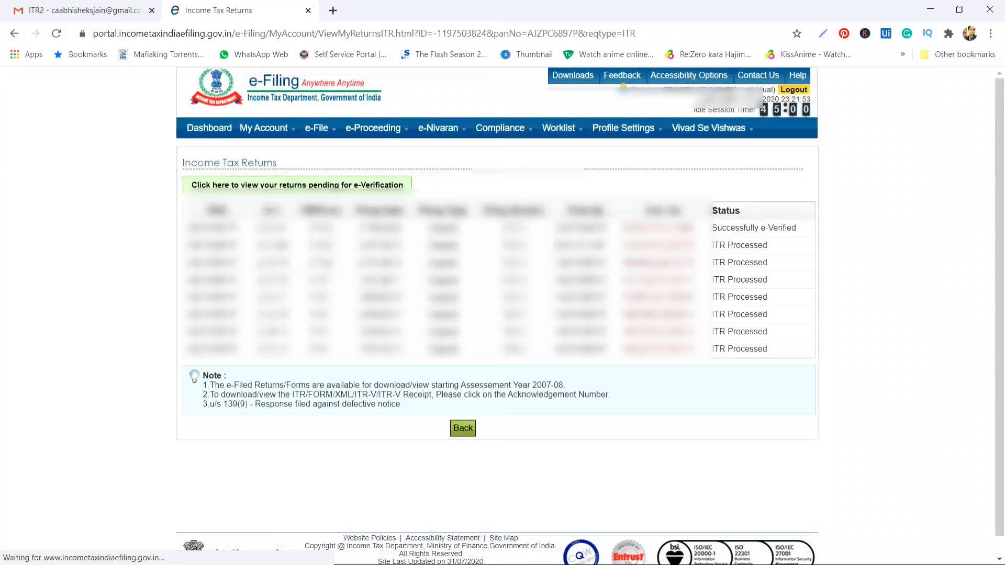
Open the latest return's acknowledgement PDF through its acknowledgement number and review its tax figures and verification details.
left_click(659, 228)
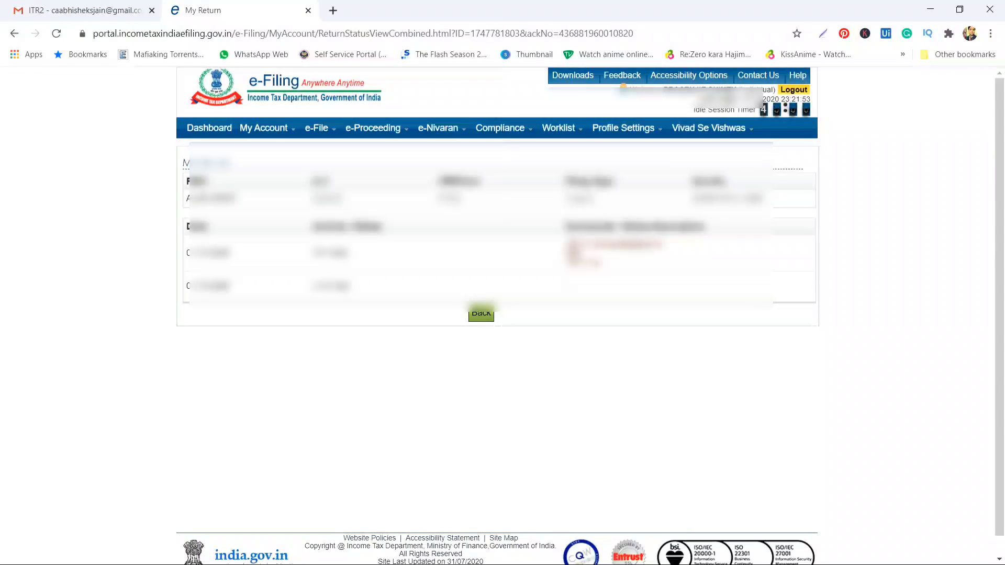
left_click(613, 244)
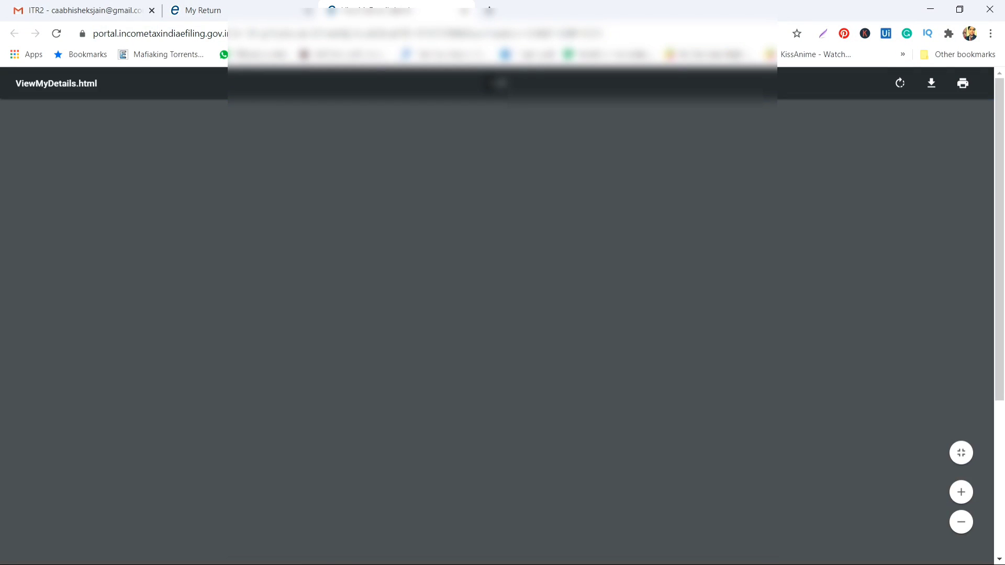
scroll(496, 330, "down", 4)
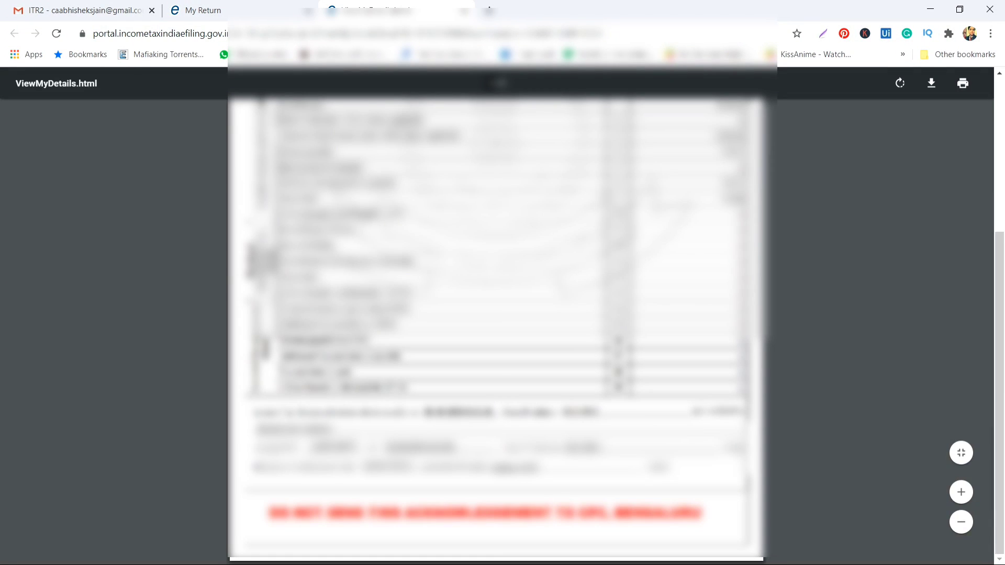
scroll(497, 314, "up", 1)
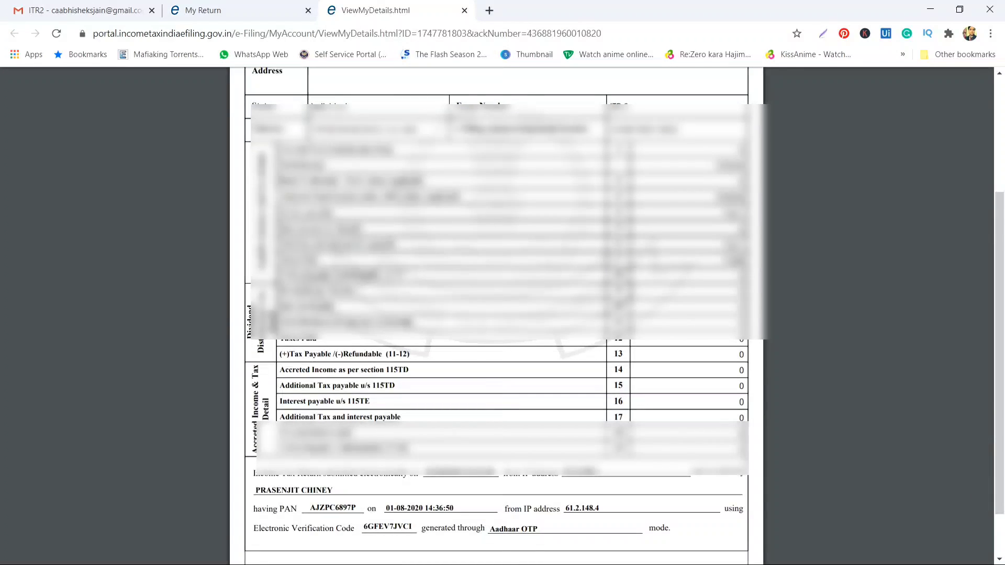
scroll(497, 314, "up", 3)
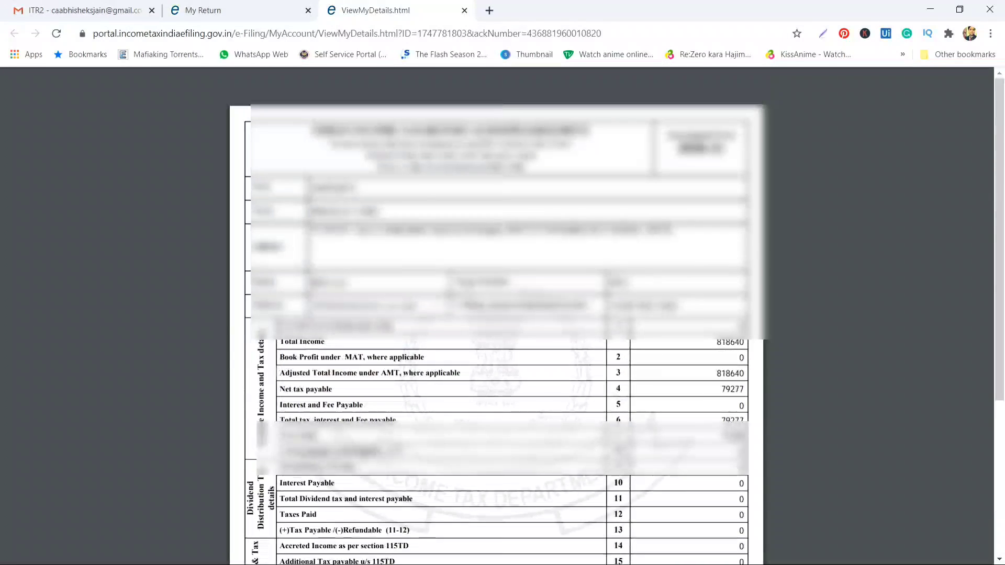
scroll(496, 314, "down", 4)
scroll(496, 314, "up", 5)
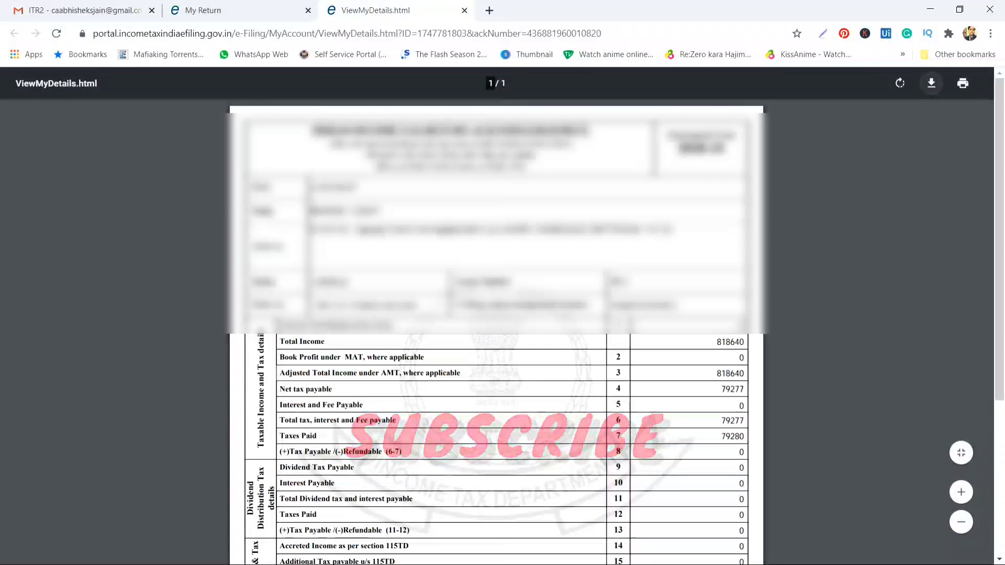
Start downloading the acknowledgement PDF and choose the taxpayer's folder inside ITR-2_2020 as the save location.
left_click(932, 83)
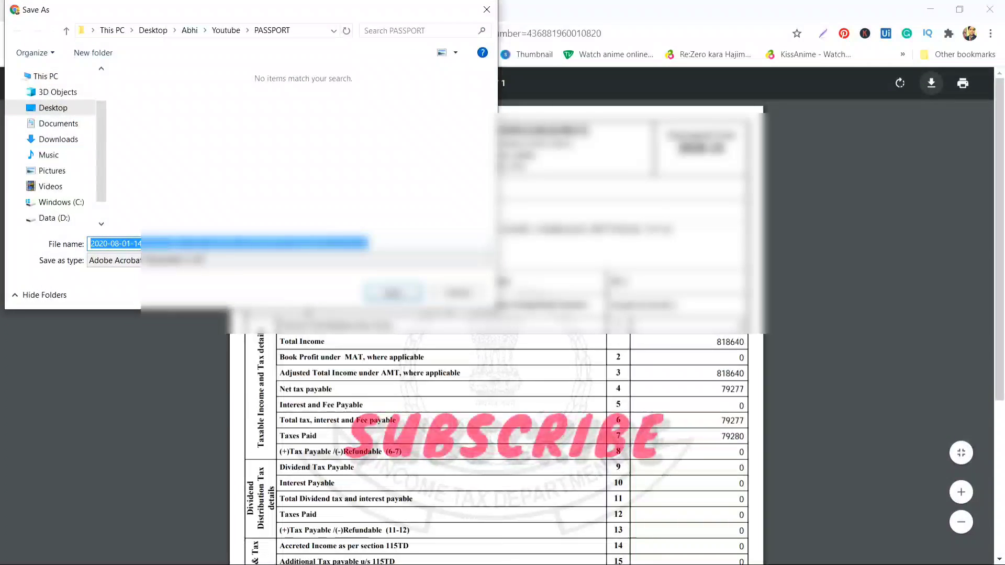
left_click(189, 30)
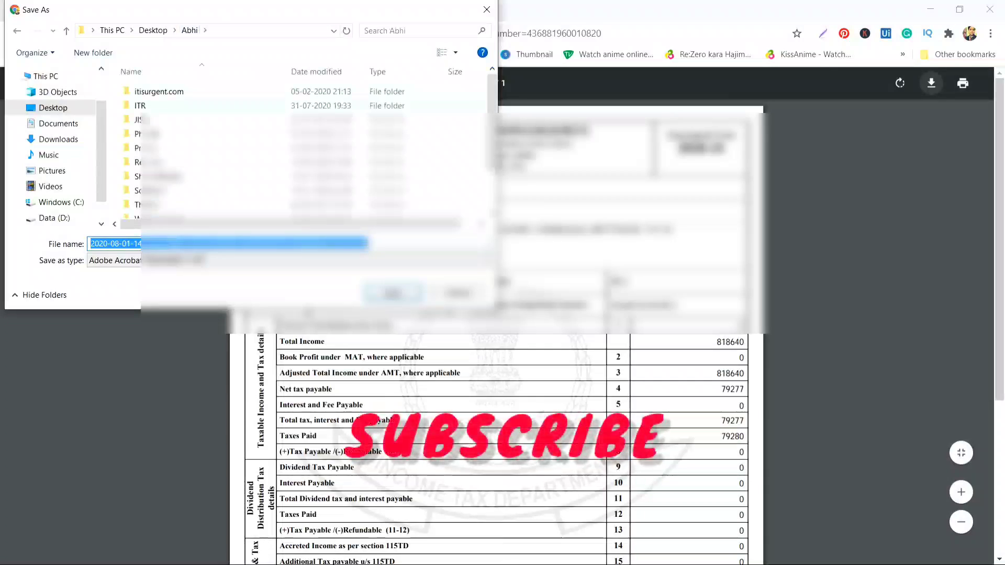
double_click(146, 106)
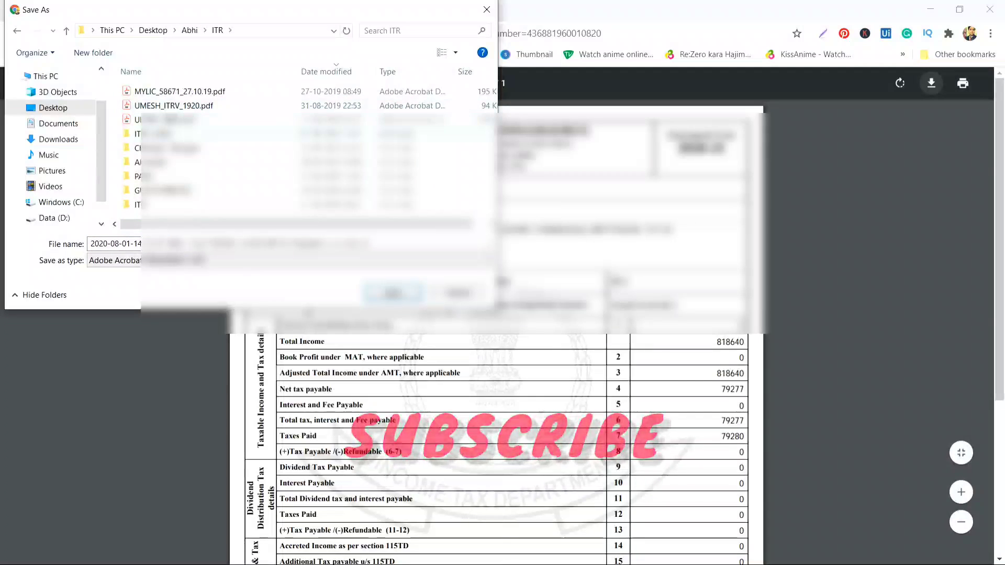
double_click(146, 134)
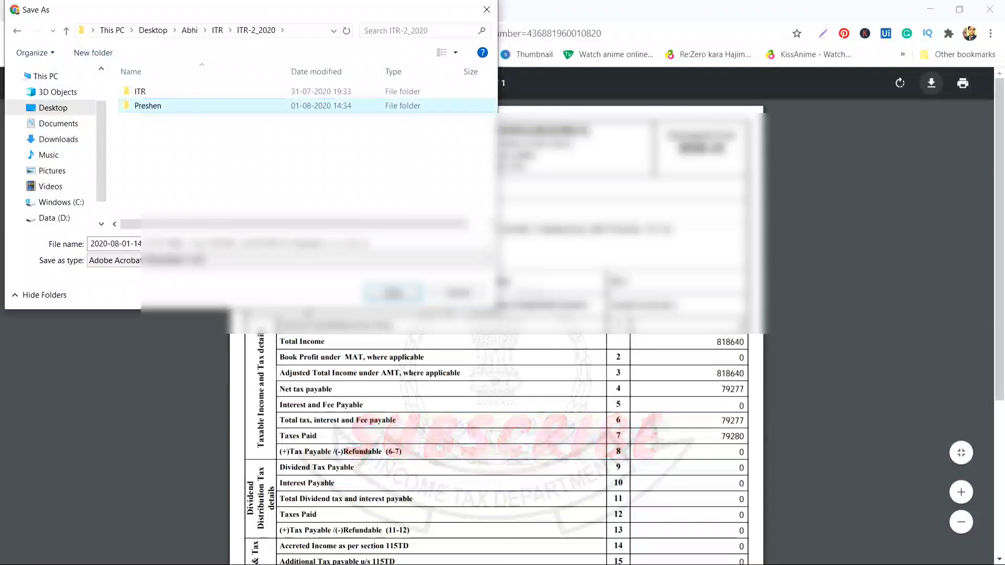
double_click(147, 106)
Reuse the existing ITRV_WITHOUT ESIGNATURE file name for the download and shorten it to ITRV.pdf.
left_click(220, 244)
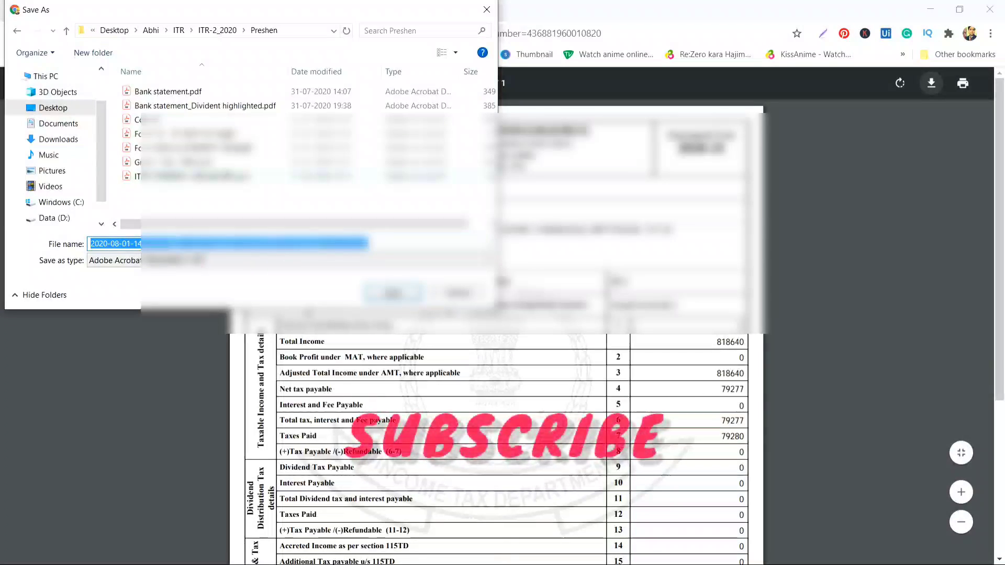
left_click(199, 177)
left_click(220, 244)
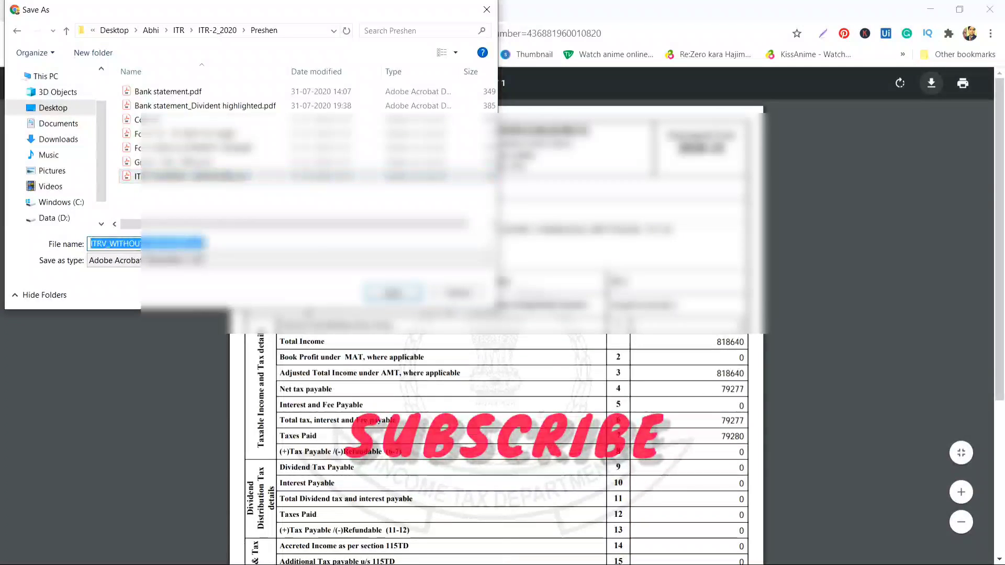
left_click(219, 244)
key("BackSpace")
key("BackSpace")
key("BackSpace")
key("BackSpace")
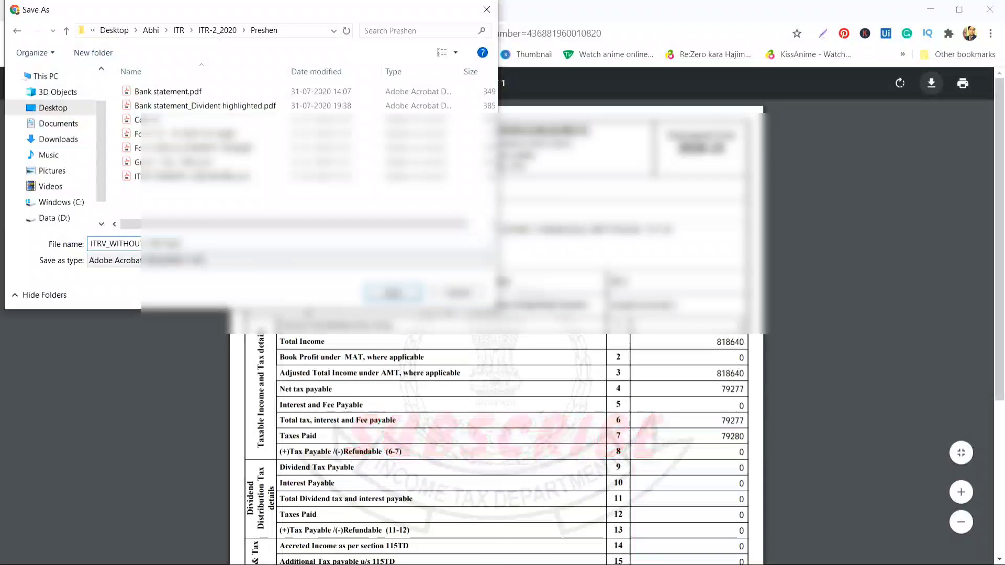
key("BackSpace")
key("BackSpace")
key("BackSpace")
key("BackSpace")
key("BackSpace")
key("BackSpace")
key("BackSpace")
key("BackSpace")
key("BackSpace")
key("BackSpace")
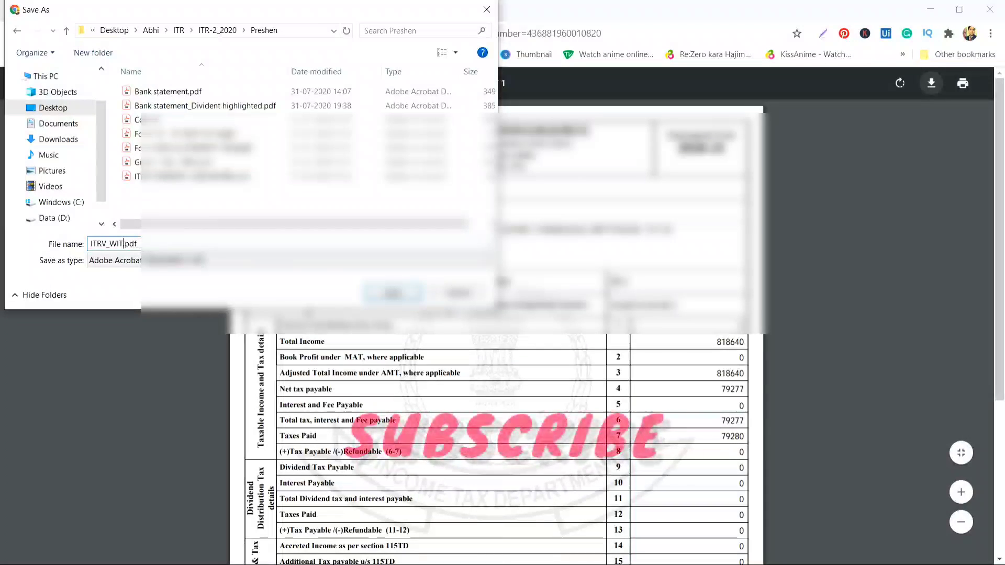
key("BackSpace")
key("BackSpace")
key("BackSpace")
key("BackSpace")
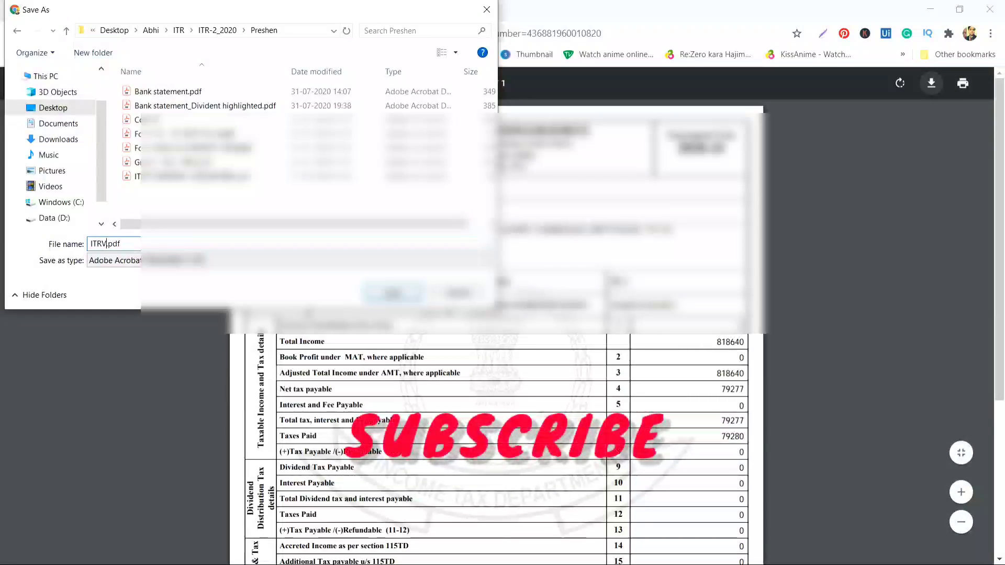